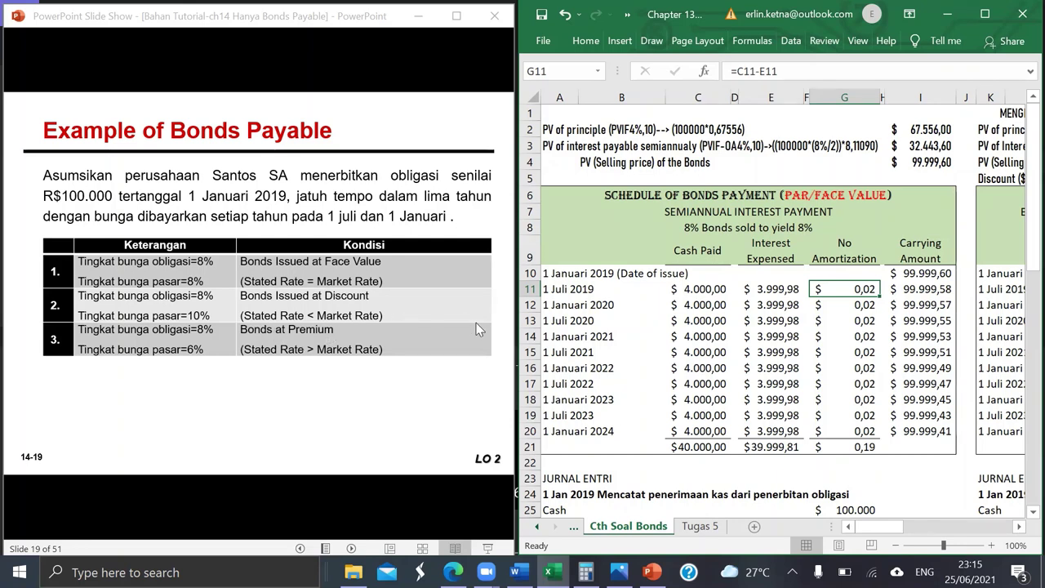
Step: Maximize the Excel workbook and review the par-value bond payment schedule, its carrying amount heading and the worksheet title
click(984, 16)
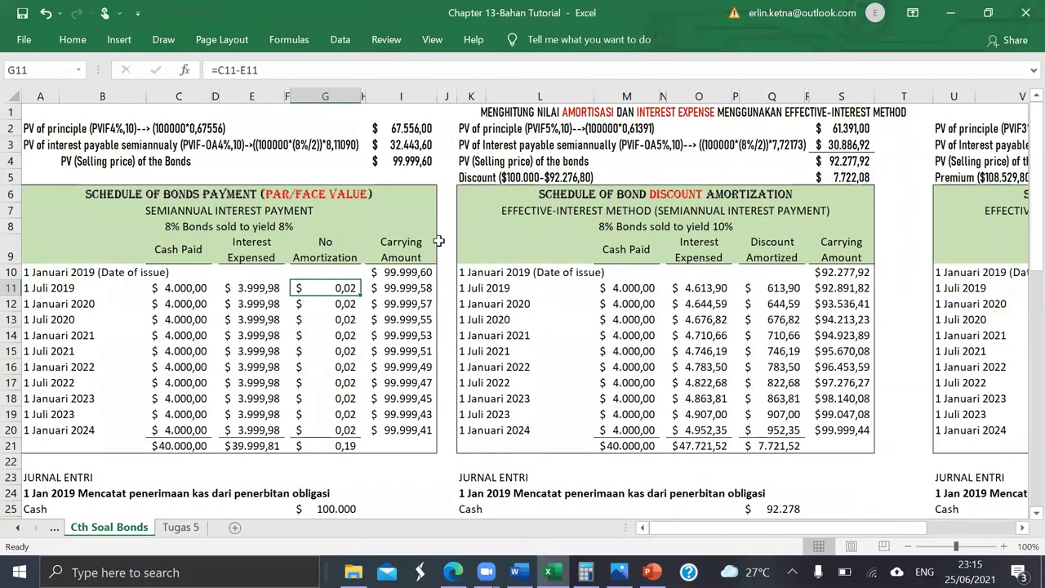
click(439, 241)
scroll(439, 240, down, 1)
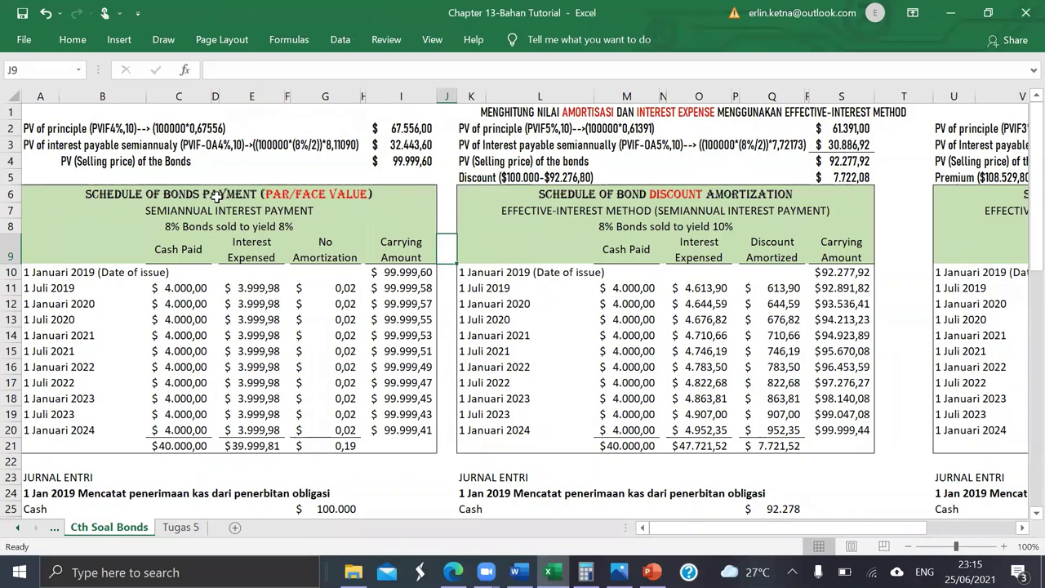
click(357, 201)
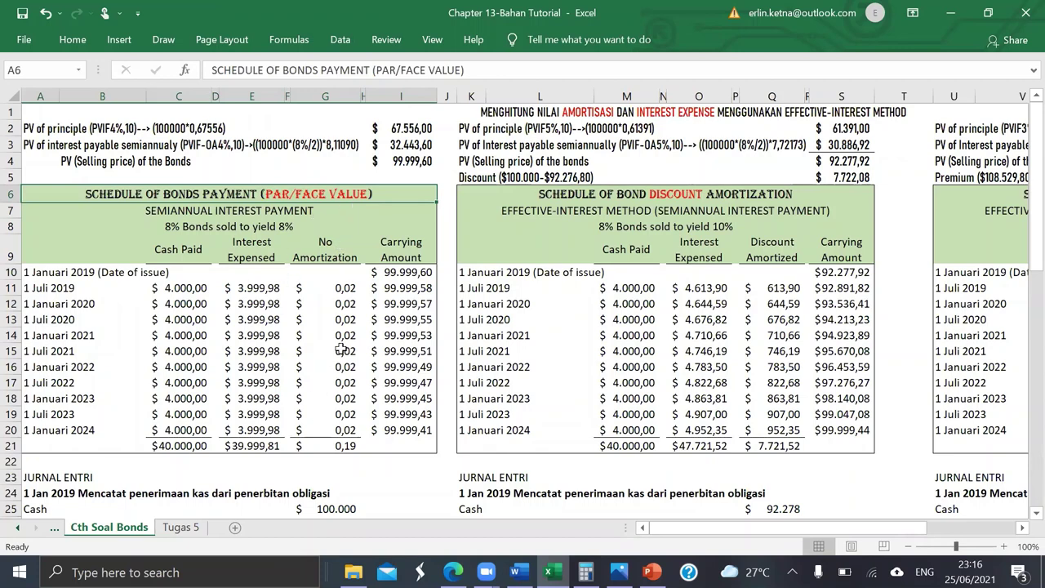
click(426, 258)
scroll(426, 259, up, 1)
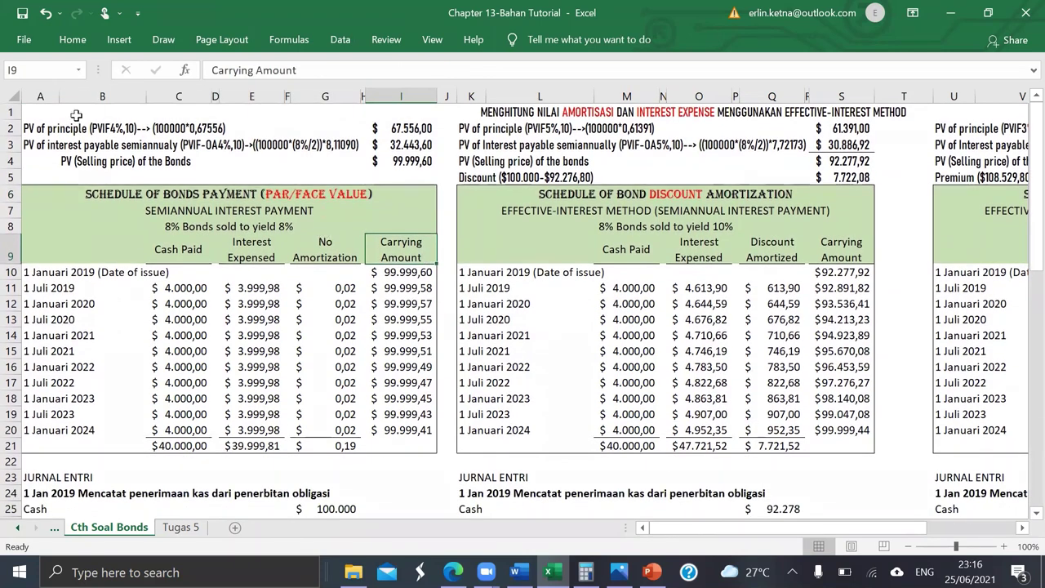
click(76, 114)
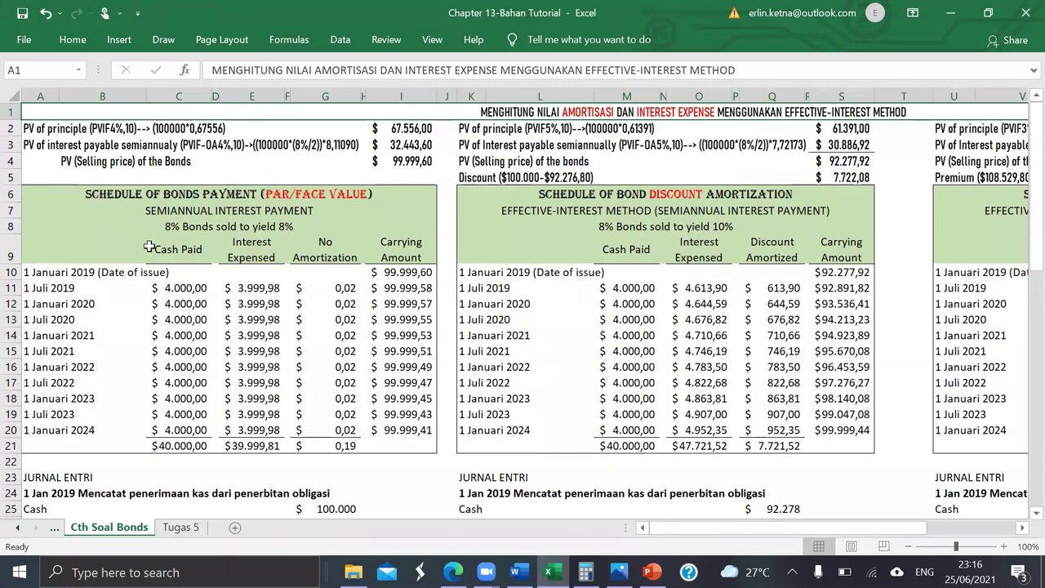
click(39, 131)
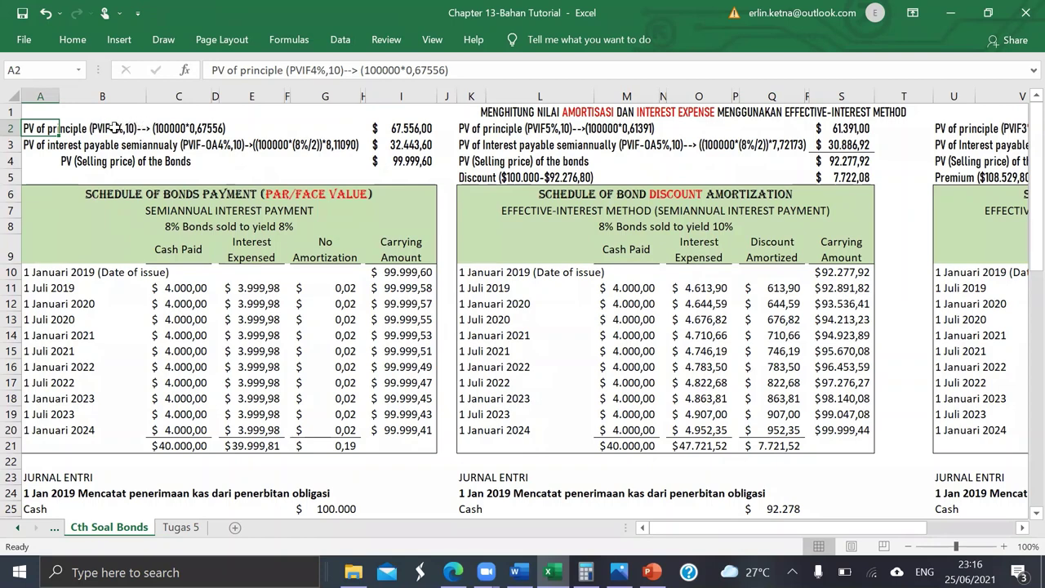
Step: Zoom the worksheet to 156% and inspect the interest expense formula for 1 Juli 2019 in the par-value schedule
click(963, 547)
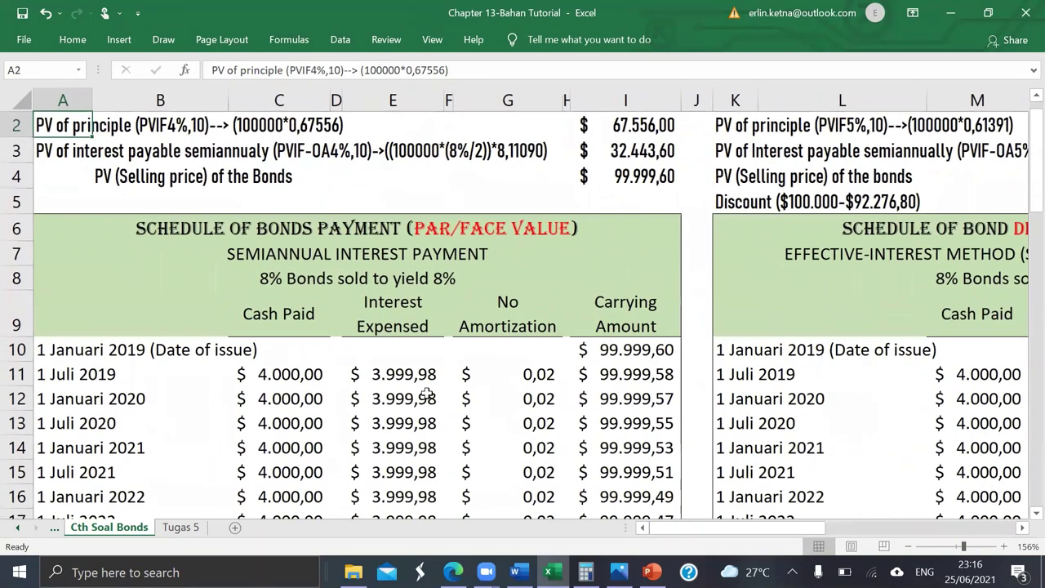
click(426, 394)
scroll(426, 394, up, 1)
click(426, 395)
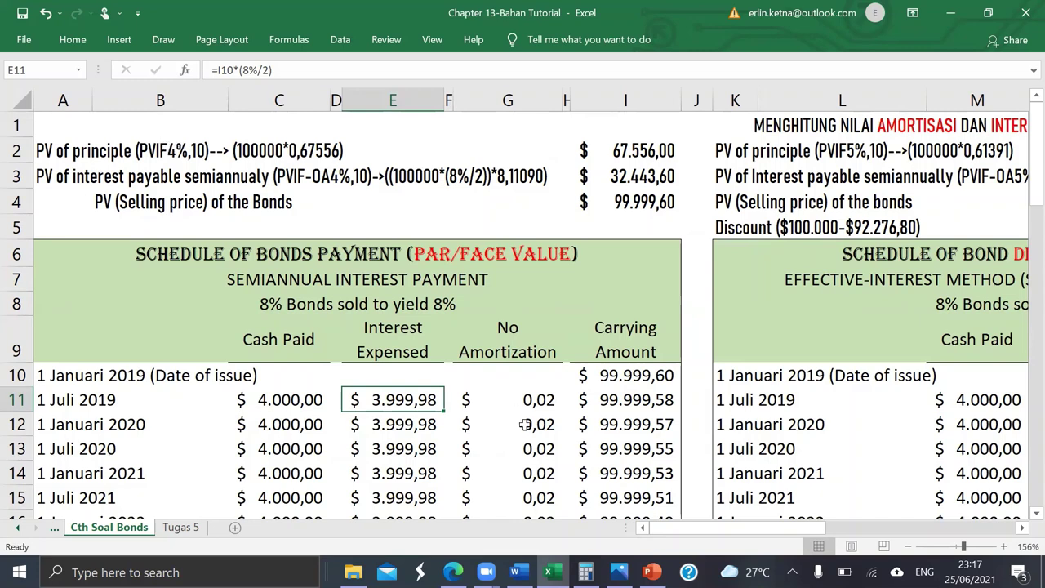
Step: Switch to the present value tables PDF in Edge and view the Present Value of $1 table
key(alt+Tab)
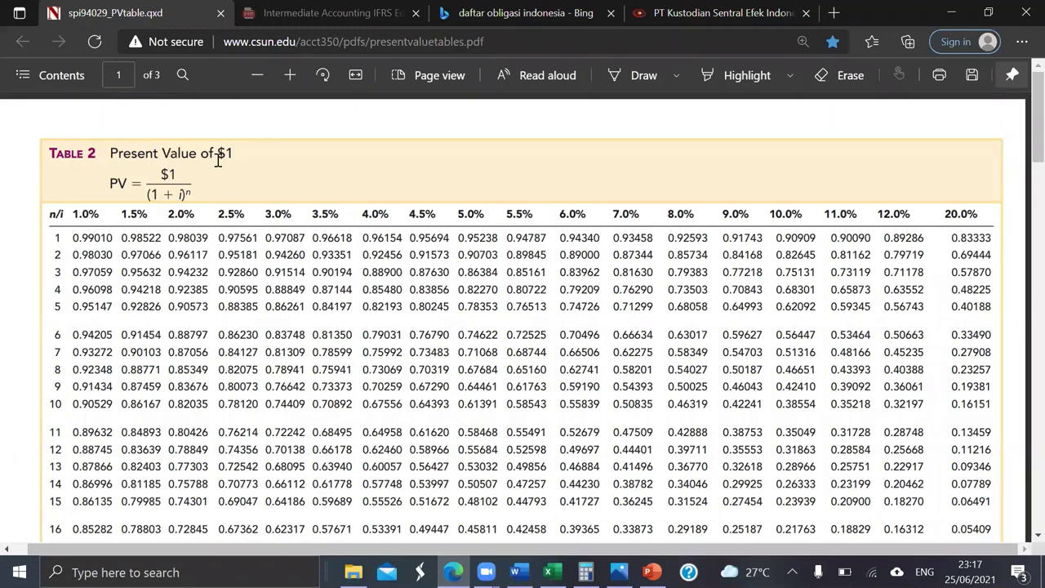
scroll(218, 161, down, 1)
scroll(218, 161, up, 1)
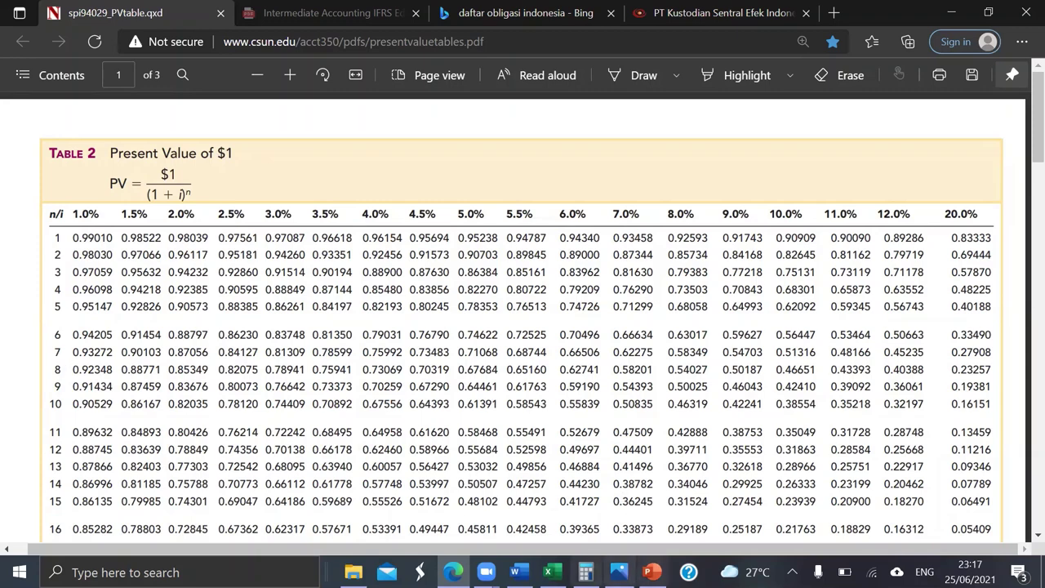
Step: Return to the Excel workbook and review the PV of principle and PV of interest payable lines above the par-value schedule
click(552, 571)
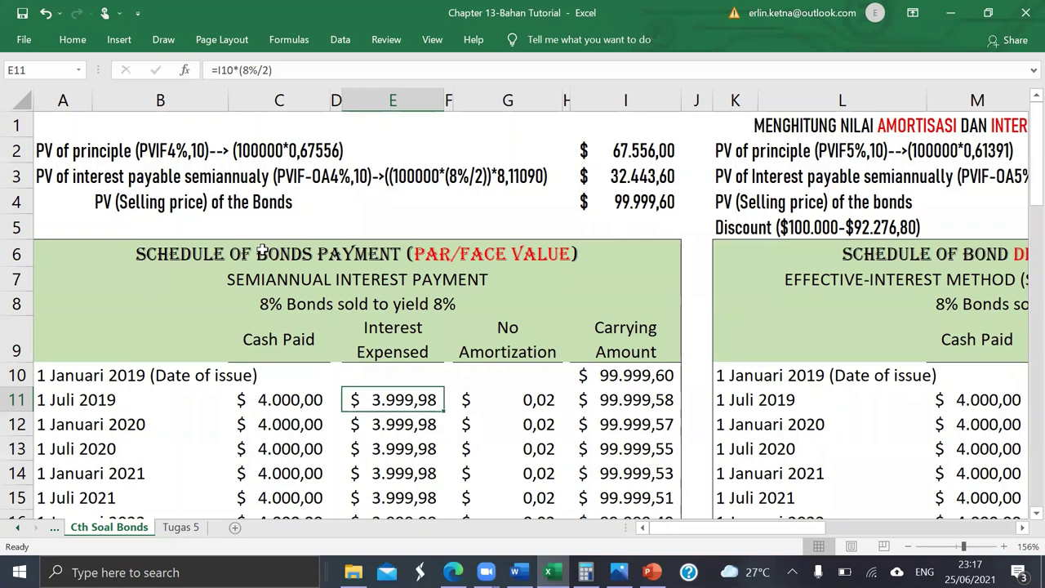
click(143, 147)
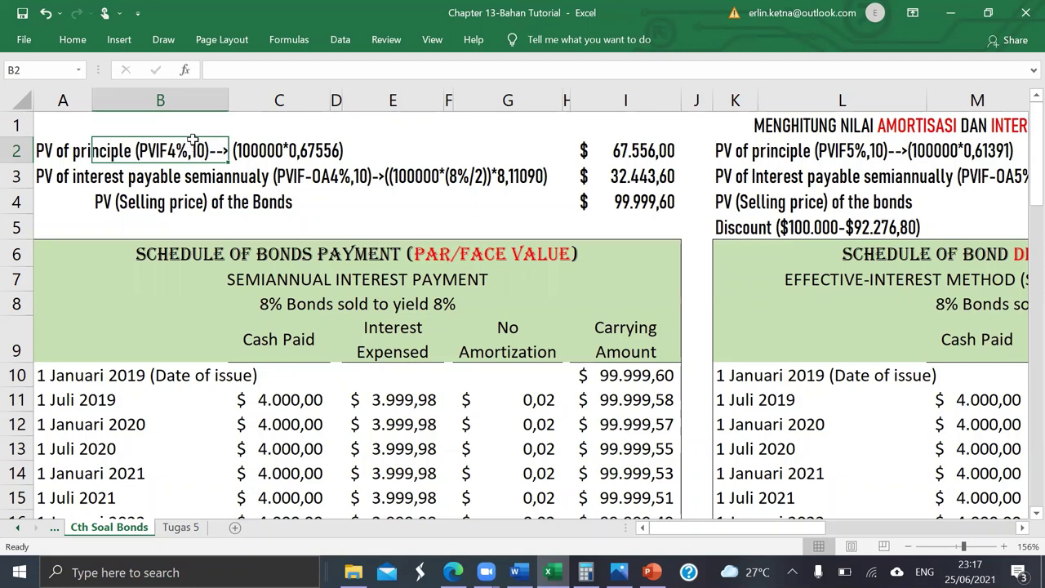
click(176, 179)
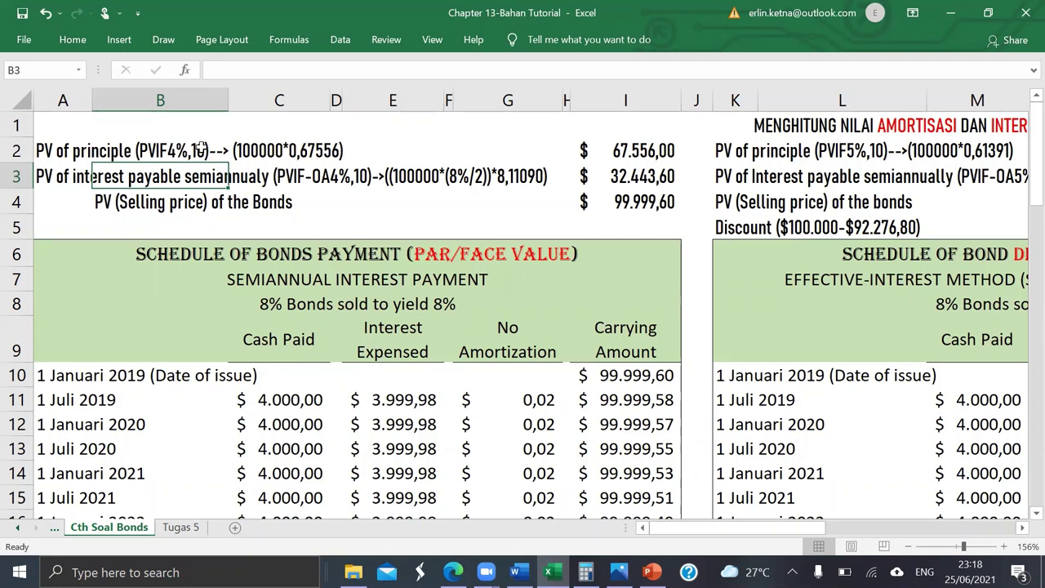
click(201, 148)
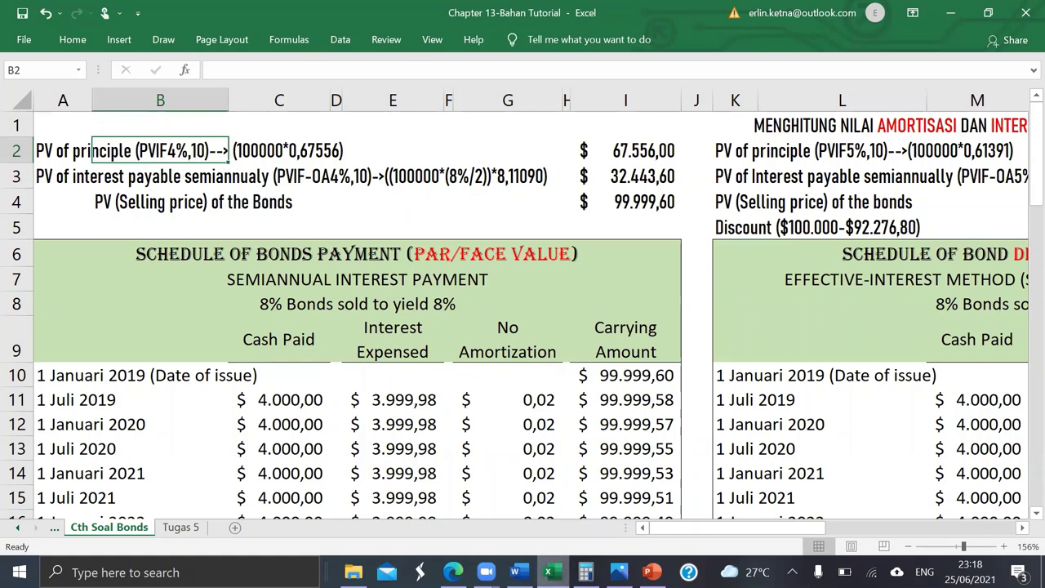
Step: In the PDF in Edge, look up and highlight the Present Value of $1 factor for 4% and 10 periods
mouse_move(453, 572)
click(441, 506)
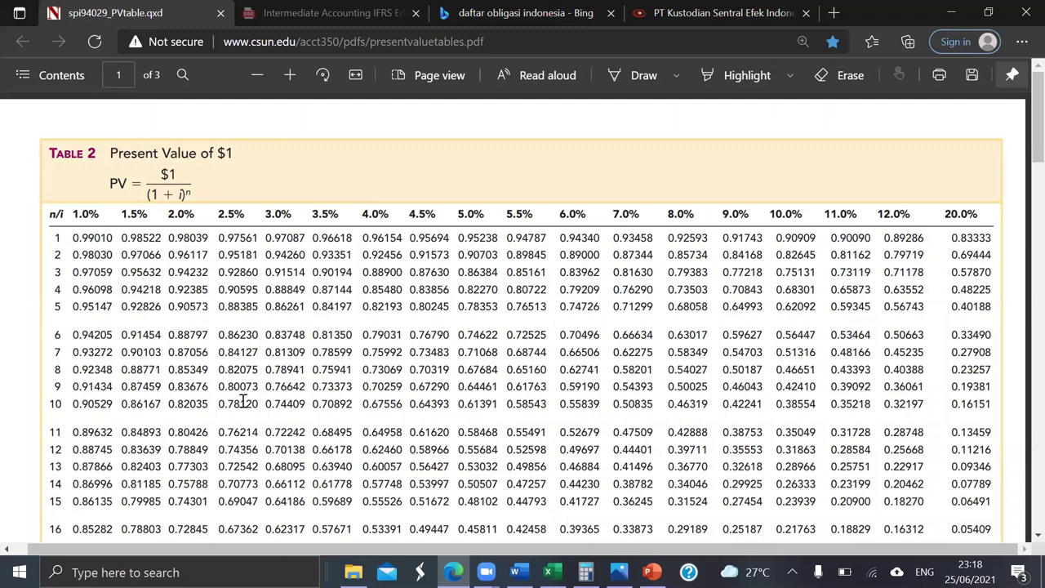
double_click(394, 404)
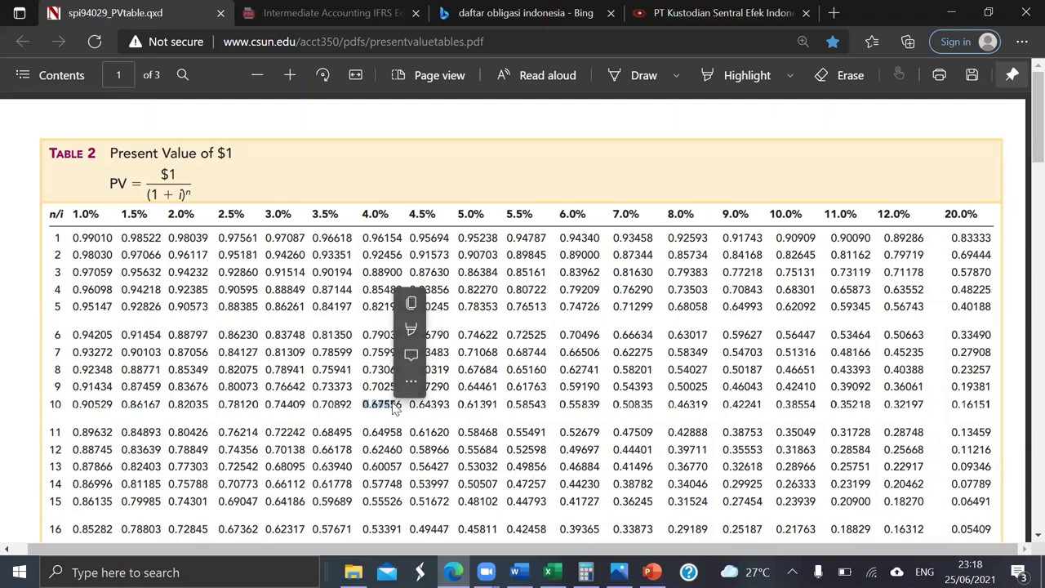
click(381, 404)
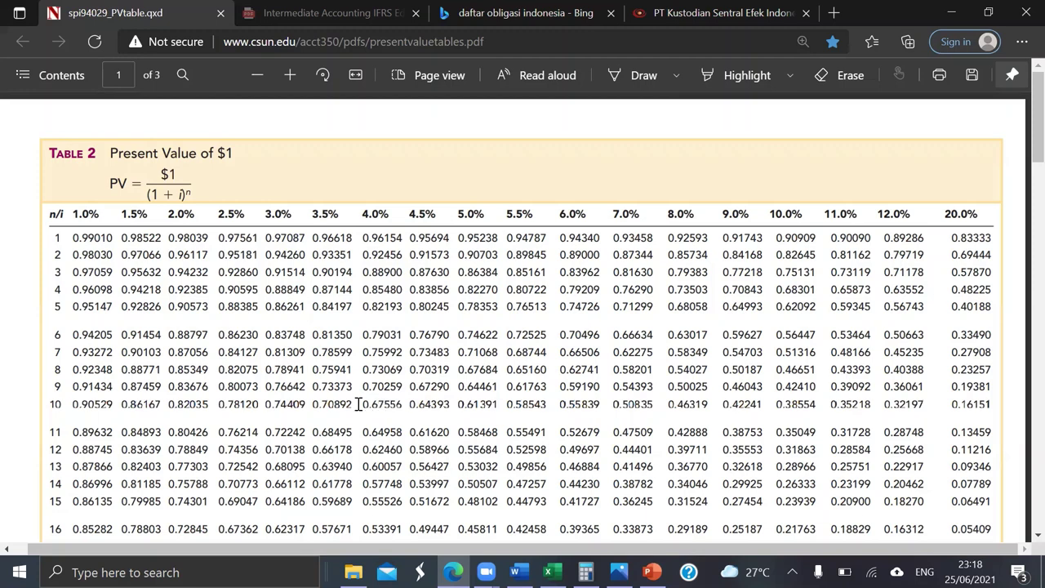
double_click(389, 403)
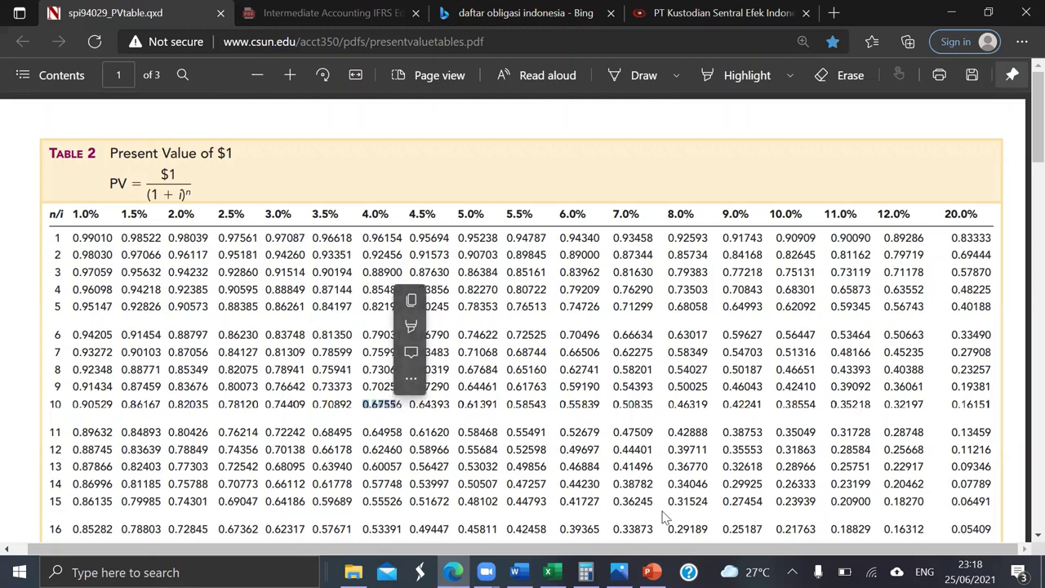
Step: Go back to Excel and inspect the PV of principle calculation text and the formula behind its amount
key(alt+Tab)
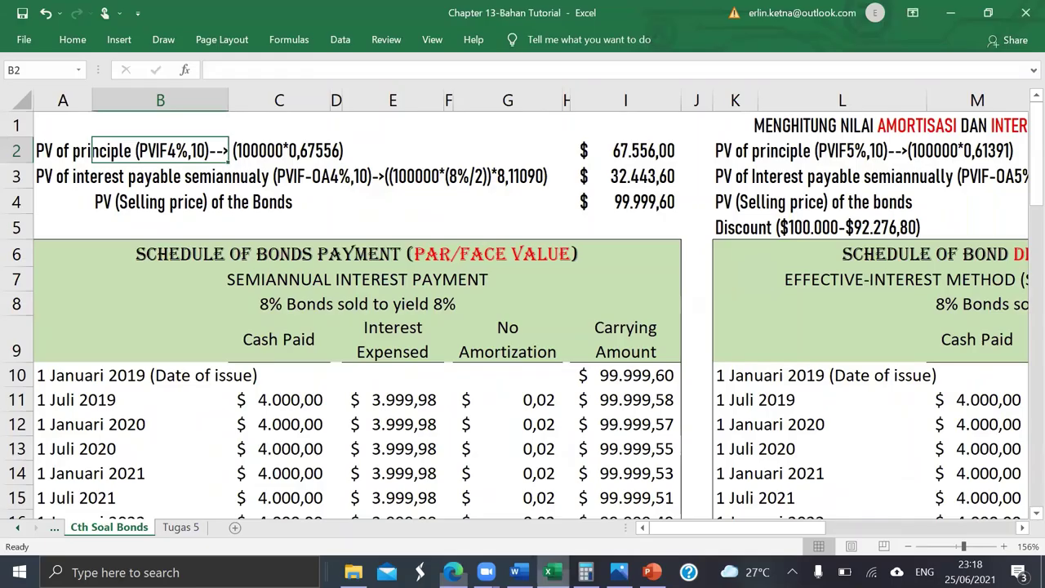
click(263, 162)
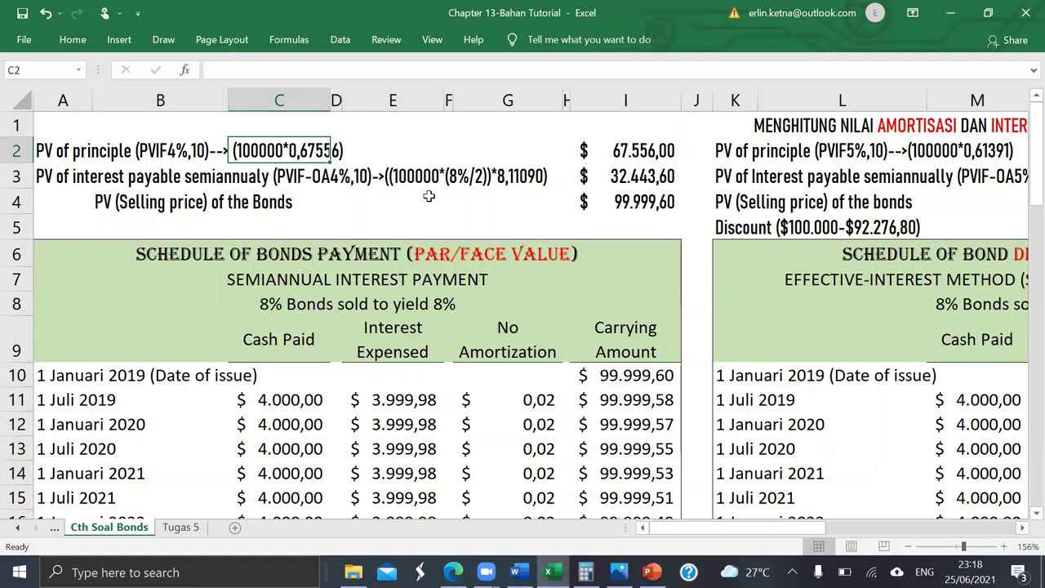
click(631, 147)
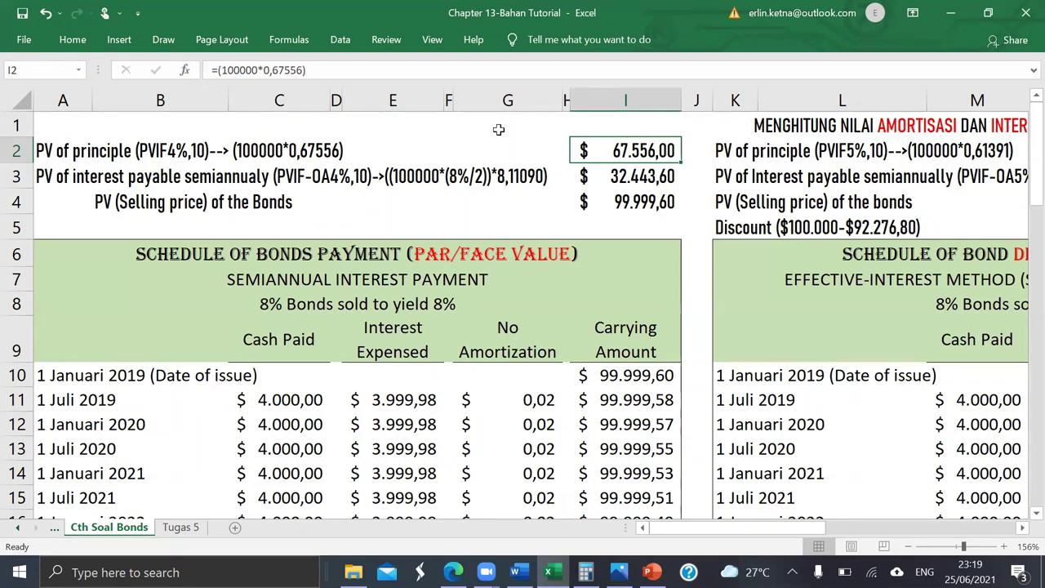
click(97, 155)
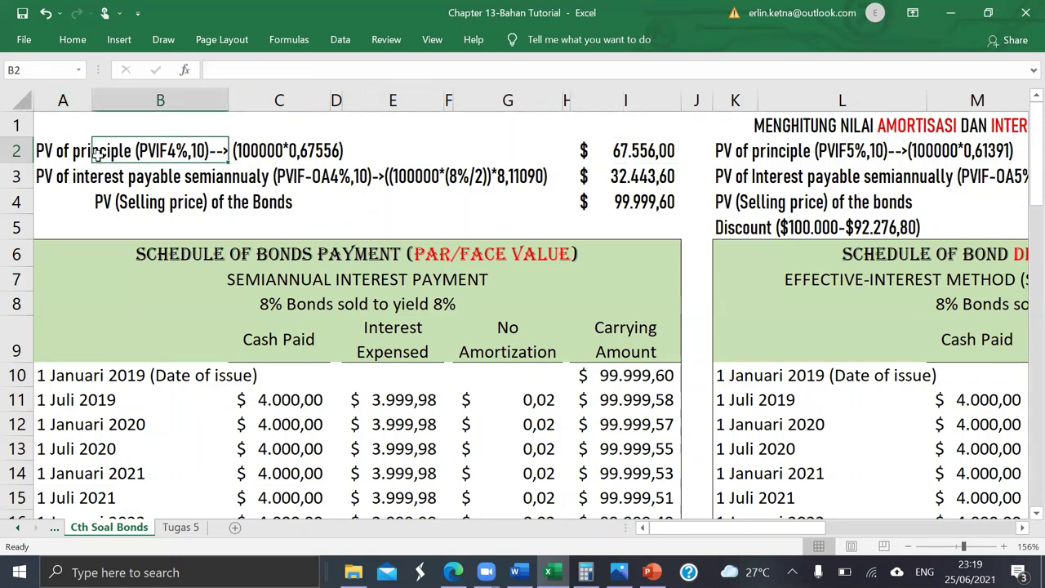
Step: Examine the parts of the PV of interest payable line, from its annuity rate and periods to its multiplication factor
click(54, 173)
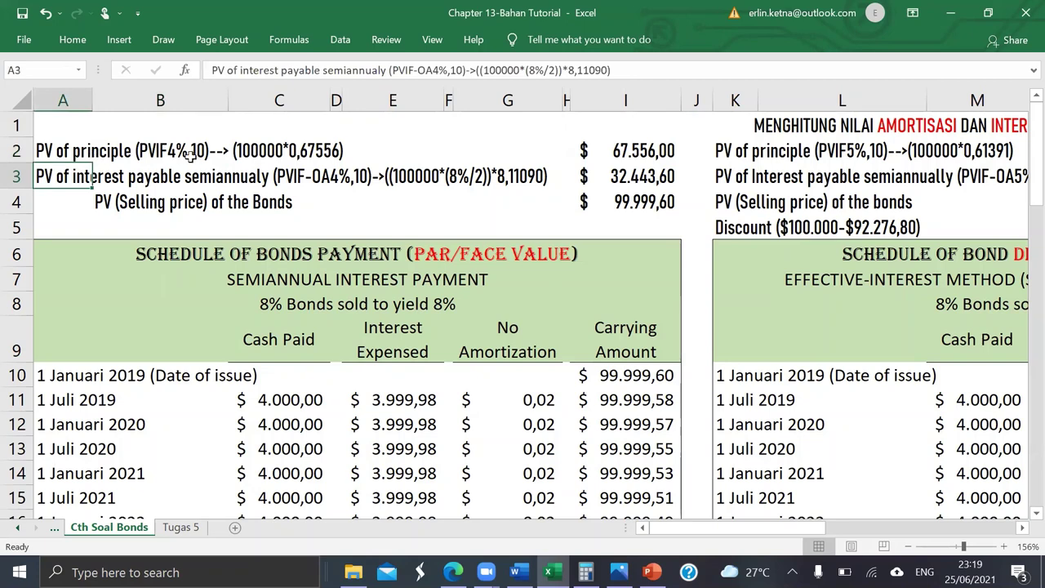
click(309, 176)
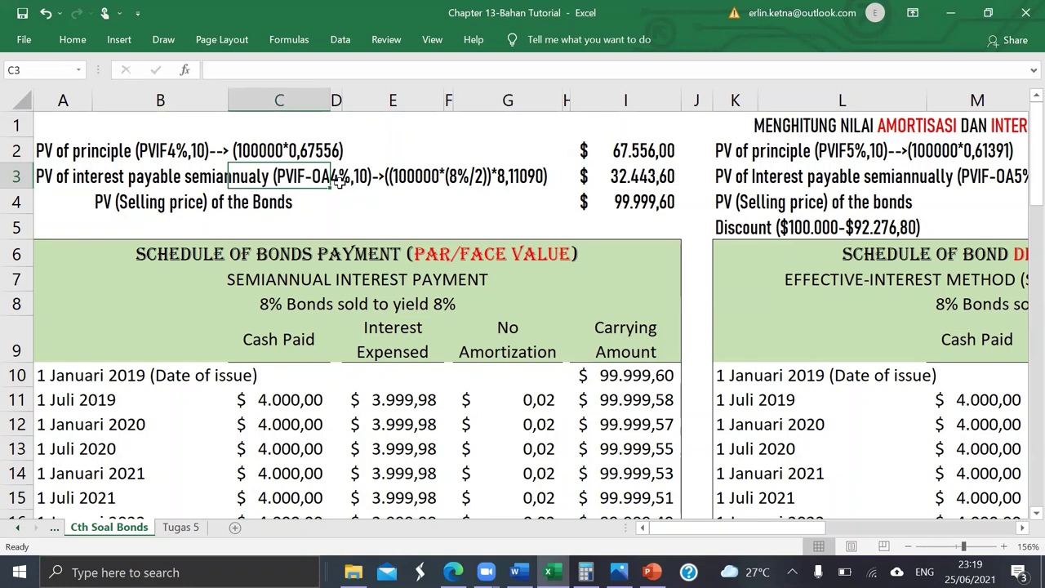
click(337, 182)
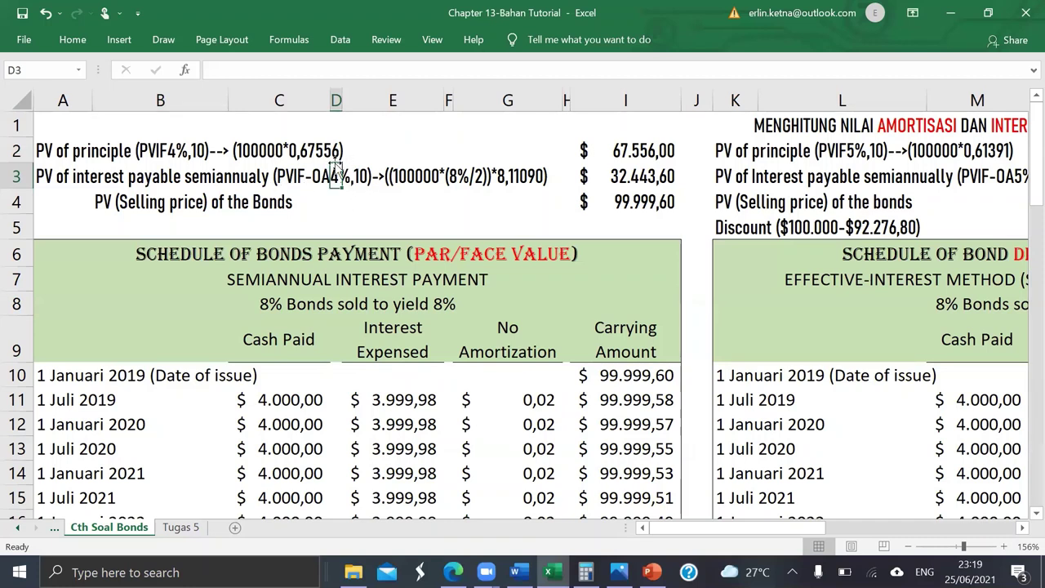
click(364, 175)
click(489, 181)
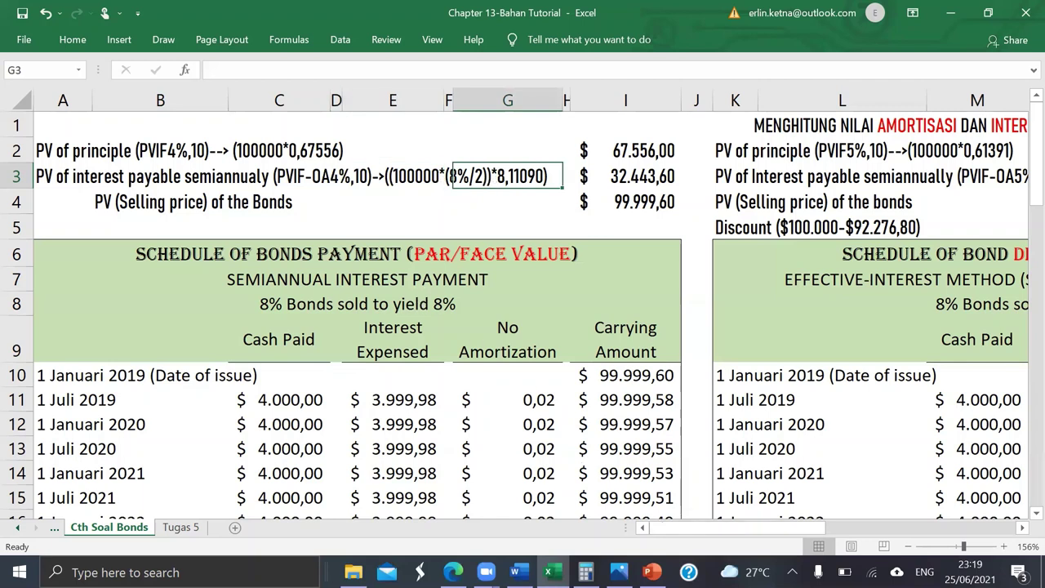
Step: In the PDF in Edge, find the Present Value of an Ordinary Annuity of $1 table and highlight the factor for 4% and 10 periods
click(449, 503)
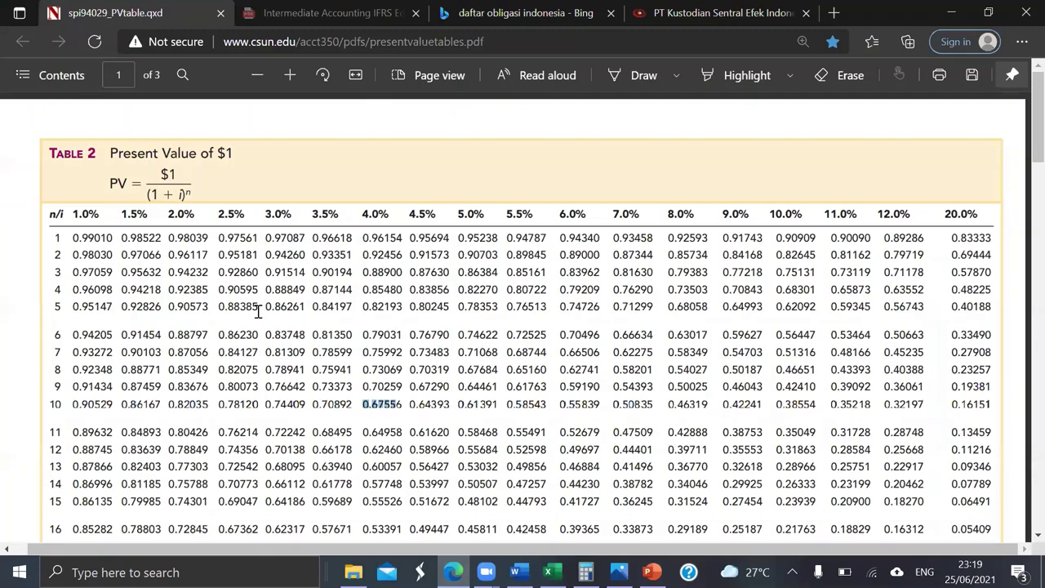
scroll(258, 311, down, 10)
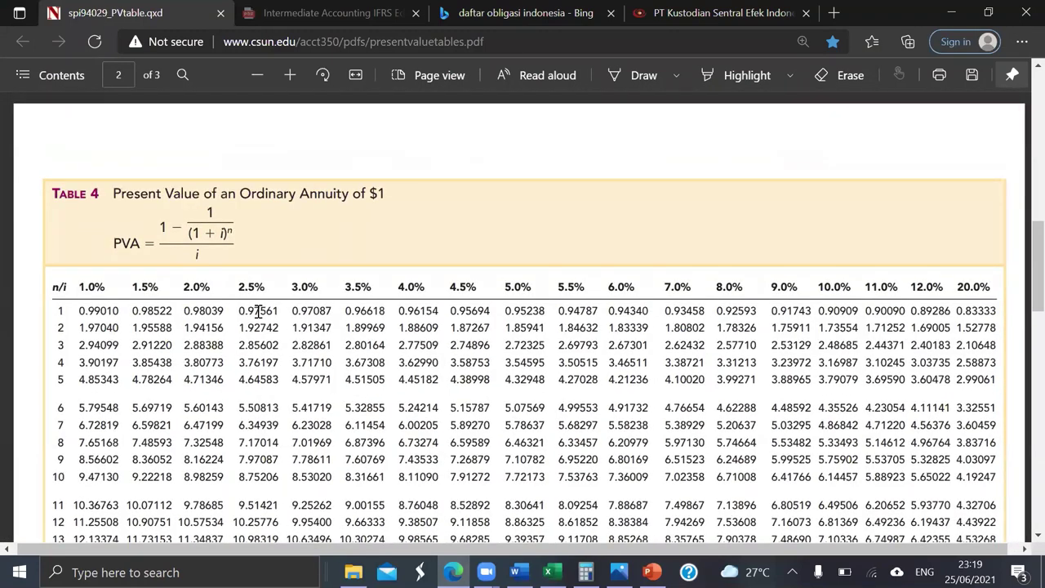
scroll(258, 311, down, 10)
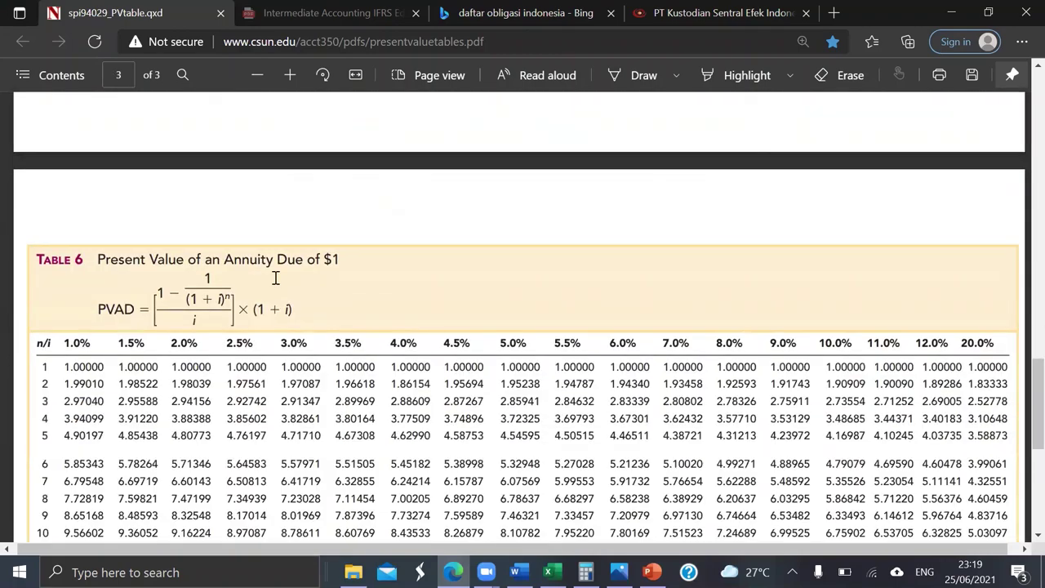
scroll(297, 276, up, 8)
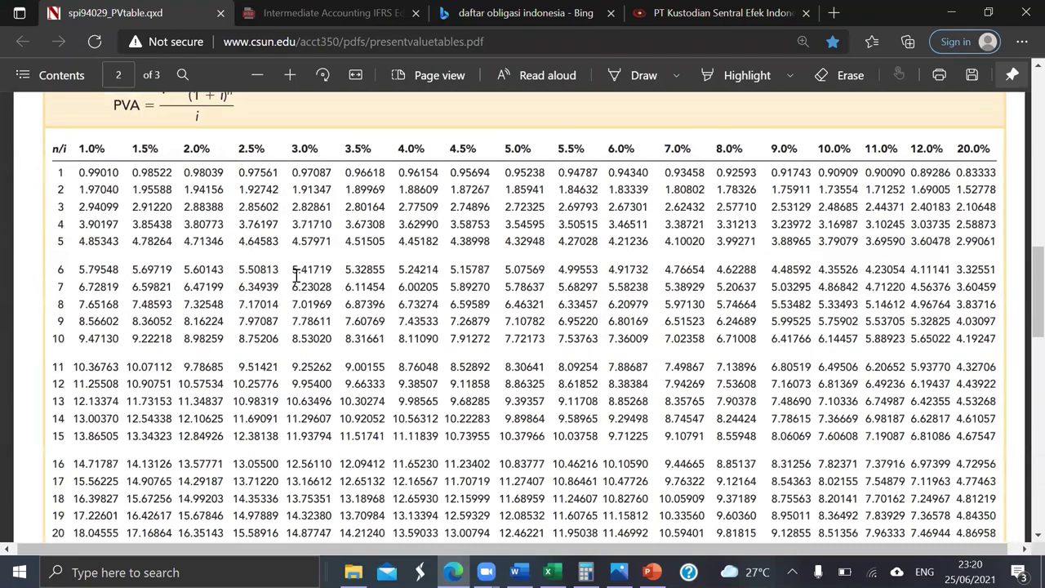
scroll(297, 276, up, 3)
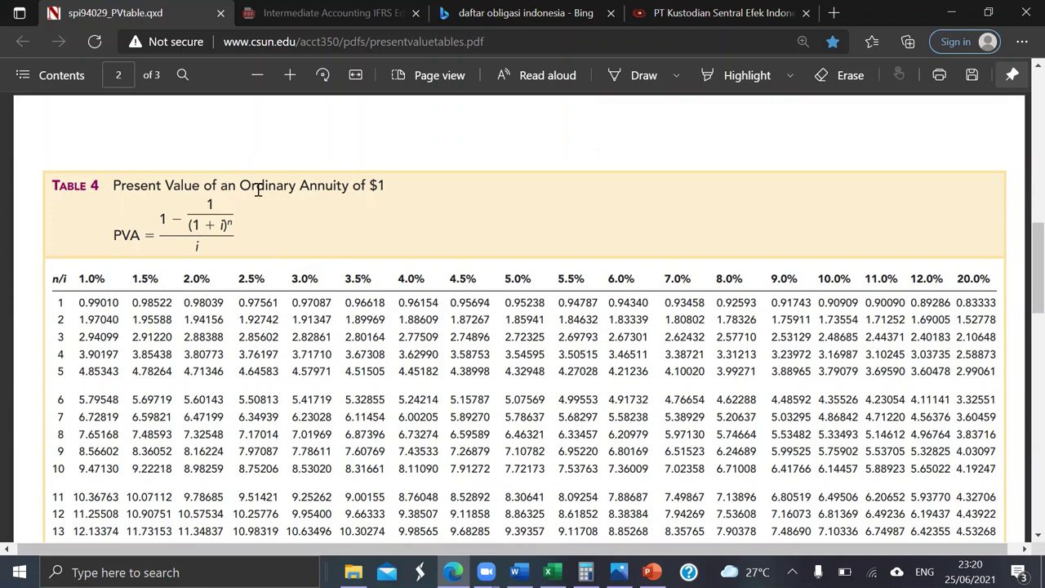
scroll(349, 226, down, 2)
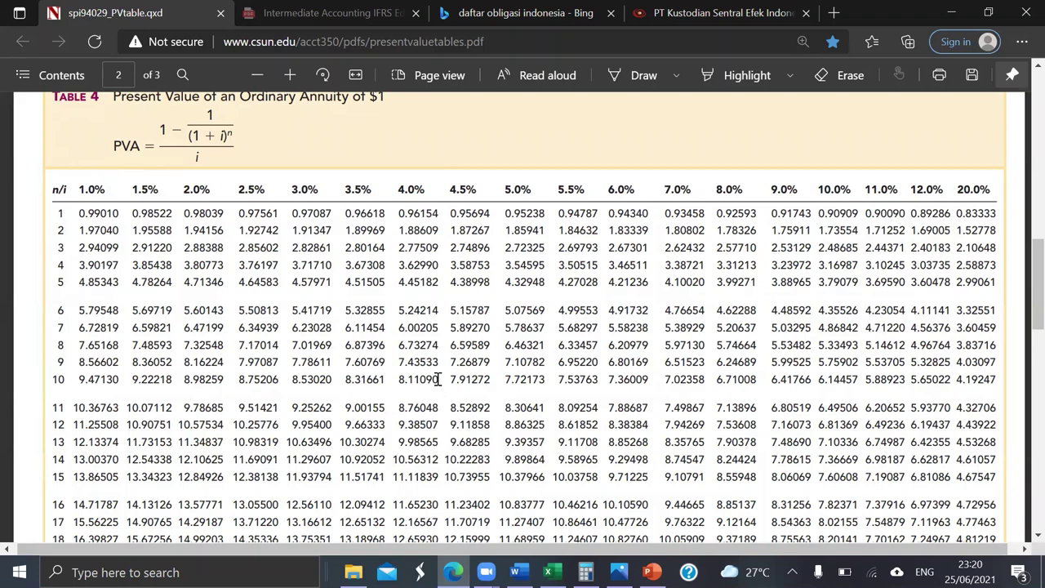
drag(439, 379, 398, 378)
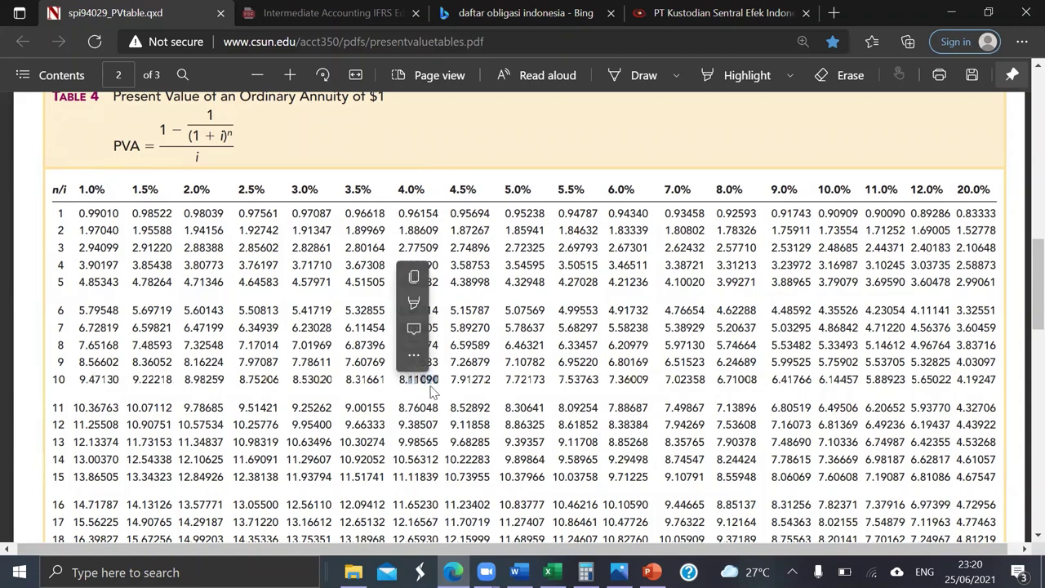
Step: Return to Excel and inspect the formula behind the PV of interest payable amount for the par-value bonds
click(552, 572)
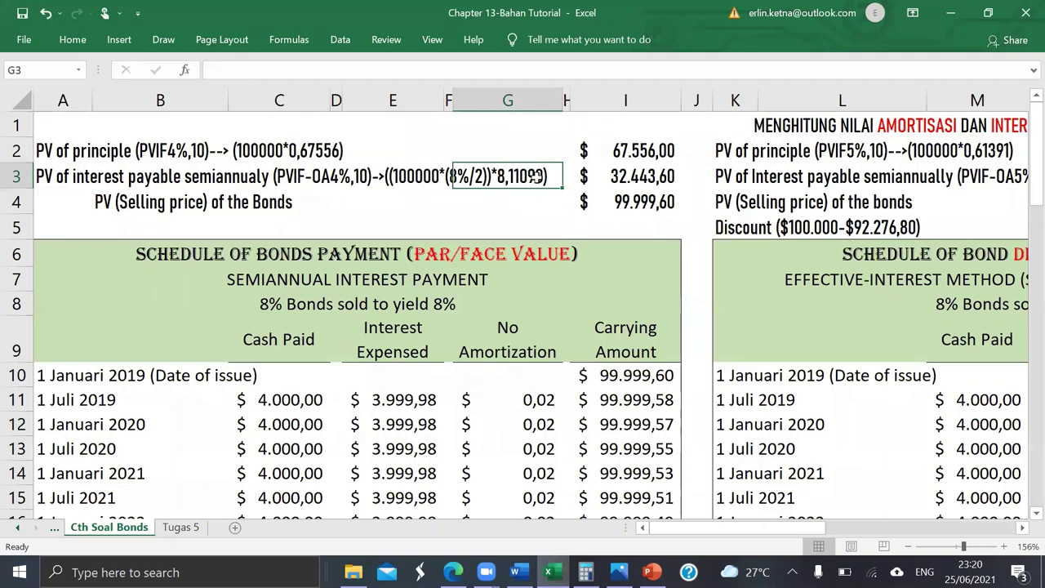
click(622, 177)
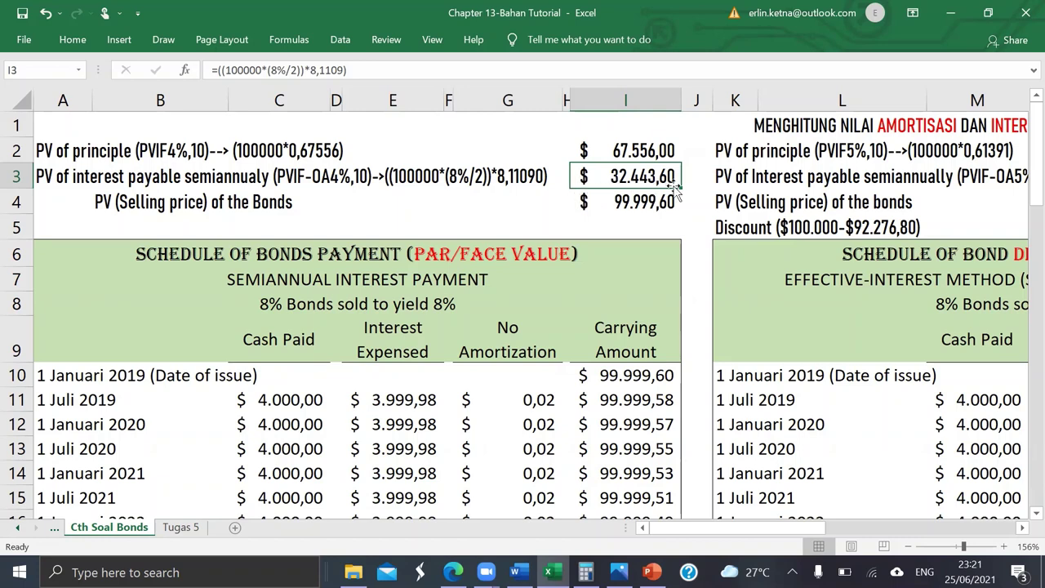
Step: Review the two present value amounts and re-enter the bond selling price in I4 as =I2+I3
click(642, 150)
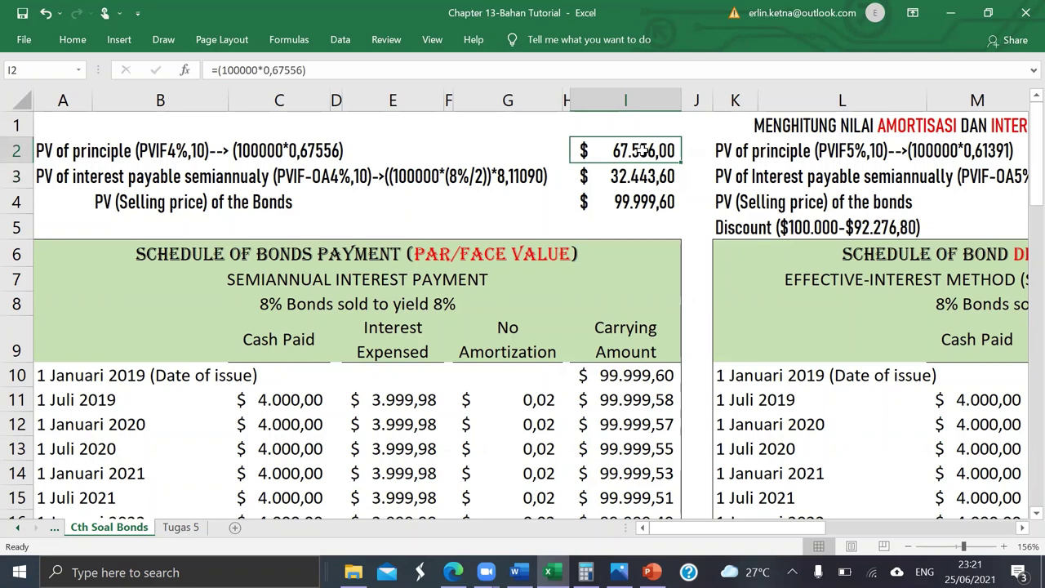
key(Down)
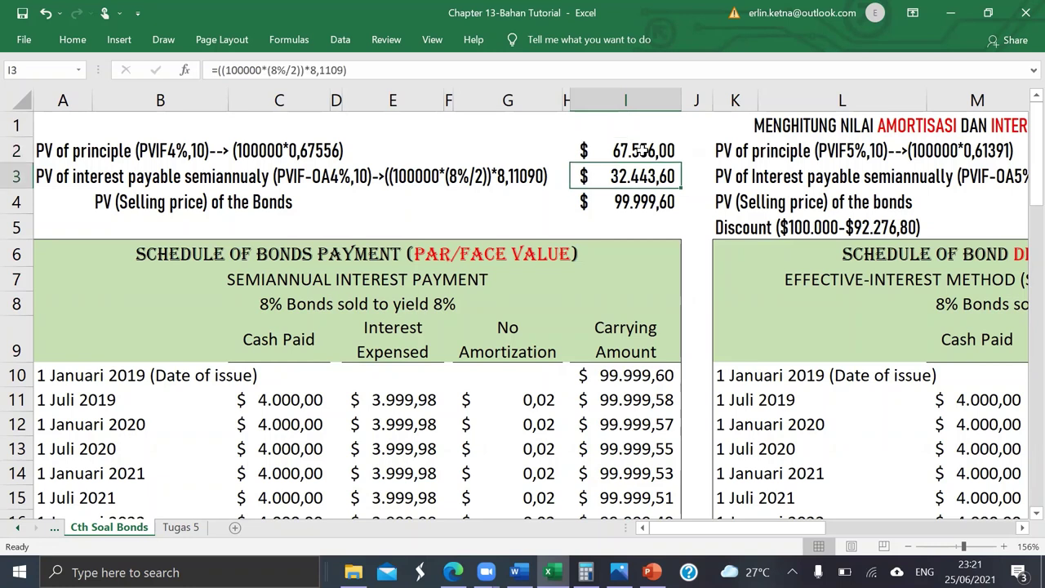
key(Down)
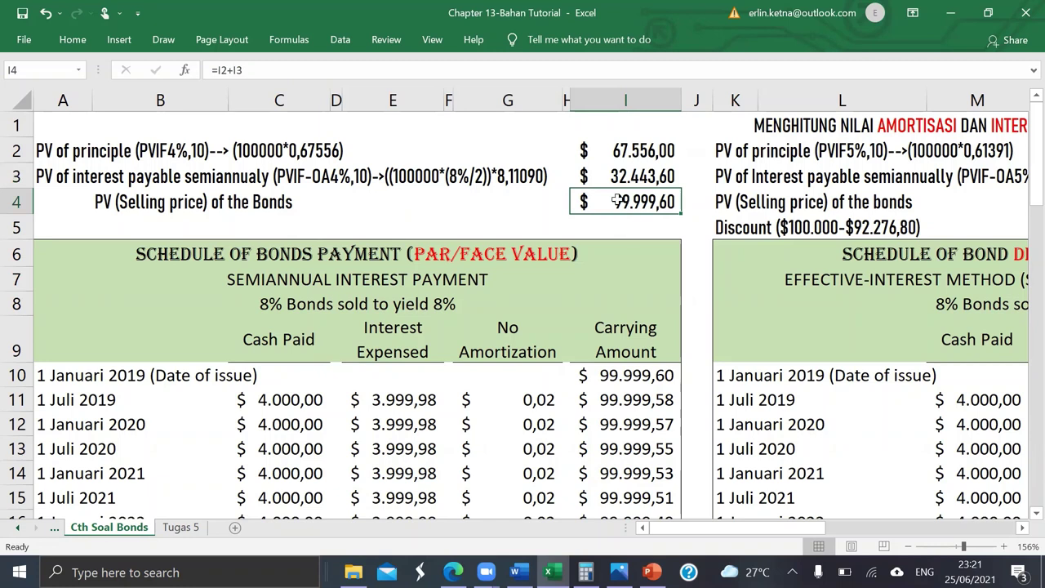
key(Delete)
text(=)
click(603, 152)
text(+)
click(605, 176)
key(Return)
Step: Display the present value and selling price amounts in I2:I4 without decimals
drag(634, 147, 633, 200)
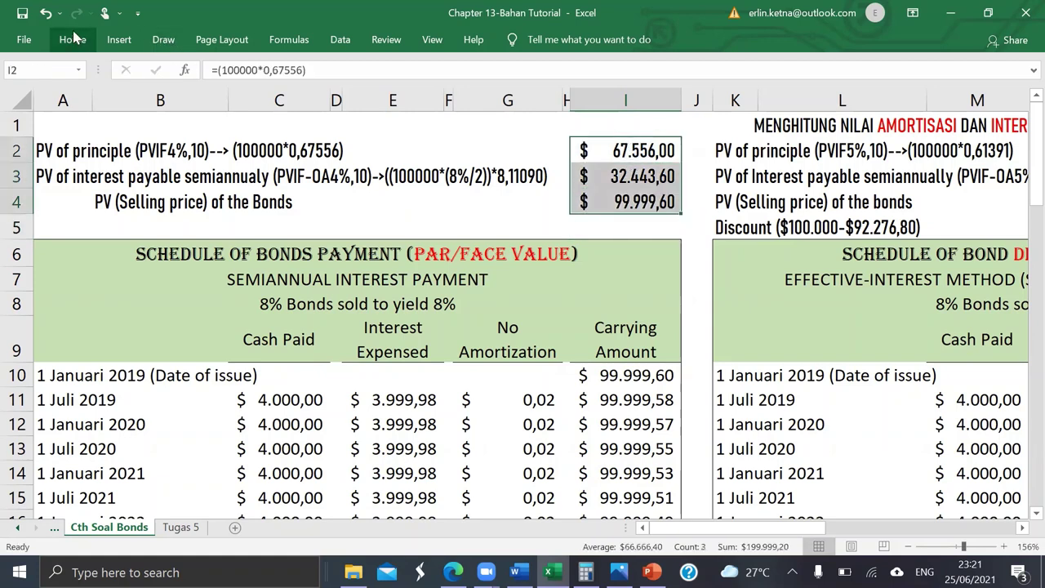
click(73, 39)
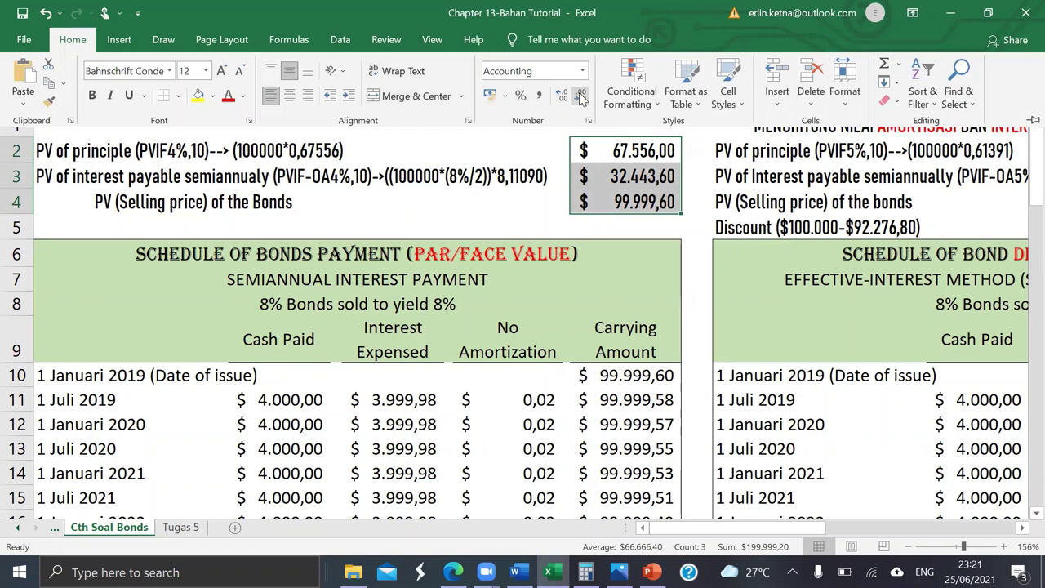
click(580, 96)
click(580, 96)
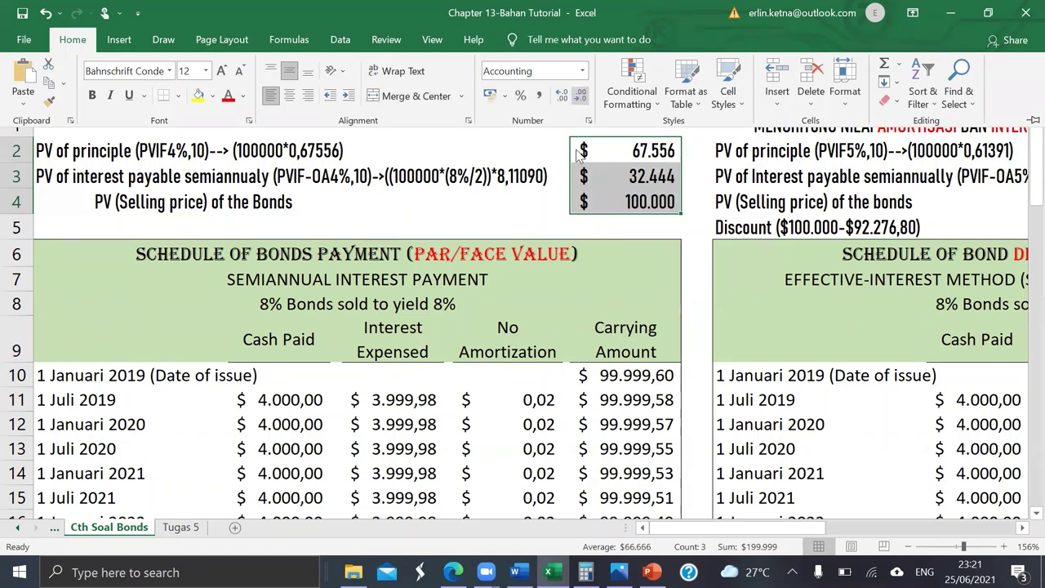
click(544, 212)
click(625, 206)
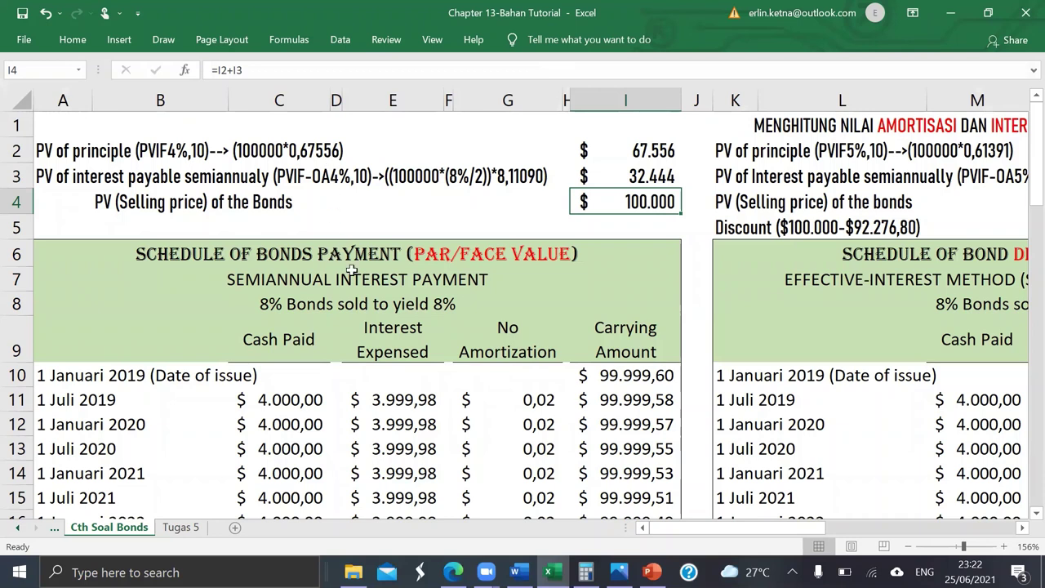
Step: Inspect how the carrying amount at the 1 Januari 2019 issue date is linked to the bond selling price
scroll(421, 387, down, 2)
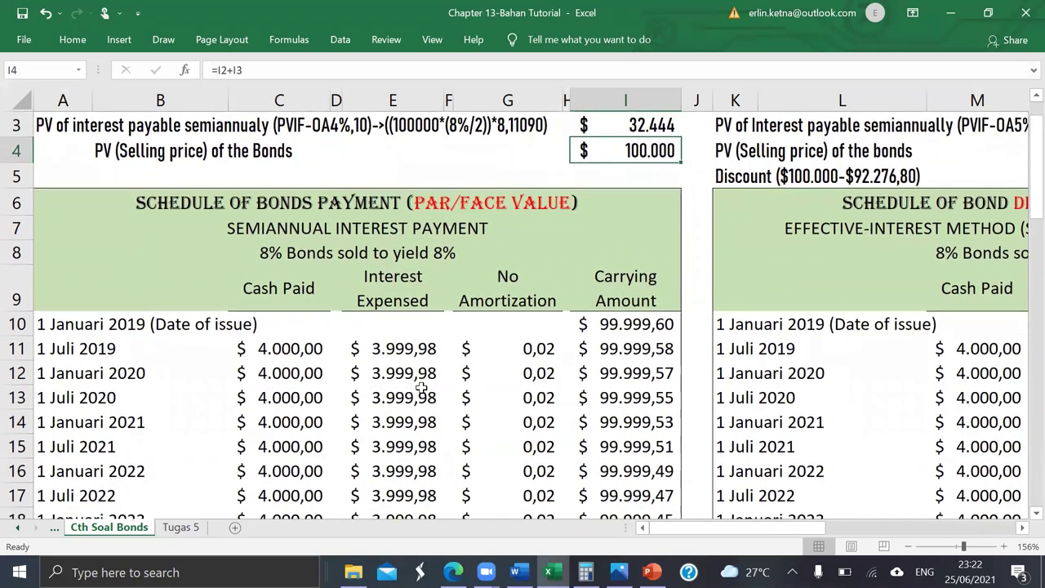
click(626, 325)
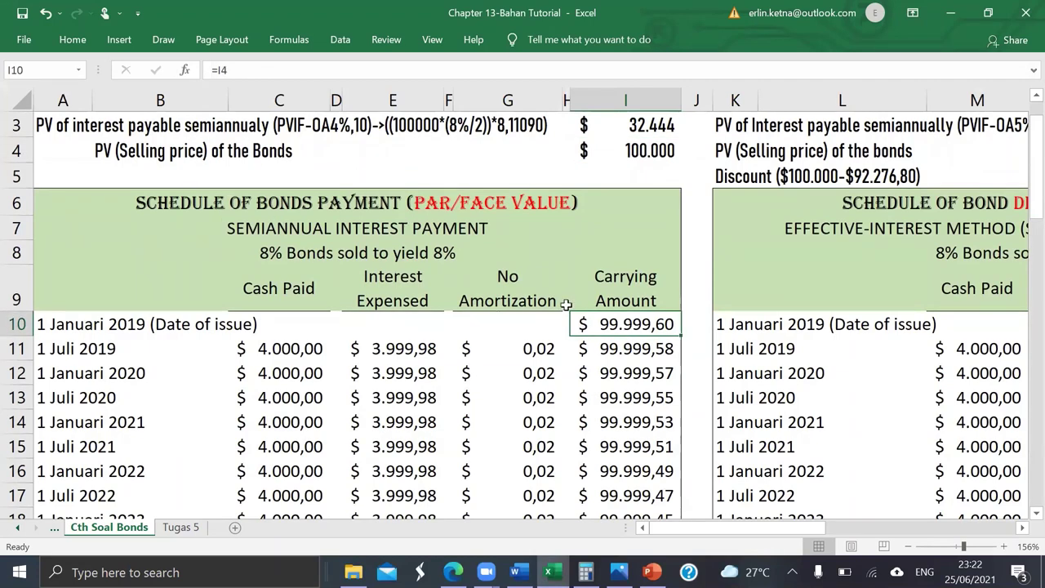
scroll(619, 324, up, 1)
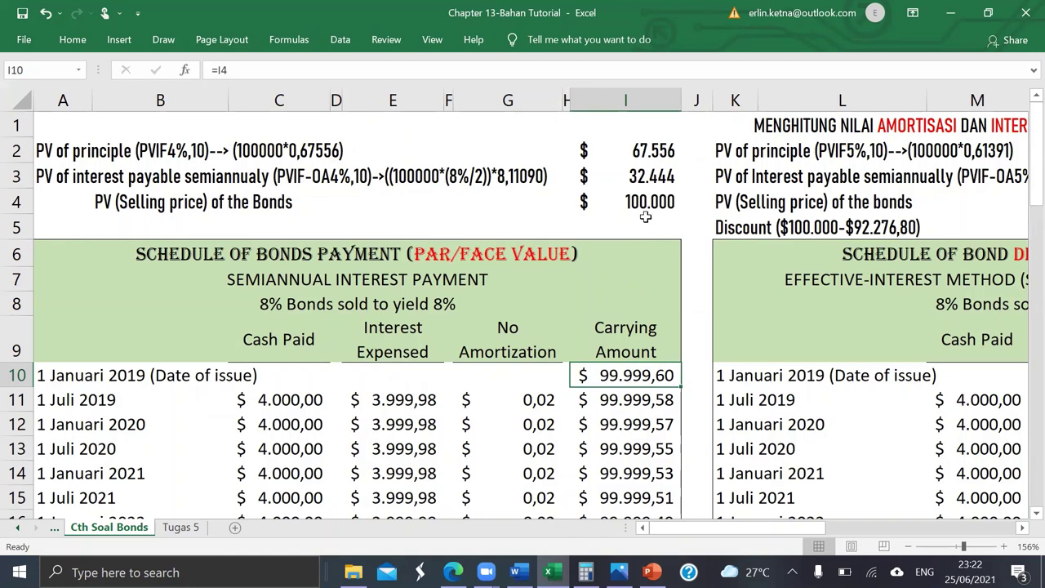
double_click(610, 376)
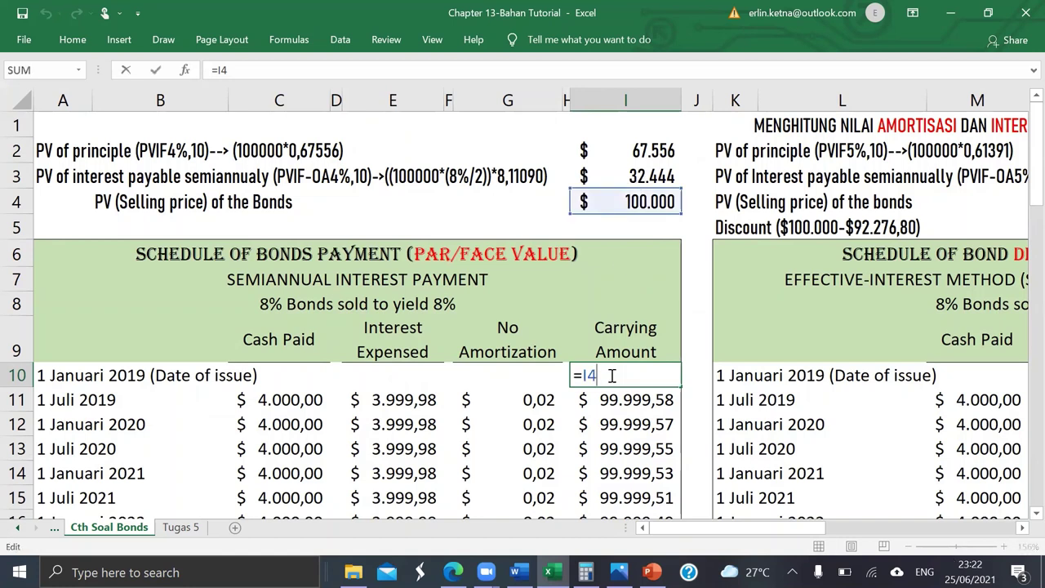
key(Return)
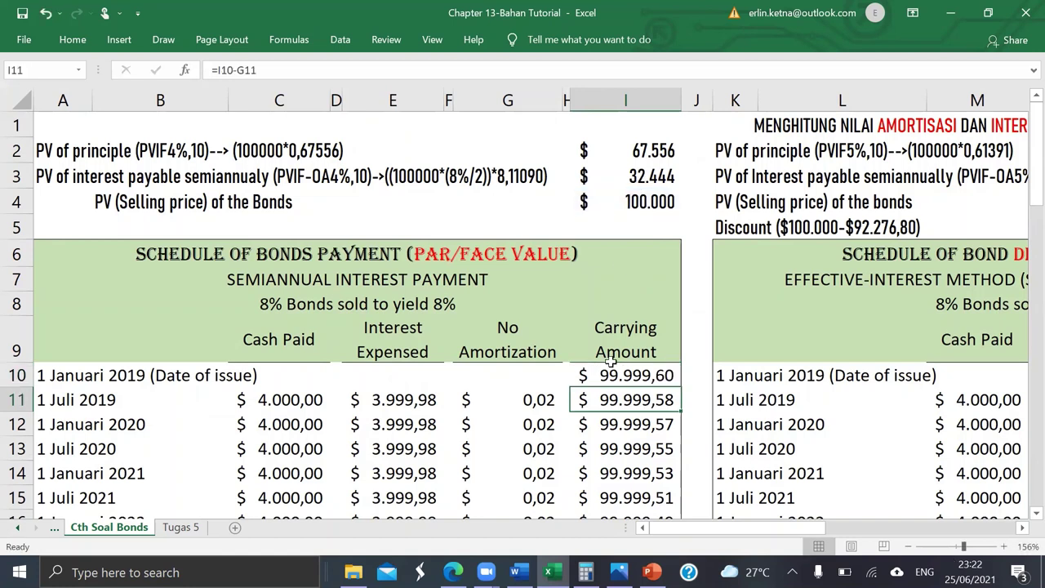
click(641, 201)
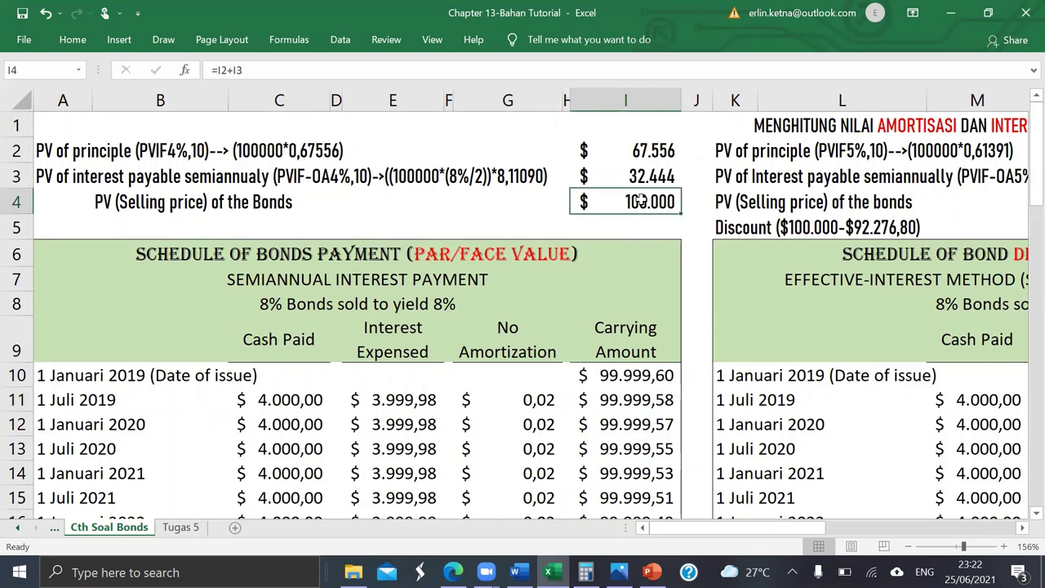
click(635, 377)
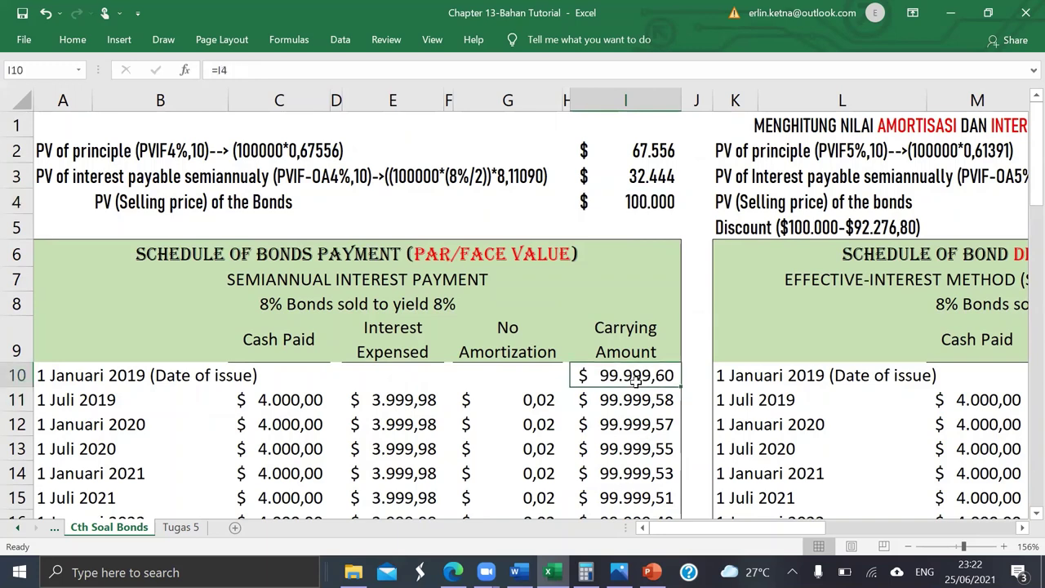
Step: Inspect the formula behind the Cash Paid amount for 1 Juli 2019 in the par value schedule
scroll(635, 383, down, 4)
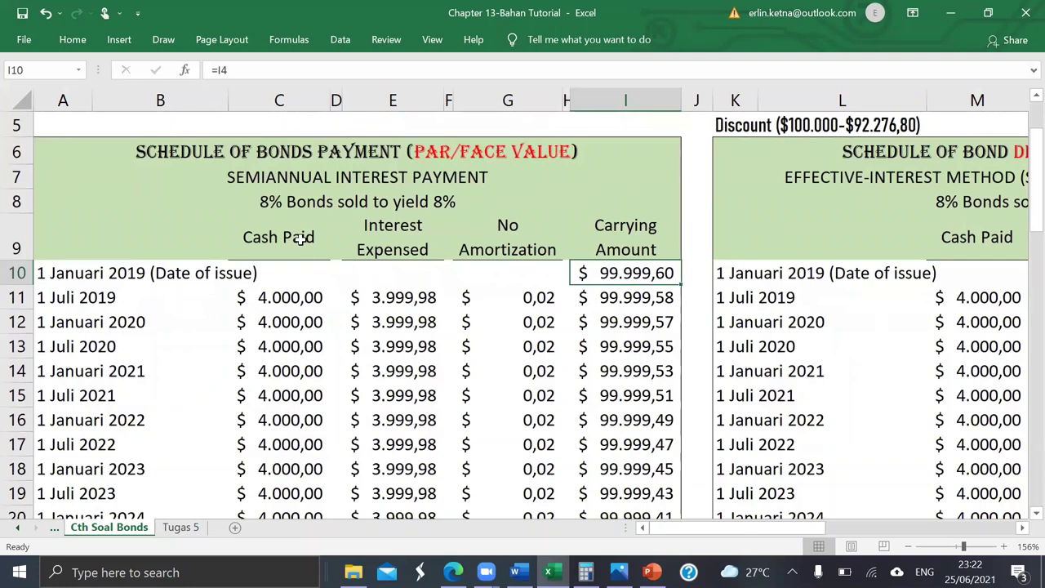
click(299, 295)
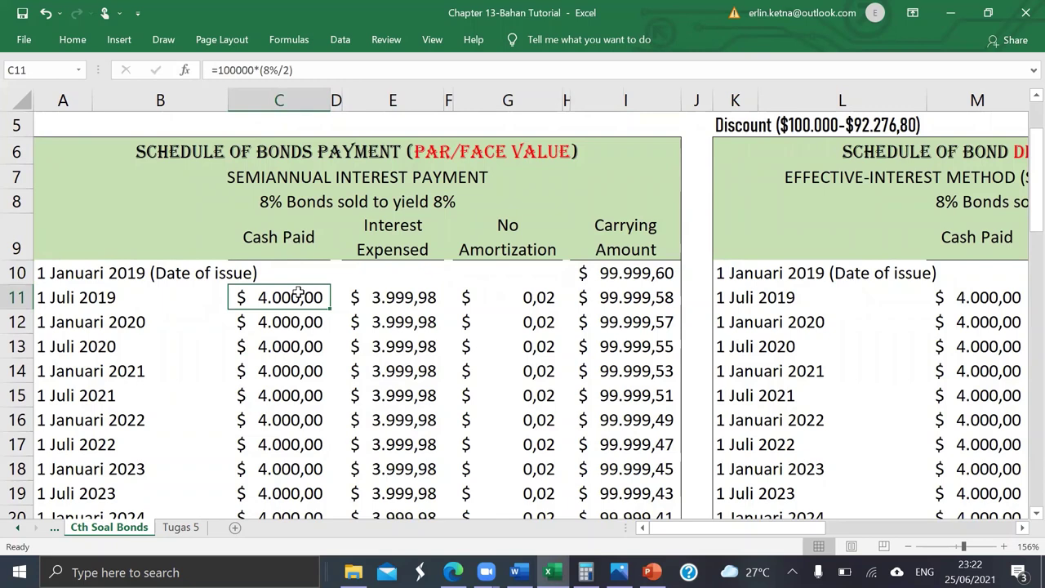
scroll(299, 295, down, 1)
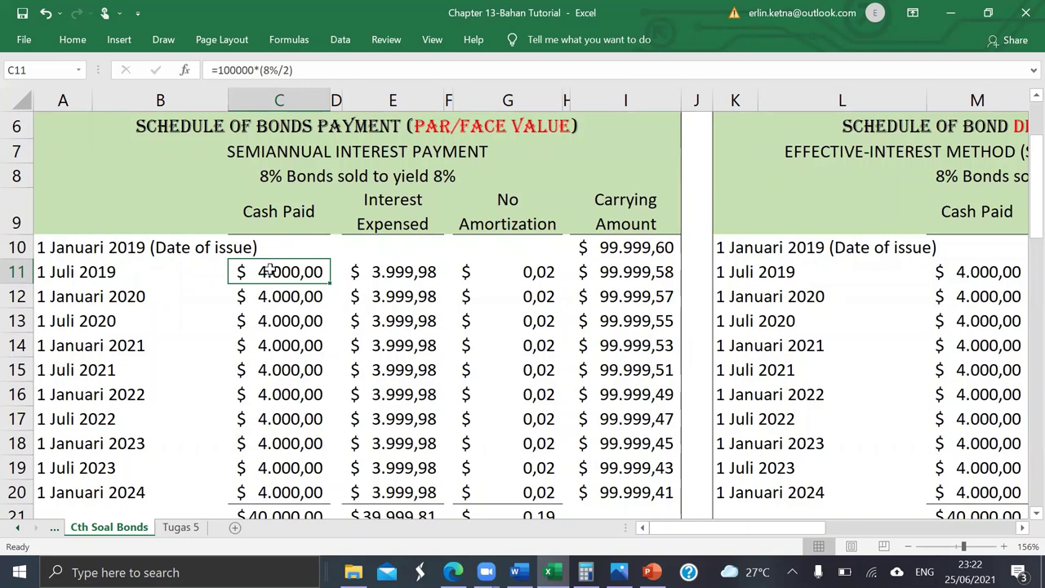
double_click(269, 271)
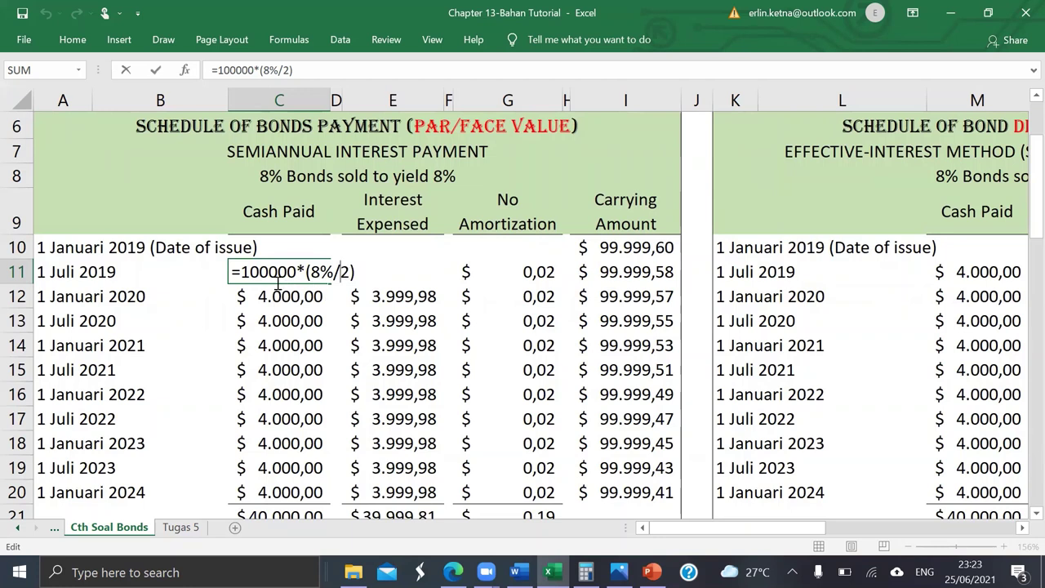
key(Return)
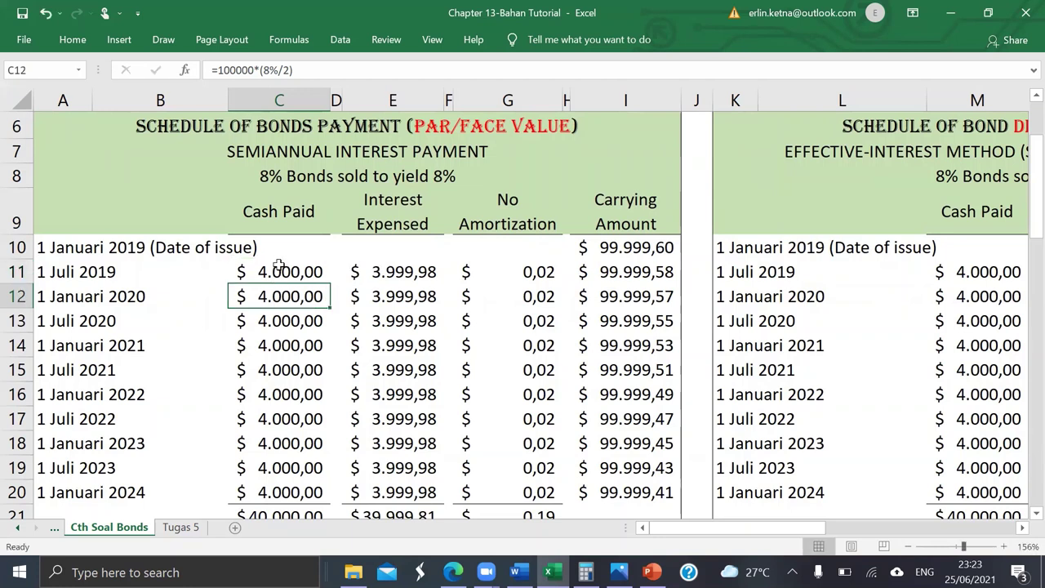
click(279, 265)
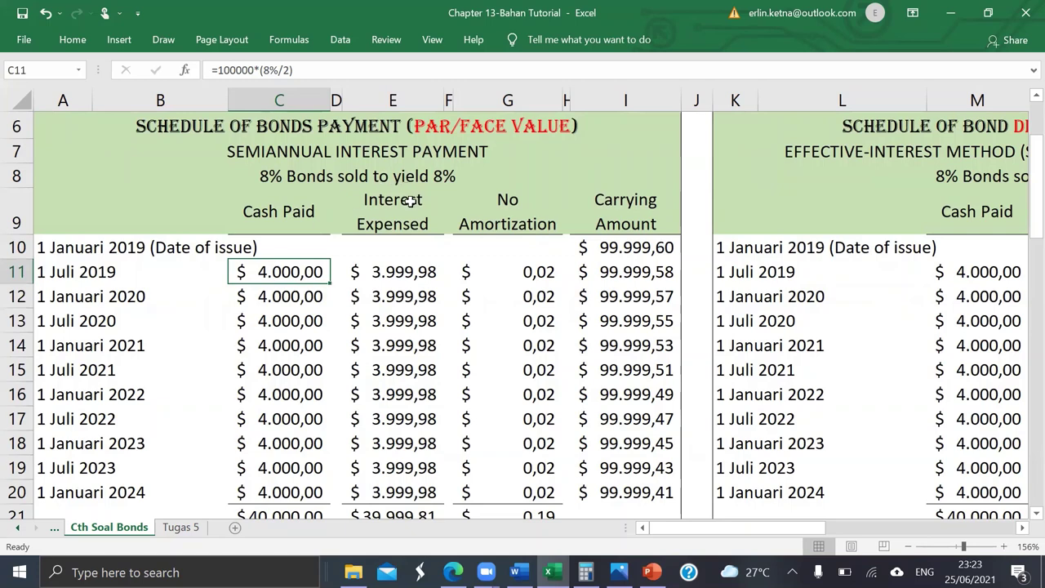
Step: Inspect the formula behind the Interest Expensed amount for 1 Juli 2019 and compare it with the cash paid
click(417, 265)
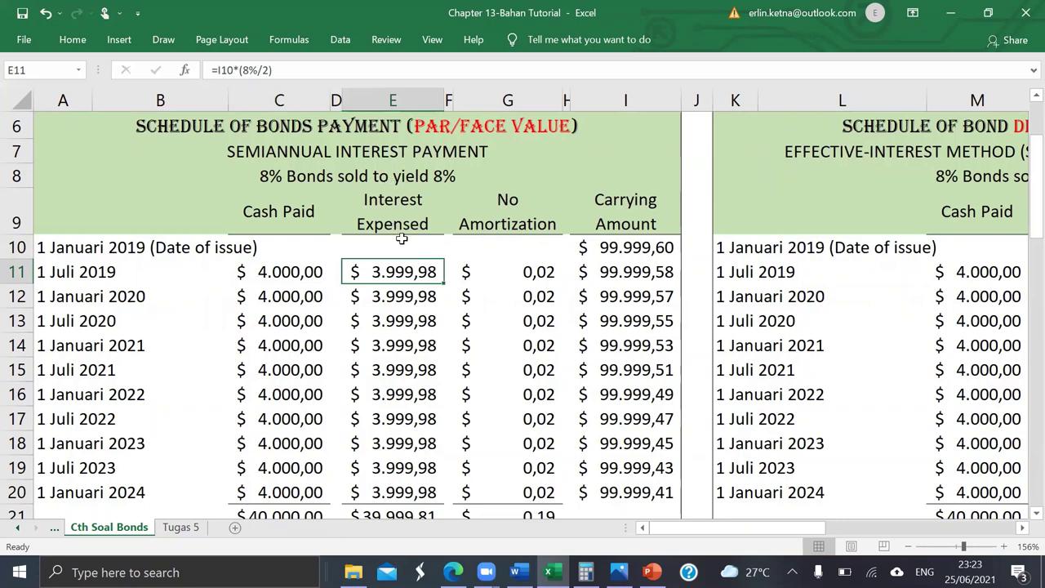
click(271, 276)
click(387, 276)
double_click(385, 273)
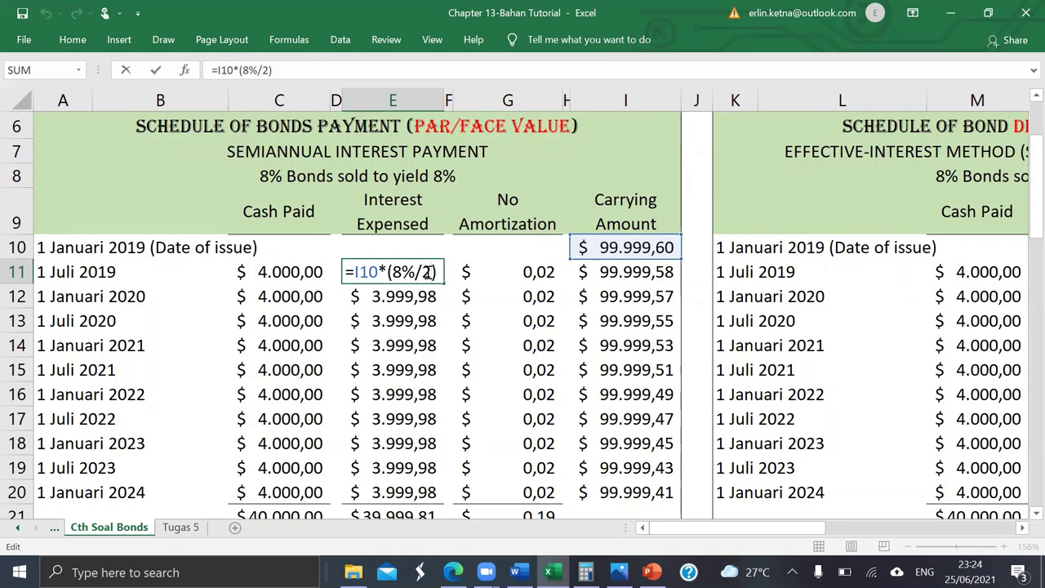
key(Return)
click(426, 272)
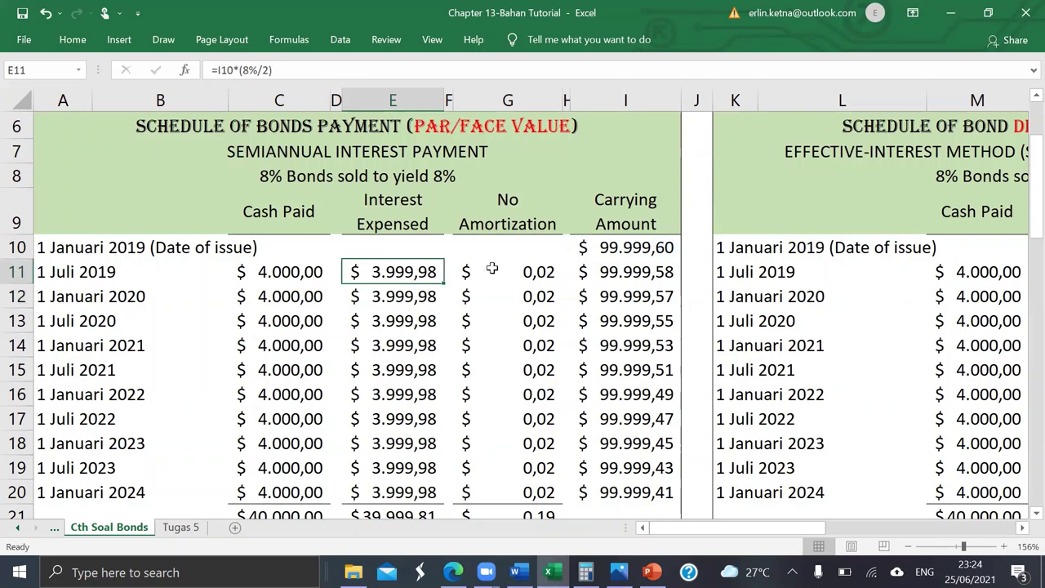
Step: Examine how the 1 Juli 2019 amortization in G11 is derived from the cash paid and interest expensed
click(290, 273)
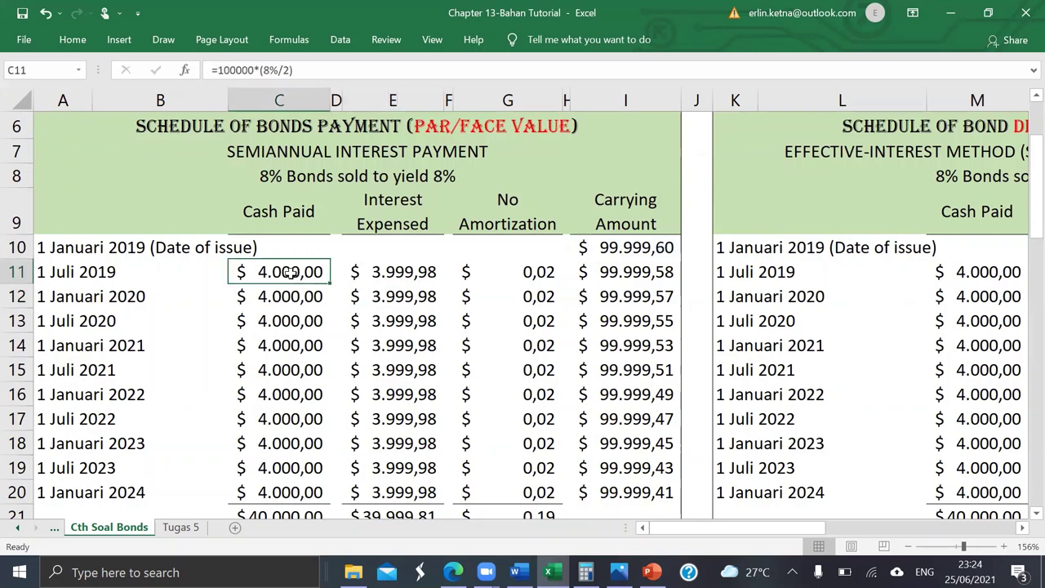
click(405, 276)
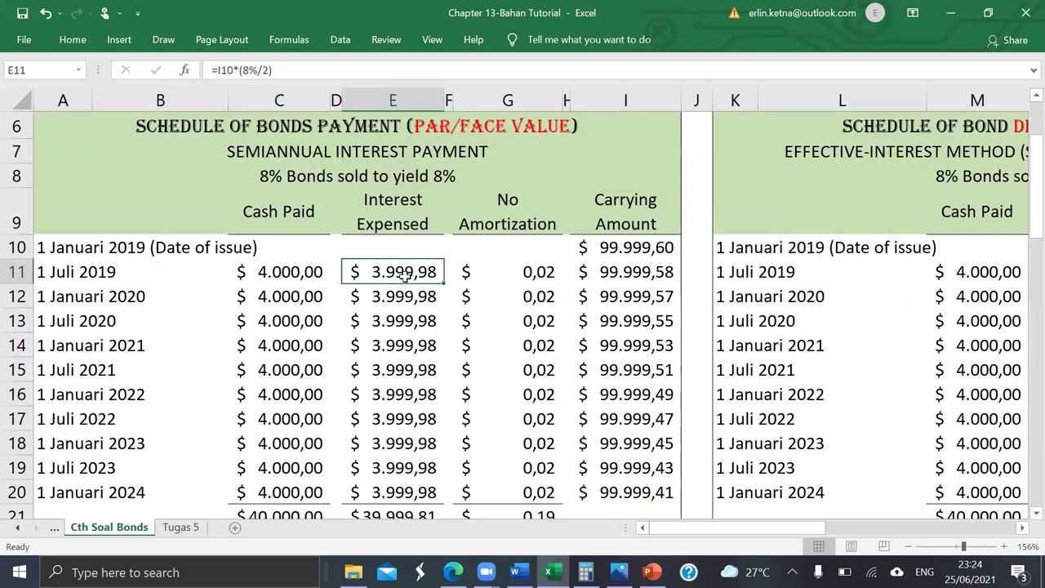
click(508, 274)
double_click(508, 274)
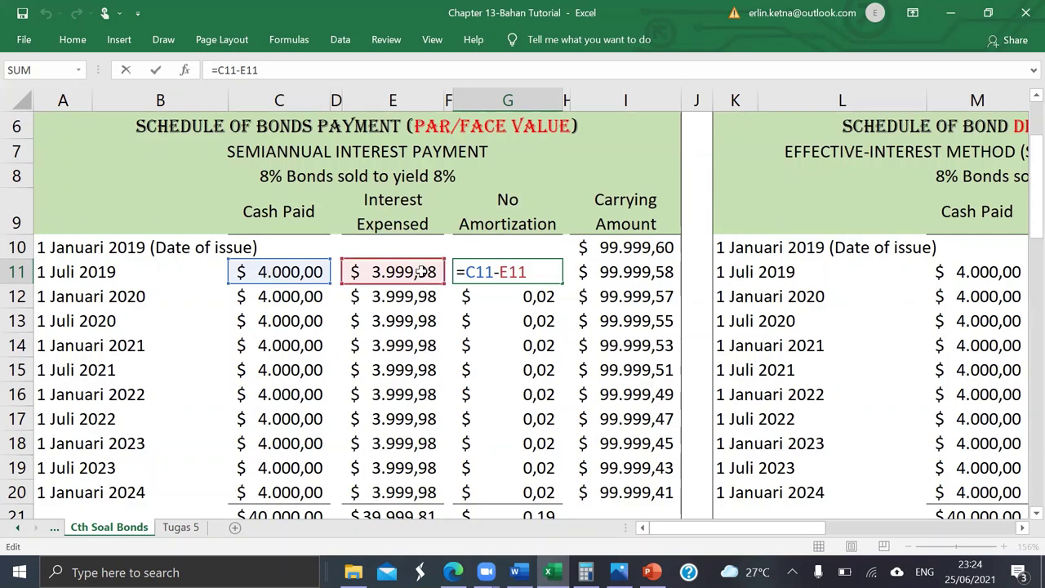
key(Return)
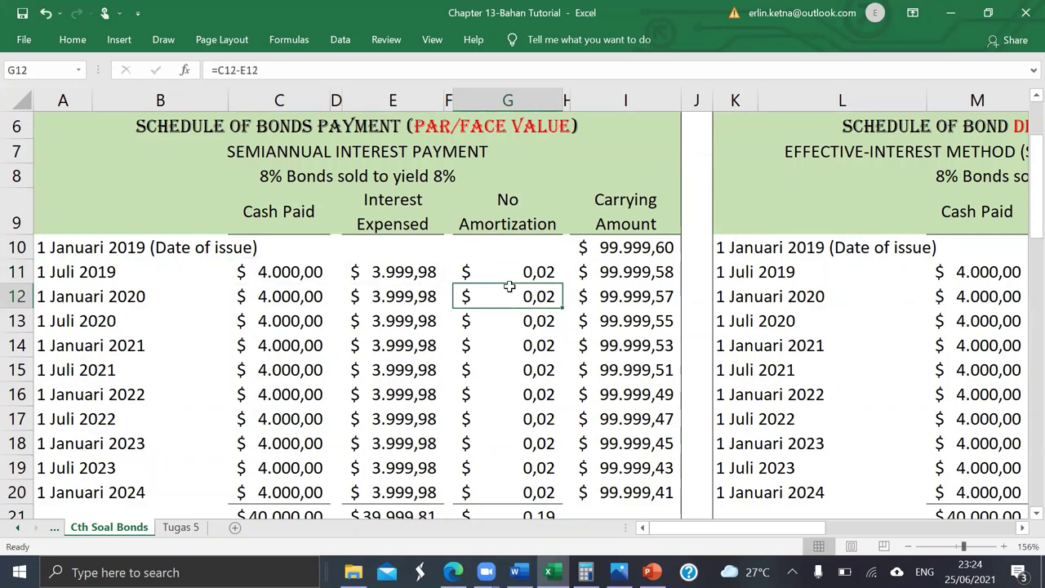
Step: Fill the amortization formula from G11 down to G20 and display these amounts without decimals
click(534, 265)
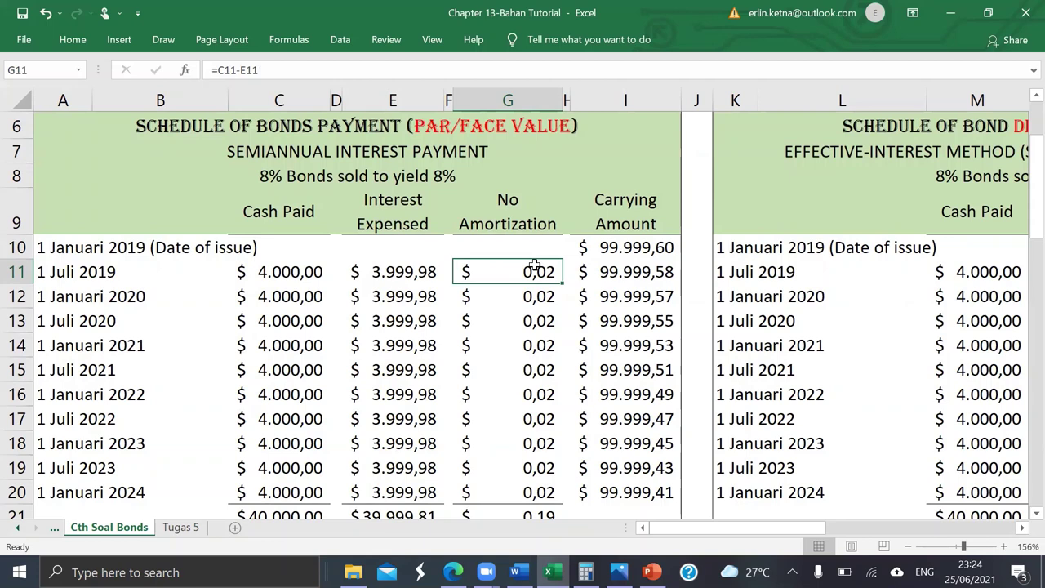
drag(562, 283, 572, 504)
click(72, 39)
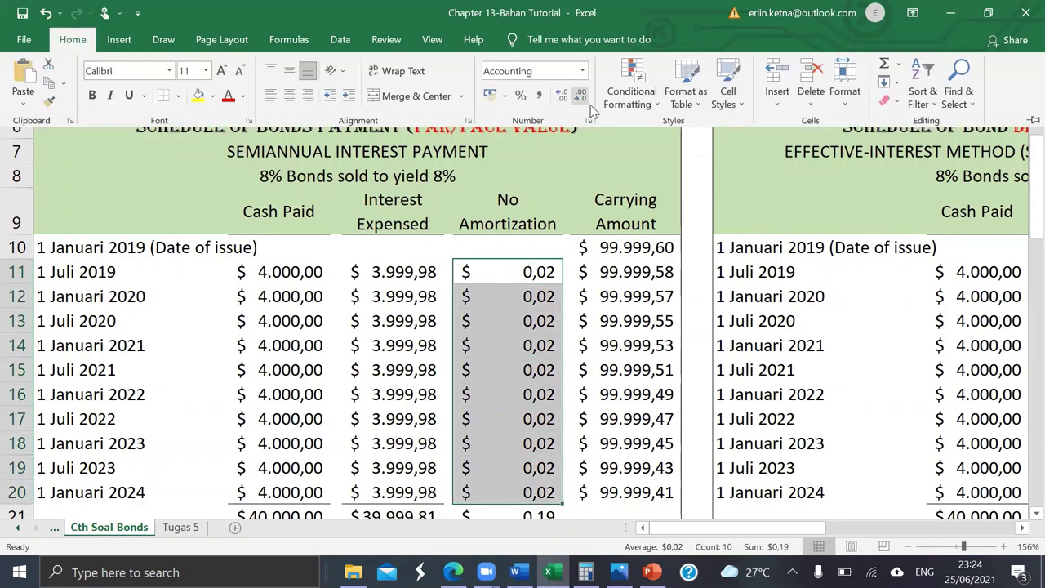
click(581, 97)
click(580, 97)
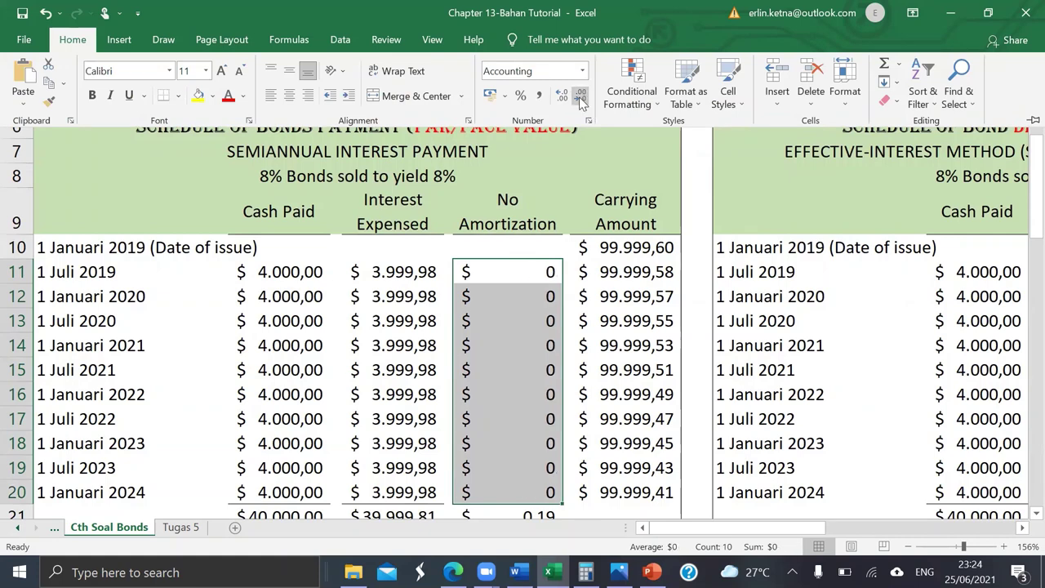
Step: Set the amortization amounts in G11:G20 back to two decimal places
click(561, 96)
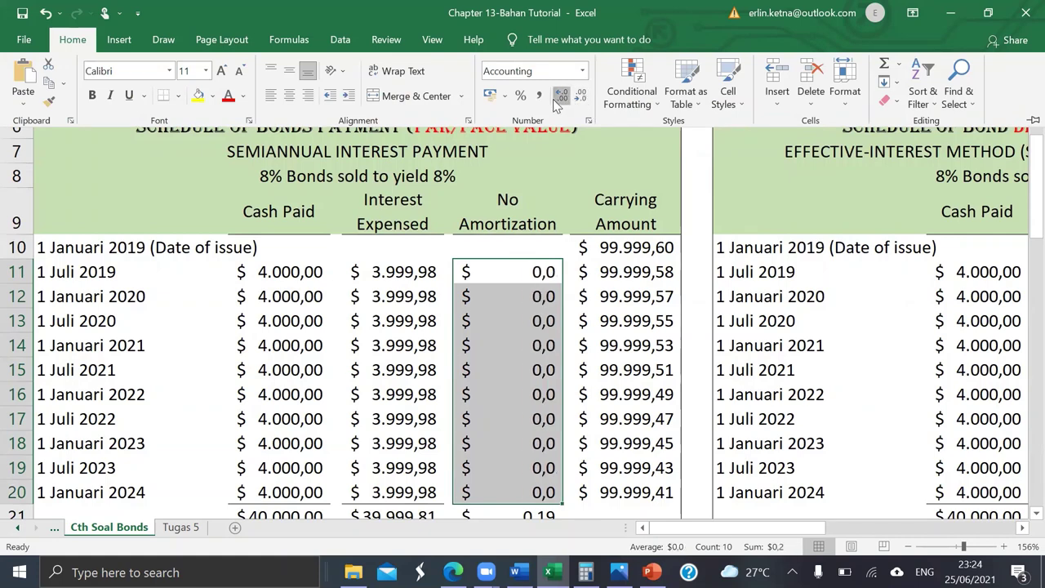
click(561, 95)
click(566, 314)
click(566, 314)
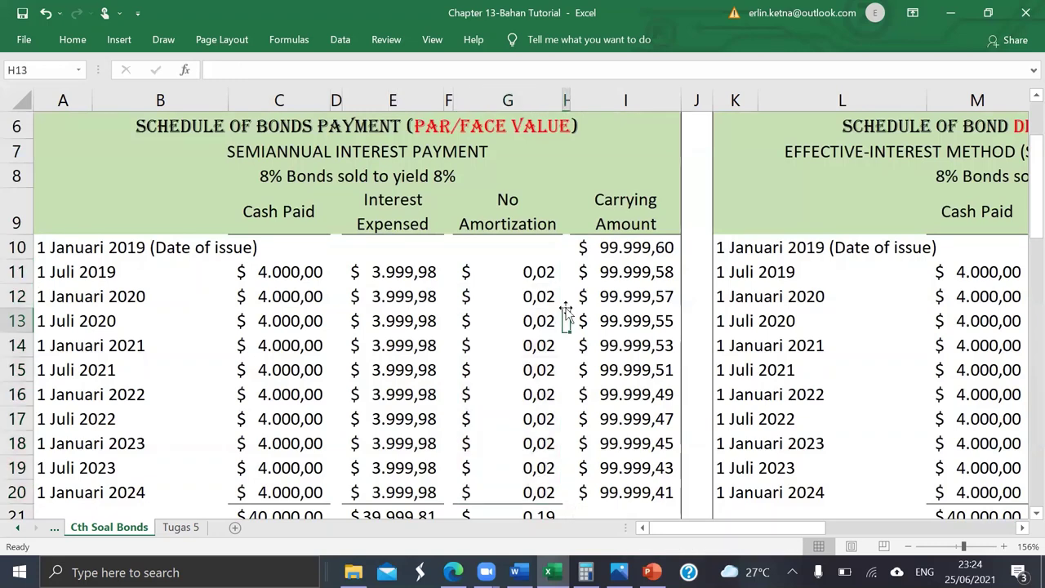
Step: Change the 1 Juli 2019 carrying amount formula in I11 to =I10+G11 so the amortization is added
click(618, 271)
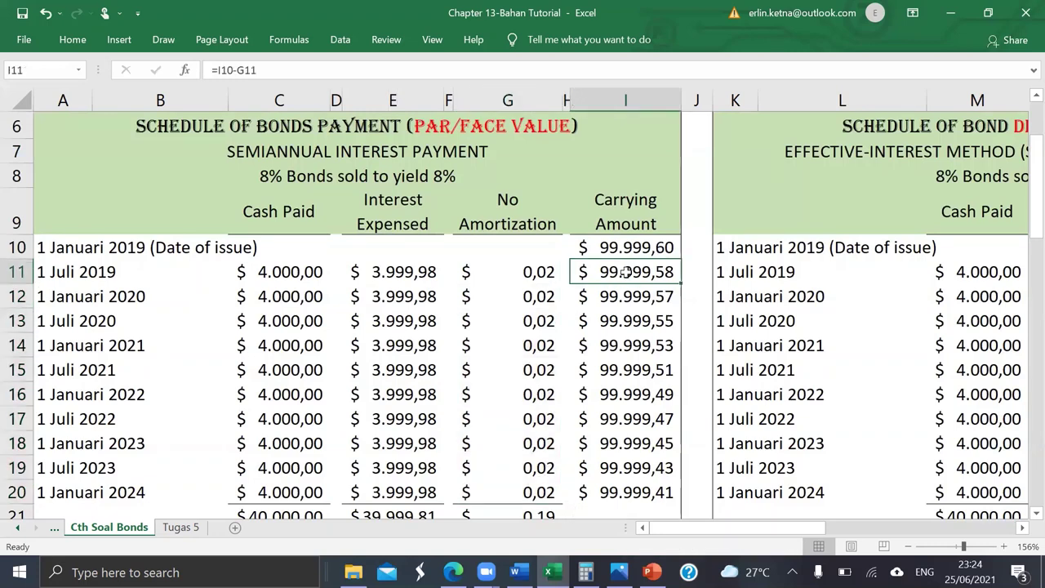
double_click(633, 272)
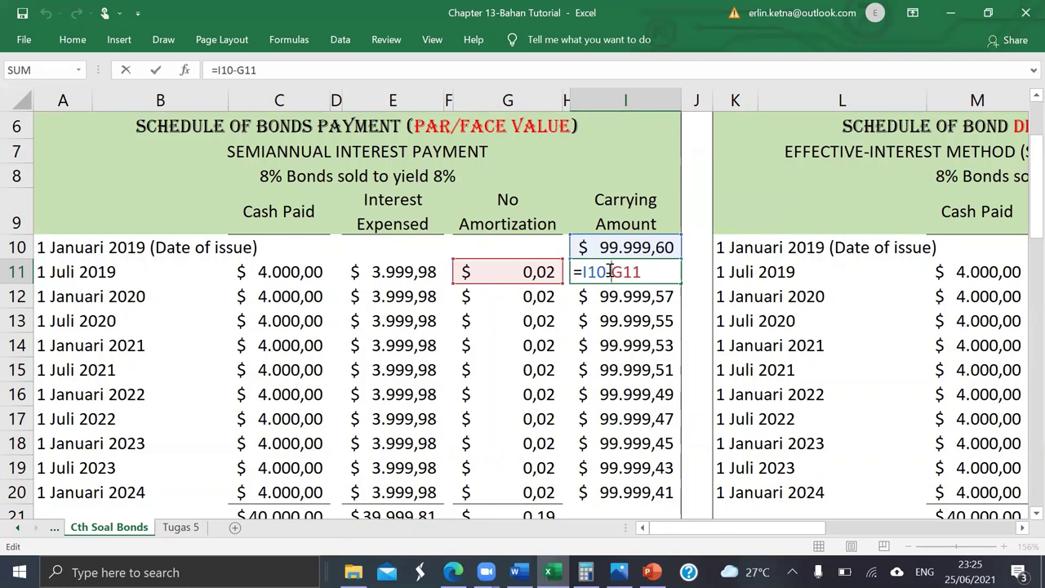
key(BackSpace)
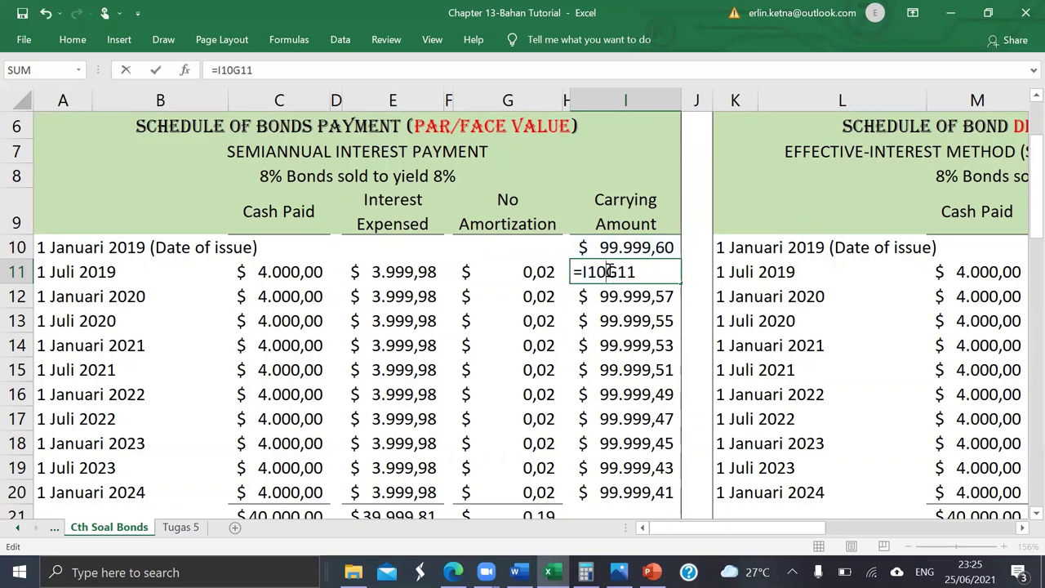
text(+)
key(Return)
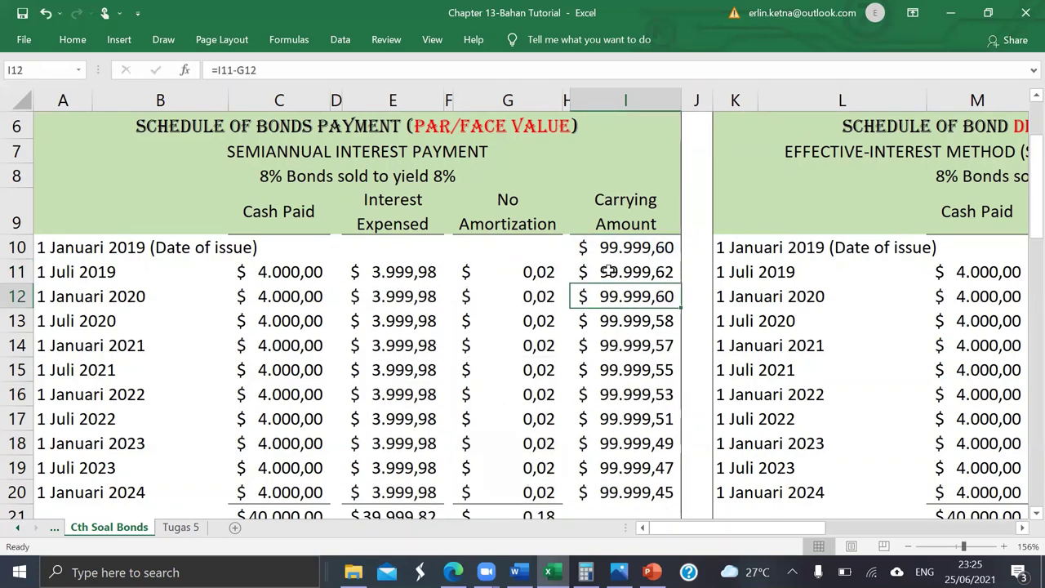
scroll(620, 261, down, 1)
scroll(629, 245, up, 1)
click(633, 241)
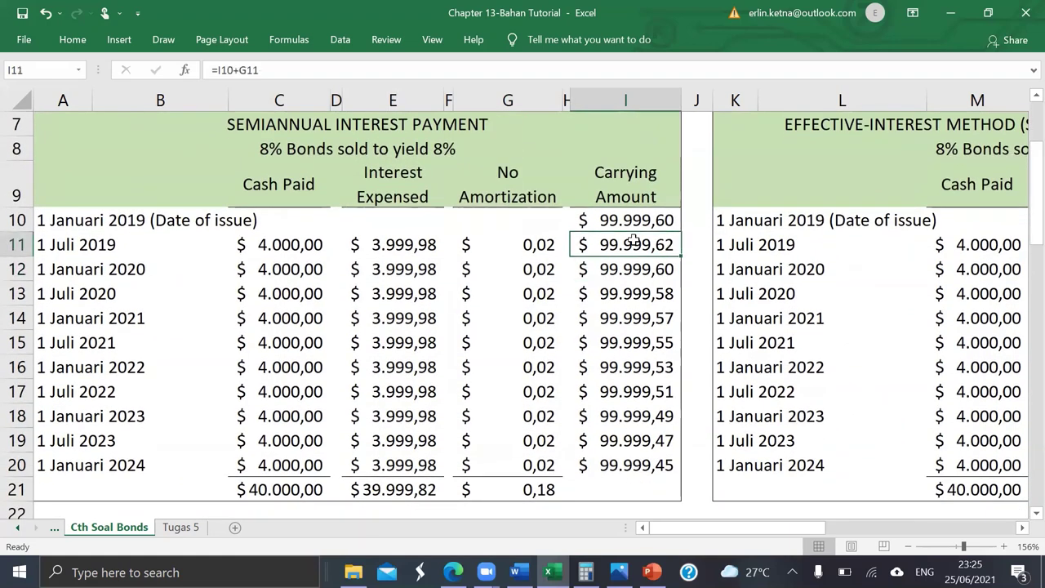
Step: Compare the carrying amount formulas for the issue date, 1 Januari 2024 and 1 Juli 2019
click(634, 216)
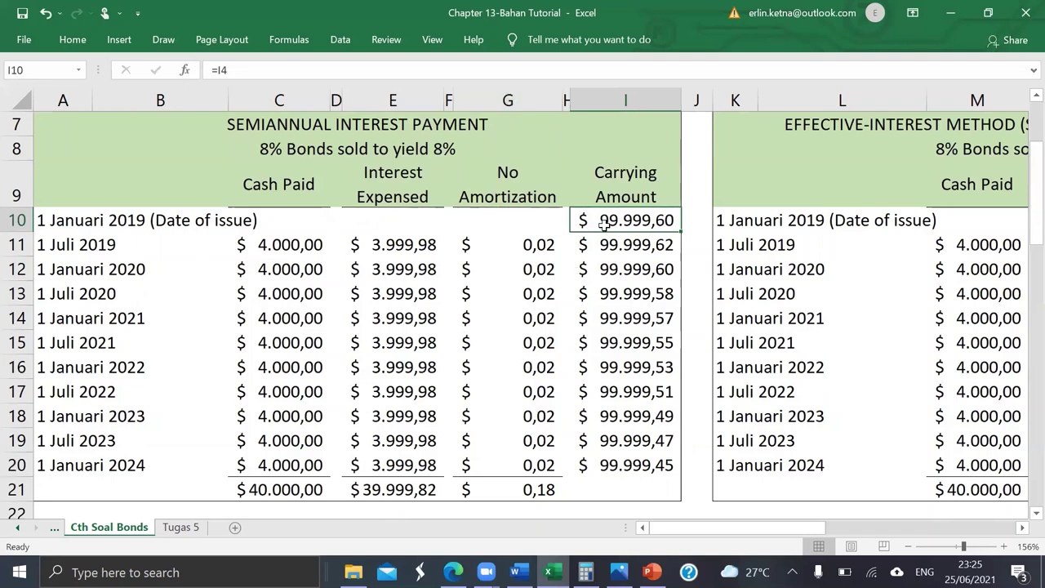
click(601, 465)
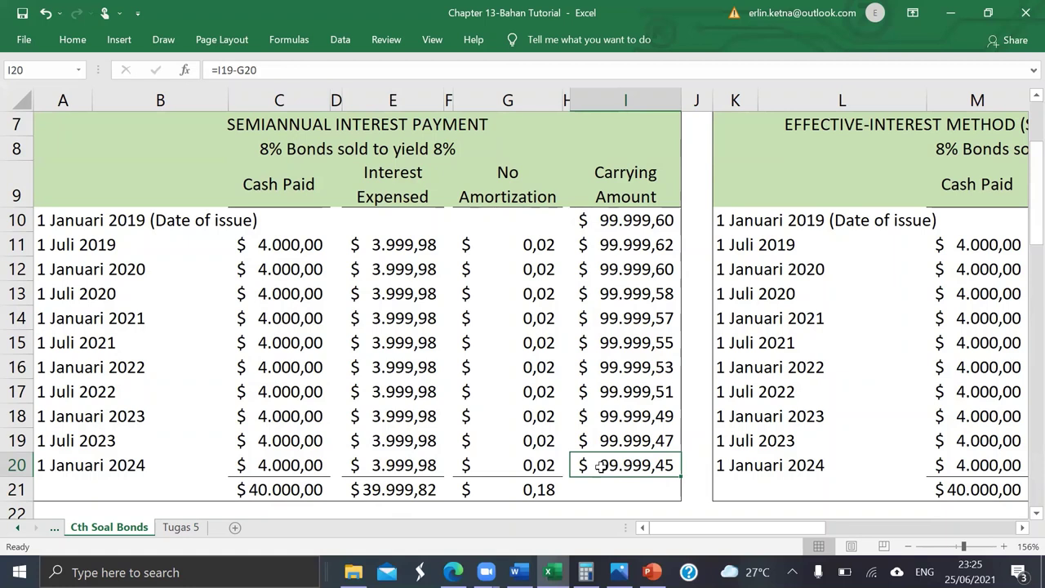
click(634, 238)
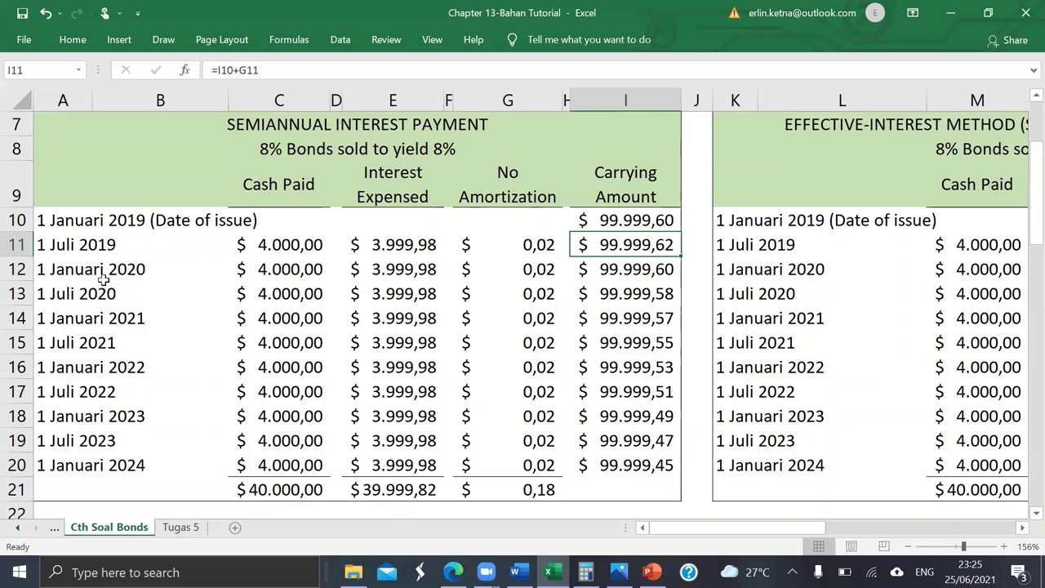
Step: Inspect the 1 Januari 2020 formulas for Cash Paid in C12 and Interest Expensed in E12
double_click(266, 270)
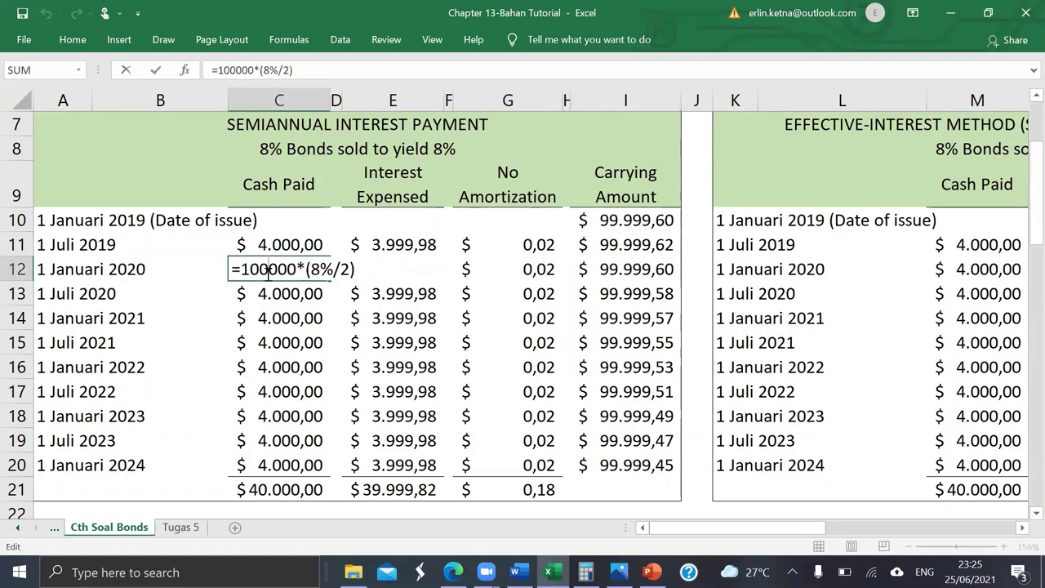
key(Return)
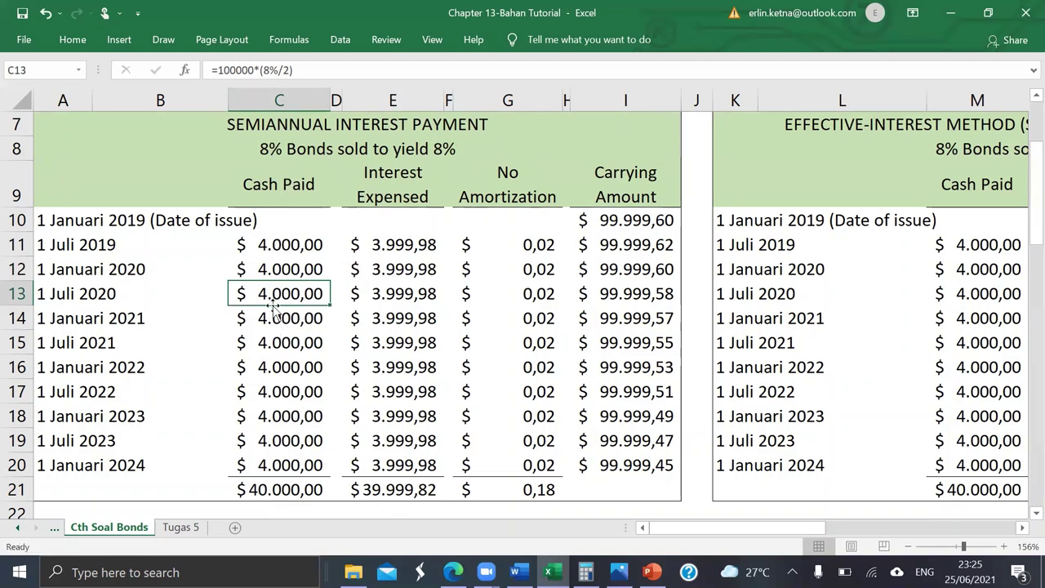
click(282, 264)
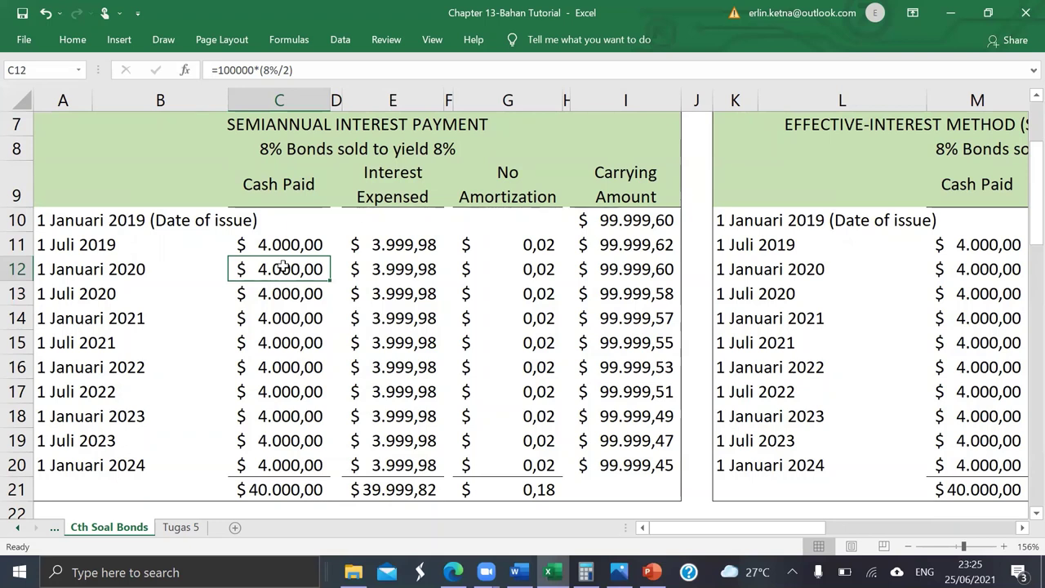
click(406, 274)
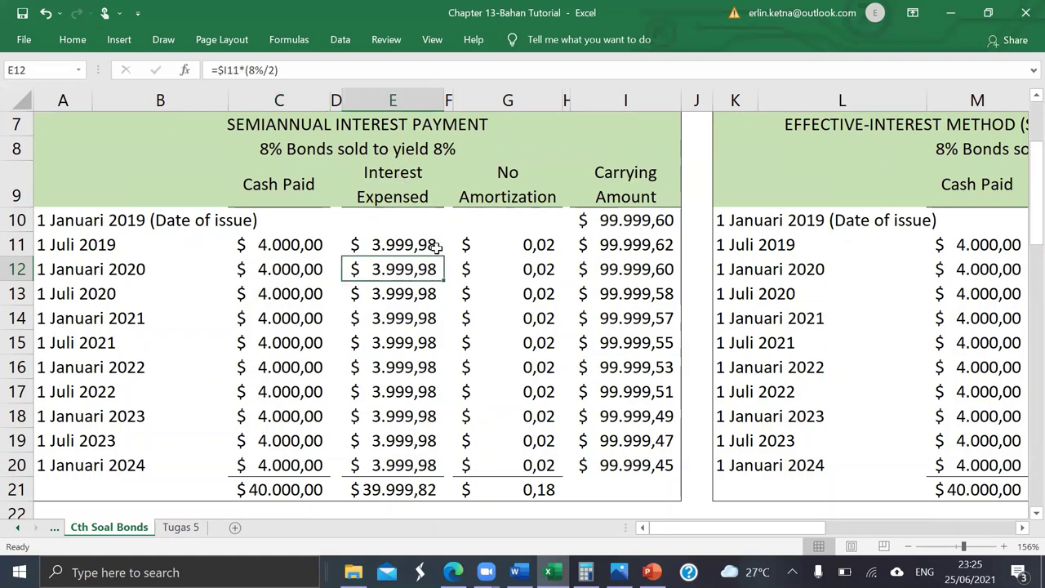
double_click(399, 272)
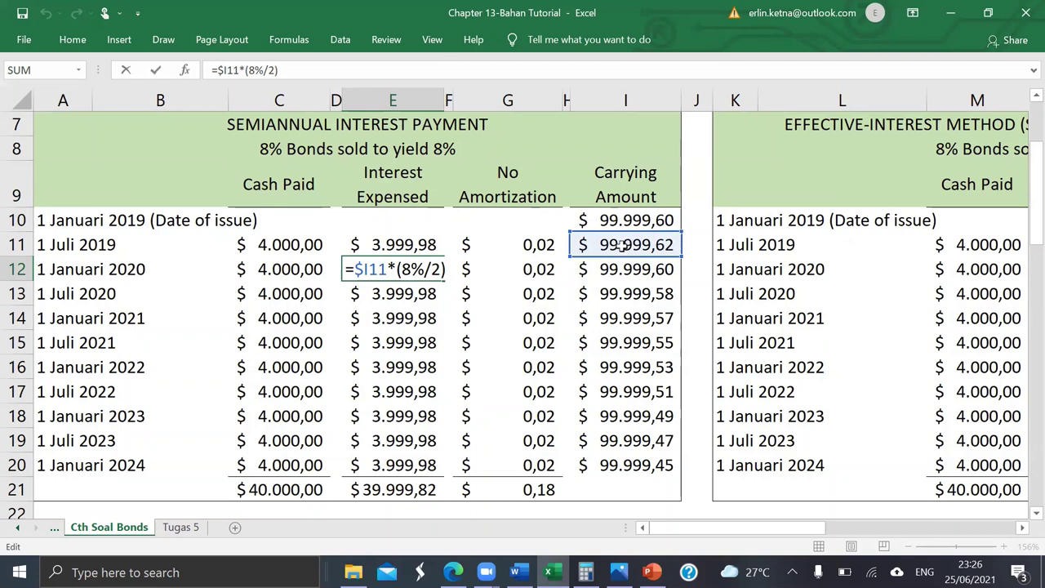
key(Return)
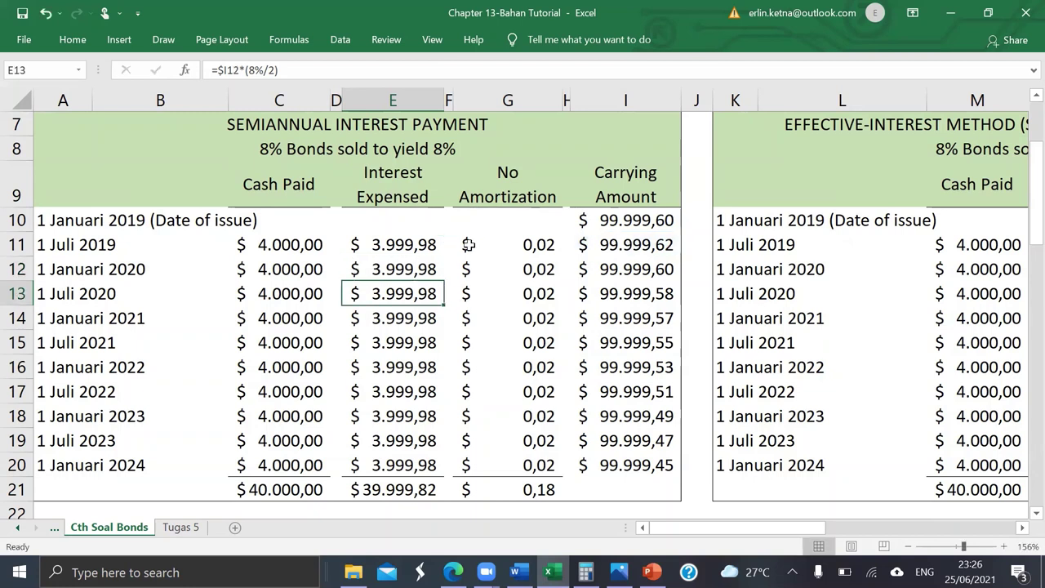
Step: Change the carrying amount formula in I12 to =I11+G12 and fill it down to I20
click(634, 270)
text(=I11-G12)
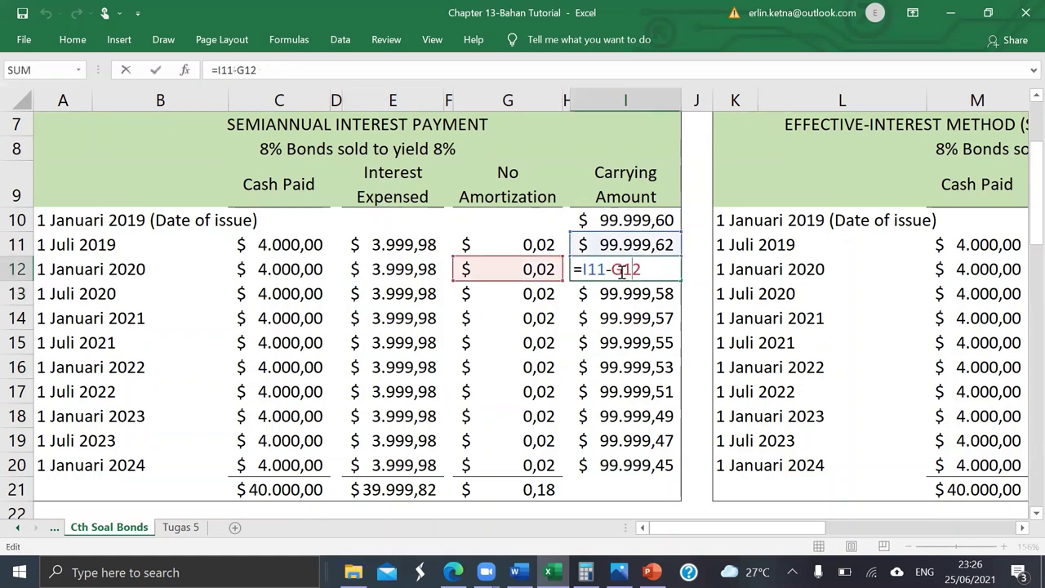
key(BackSpace)
text(+)
key(Return)
click(614, 269)
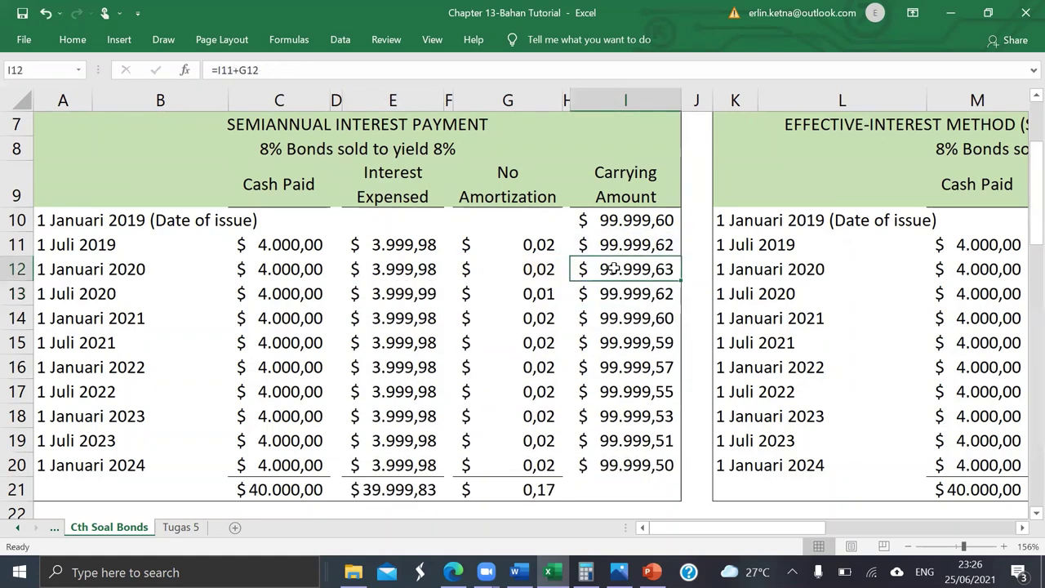
drag(682, 280, 665, 465)
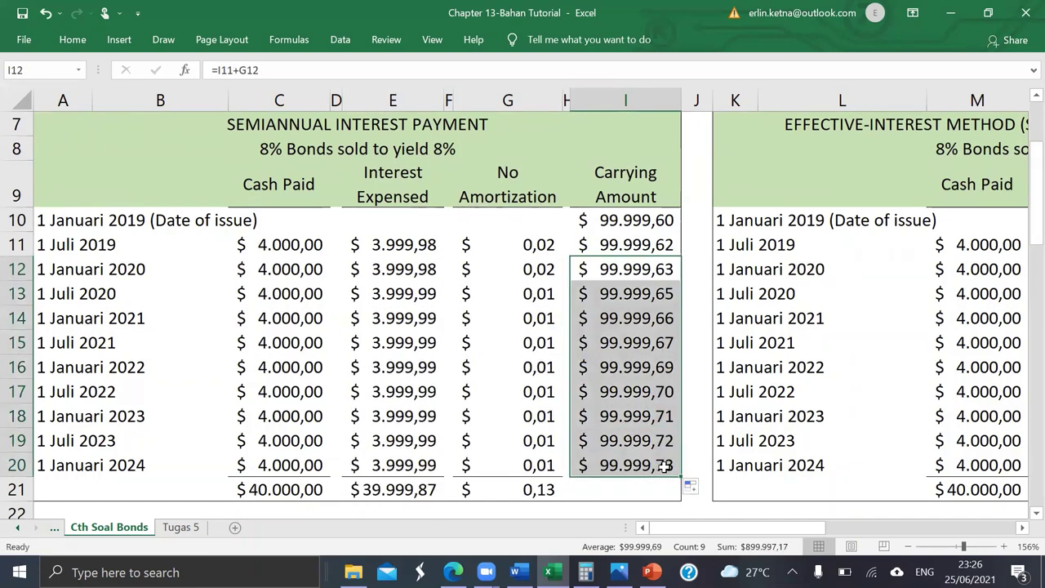
Step: Display the 1 Januari 2024 carrying amount in I20 without decimals
click(619, 487)
scroll(620, 485, down, 1)
scroll(620, 486, up, 1)
click(611, 443)
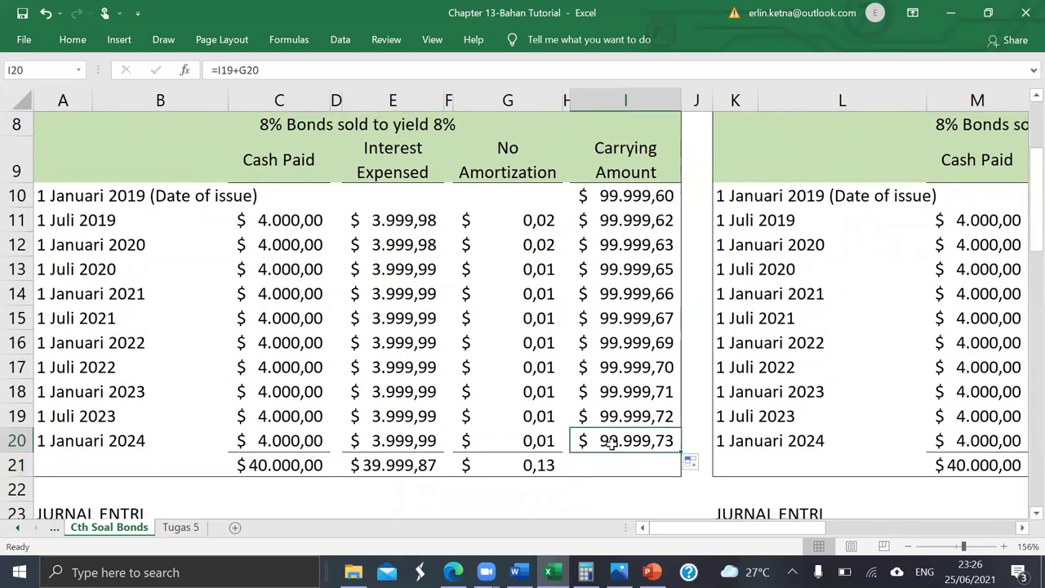
click(73, 39)
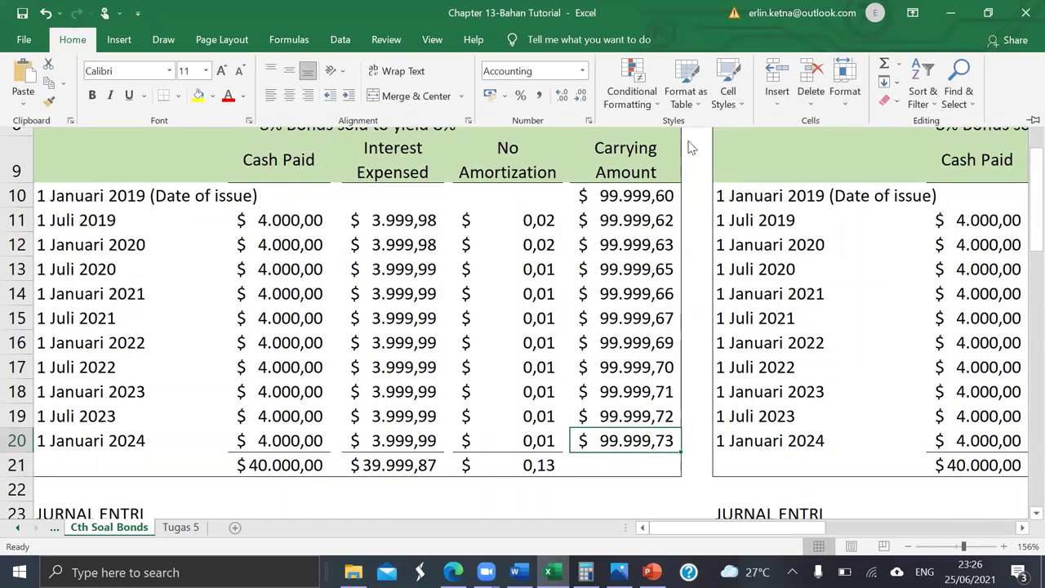
click(581, 96)
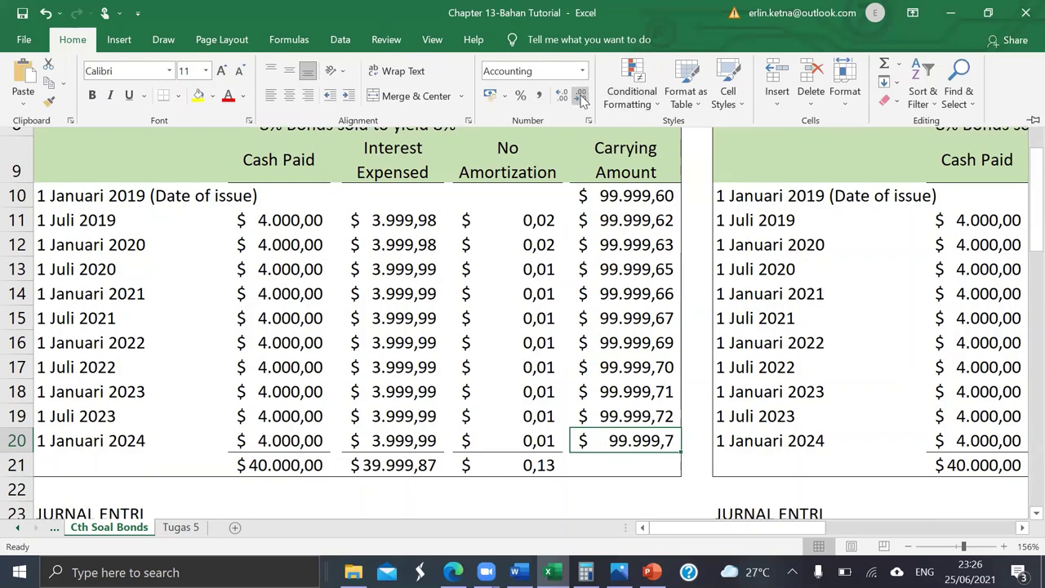
click(580, 96)
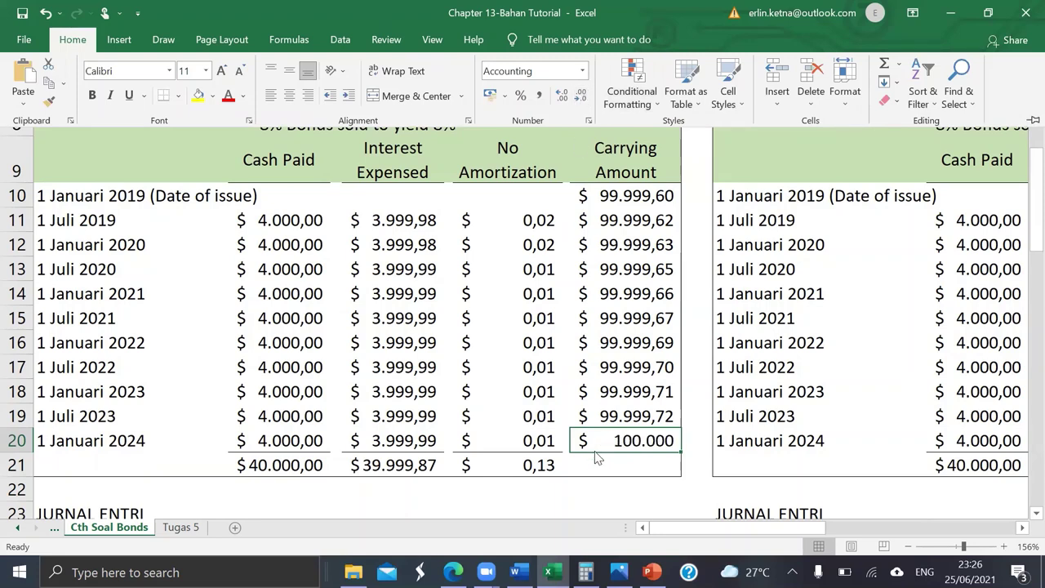
click(589, 466)
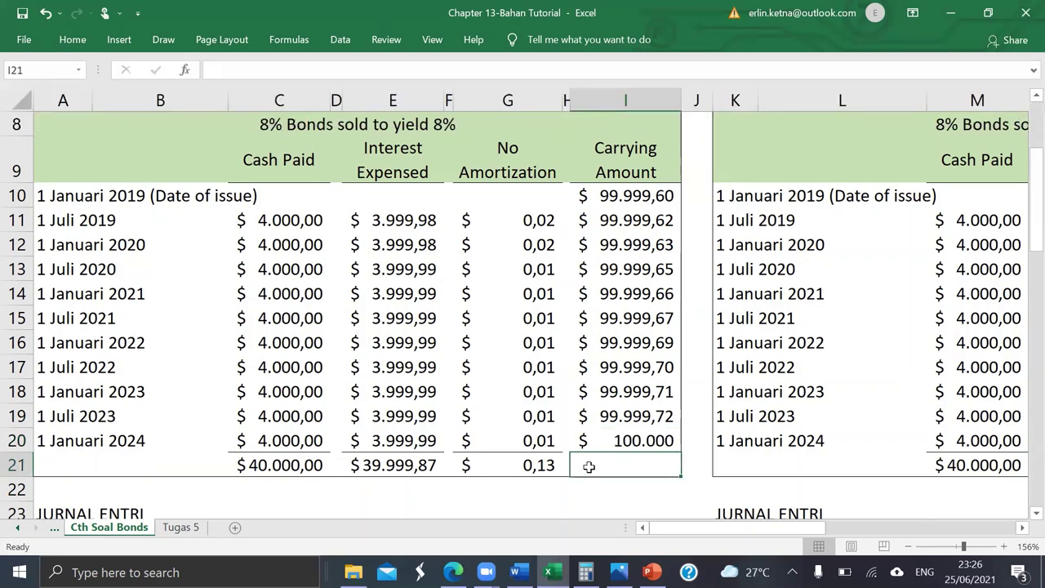
Step: Compare the bonds' selling price calculation with the carrying amounts and the No Amortization column of the par value schedule
scroll(588, 408, up, 3)
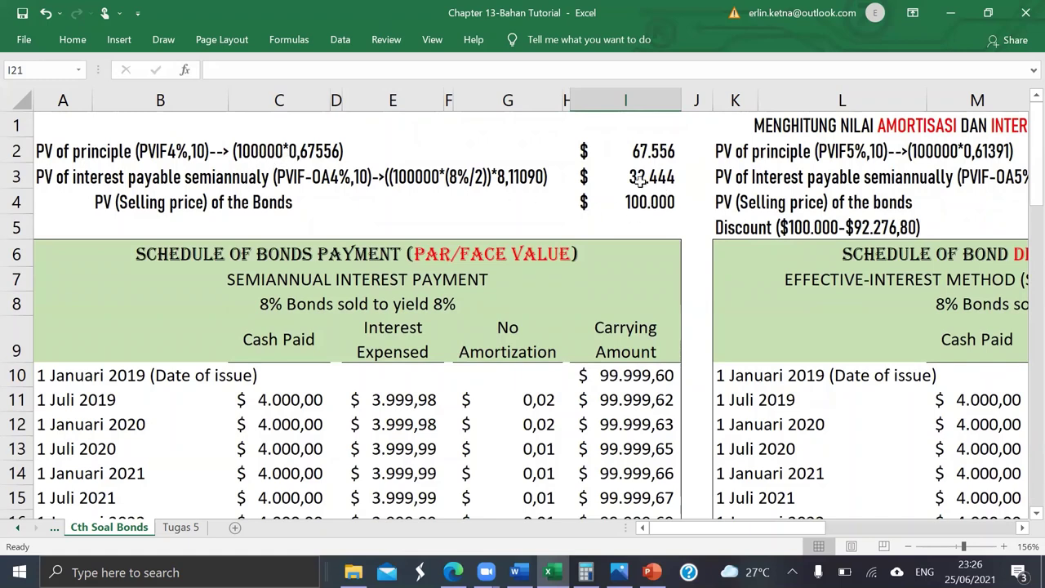
scroll(684, 208, down, 4)
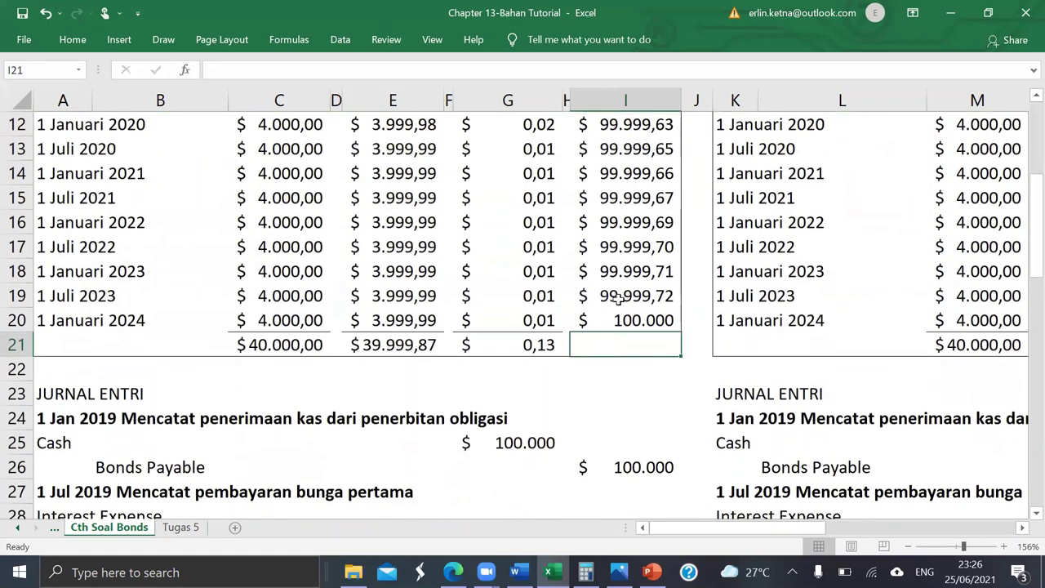
scroll(619, 298, up, 1)
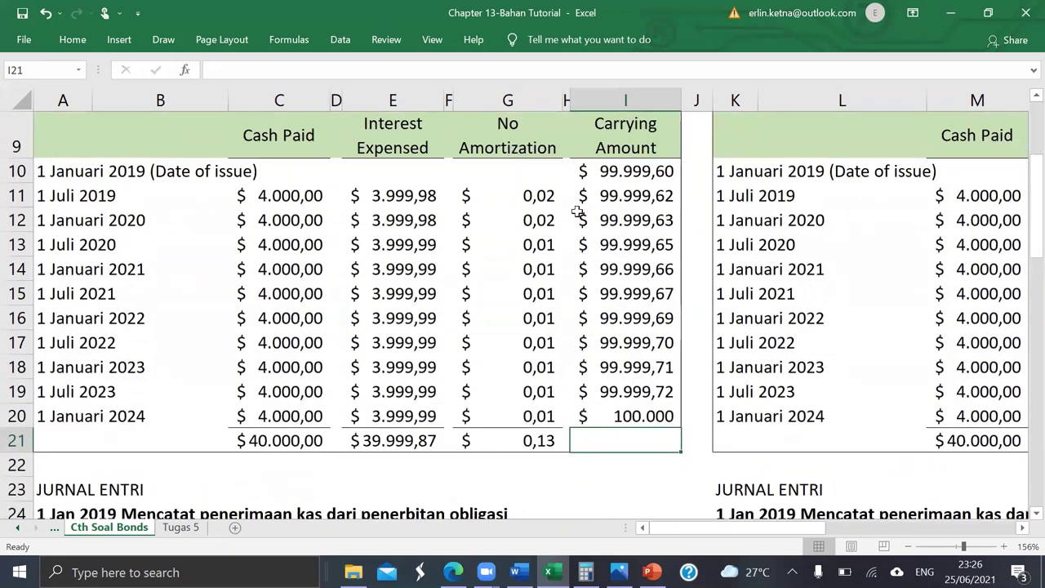
scroll(570, 278, up, 1)
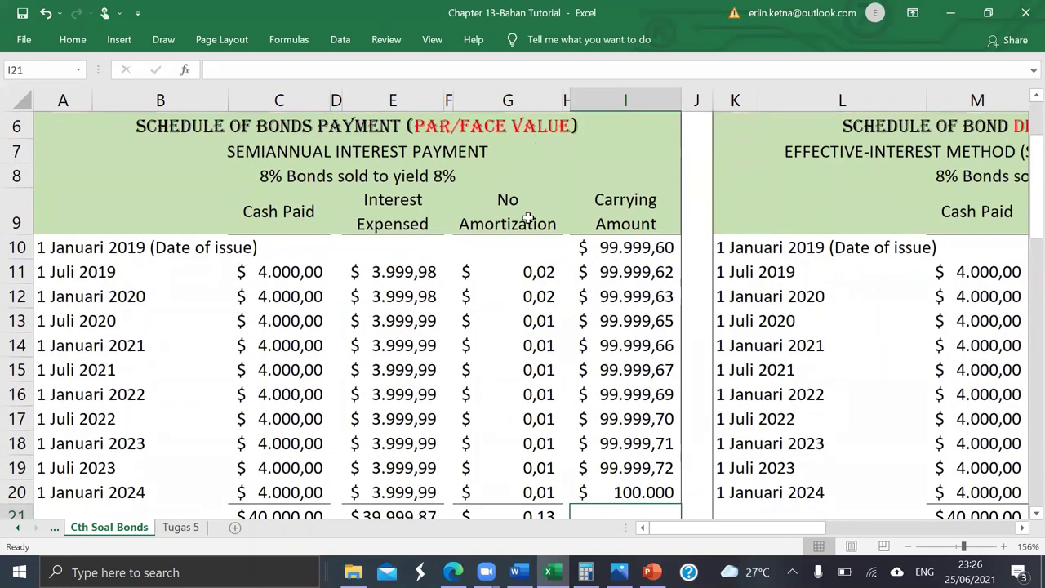
scroll(529, 218, up, 1)
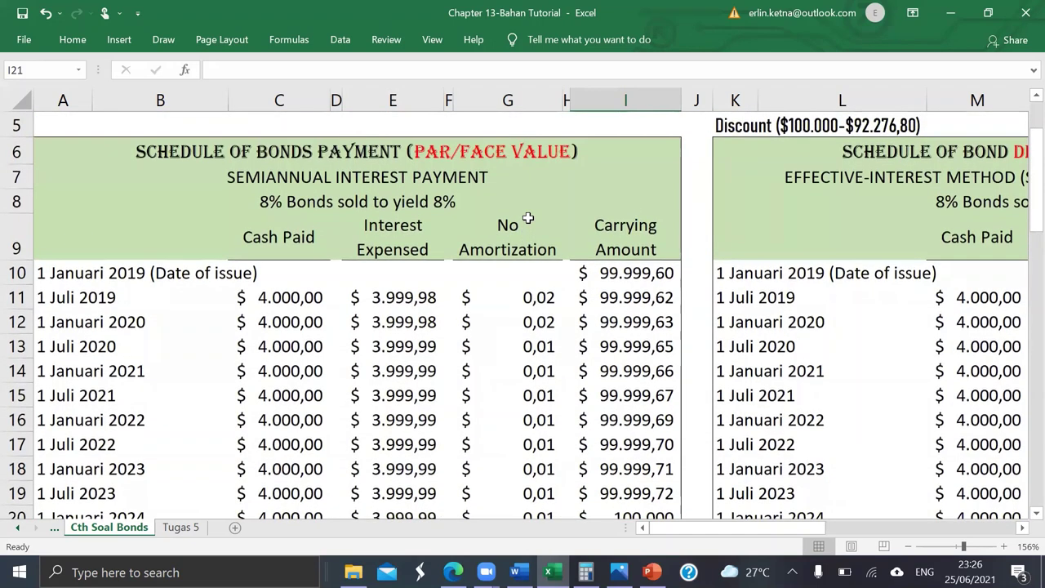
click(528, 218)
Step: Display the Interest Expensed amounts in E11:E20 without decimals
scroll(529, 218, down, 1)
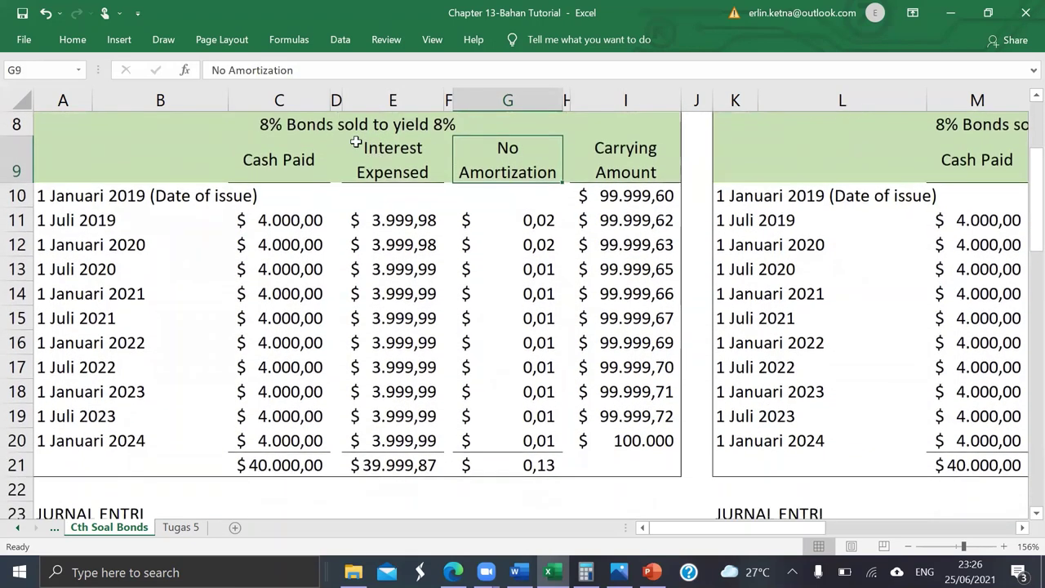
drag(379, 220, 380, 442)
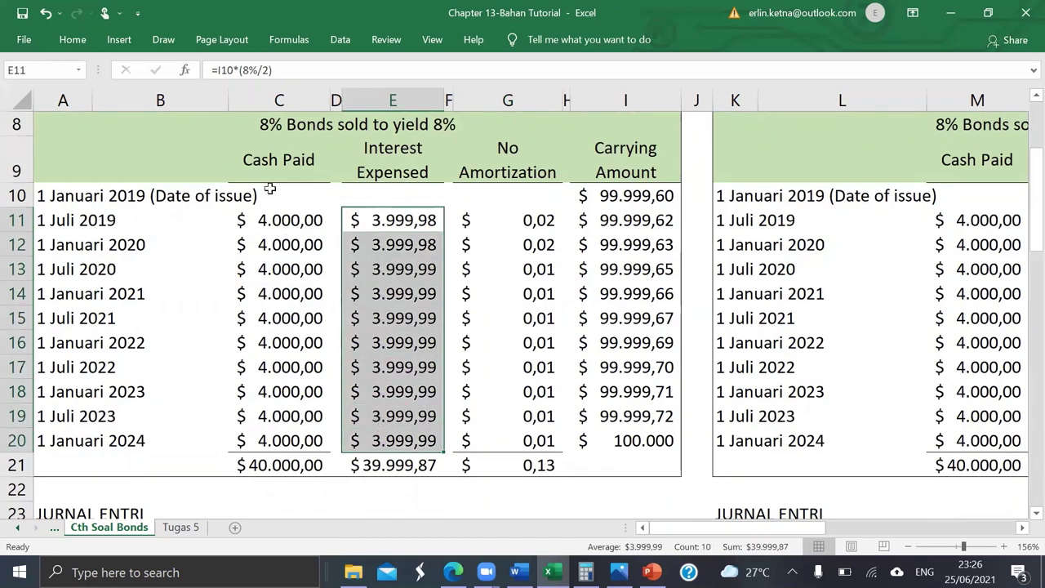
click(76, 39)
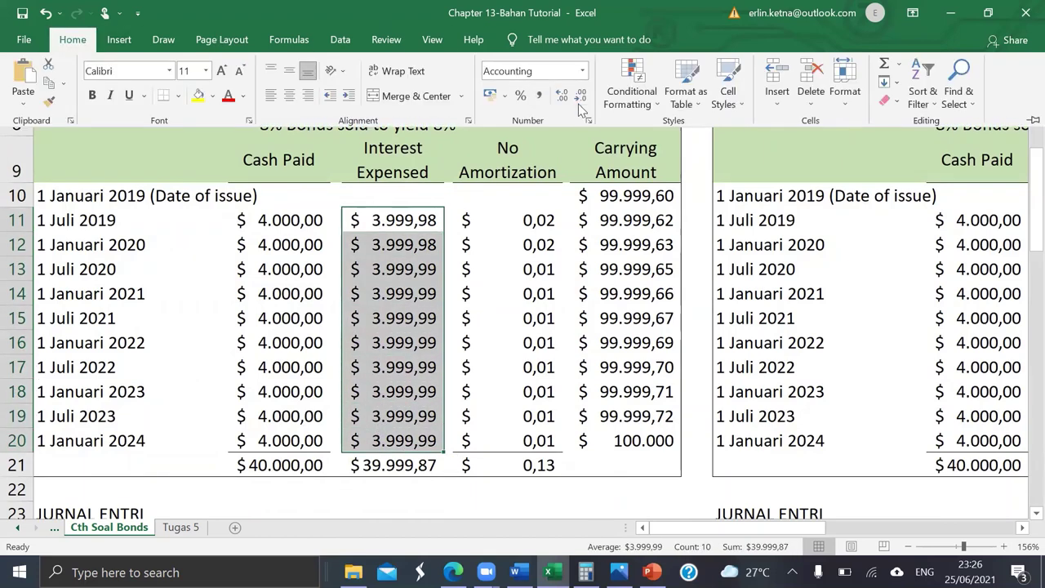
click(579, 96)
click(578, 96)
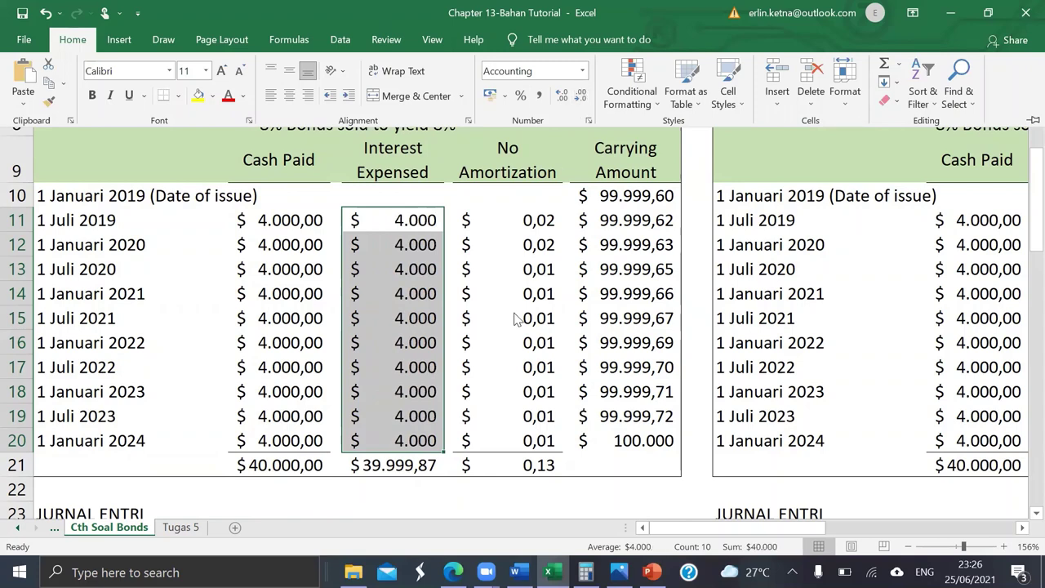
Step: Display the No Amortization amounts in G11:G20 without decimals
click(515, 214)
click(493, 214)
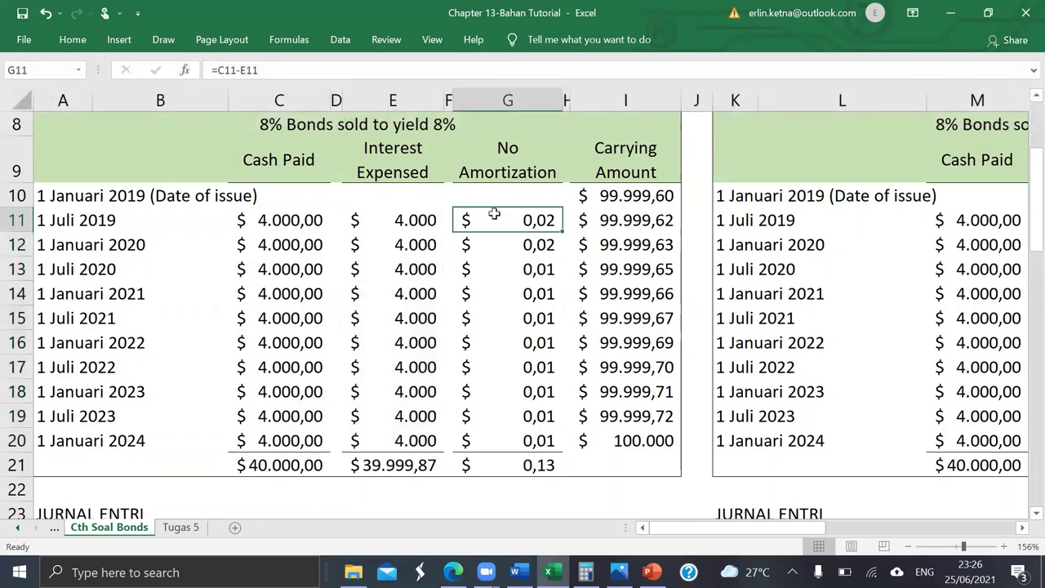
drag(494, 214, 490, 441)
click(71, 39)
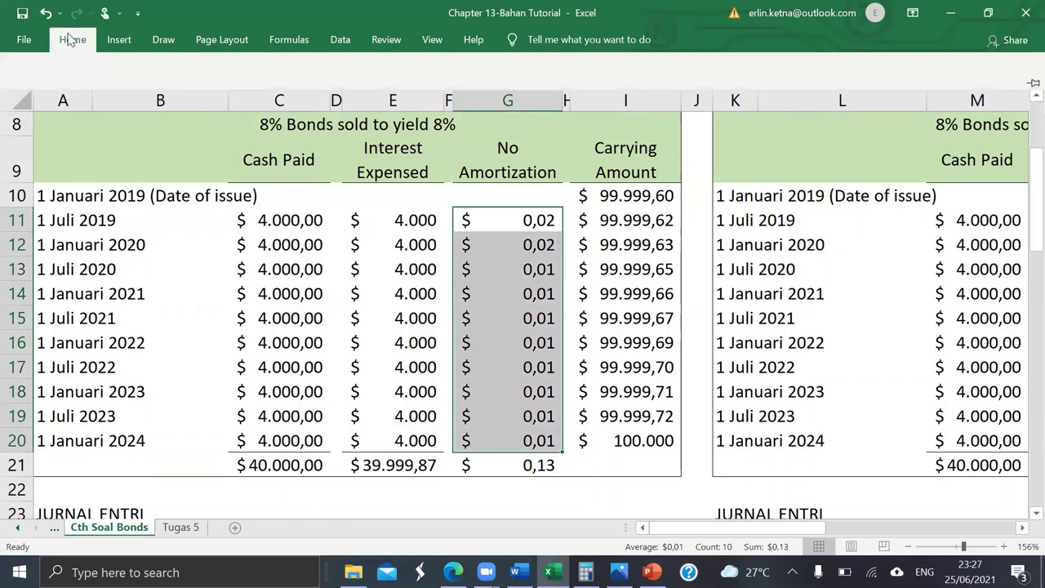
click(579, 96)
click(580, 96)
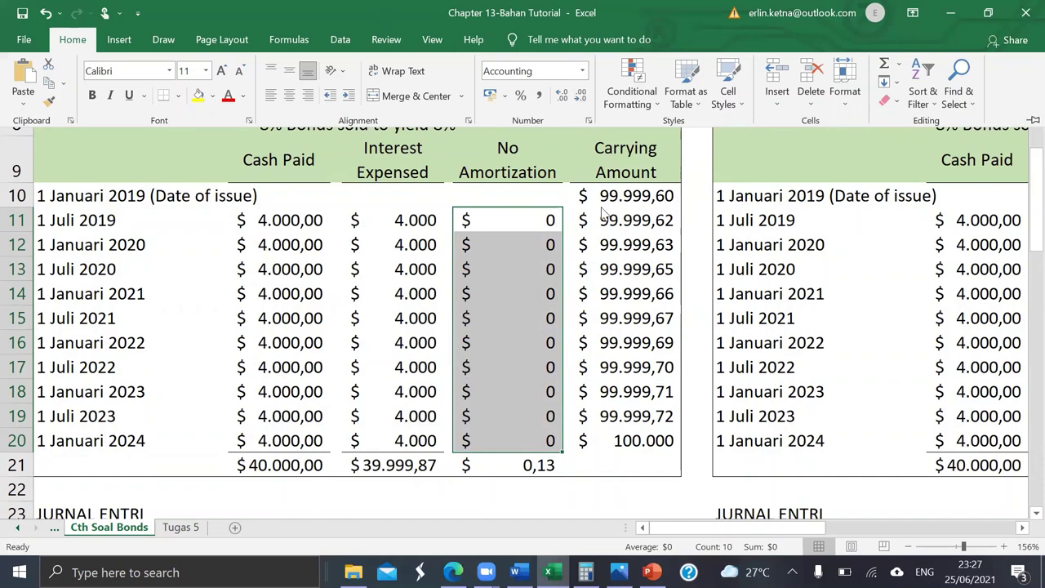
key(Escape)
Step: Display the Carrying Amount values in I10:I19 of the par value schedule without decimals
drag(611, 198, 625, 418)
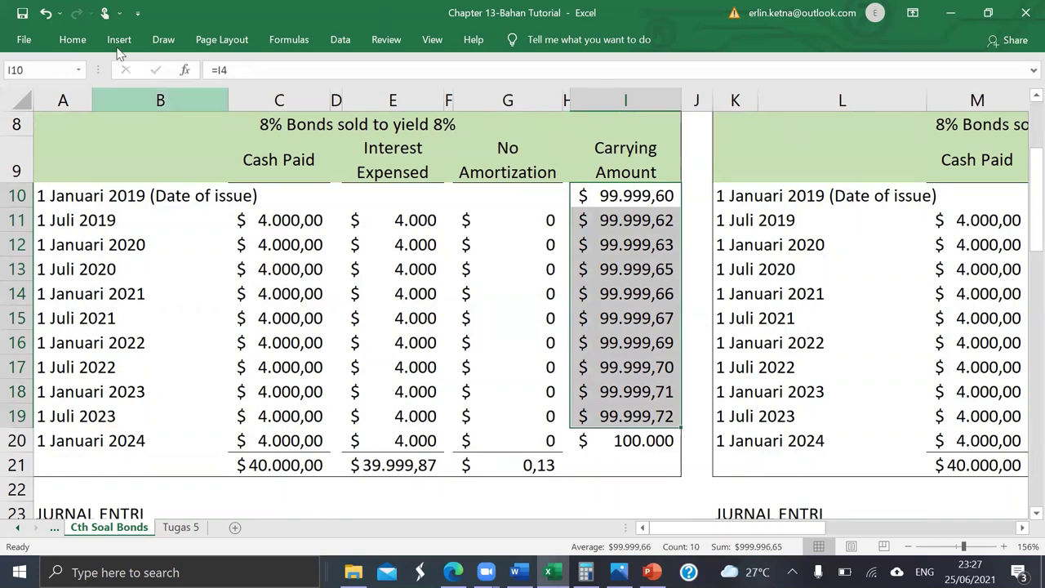
click(88, 45)
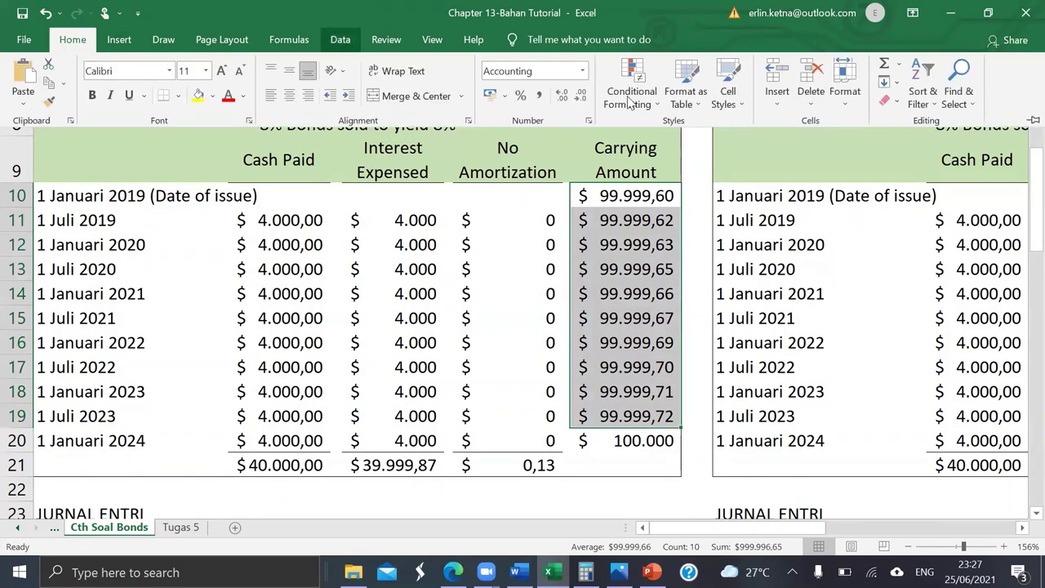
click(581, 97)
click(583, 100)
click(544, 320)
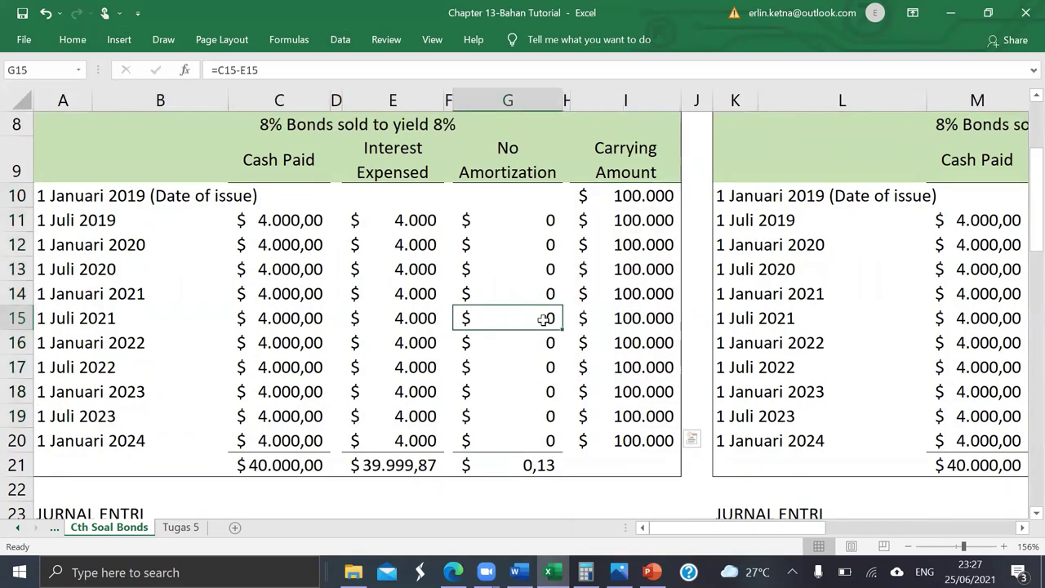
Step: Examine the 1 Jan 2019 bond issuance journal entry, including the formulas behind its Cash debit and Bonds Payable credit
scroll(544, 320, down, 2)
scroll(523, 359, up, 2)
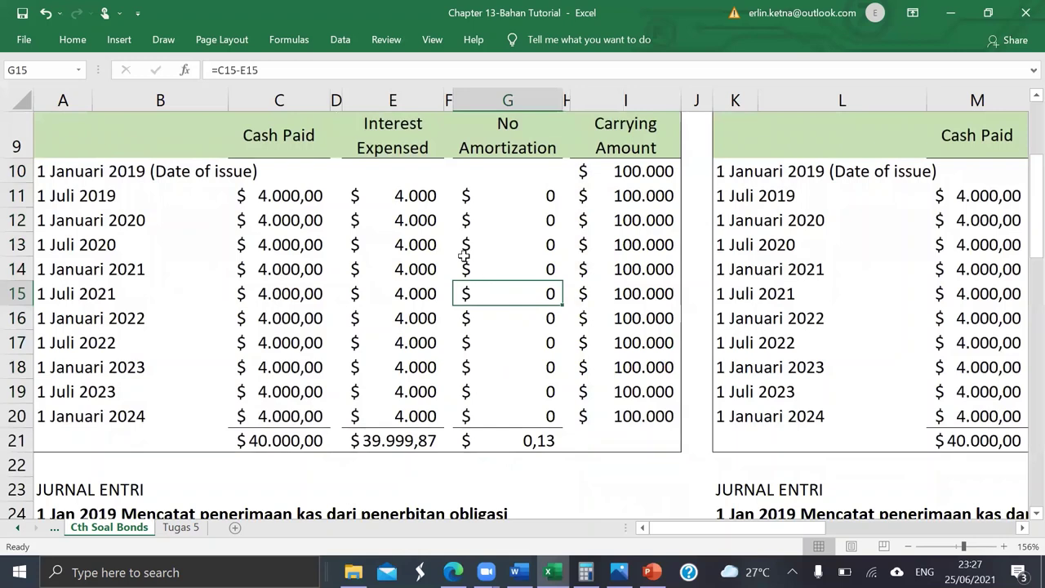
click(179, 205)
scroll(179, 205, down, 3)
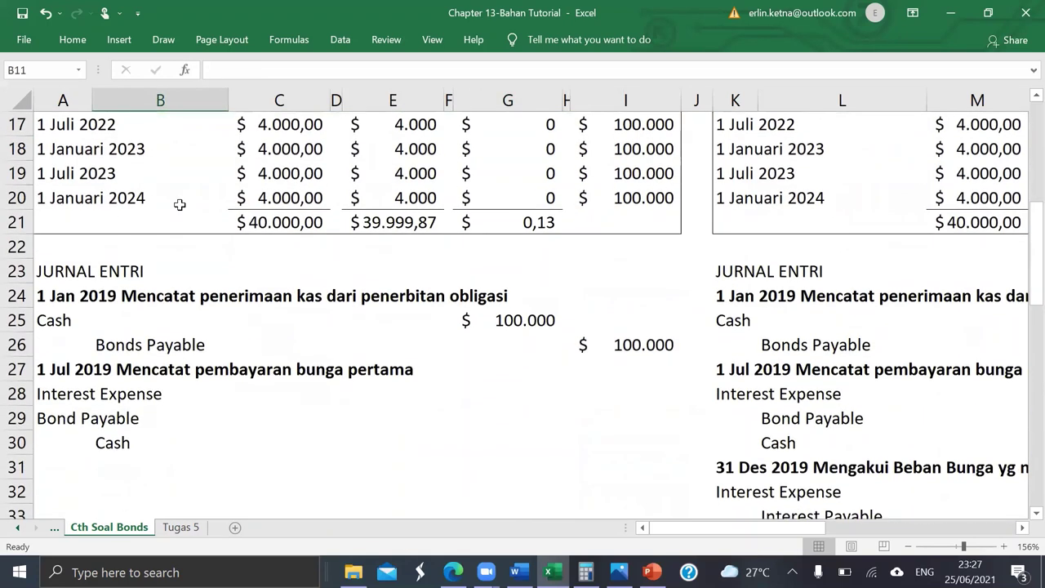
click(178, 269)
scroll(178, 269, down, 1)
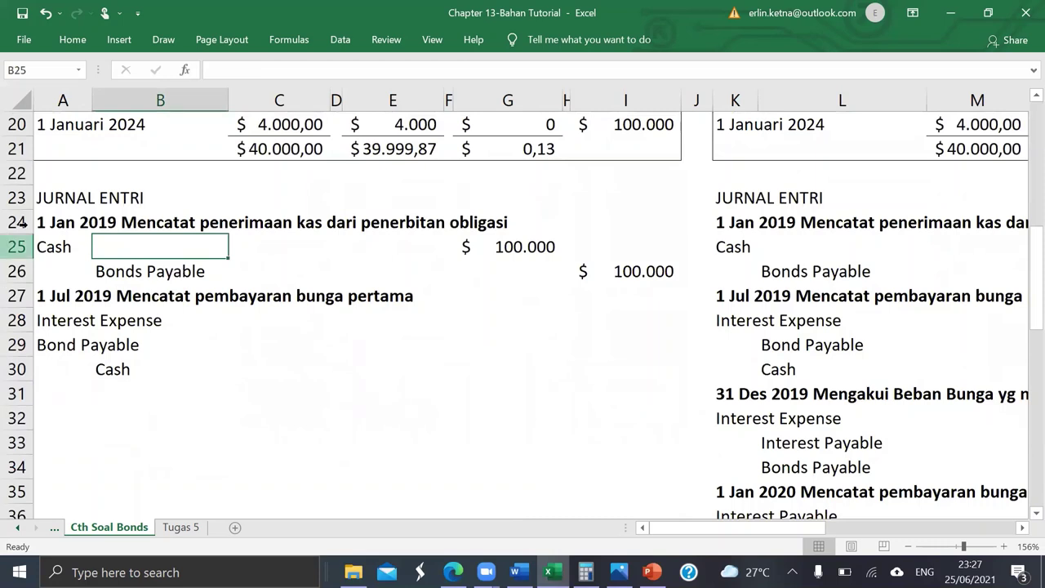
click(70, 220)
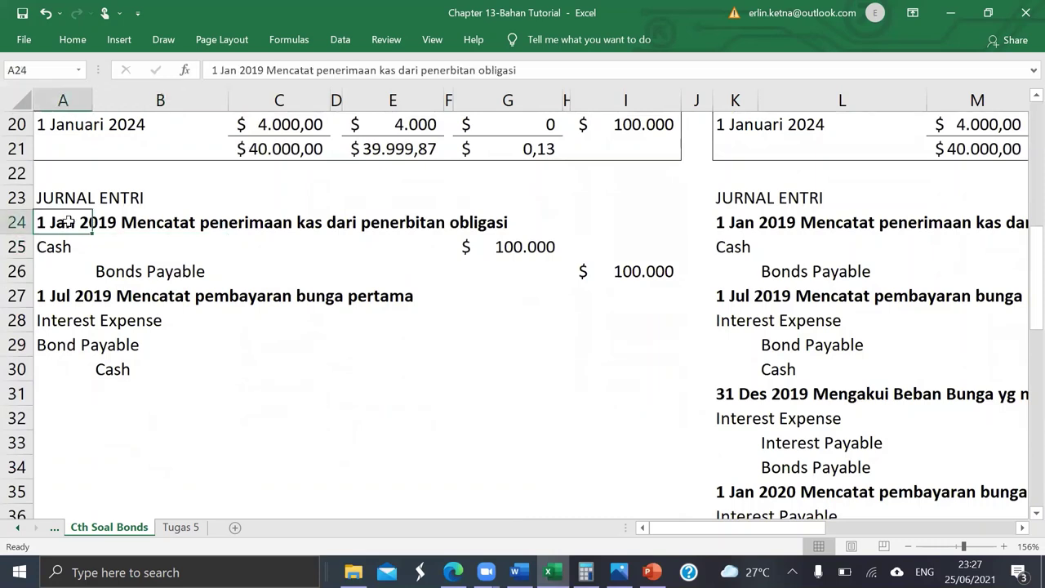
click(231, 232)
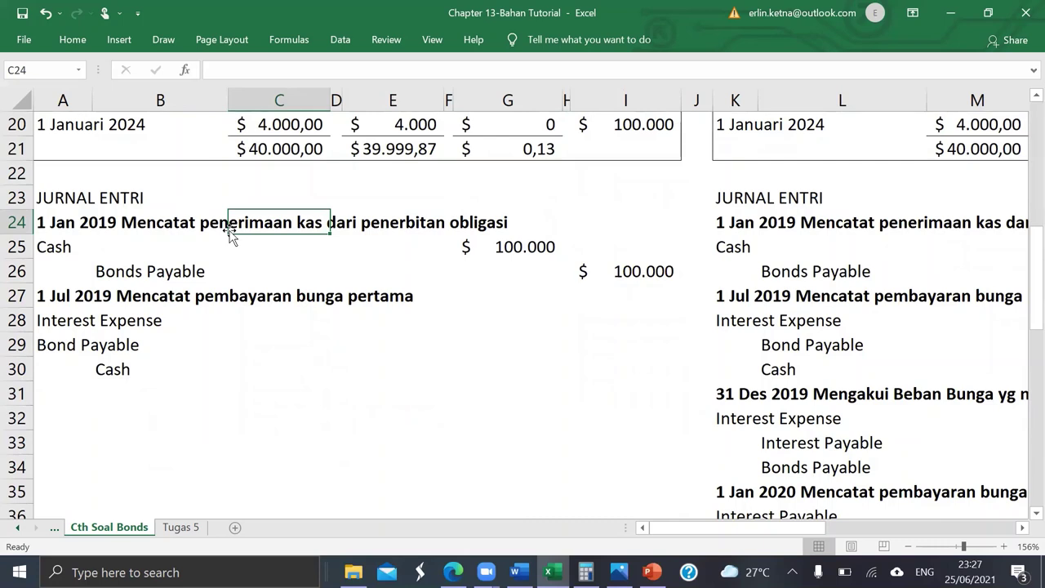
click(70, 241)
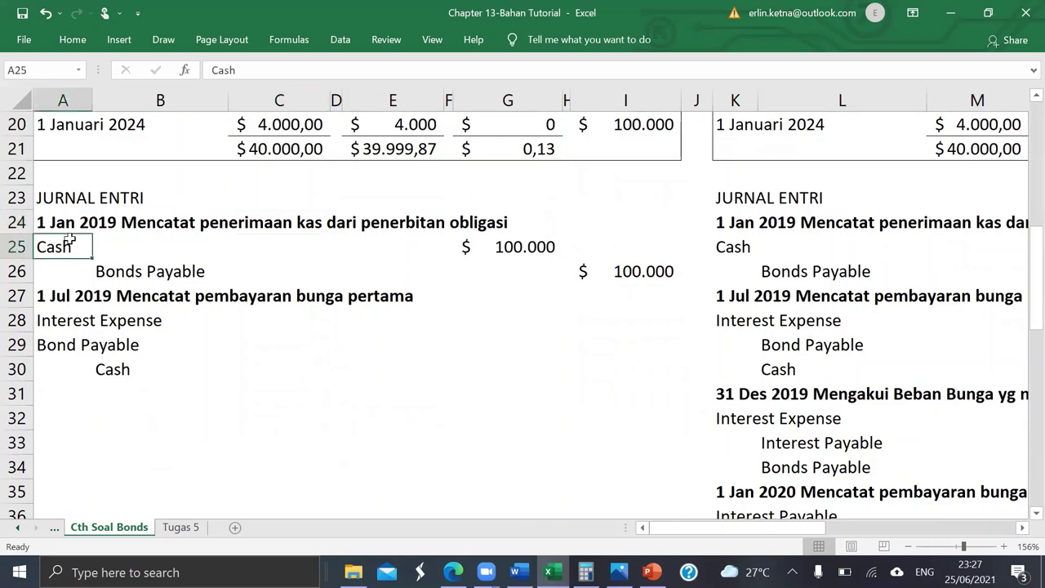
click(532, 262)
click(503, 246)
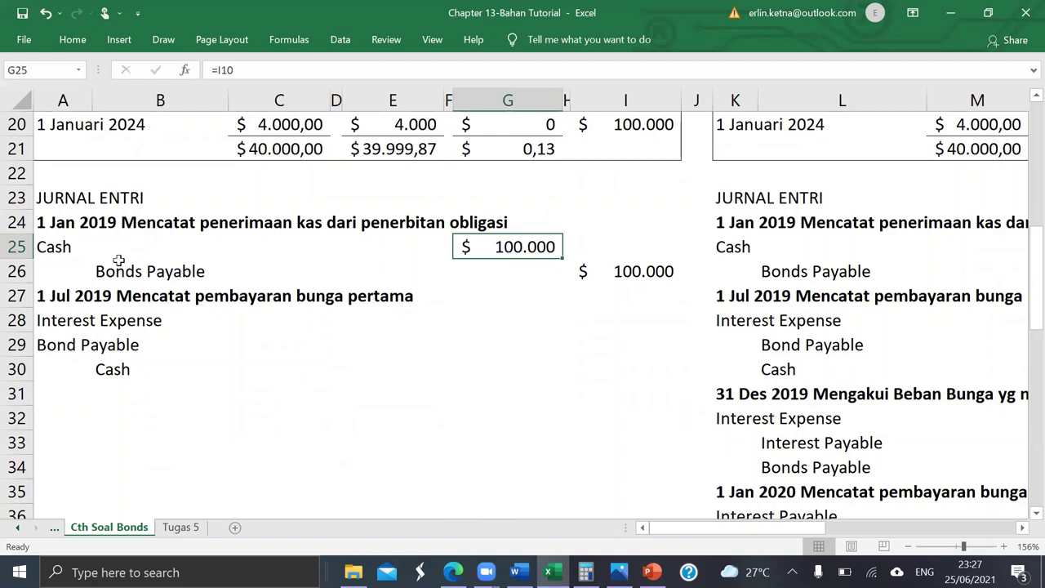
click(151, 273)
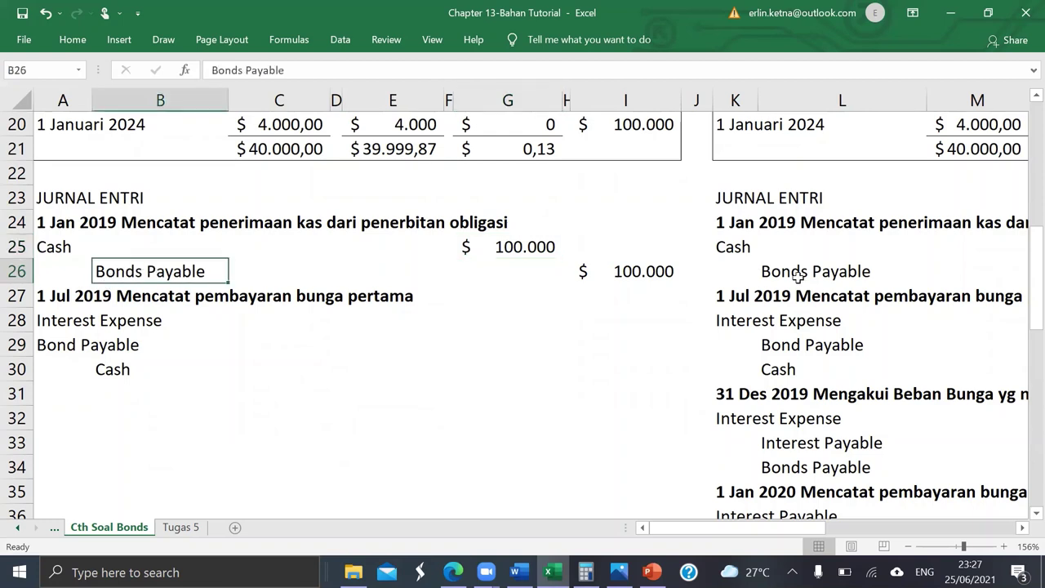
click(628, 268)
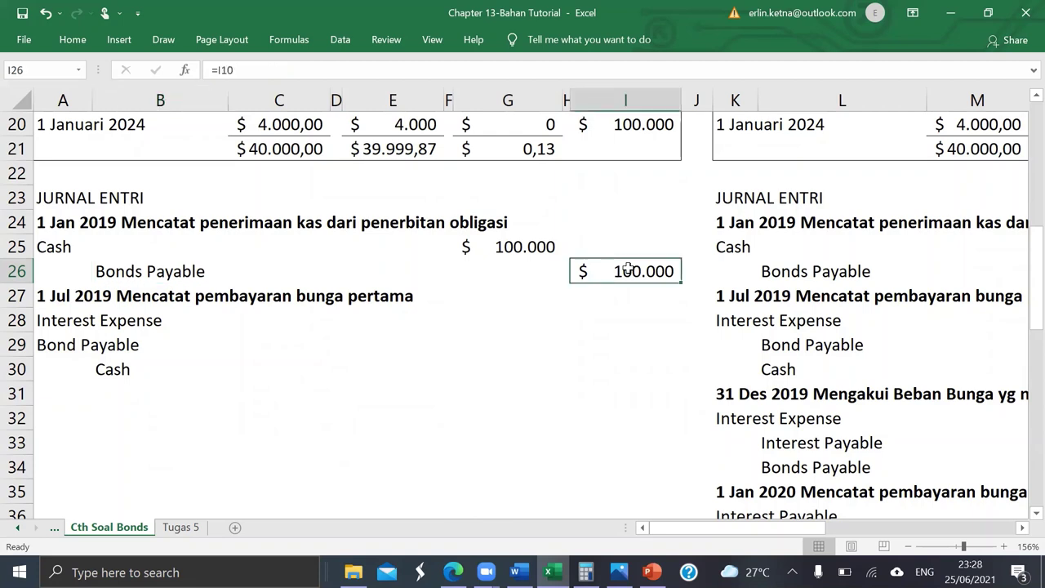
click(498, 245)
key(Down)
key(Right)
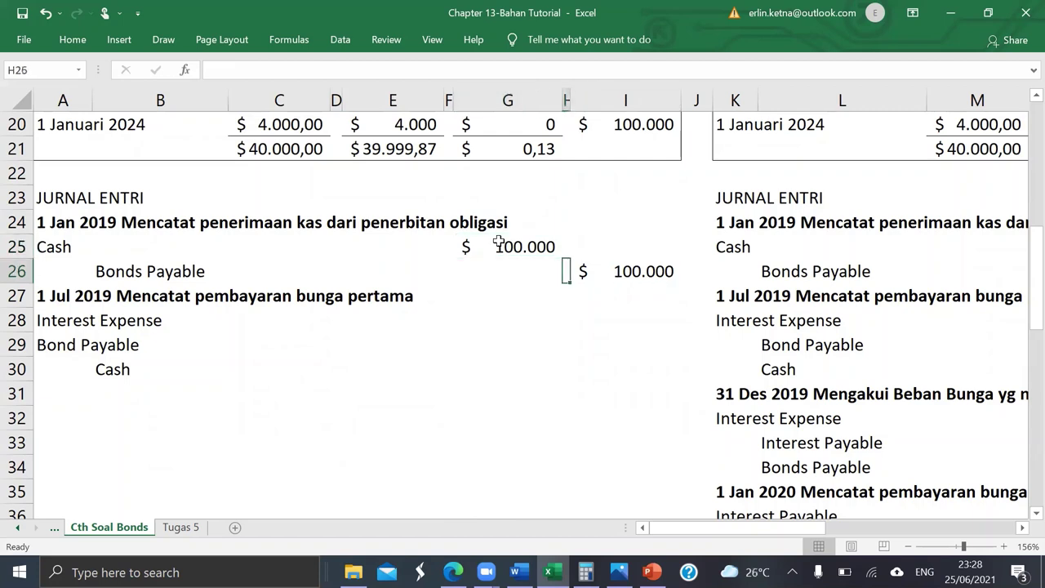
key(Right)
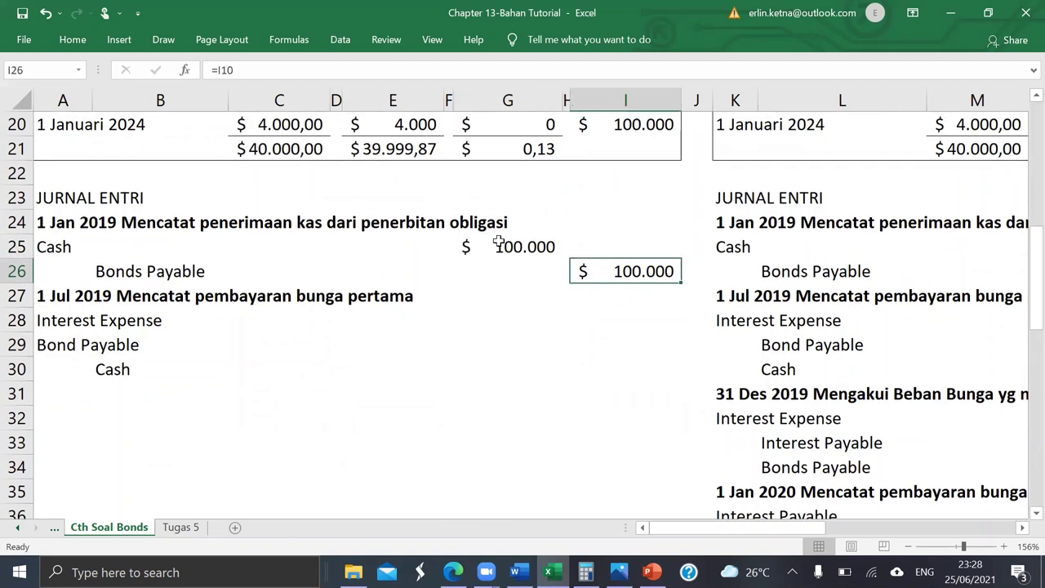
scroll(498, 243, down, 1)
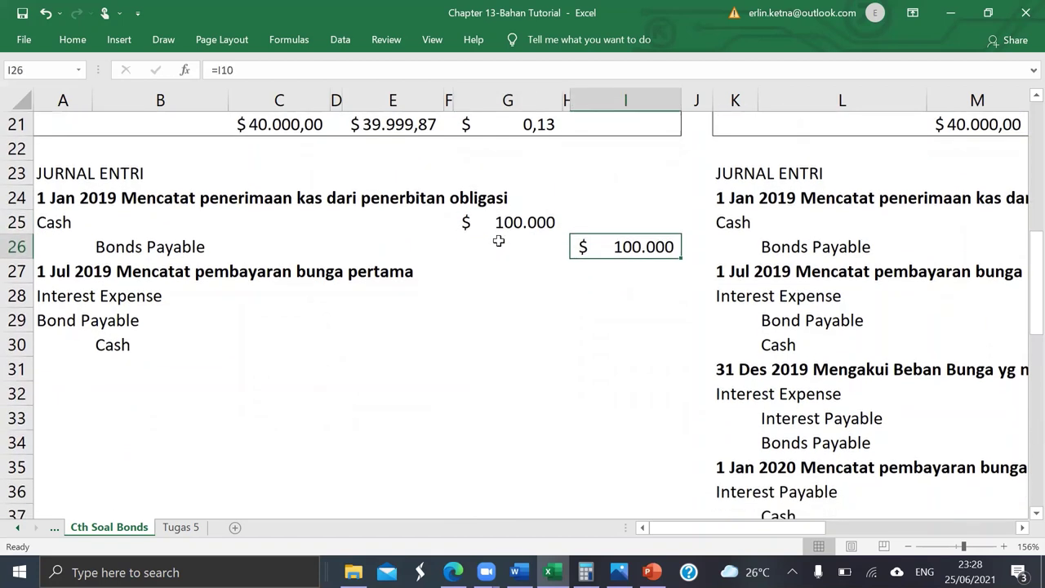
Step: Remove the Bond Payable line in A29 and the Cash line in B30 from the 1 Jul 2019 interest payment entry
click(50, 274)
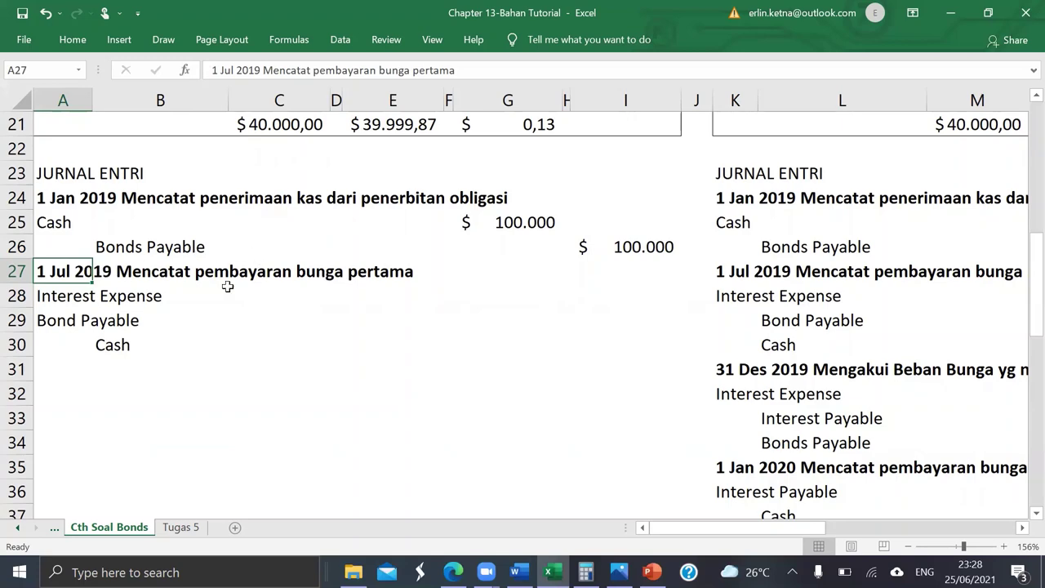
click(44, 296)
scroll(45, 296, up, 1)
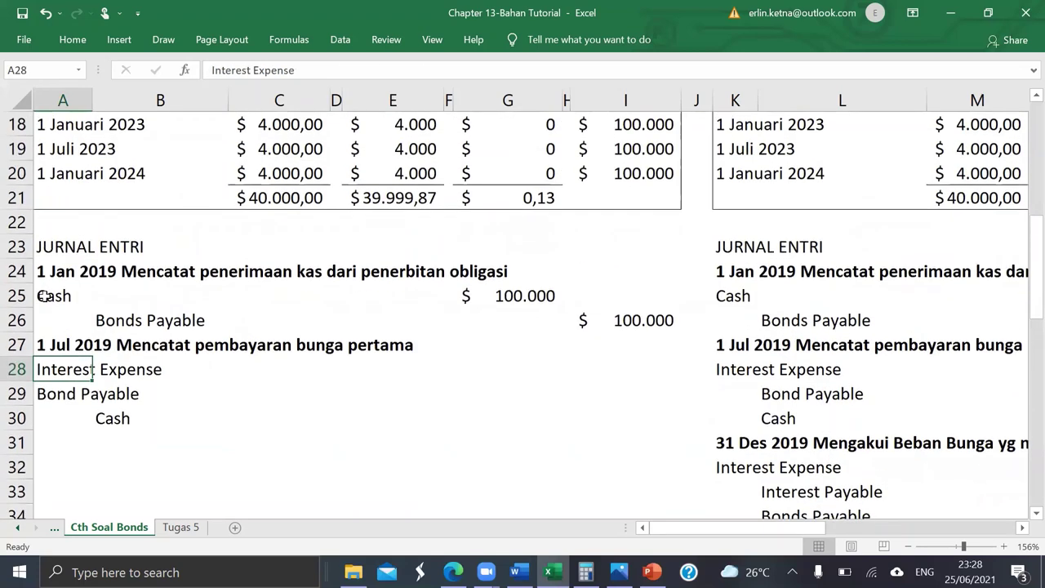
key(Down)
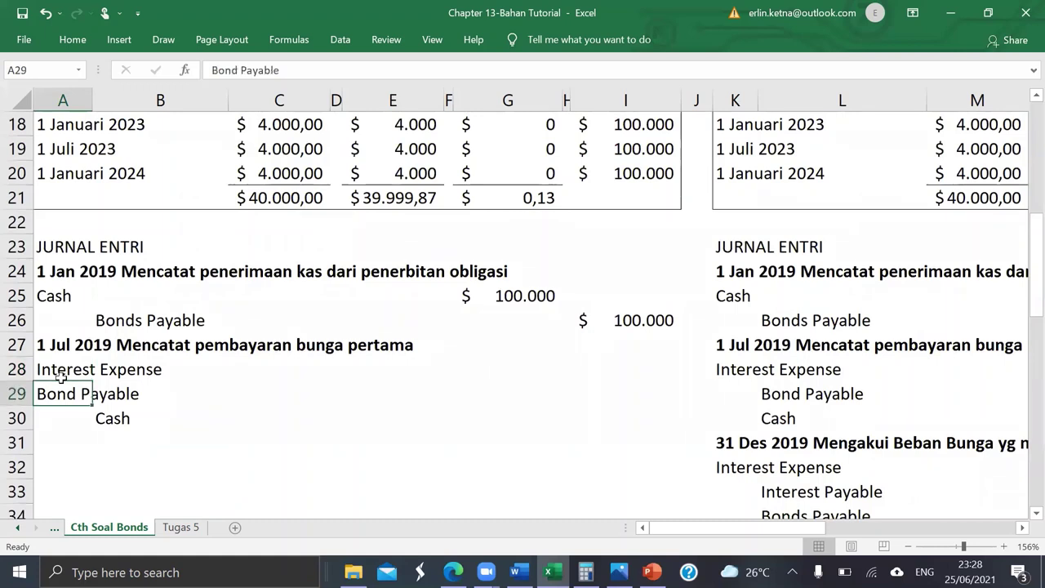
key(Delete)
click(108, 420)
key(Delete)
Step: Record the 1 Jul 2019 Interest Expense debit in G28 with the formula =E11, the schedule's Interest Expensed amount
click(60, 370)
scroll(59, 371, up, 1)
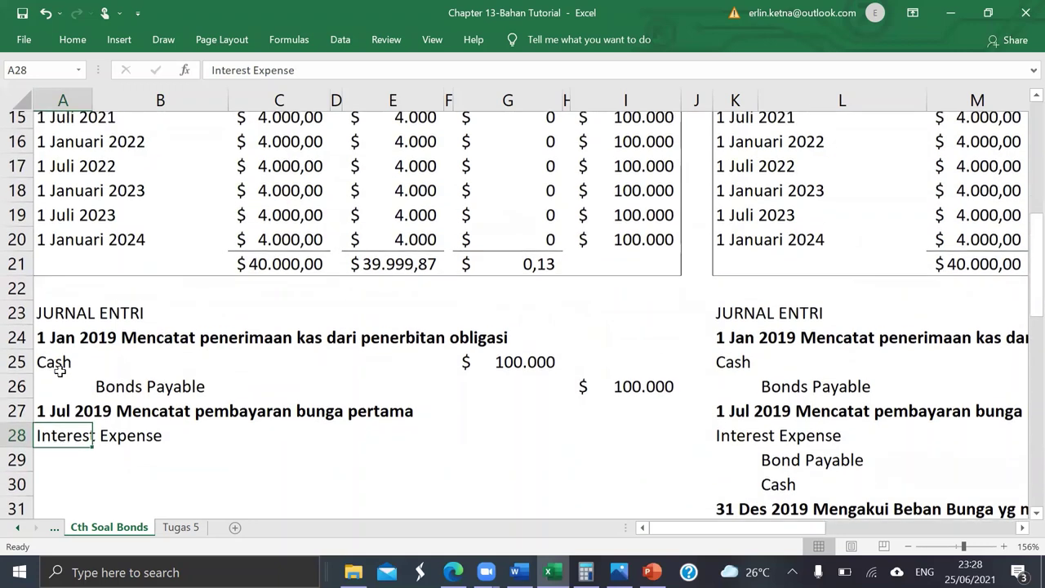
click(460, 441)
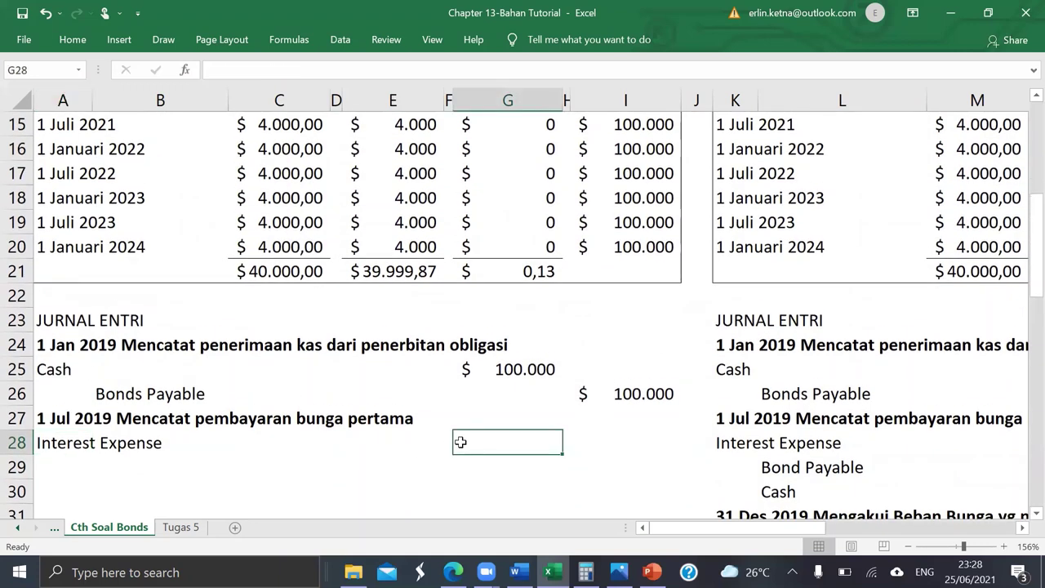
text(=)
scroll(460, 442, up, 2)
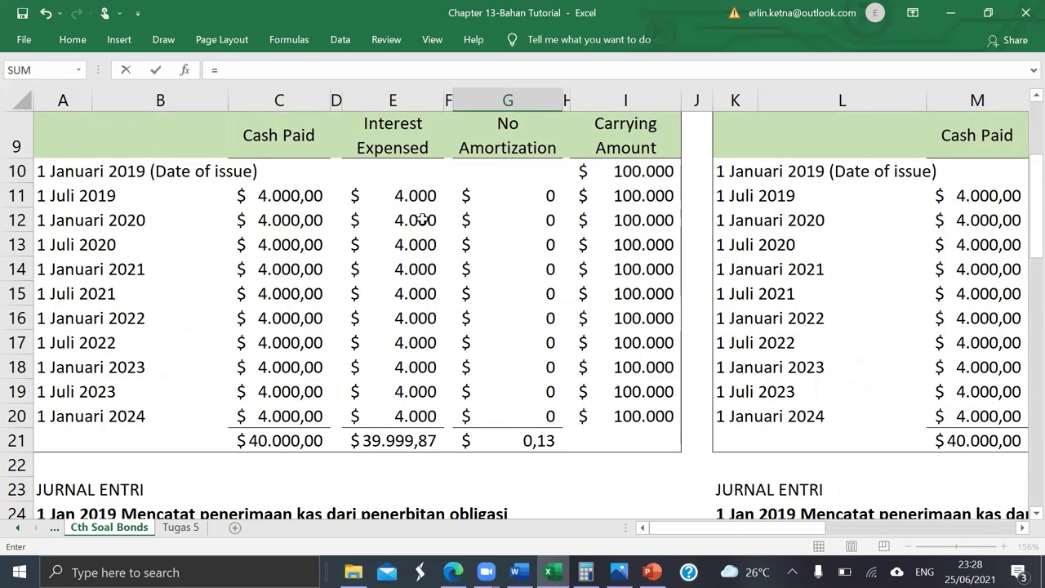
click(395, 196)
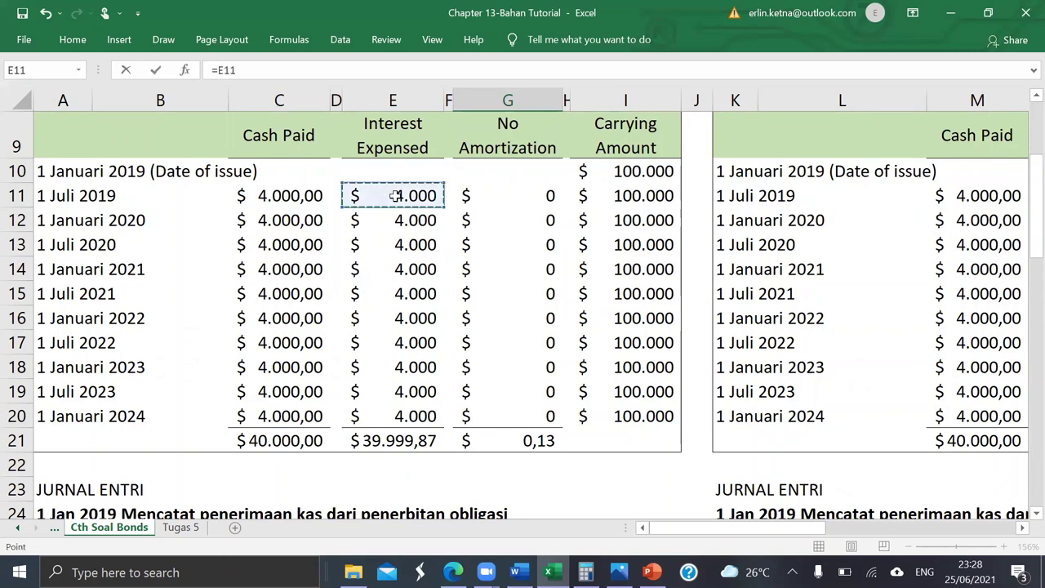
key(Return)
key(Return)
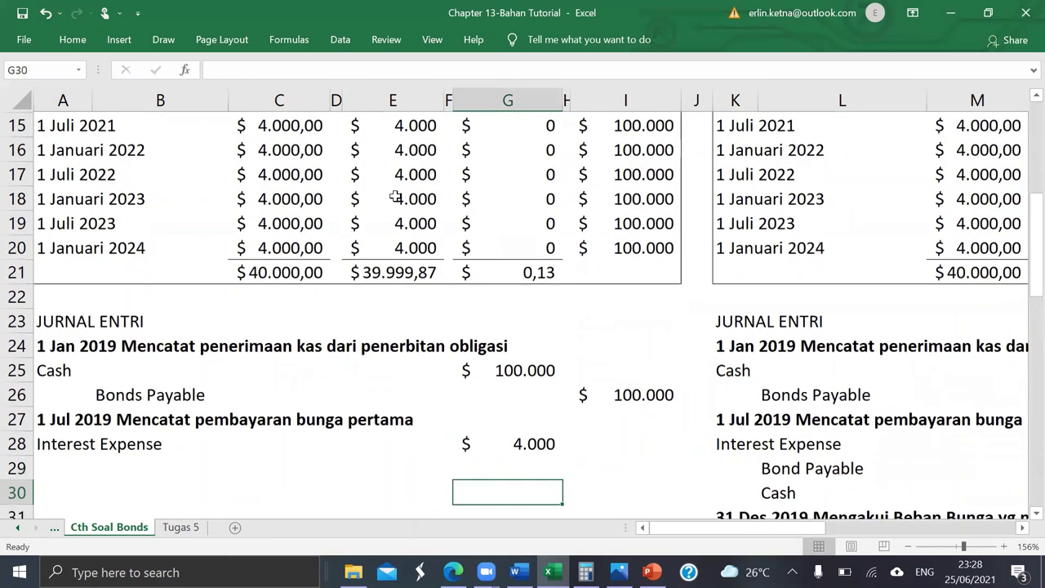
Step: Enter Cash in B29 as the credited account, directly below Interest Expense
key(Up)
key(Left)
key(Left)
key(Left)
key(Left)
key(Left)
key(Left)
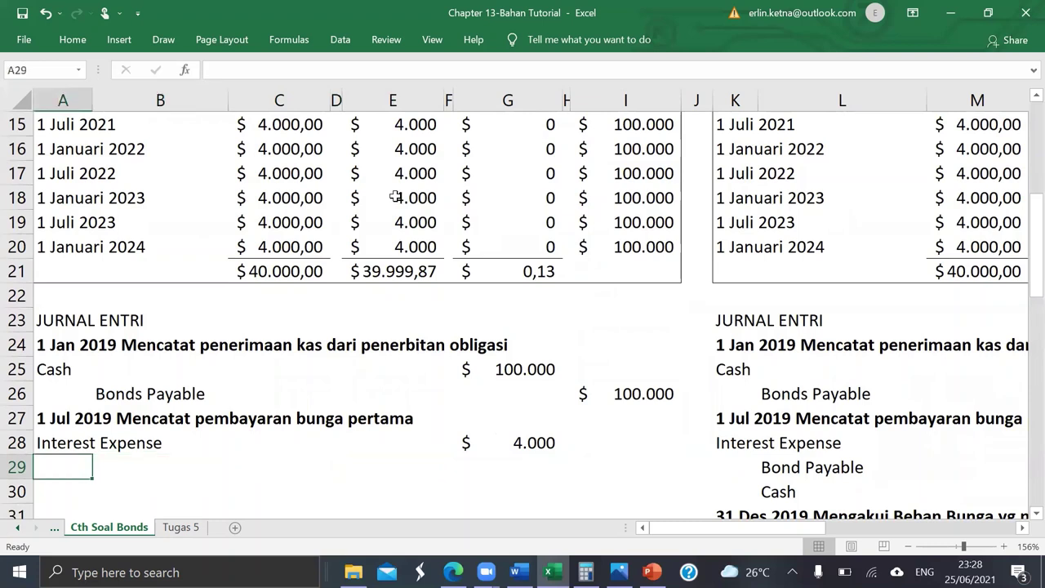
key(Right)
text(Cash)
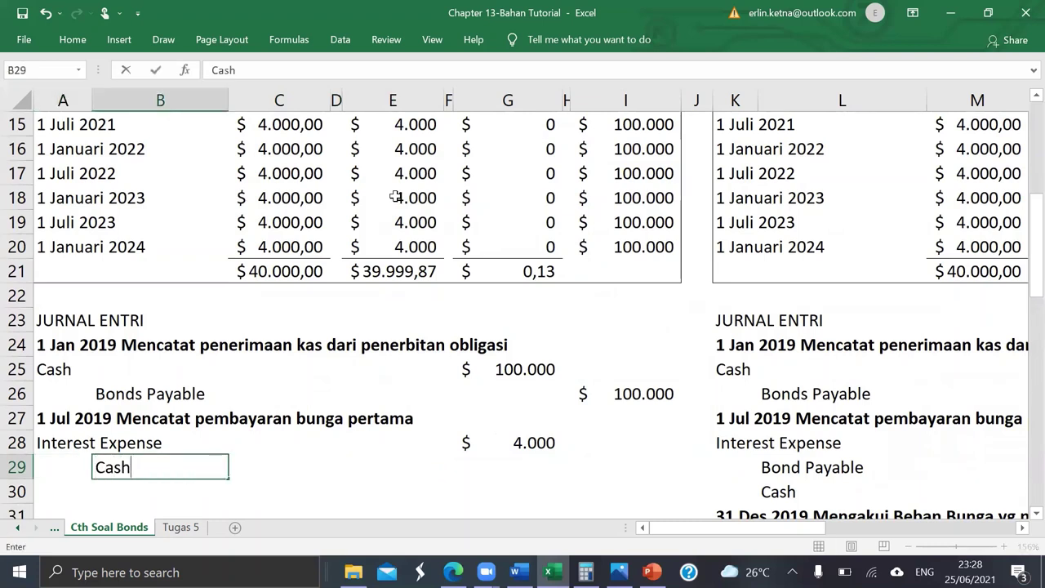
Step: Record the Cash credit in I29 by linking it to the 1 Juli 2019 Cash Paid amount in C11
key(Right)
key(Right)
key(Right)
key(Right)
key(Right)
key(Right)
key(Right)
key(Right)
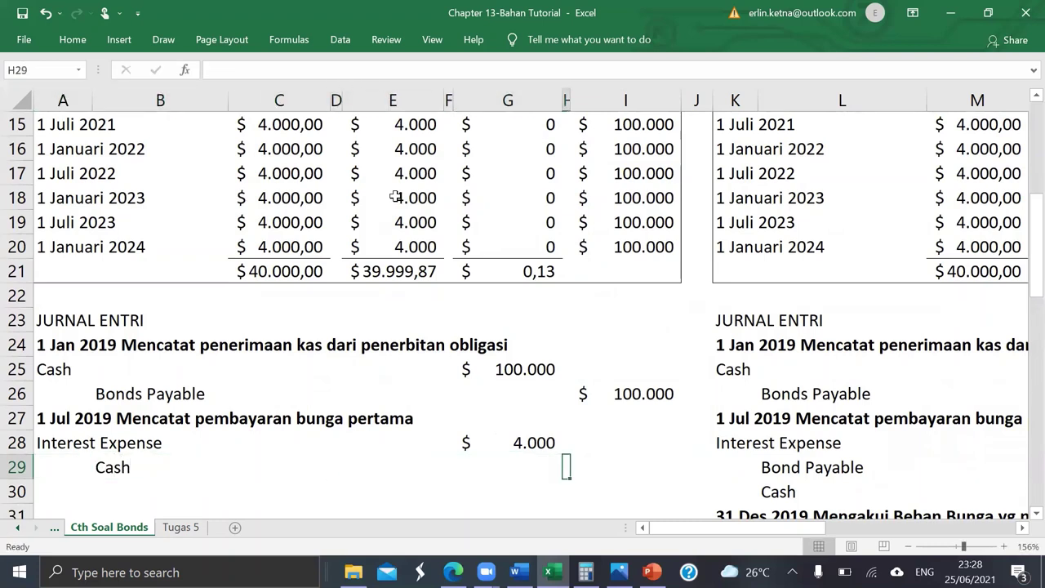
key(Left)
text(=)
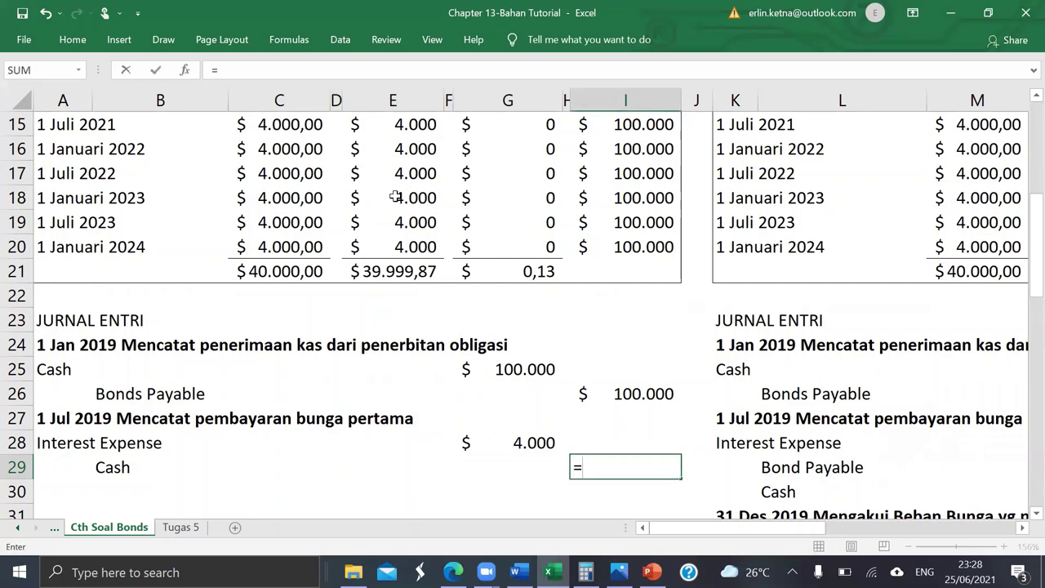
scroll(397, 198, up, 3)
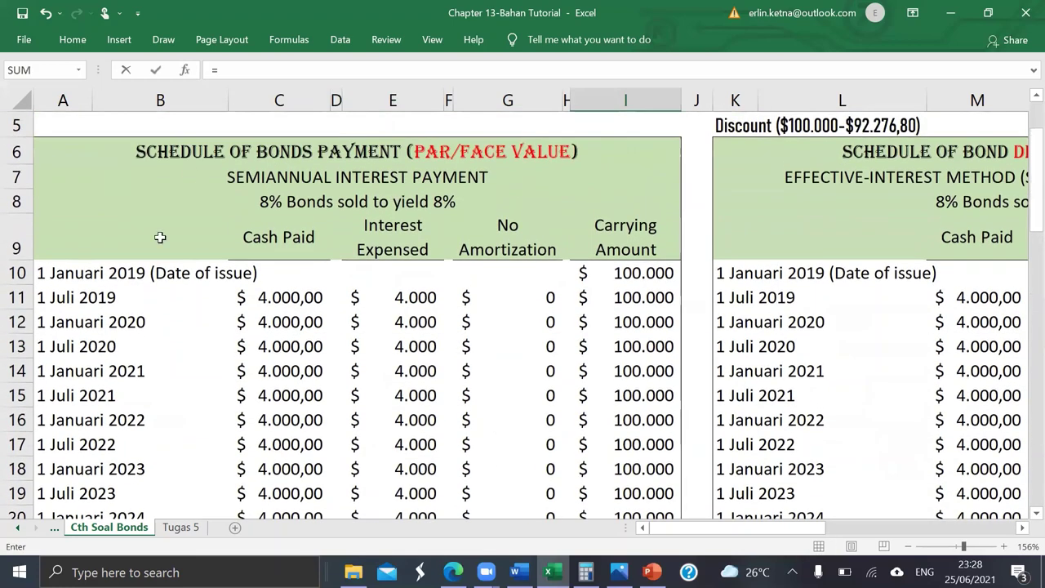
click(286, 299)
key(Return)
scroll(287, 301, down, 2)
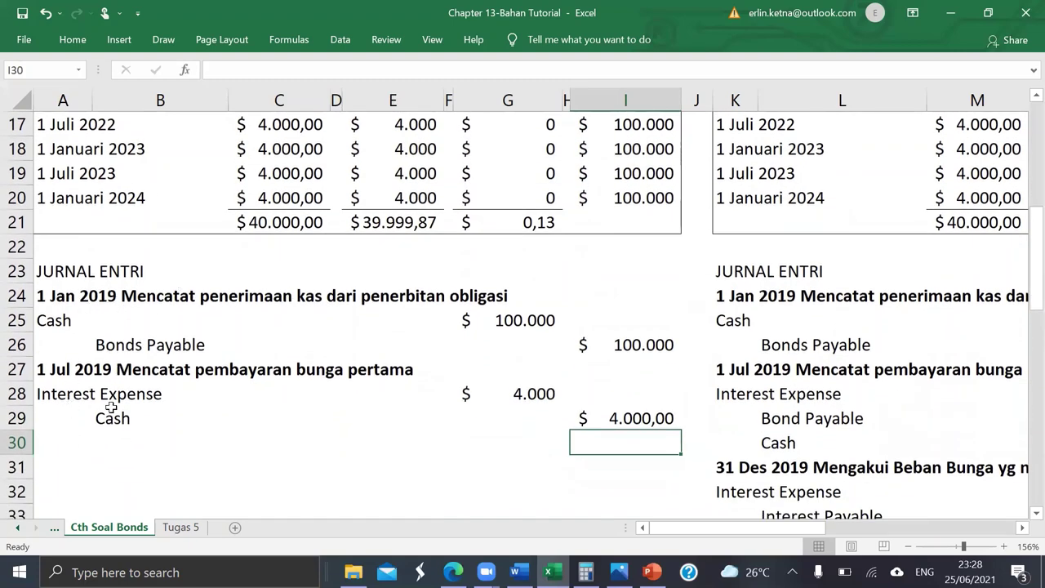
Step: Compare the 1 Jul 2019 interest entry with the schedule's remaining payment dates through 1 Januari 2024
click(77, 466)
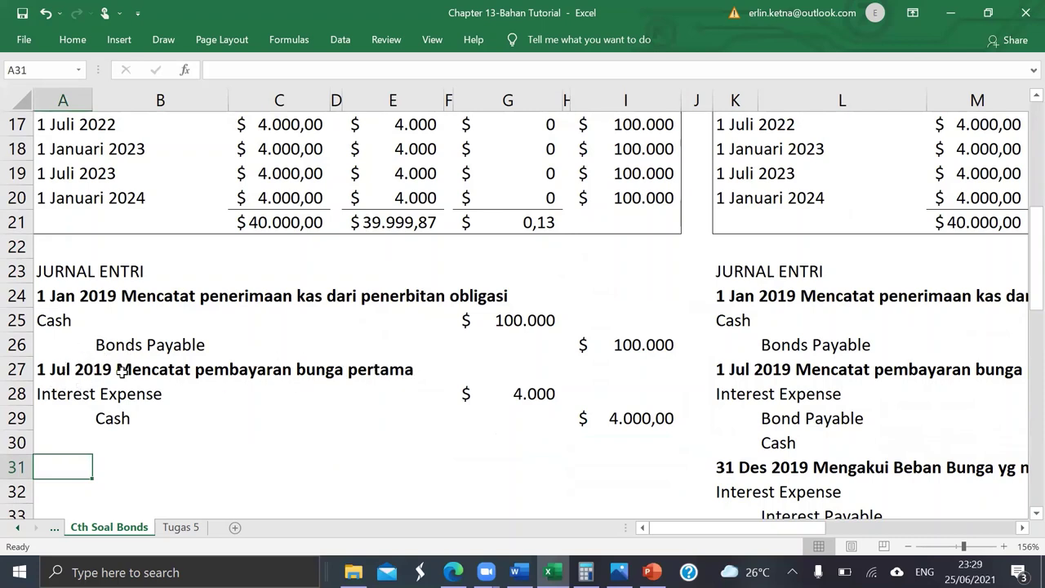
scroll(121, 372, up, 1)
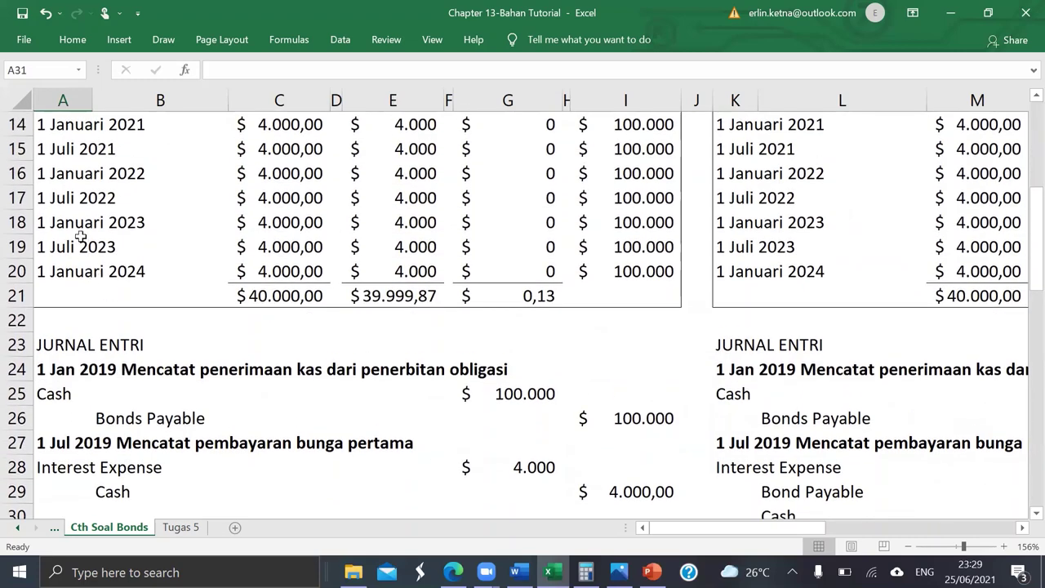
click(122, 271)
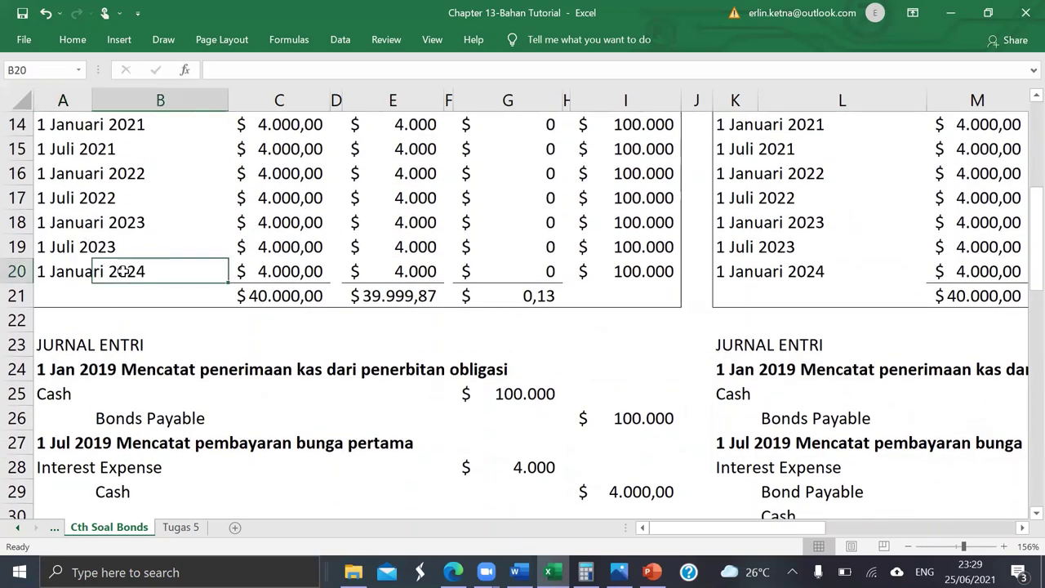
scroll(122, 271, down, 1)
click(65, 462)
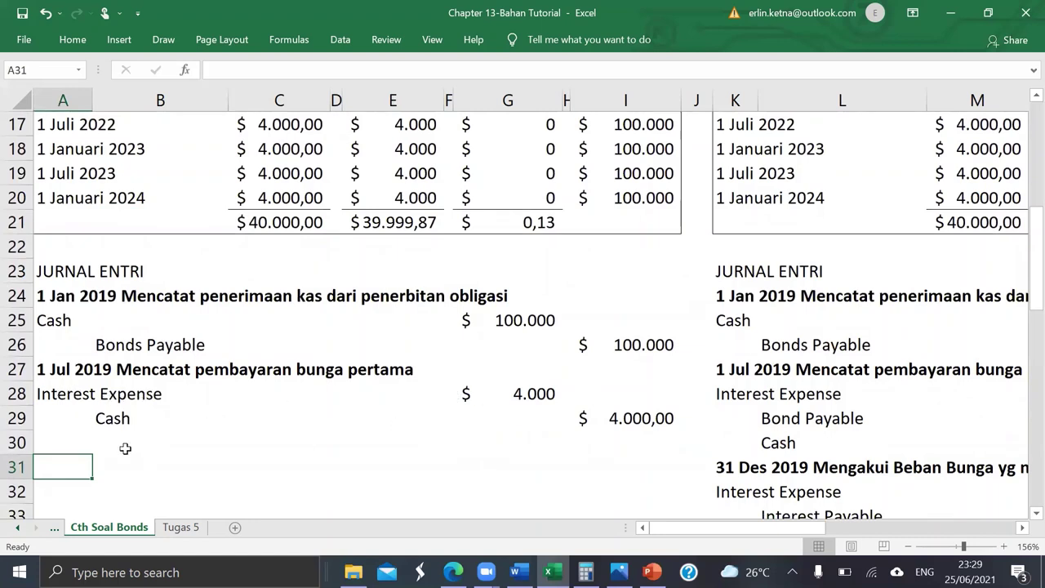
click(65, 446)
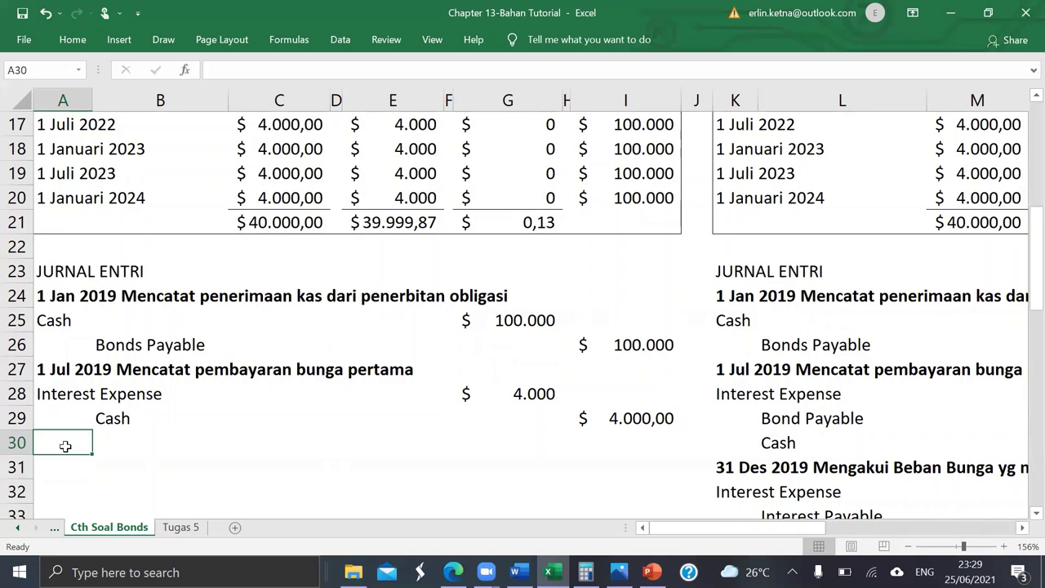
key(Return)
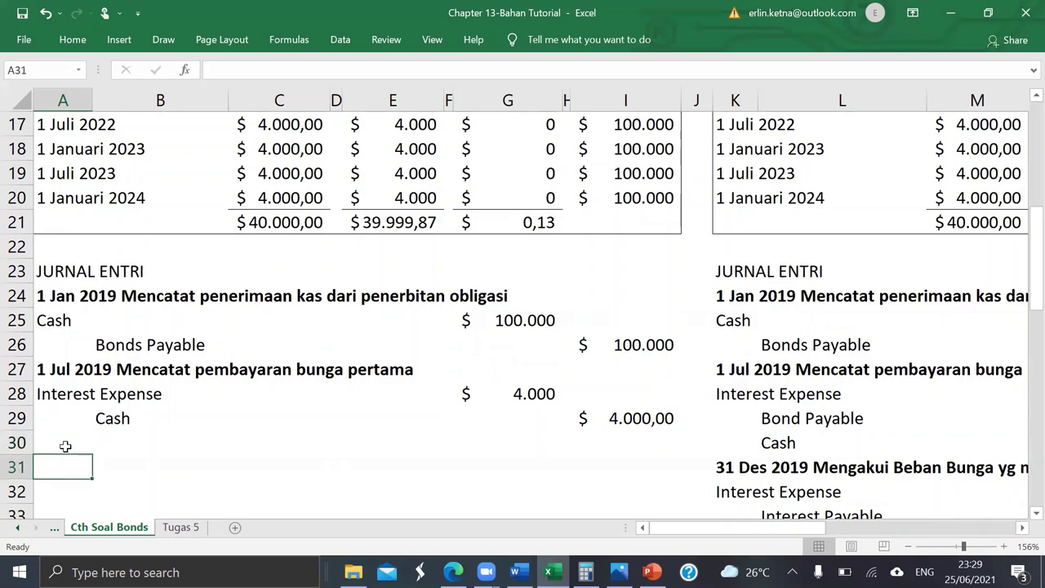
Step: Add the bold date heading 1 Januari 2024 in A31, below the 1 Jul 2019 interest entry
text(1 Januari 202)
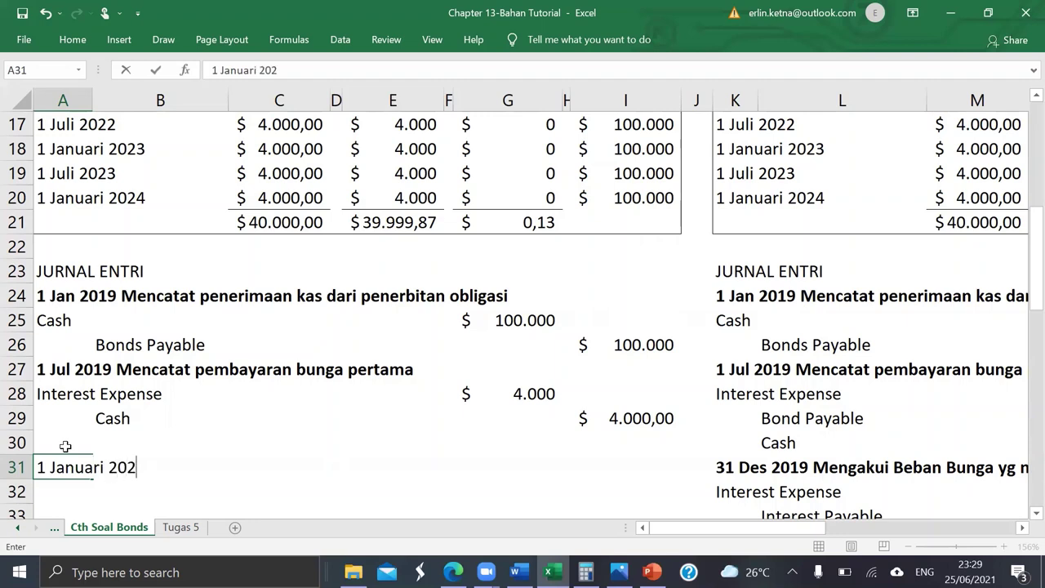
text(4)
key(Return)
key(Up)
key(ctrl+b)
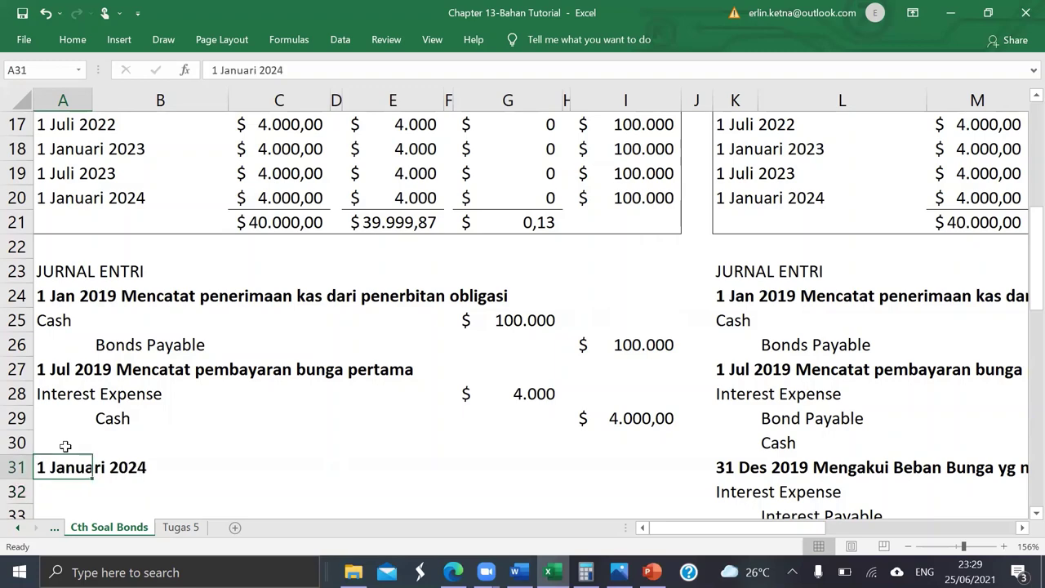
key(Down)
Step: Copy the 1 Jul 2019 Interest Expense and Cash entry in A28:I29 to A32, under the 1 Januari 2024 heading
scroll(65, 446, down, 1)
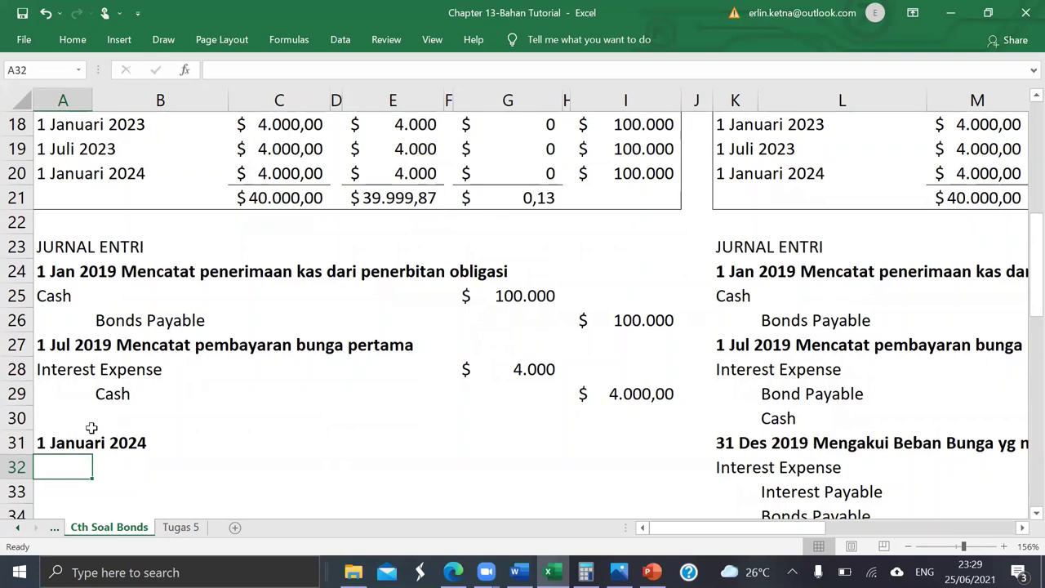
click(43, 376)
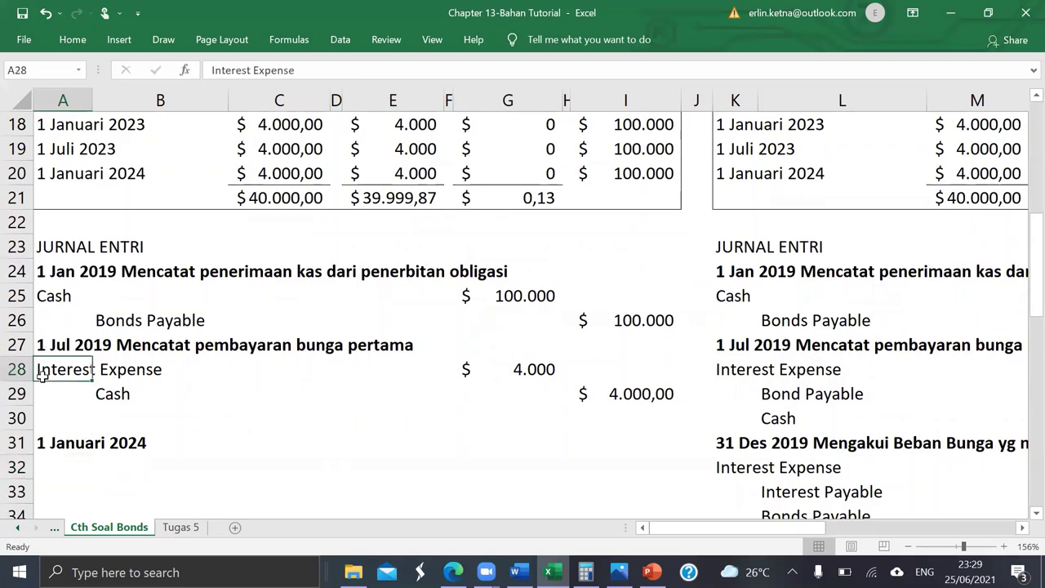
key(shift+Down)
key(shift+Right)
key(shift+Right)
key(shift+Right)
key(shift+Right)
key(shift+Right)
key(shift+Right)
key(shift+Right)
key(shift+Right)
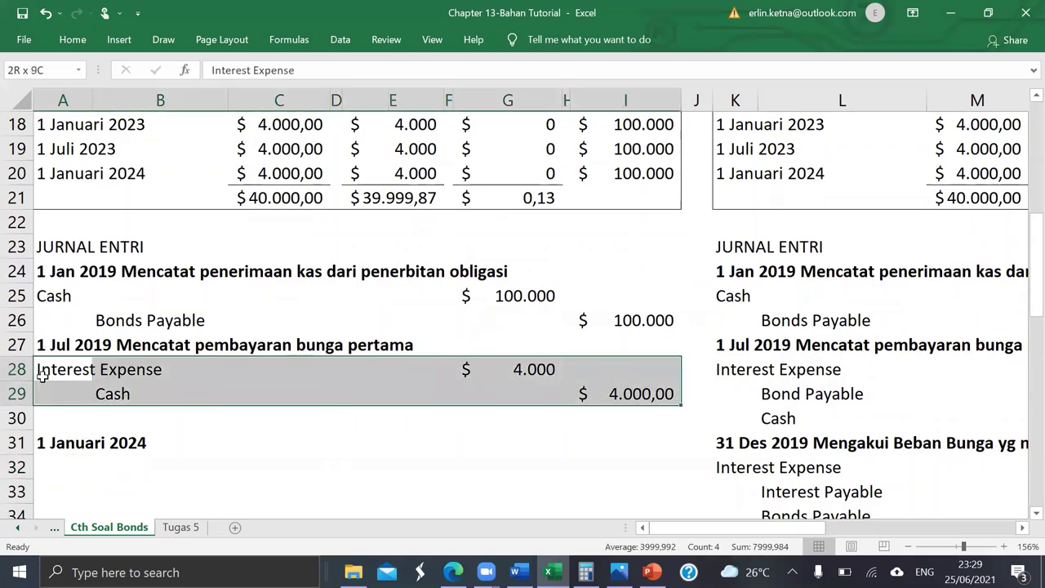
key(ctrl+c)
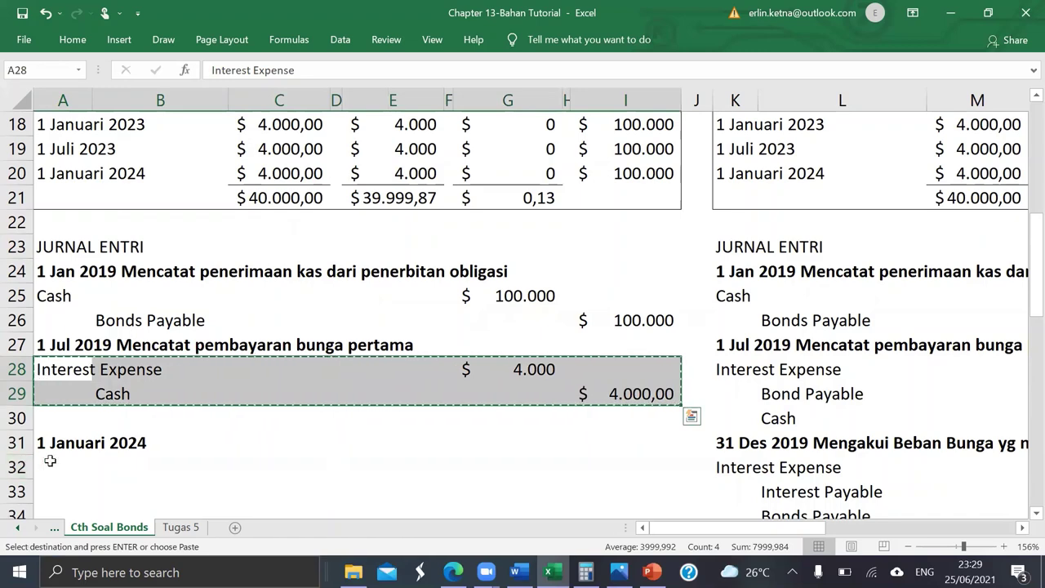
click(45, 464)
key(ctrl+v)
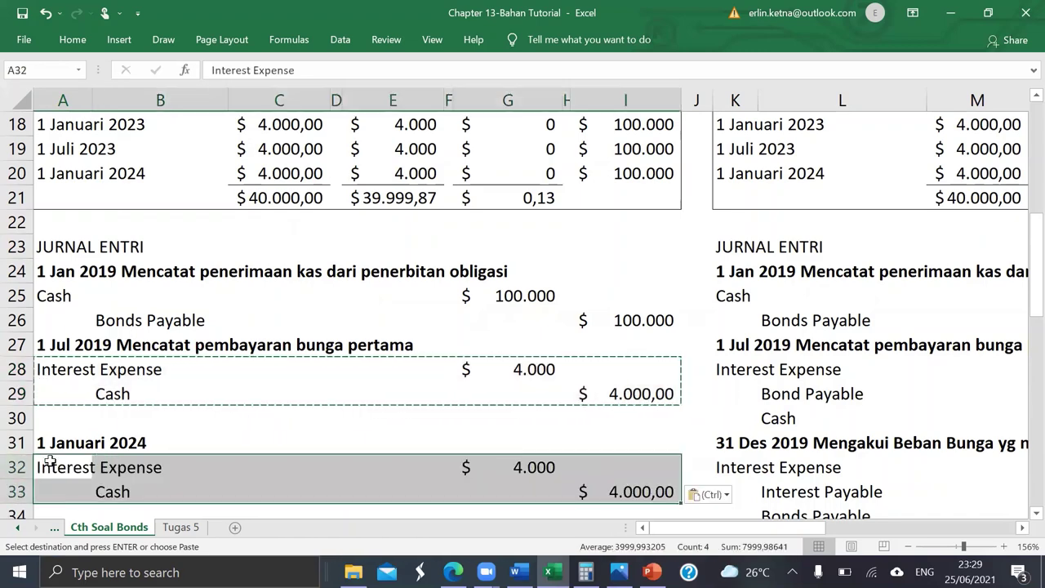
key(Escape)
Step: Enter Bonds Payable in A35 as the debited account for the bond repayment, below the 1 Januari 2024 interest entry
scroll(47, 462, down, 1)
click(57, 442)
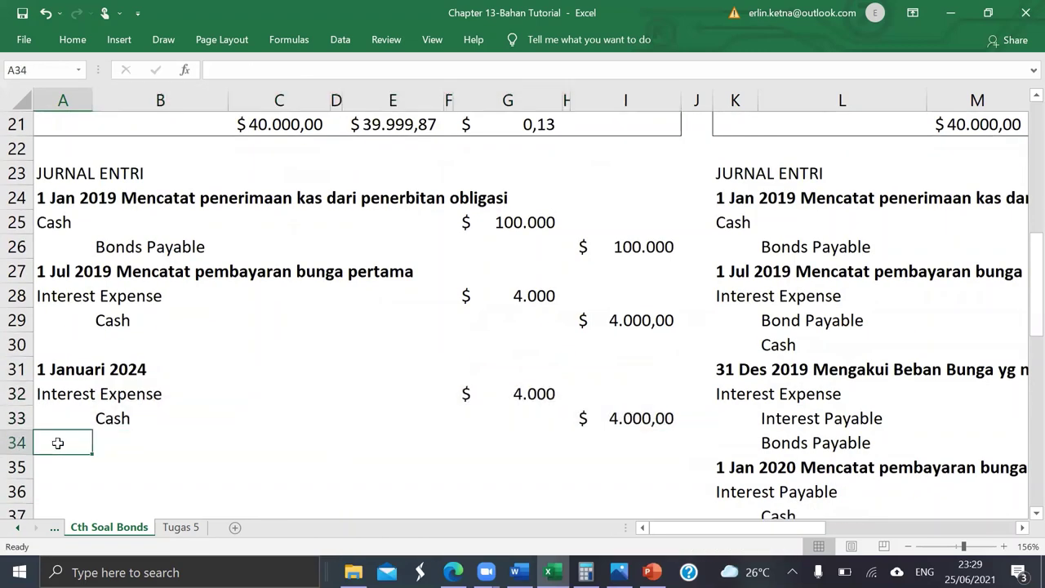
key(Down)
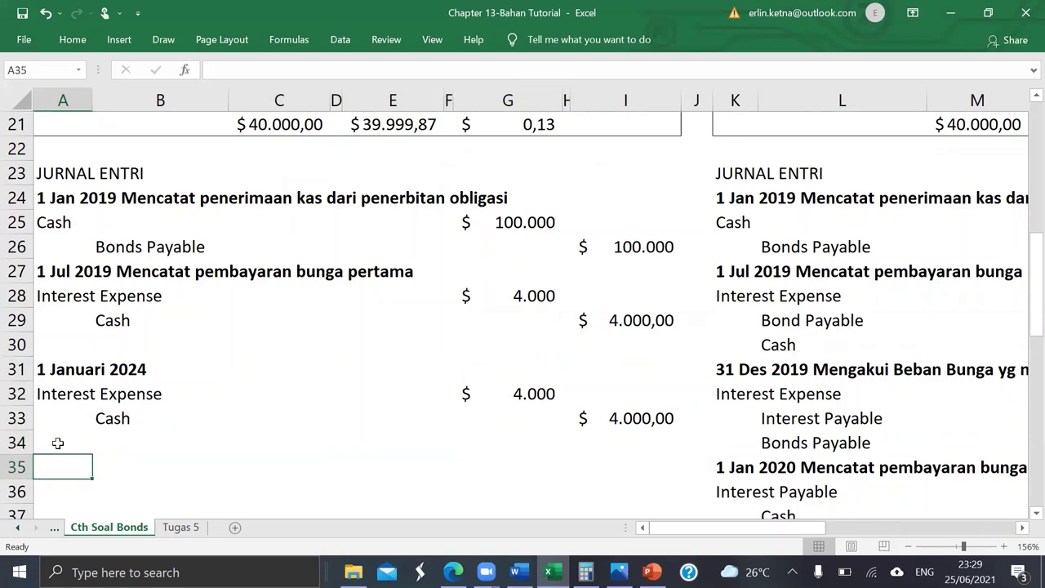
text(B)
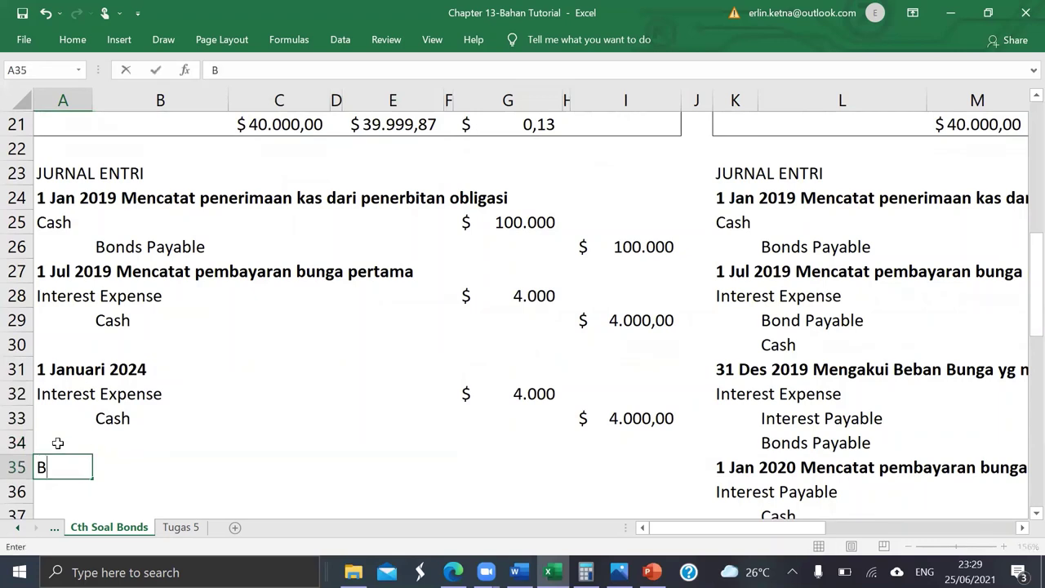
text(onds Payable)
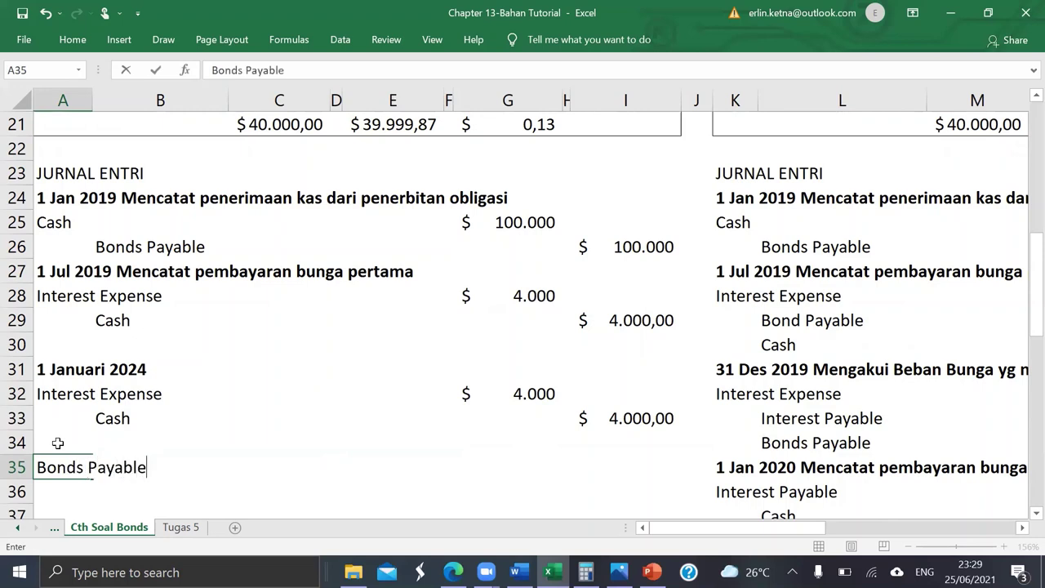
key(Return)
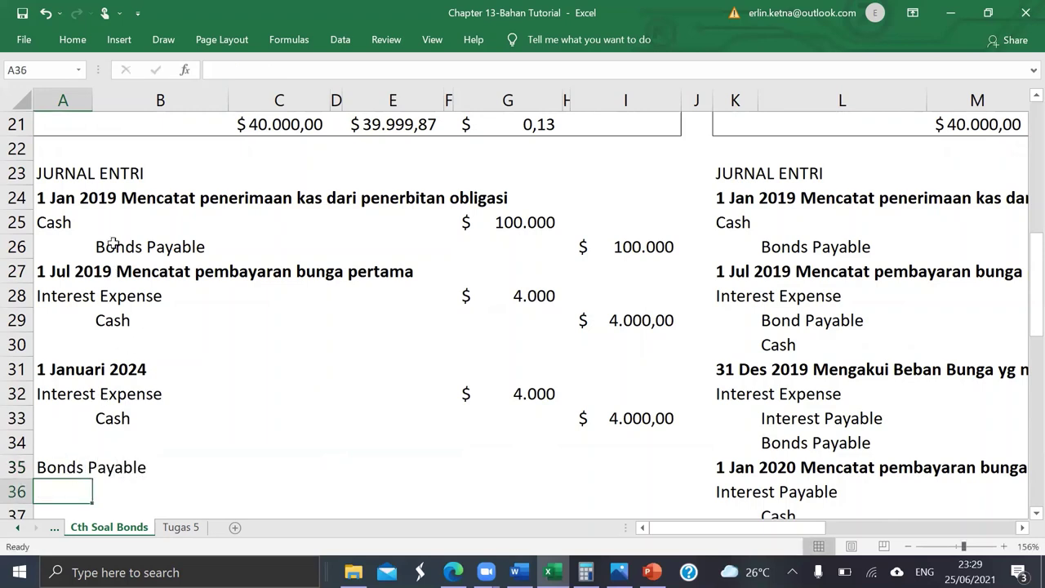
Step: Record the Bonds Payable debit in G35 with the formula =I26, the Bonds Payable amount credited at issuance
click(58, 468)
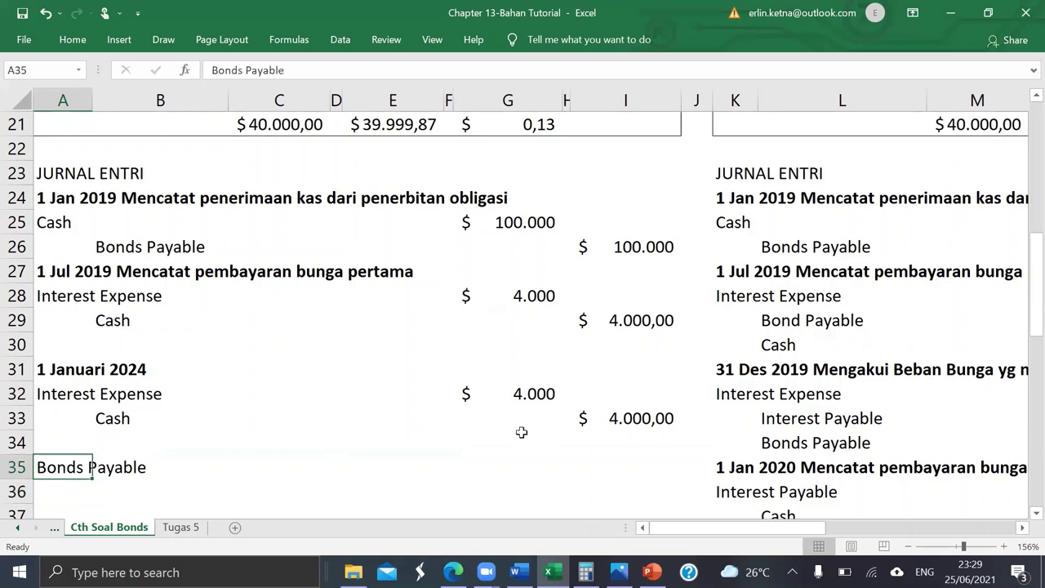
click(484, 463)
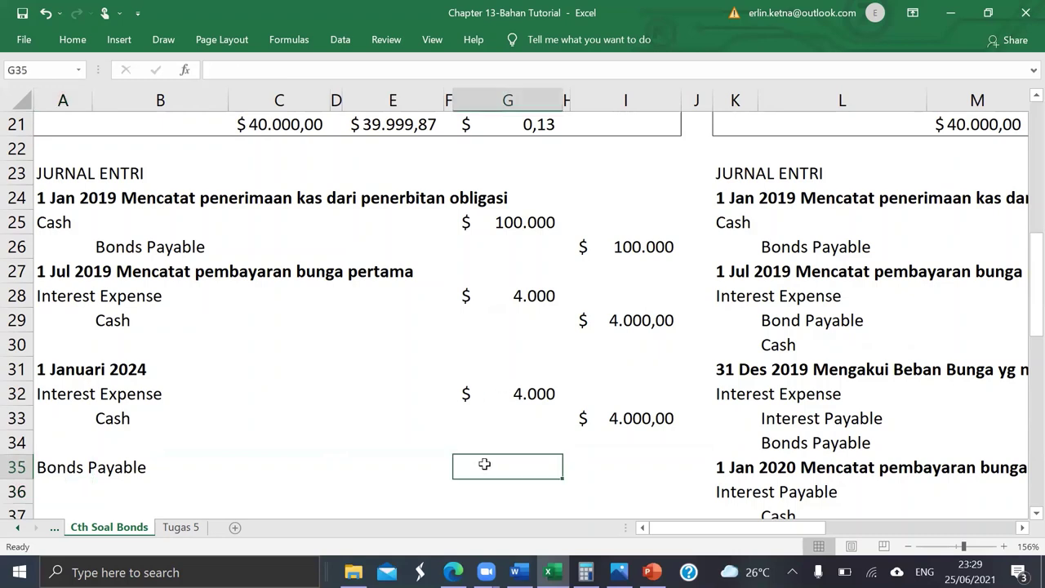
text(=)
click(626, 254)
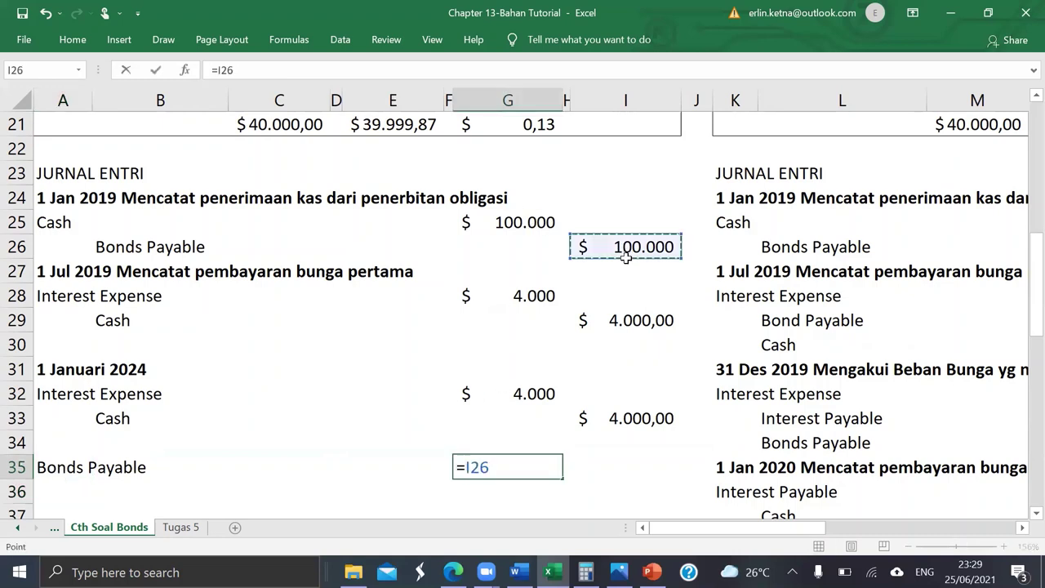
key(Return)
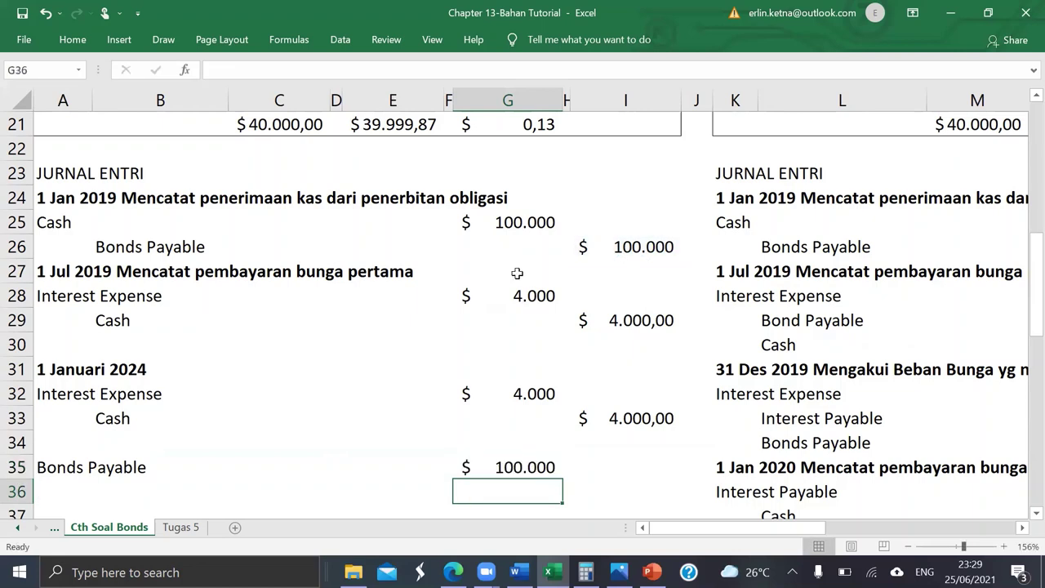
Step: Enter Cash in B36 as the credited account for the bond repayment
click(100, 490)
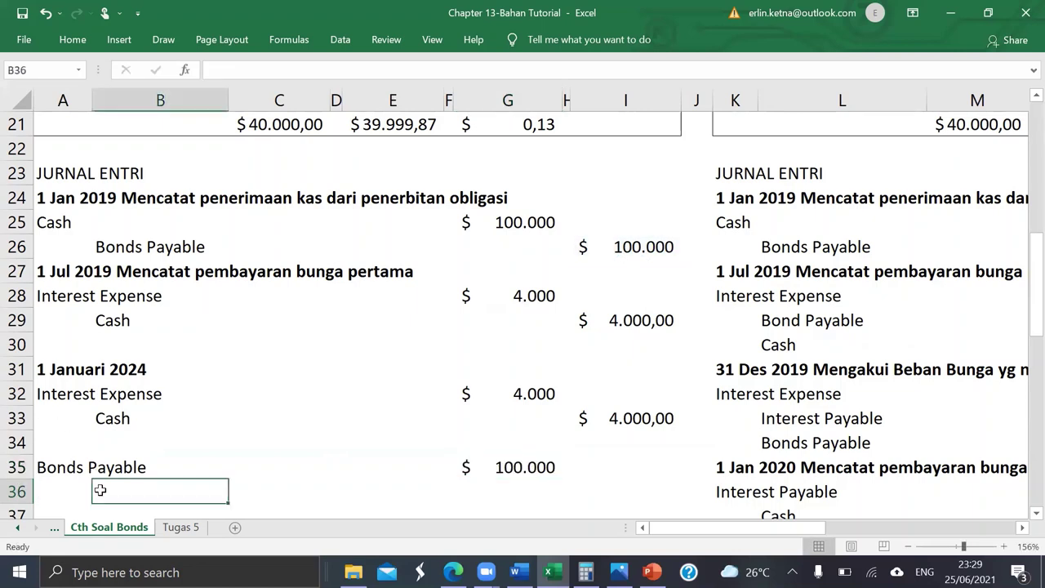
scroll(99, 490, down, 1)
text(Cash)
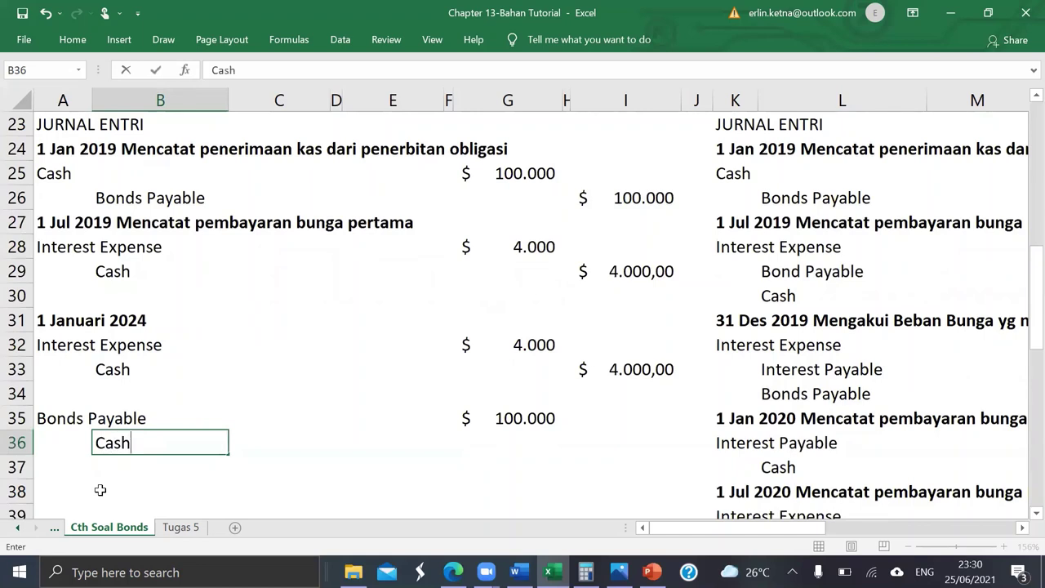
key(Return)
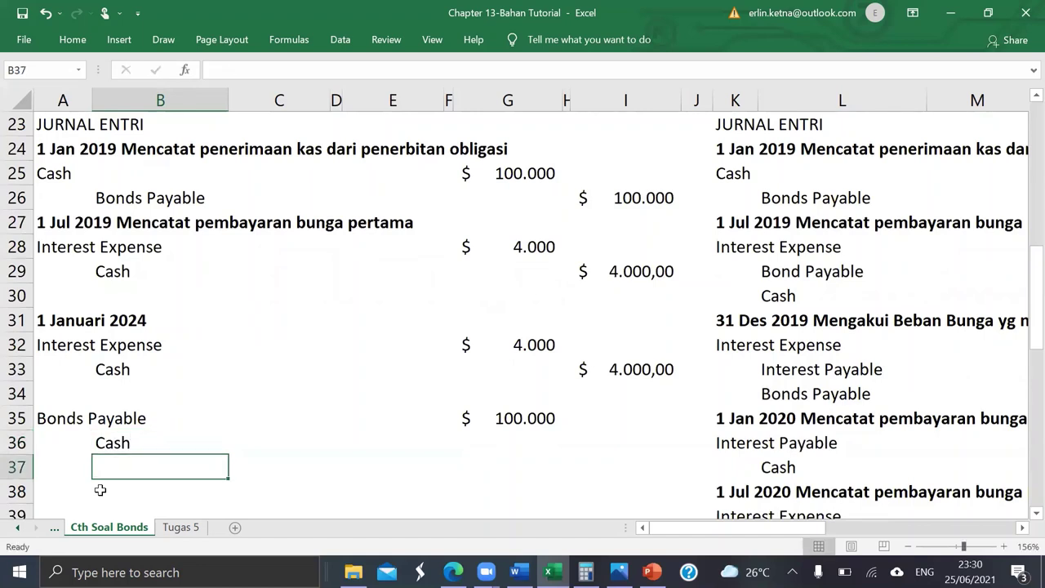
Step: Record the repayment's Cash credit in I36 by linking it to the issuance Bonds Payable amount in I26
click(585, 439)
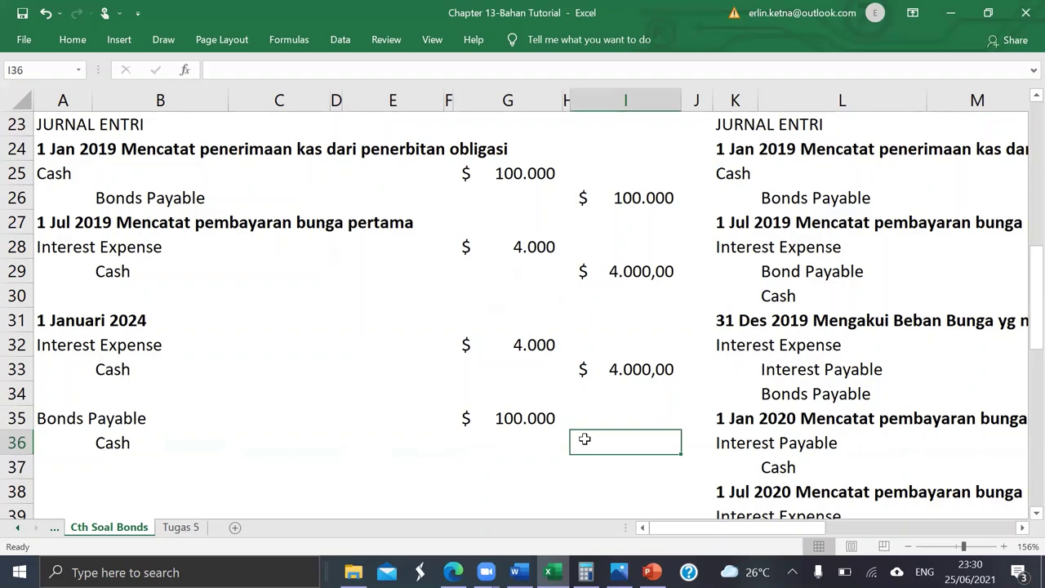
text(=)
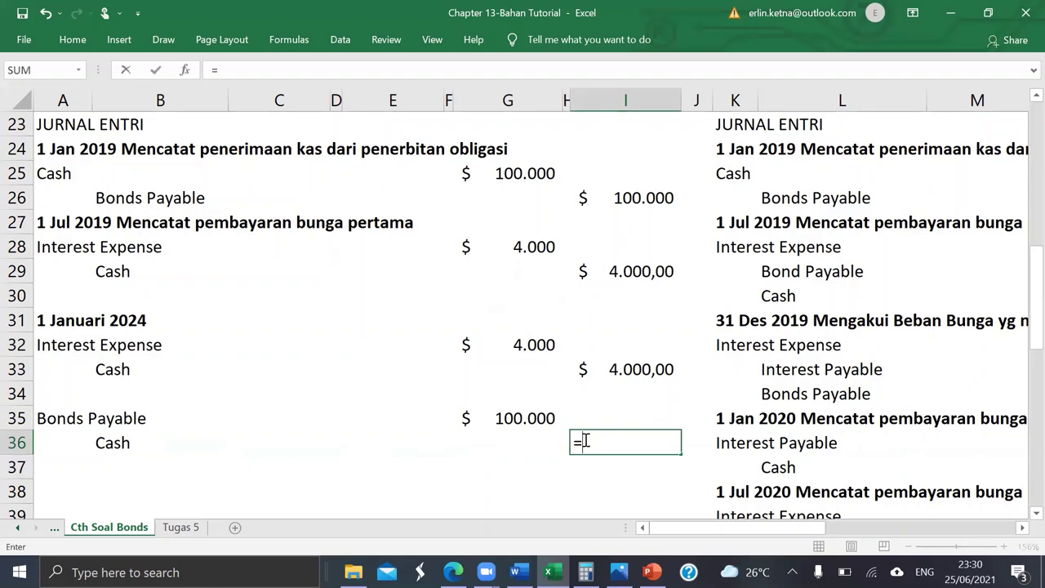
scroll(585, 439, up, 3)
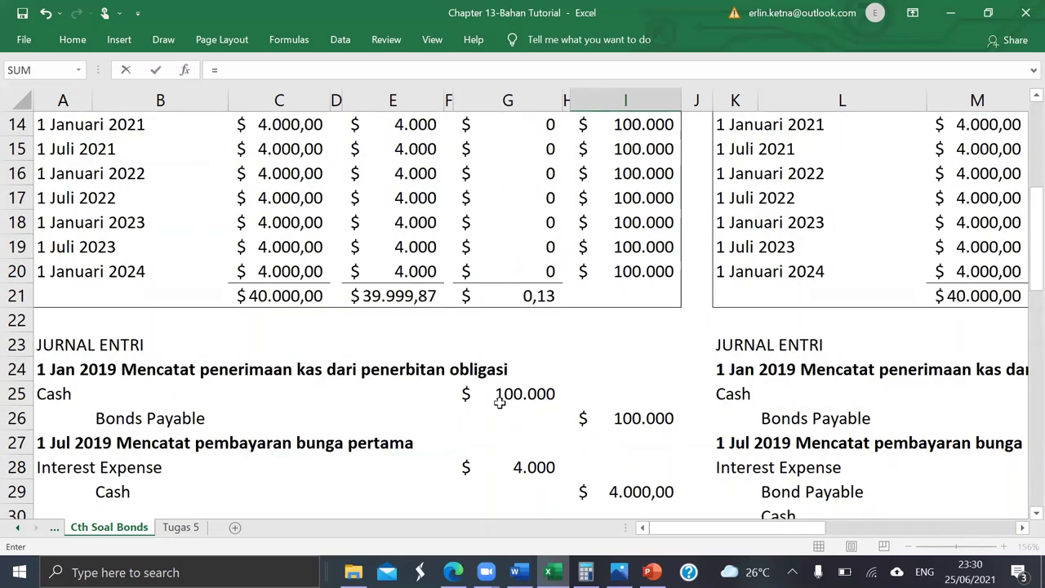
click(622, 418)
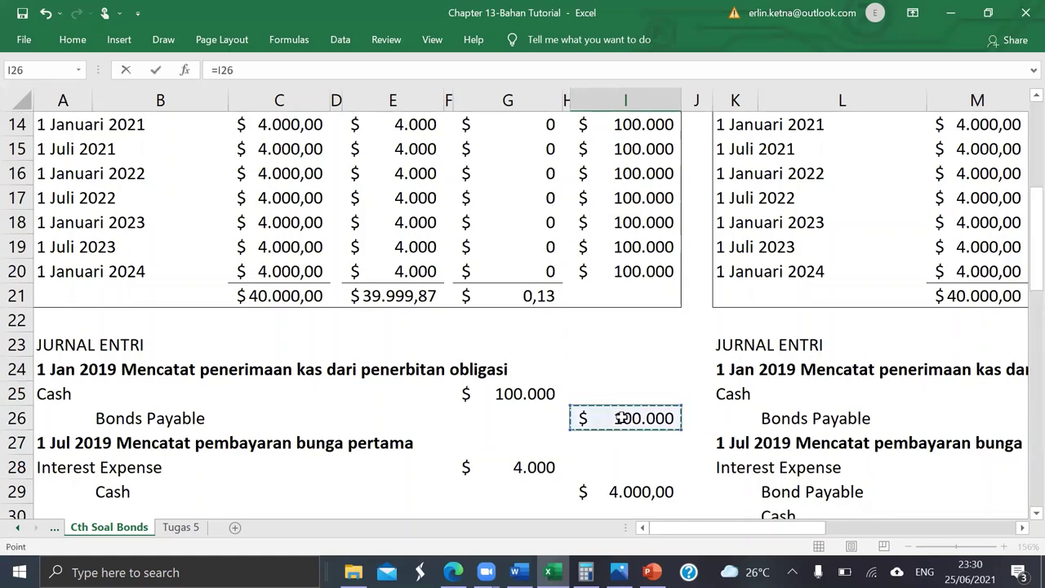
key(Return)
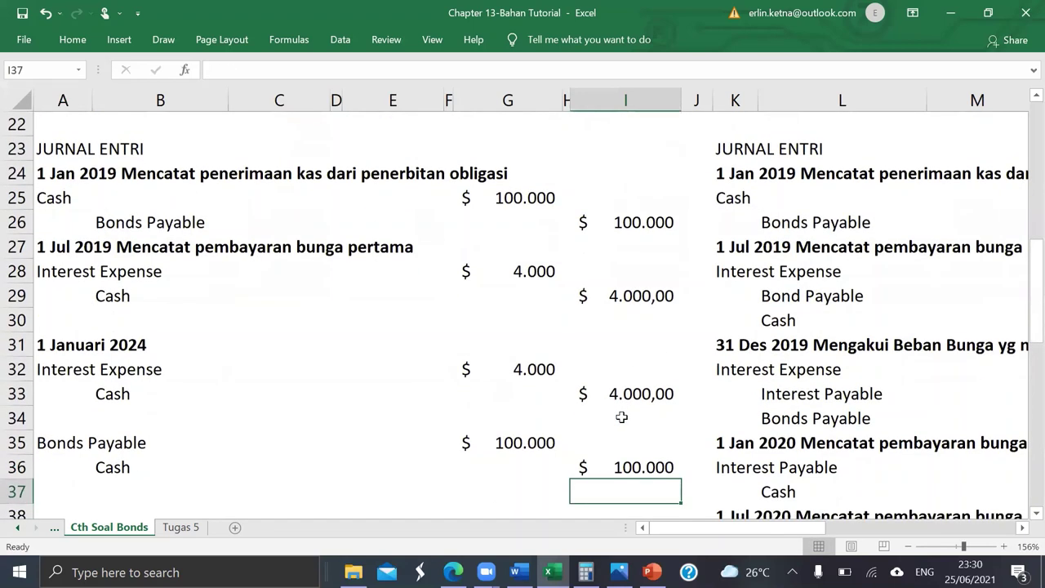
Step: Examine the discount bond's PV of principle calculation in K2, consulting the stated and market rate conditions on the PowerPoint example slide
scroll(621, 417, down, 1)
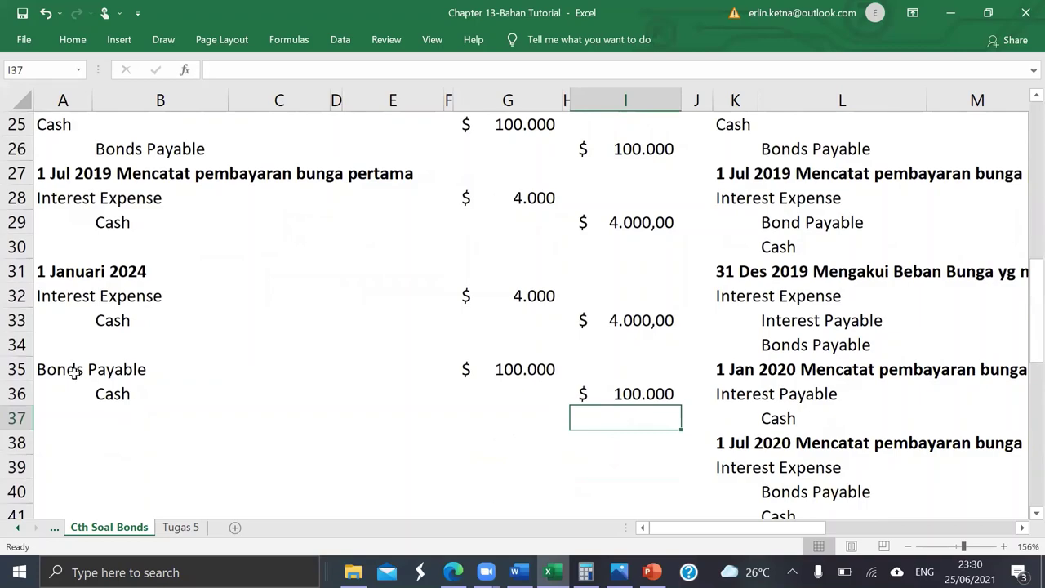
scroll(722, 339, up, 8)
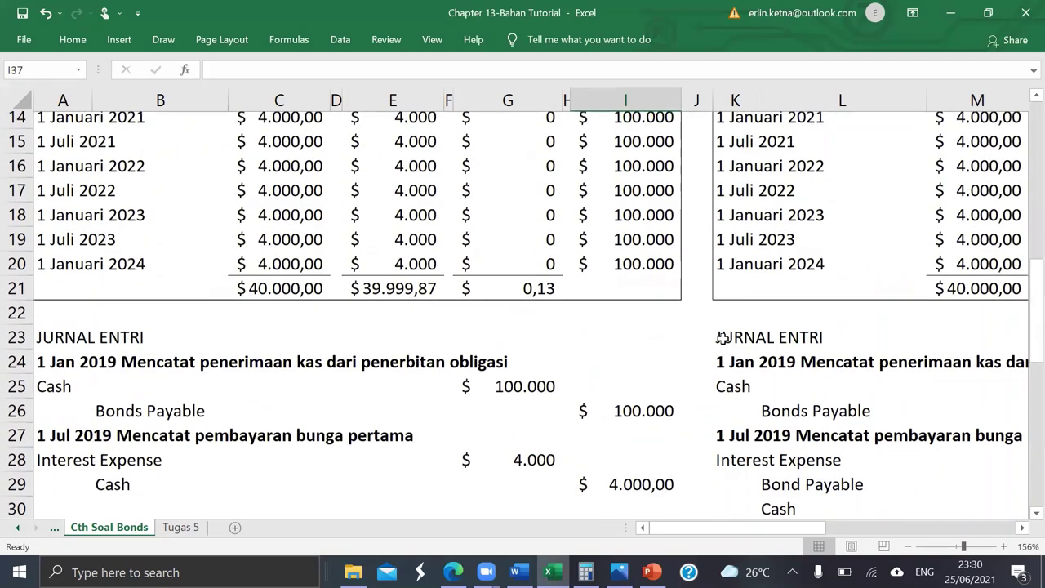
scroll(723, 338, right, 3)
scroll(723, 339, right, 5)
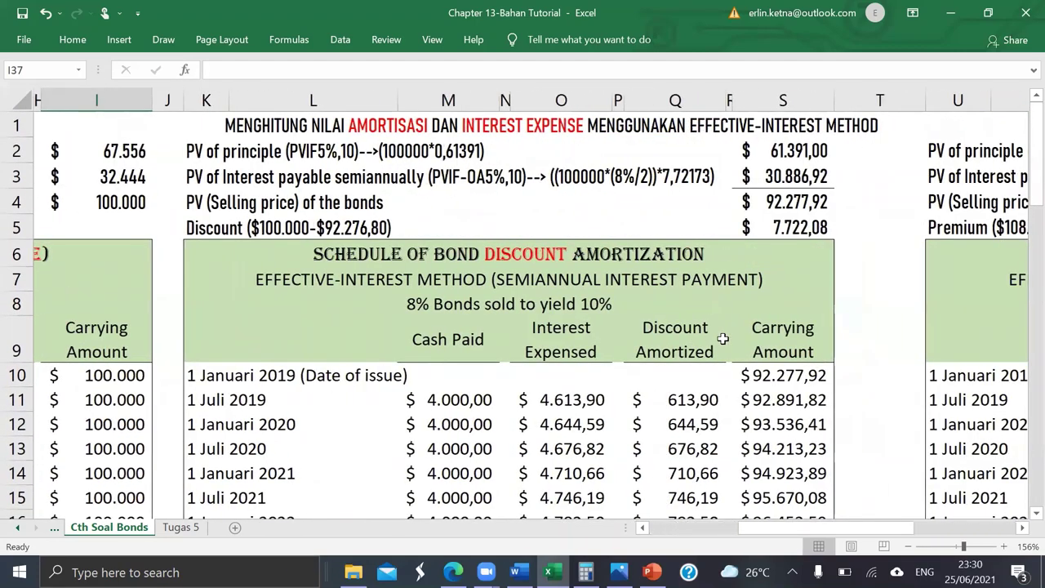
scroll(723, 339, right, 1)
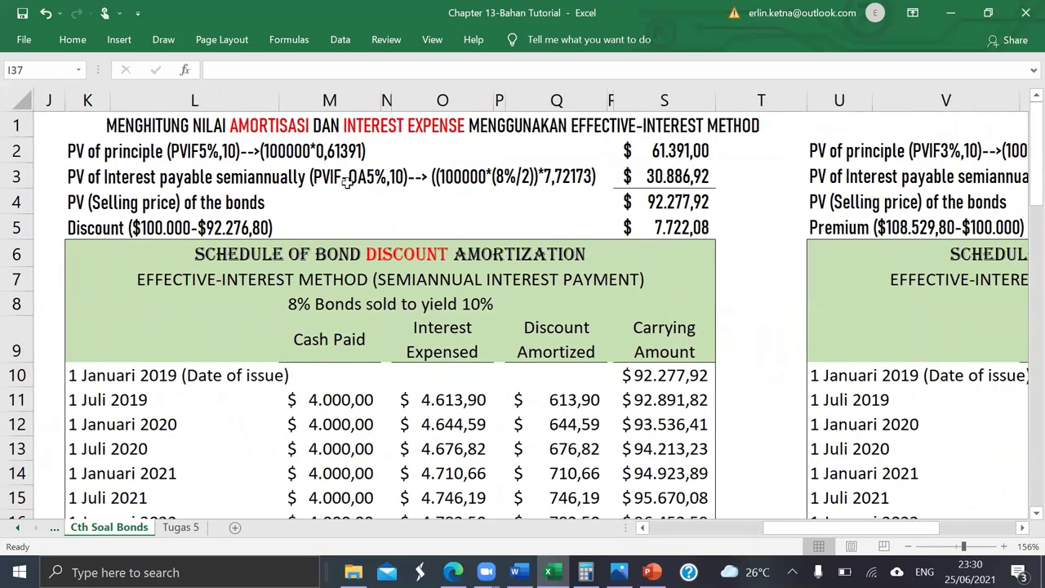
click(209, 150)
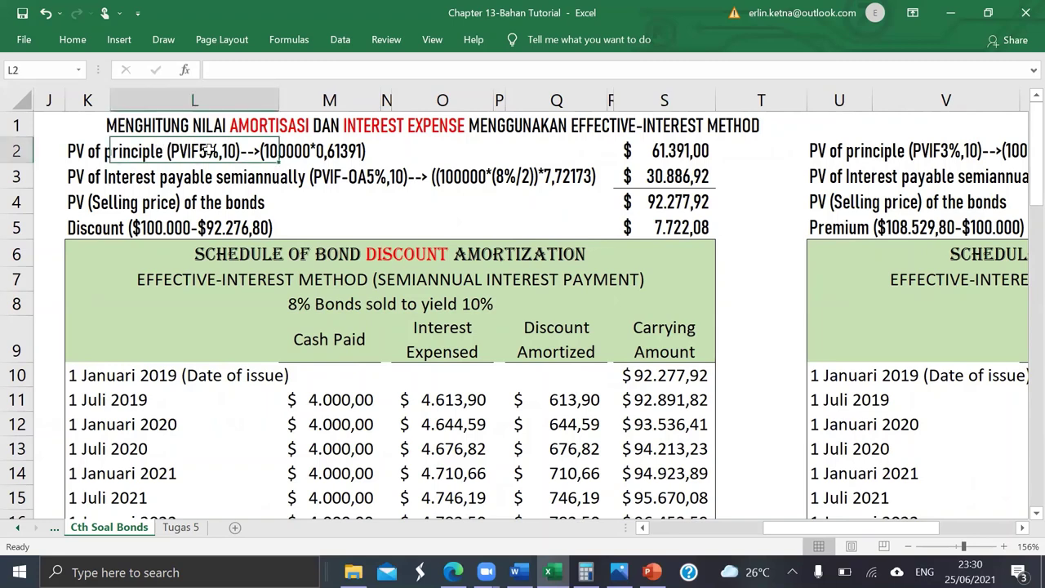
click(650, 572)
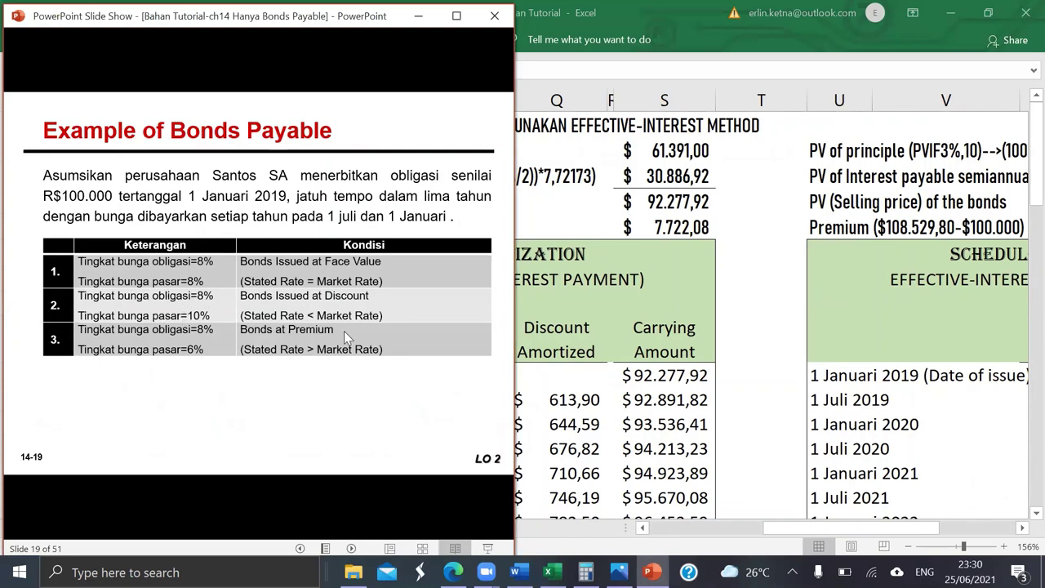
click(652, 571)
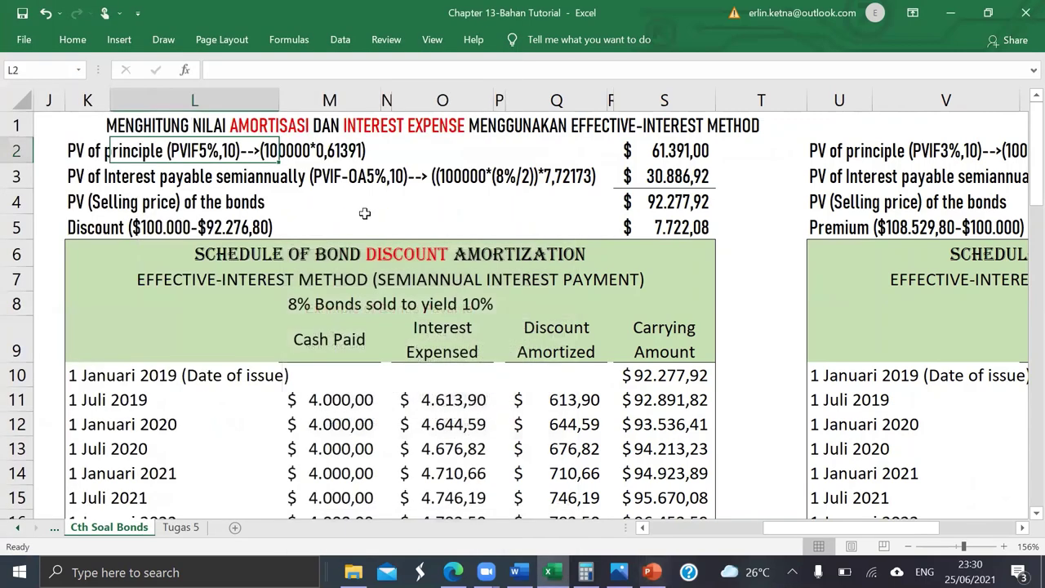
click(80, 149)
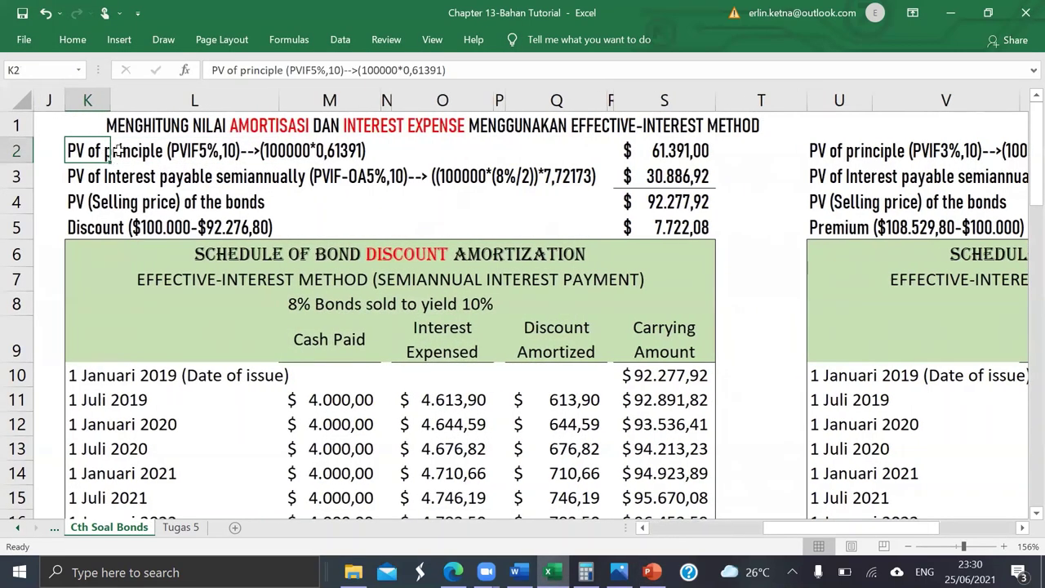
click(151, 147)
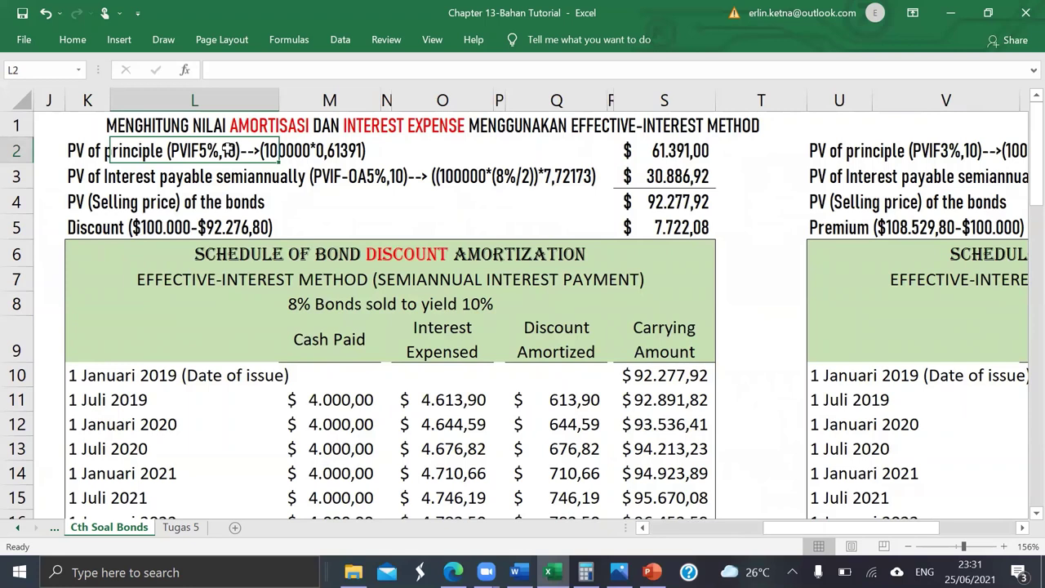
click(303, 161)
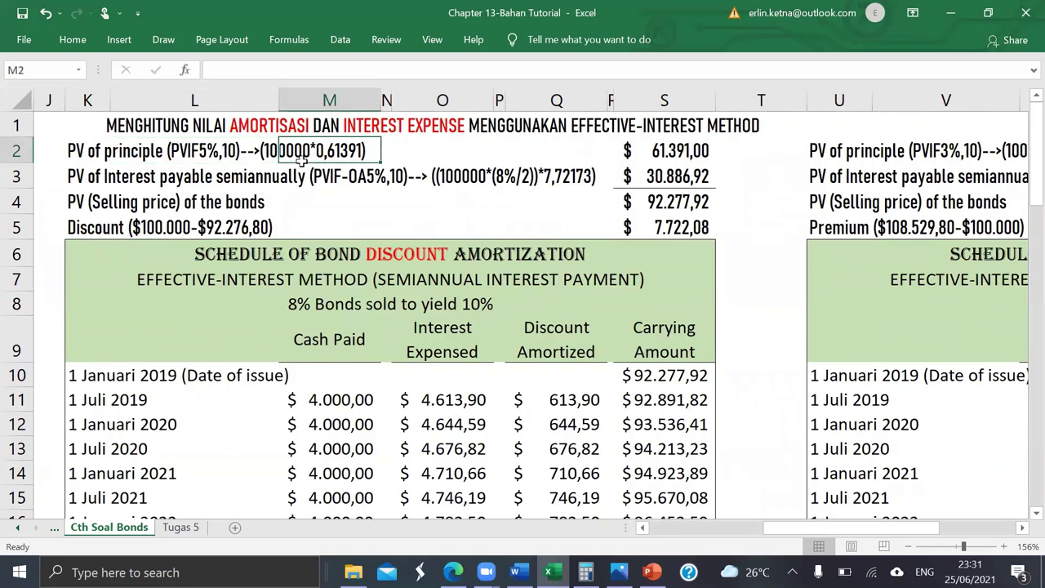
click(265, 151)
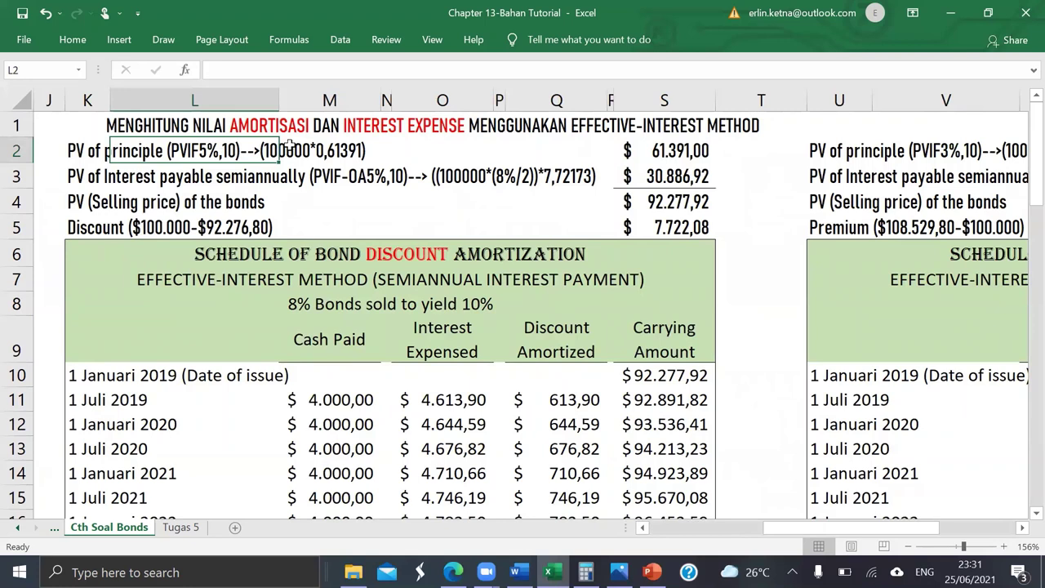
Step: Look up the 5%, 10-period present value factor in Table 2 of the browser's PDF and compare it with the principal calculation in Excel cell S2
click(340, 157)
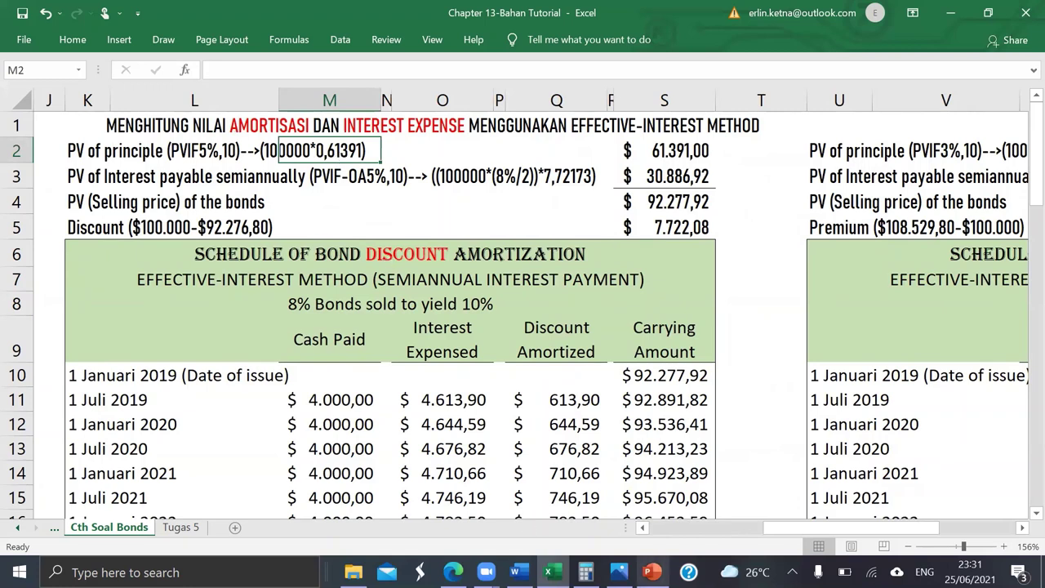
click(453, 571)
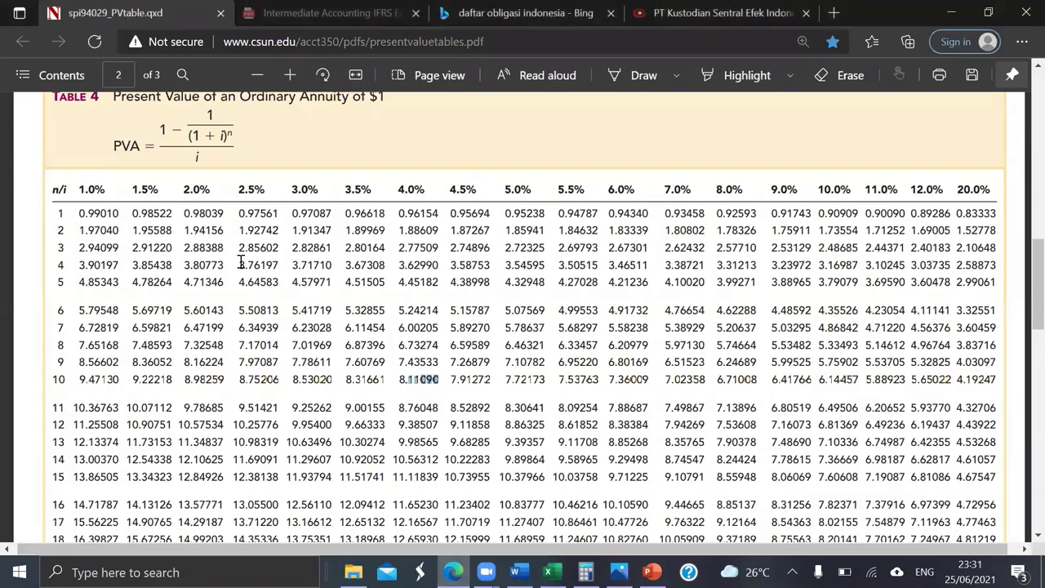
key(Home)
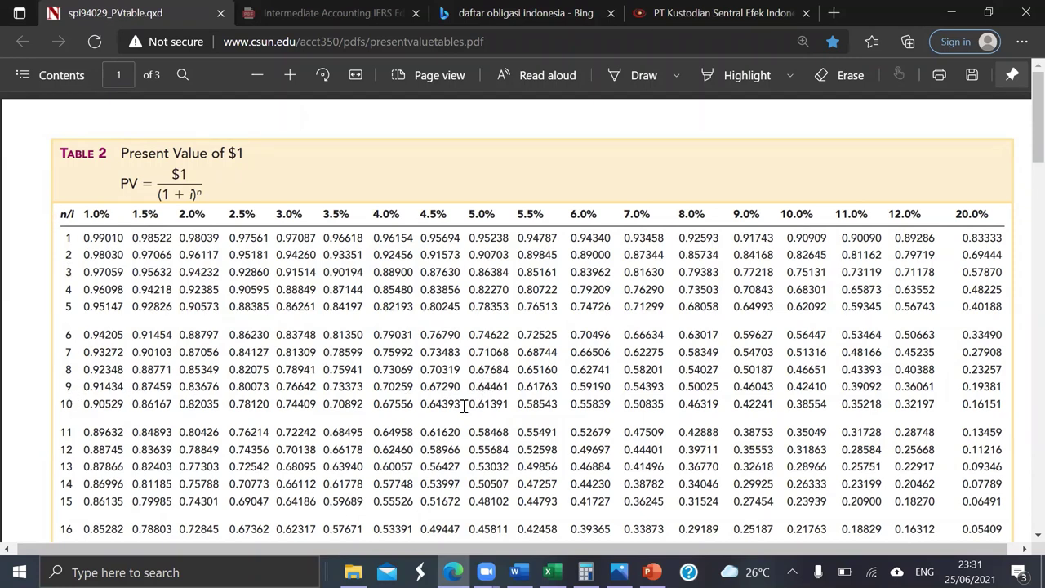
scroll(464, 406, up, 3)
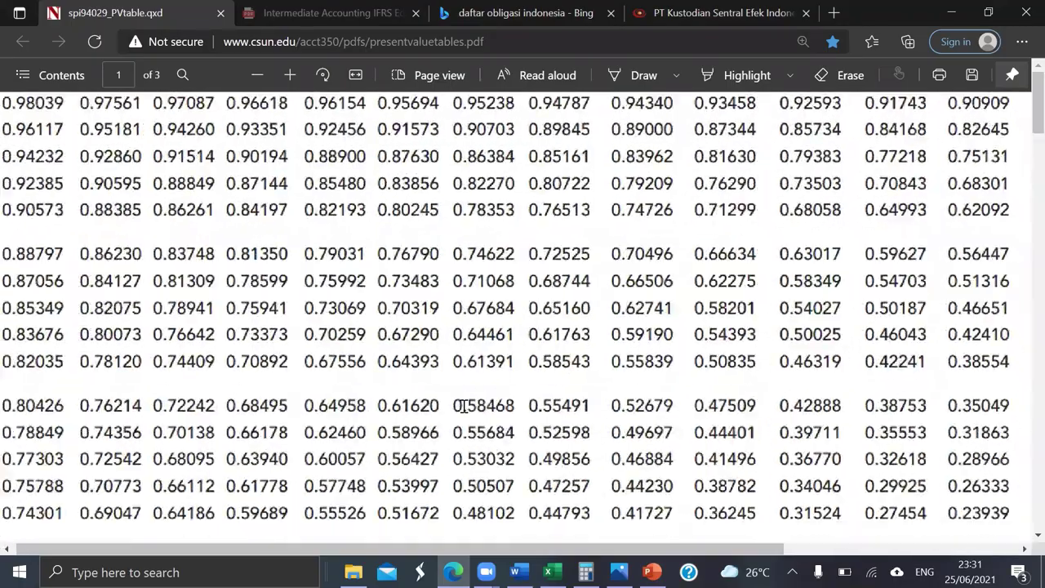
scroll(464, 406, down, 2)
scroll(464, 406, up, 1)
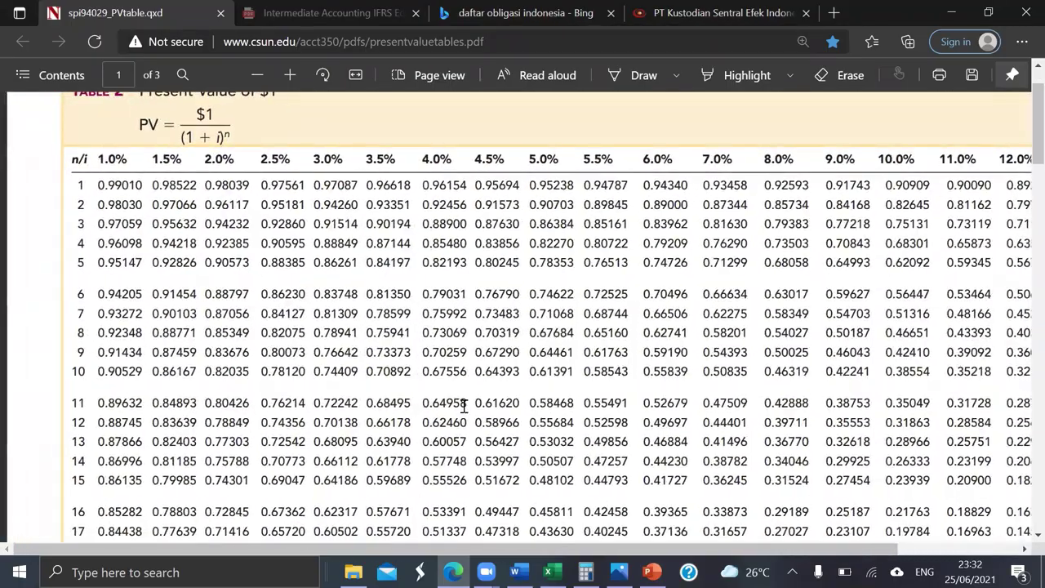
drag(531, 374, 569, 375)
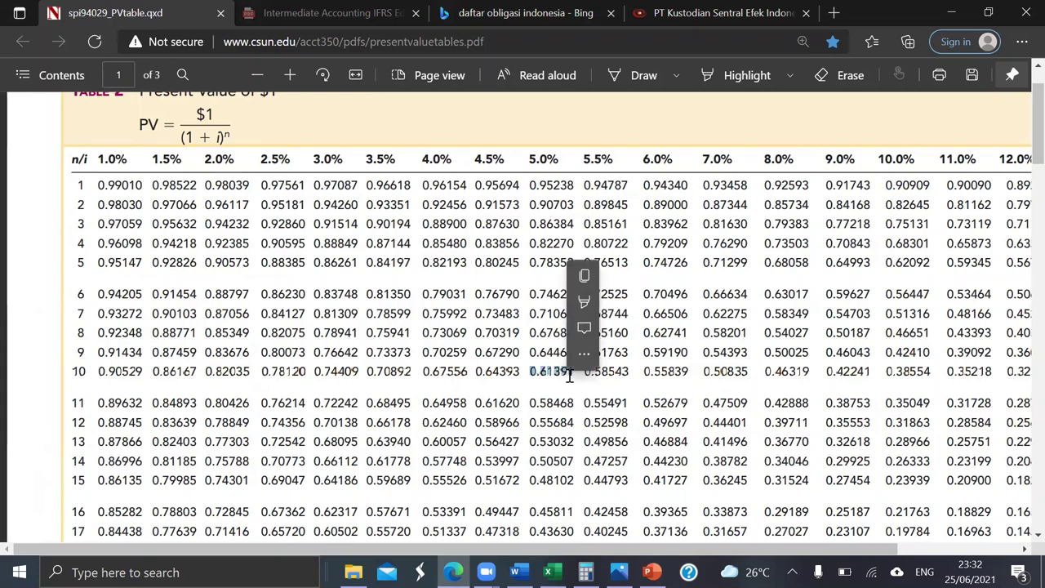
click(549, 572)
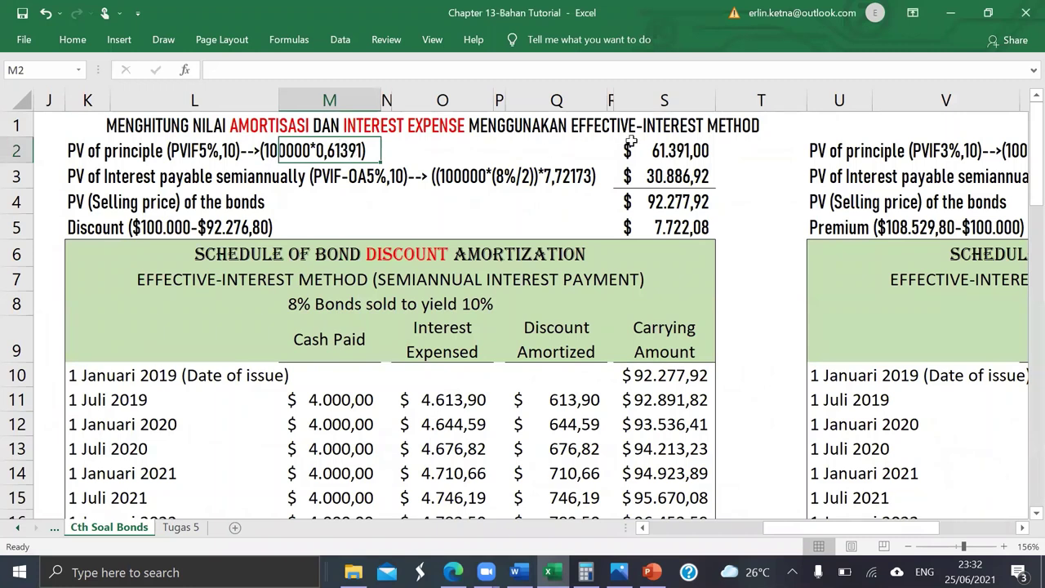
click(678, 151)
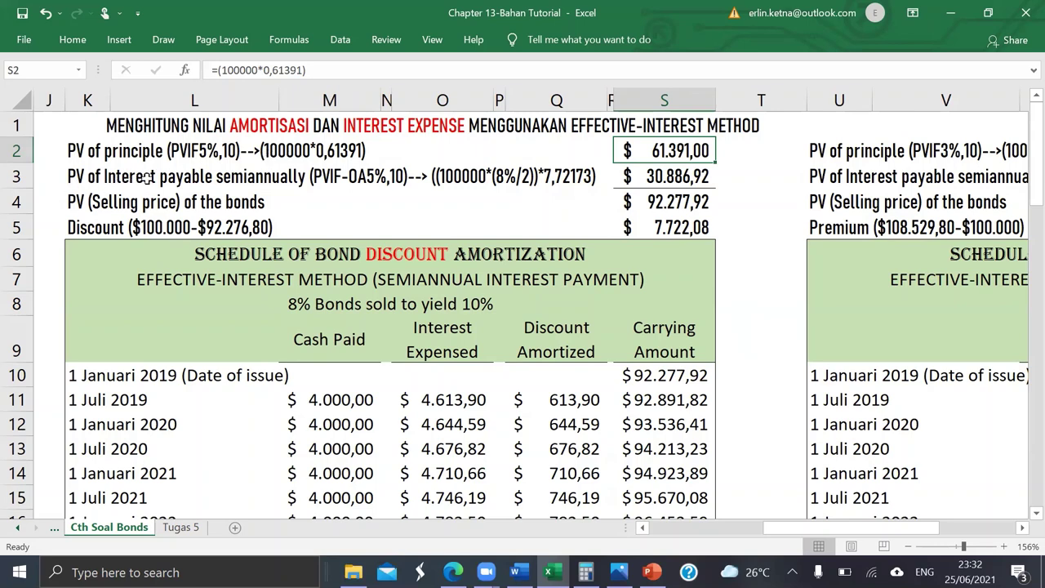
Step: Examine the parts of the semiannual interest present value calculation in row 3: annuity factor, face value, and halved stated rate
click(323, 172)
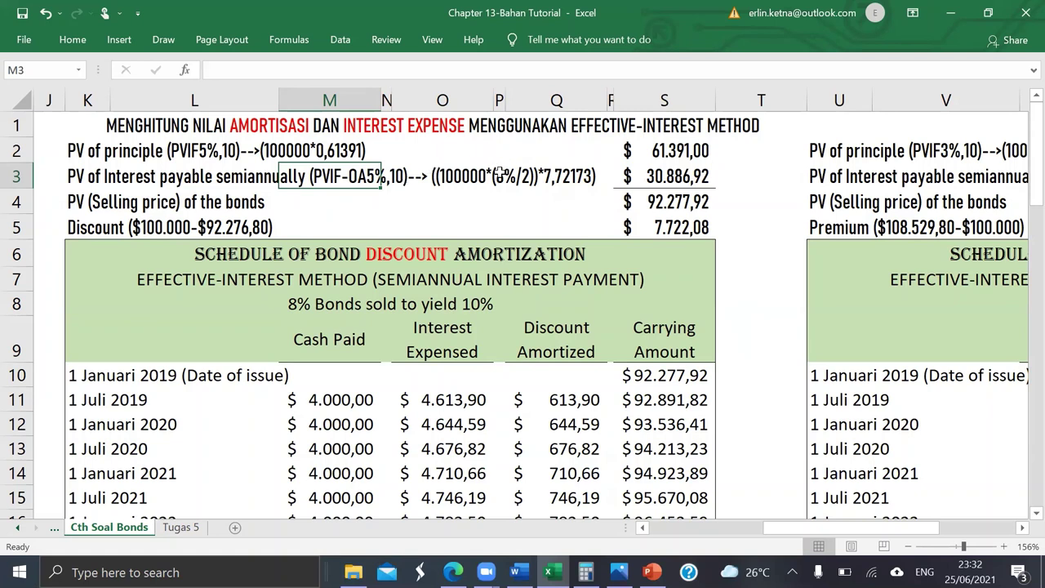
click(442, 171)
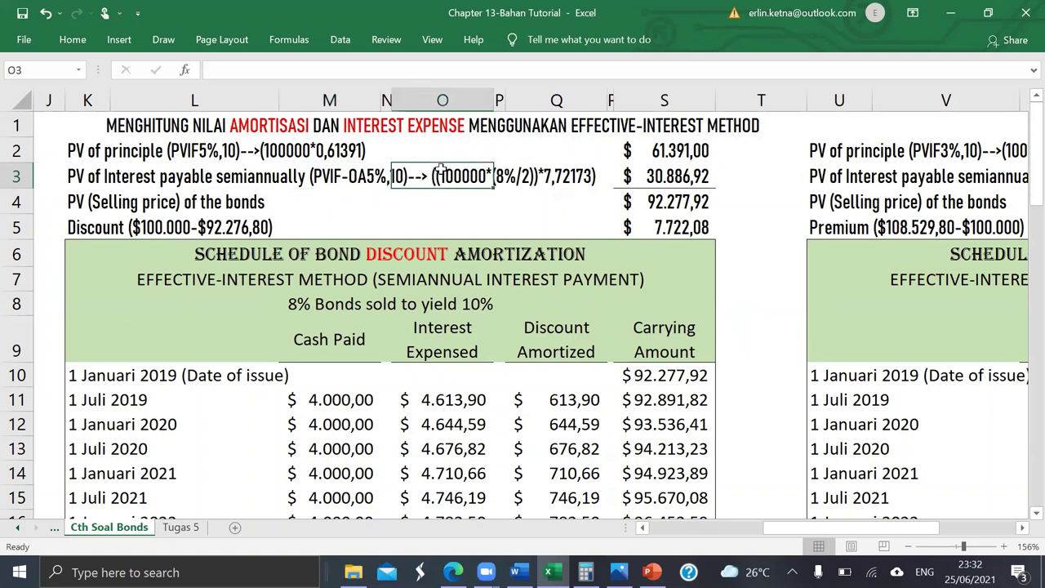
click(511, 196)
click(469, 180)
click(516, 175)
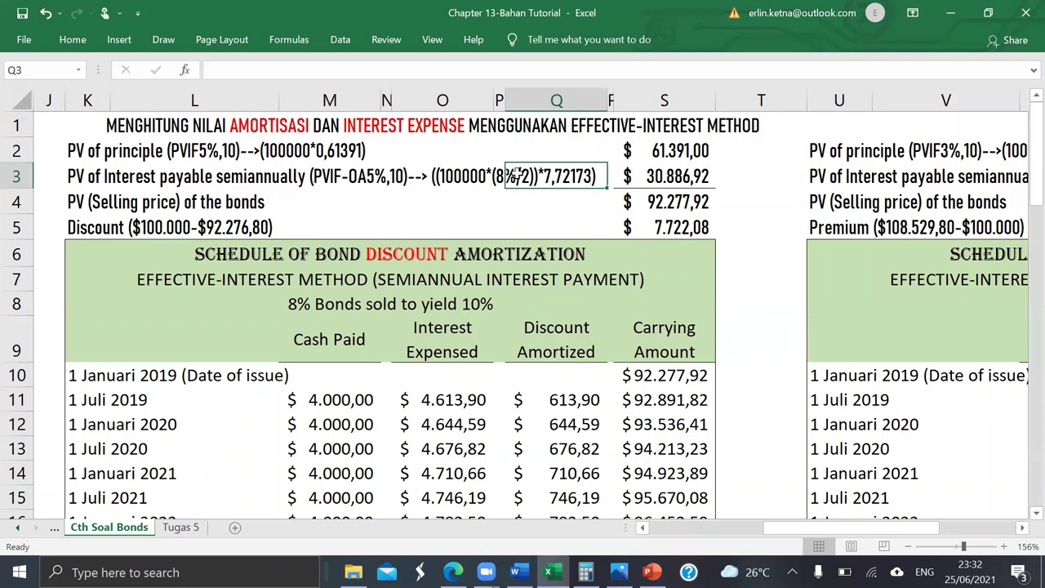
click(452, 176)
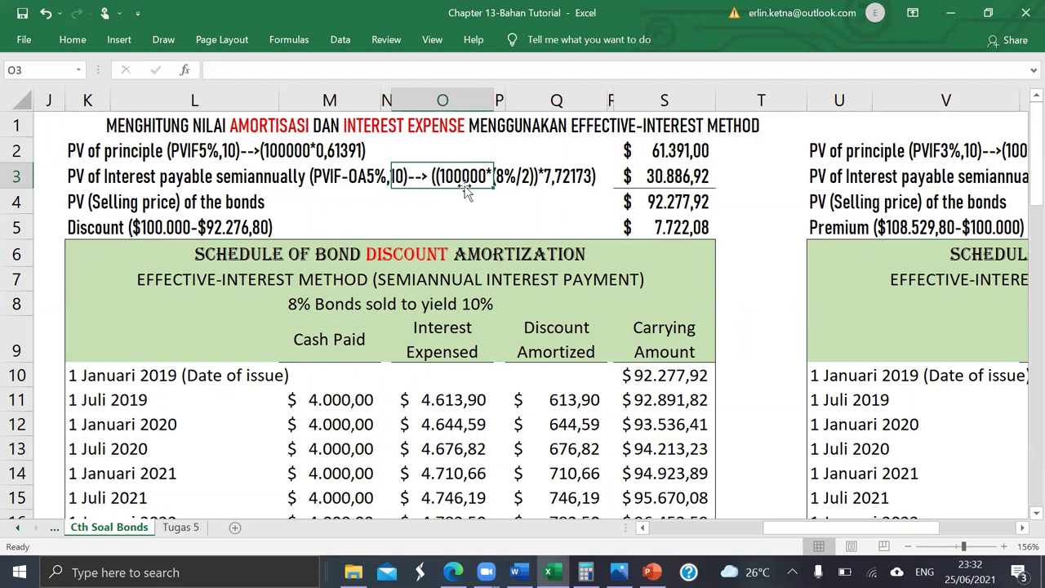
click(502, 176)
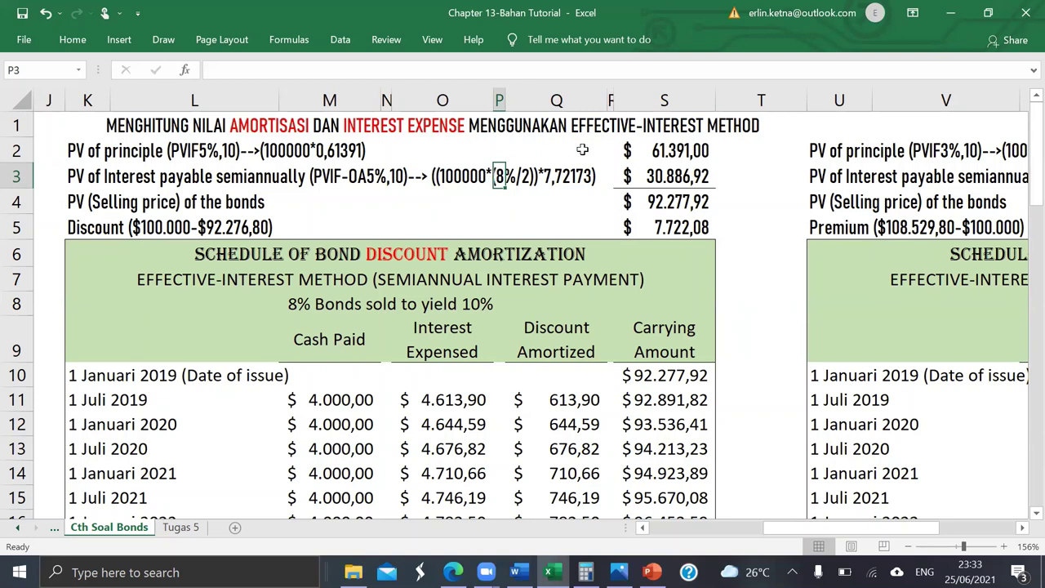
click(387, 177)
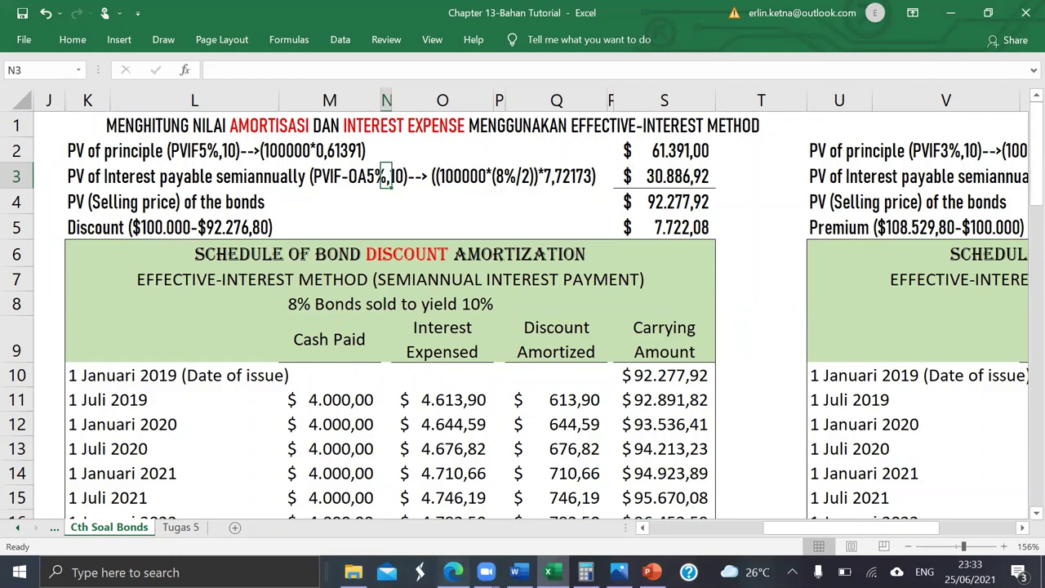
Step: Find Table 4, Present Value of an Ordinary Annuity, in the browser's PDF, and check the interest present value formula in Excel cell S3
click(453, 571)
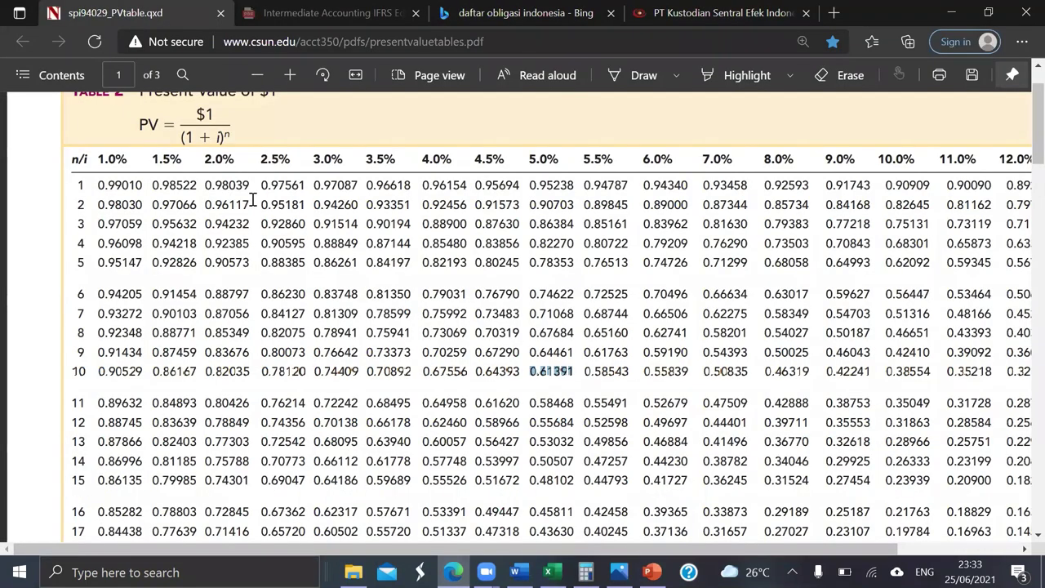
scroll(253, 200, down, 20)
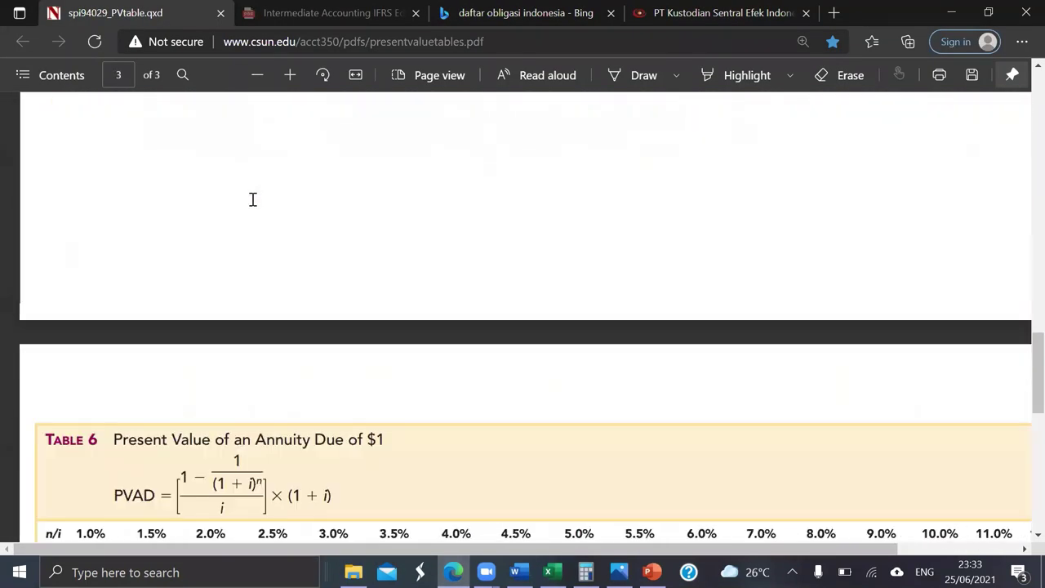
scroll(253, 200, up, 10)
scroll(253, 200, down, 1)
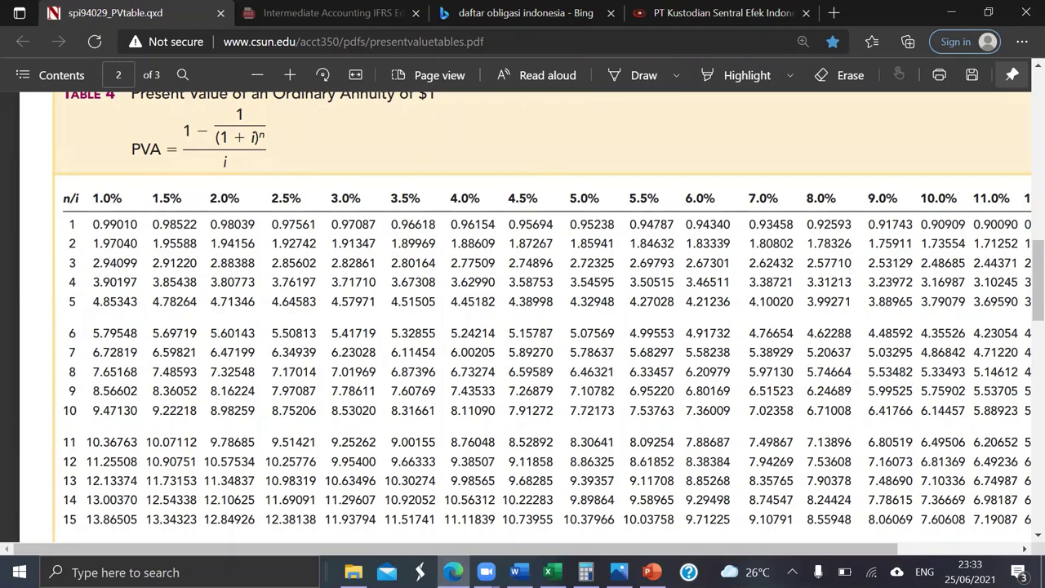
click(652, 571)
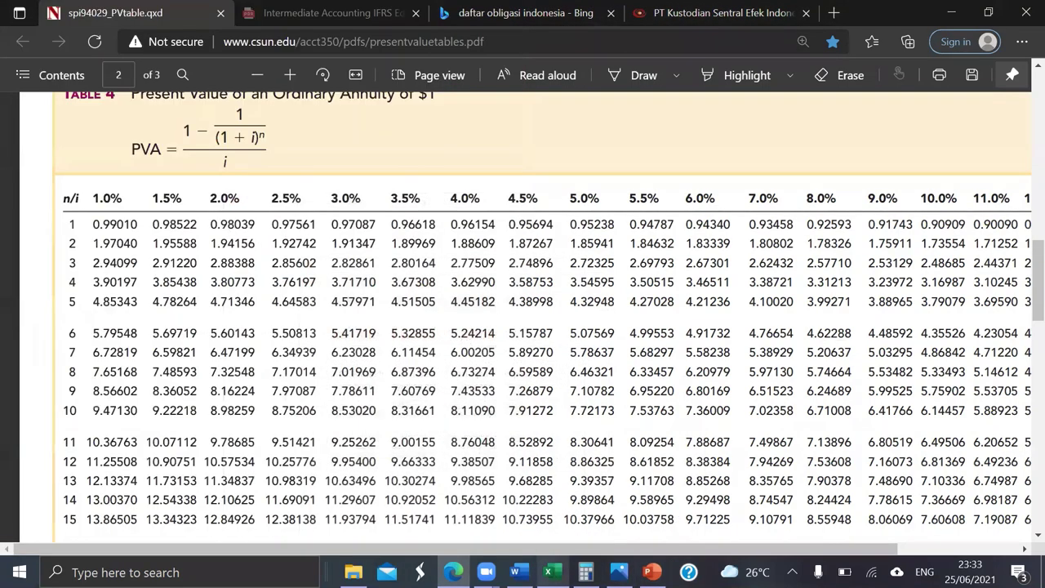
click(553, 572)
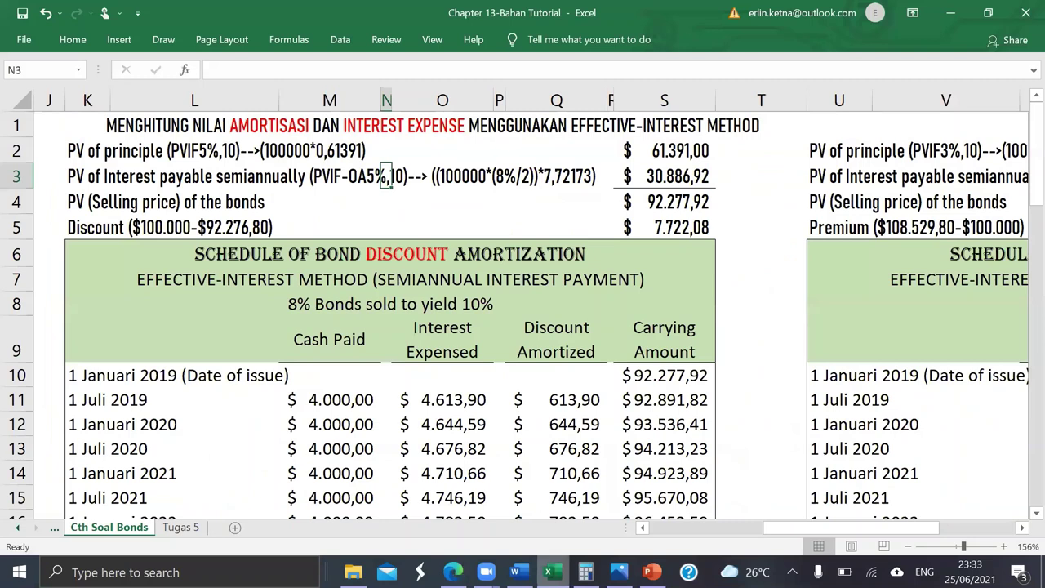
click(673, 180)
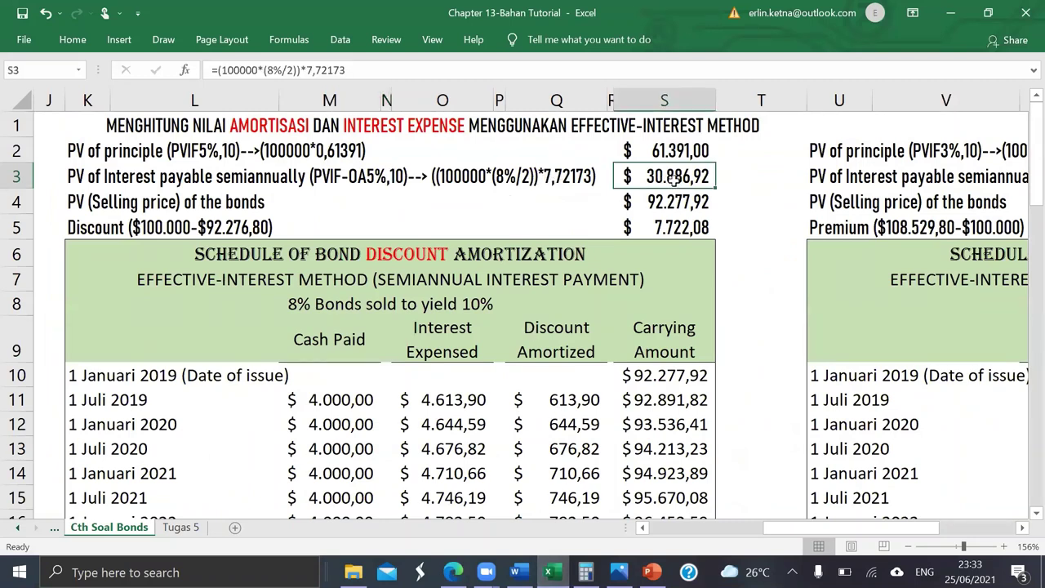
Step: Inspect the bond selling price formula in S4 with its referenced cells, and the discount formula in S5
click(653, 152)
key(Down)
click(656, 194)
text(=S2+S3)
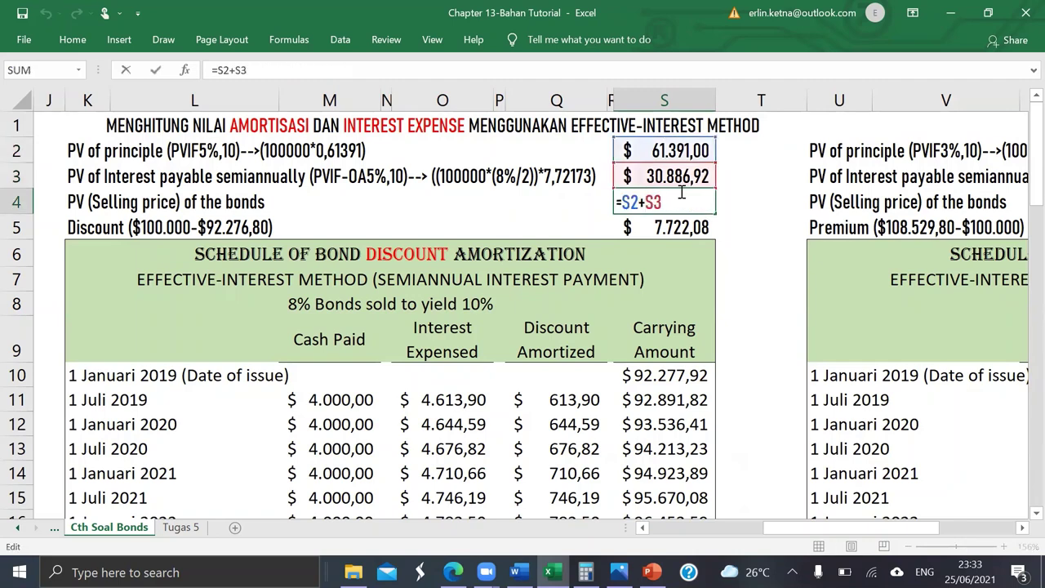
key(Return)
click(649, 200)
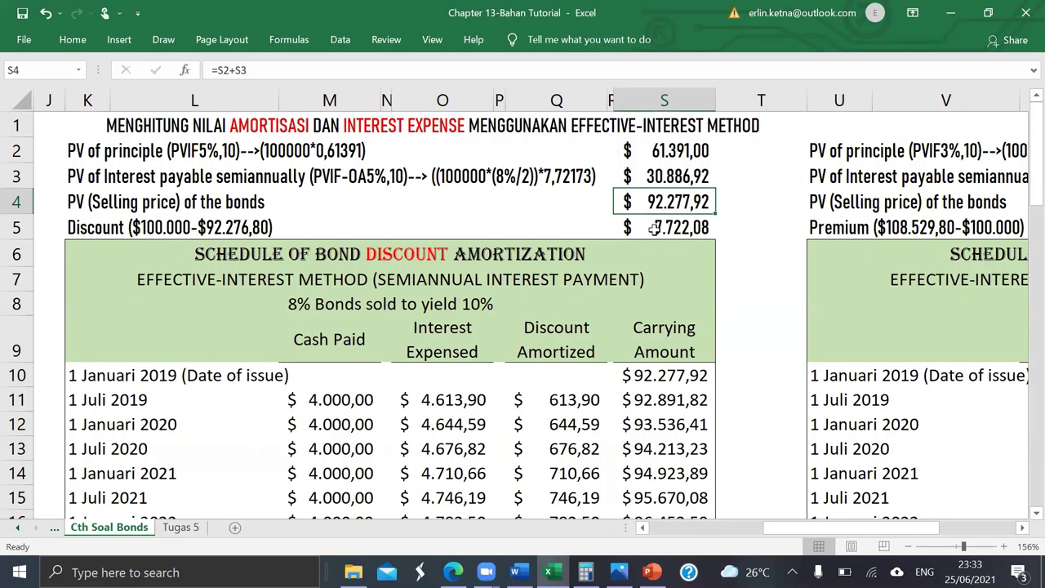
click(654, 228)
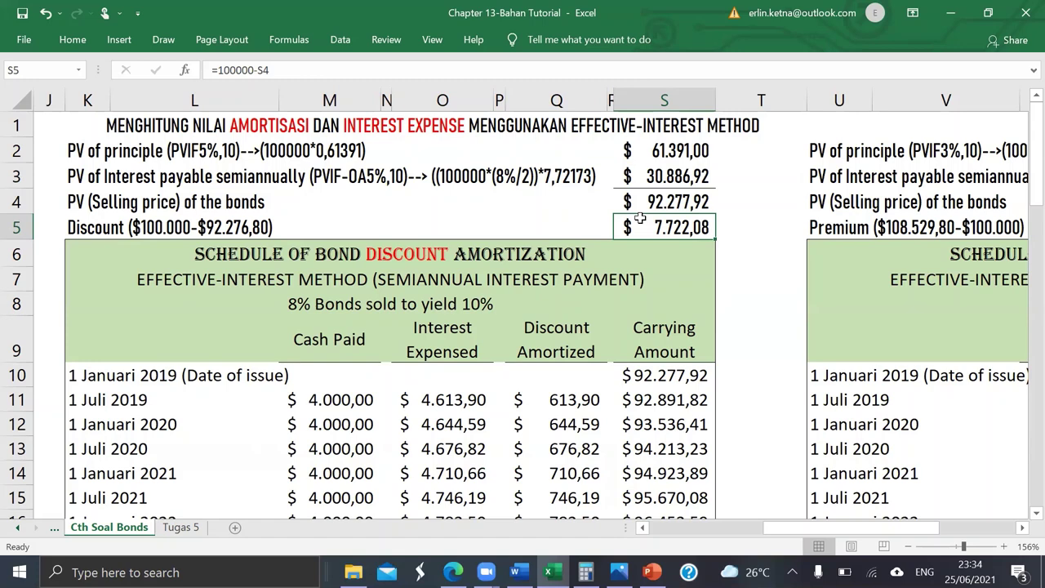
Step: Examine the discount amortization schedule's headings and issue date row, tracing the initial carrying amount formula in S10 to the selling price
key(Down)
key(Down)
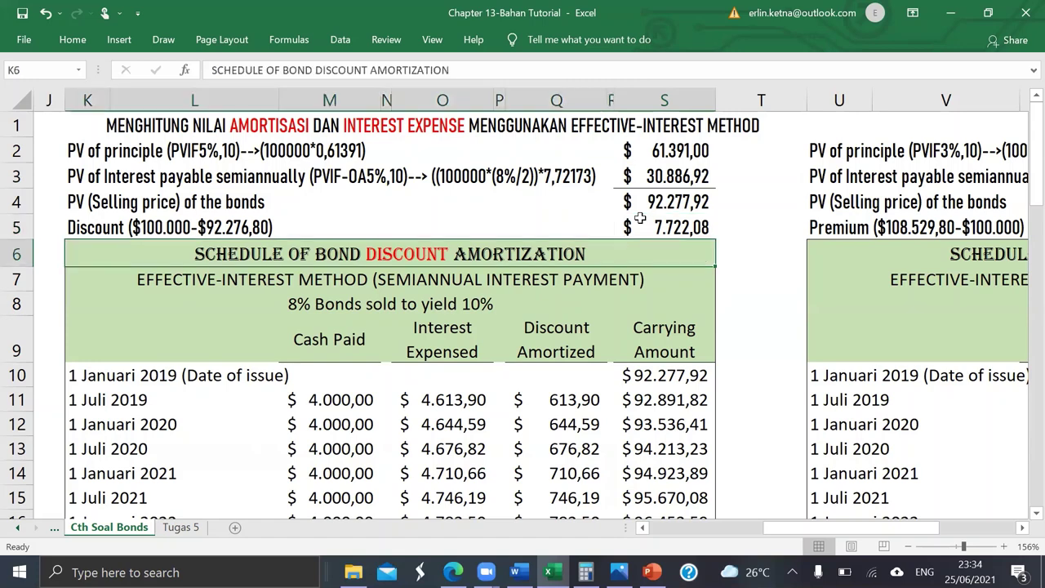
scroll(525, 366, down, 1)
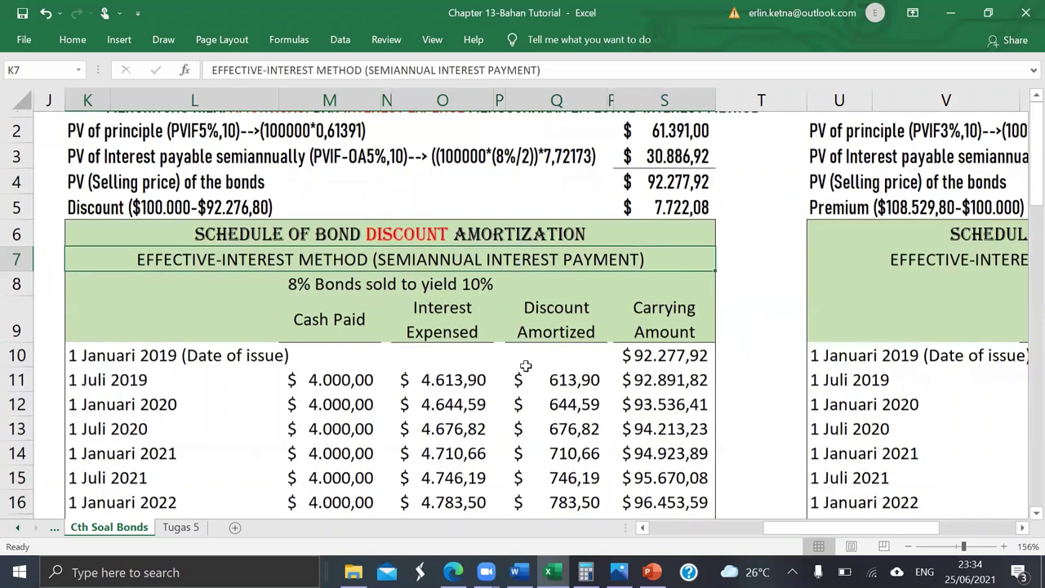
scroll(525, 365, down, 1)
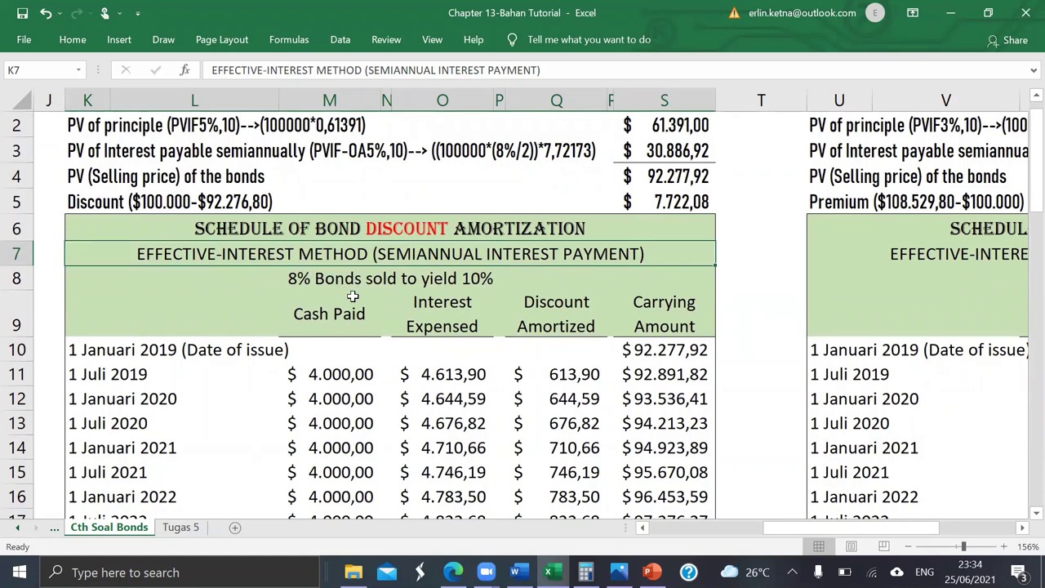
click(117, 352)
click(74, 348)
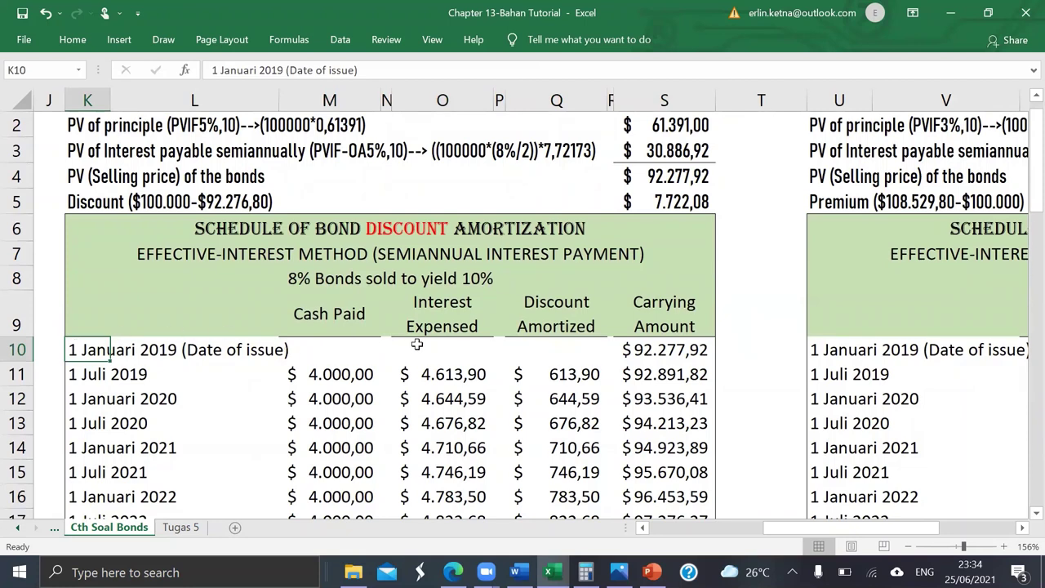
click(668, 349)
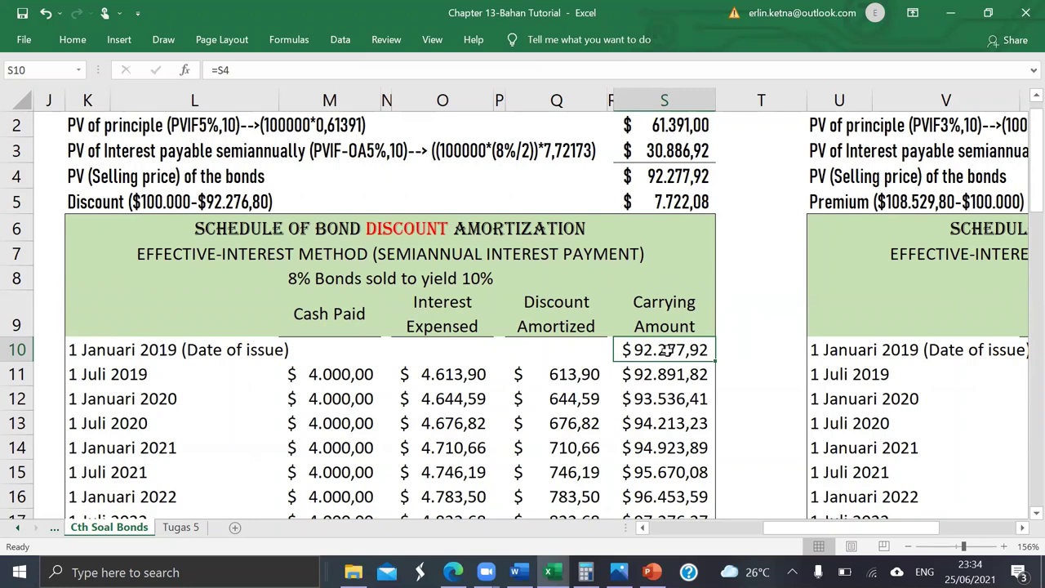
scroll(667, 350, up, 1)
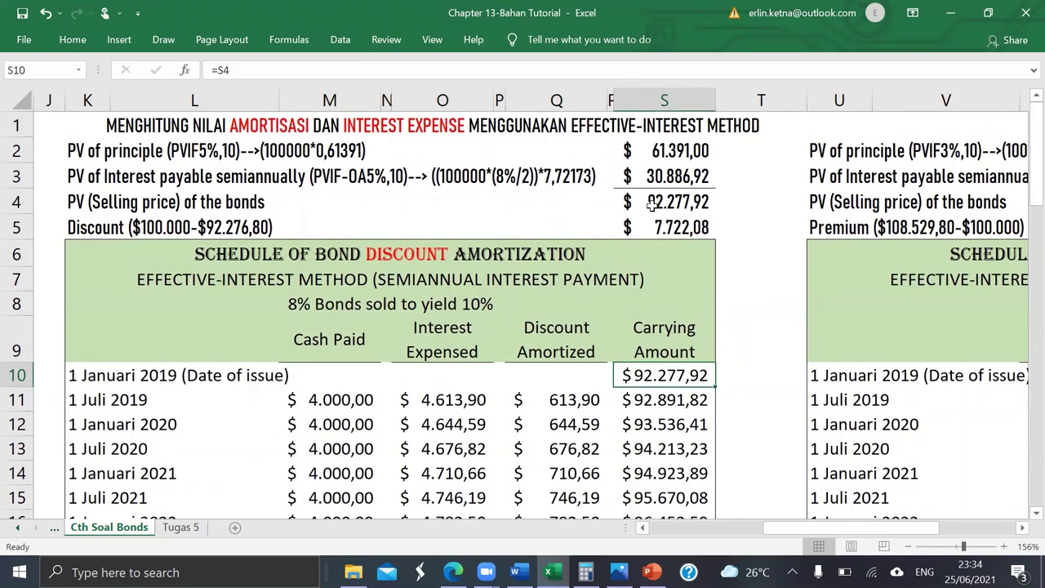
double_click(665, 377)
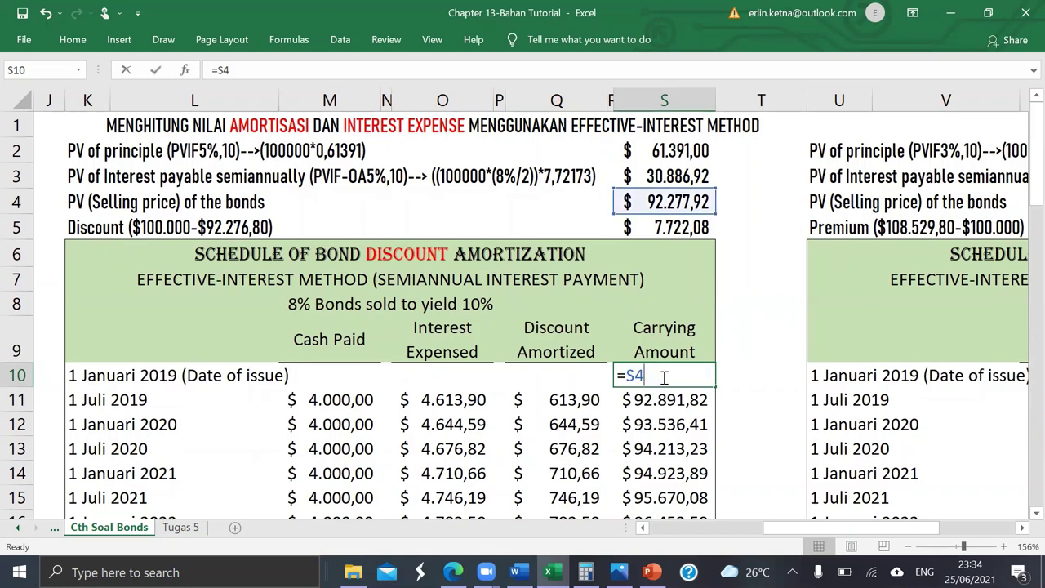
key(Return)
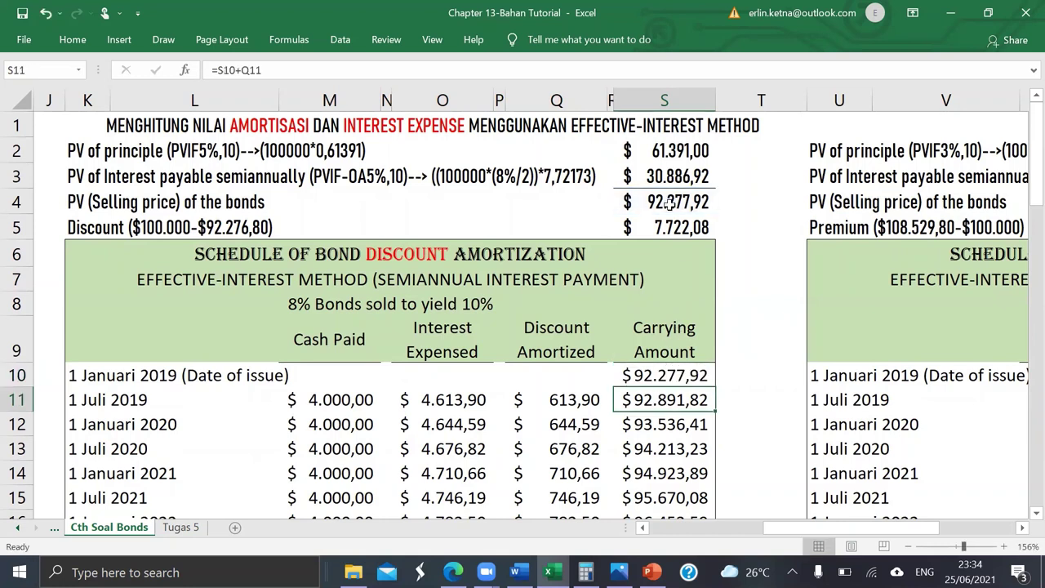
Step: Inspect the Cash Paid formula for 1 Juli 2019 in M11 of the discount amortization schedule
click(342, 400)
scroll(342, 400, down, 2)
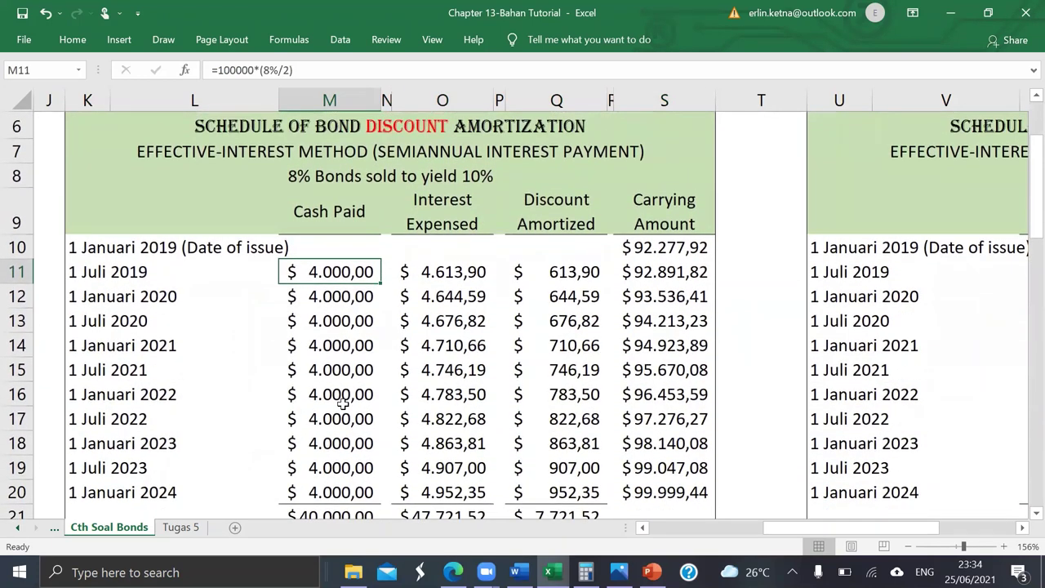
double_click(324, 271)
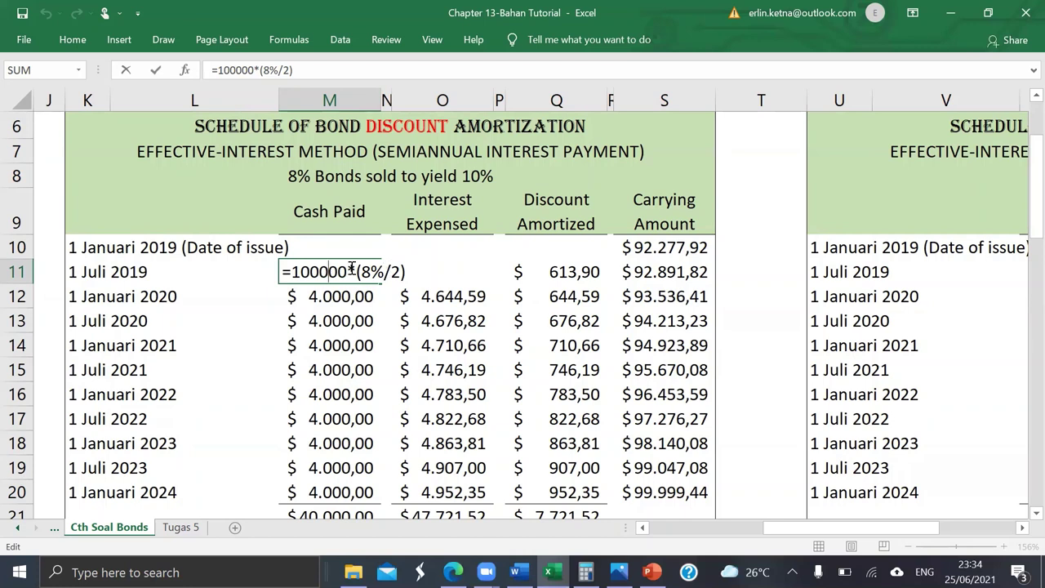
key(Return)
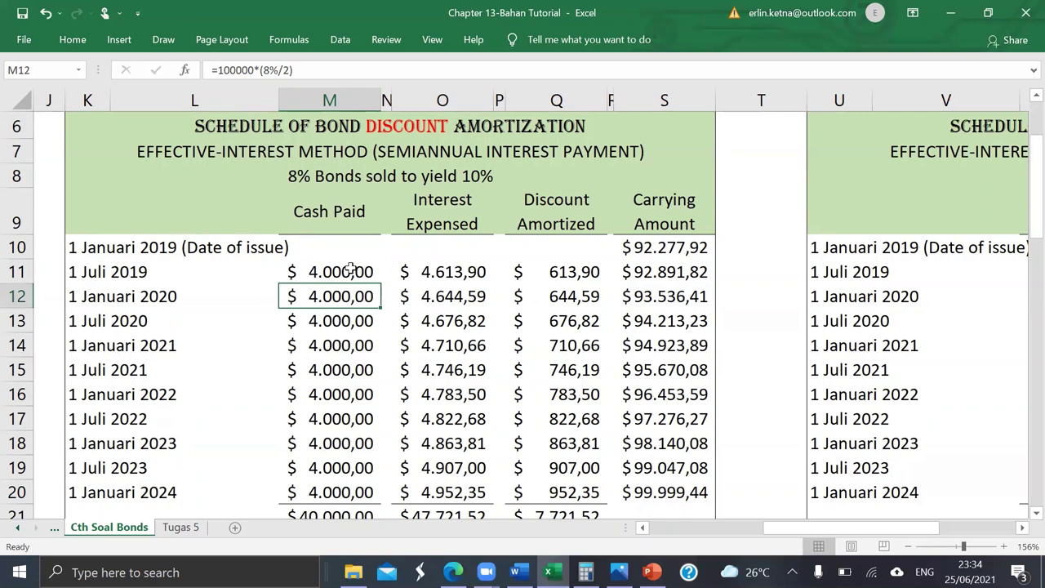
click(352, 271)
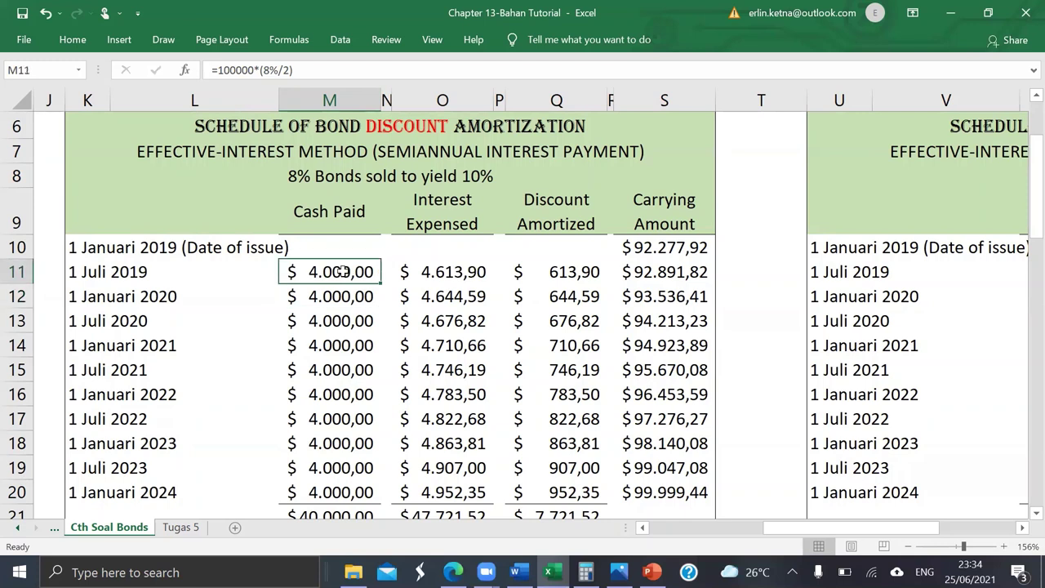
Step: Inspect the Interest Expensed formula for 1 Juli 2019 in O11 and its carrying amount reference
click(446, 276)
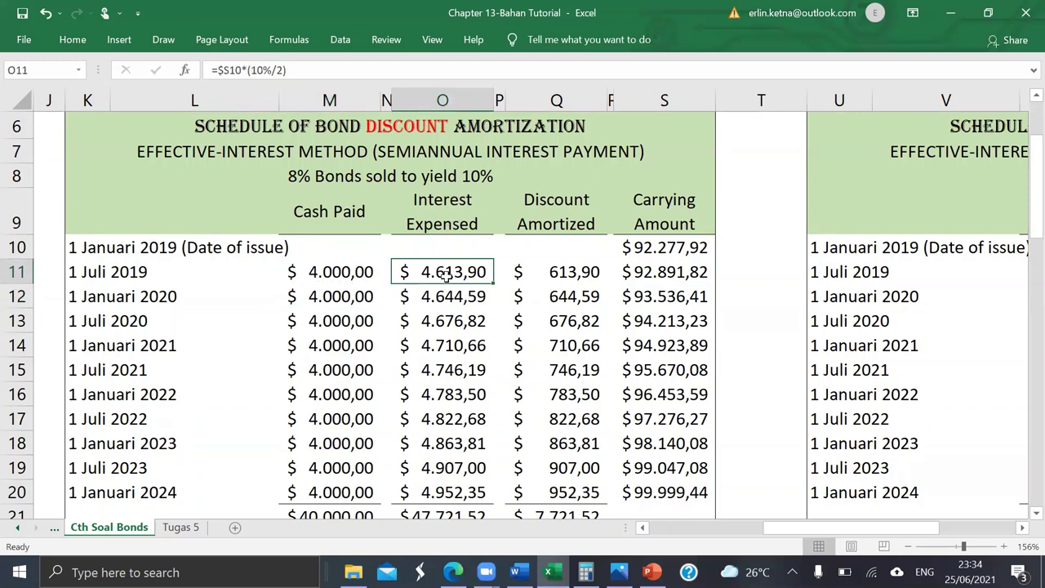
double_click(447, 276)
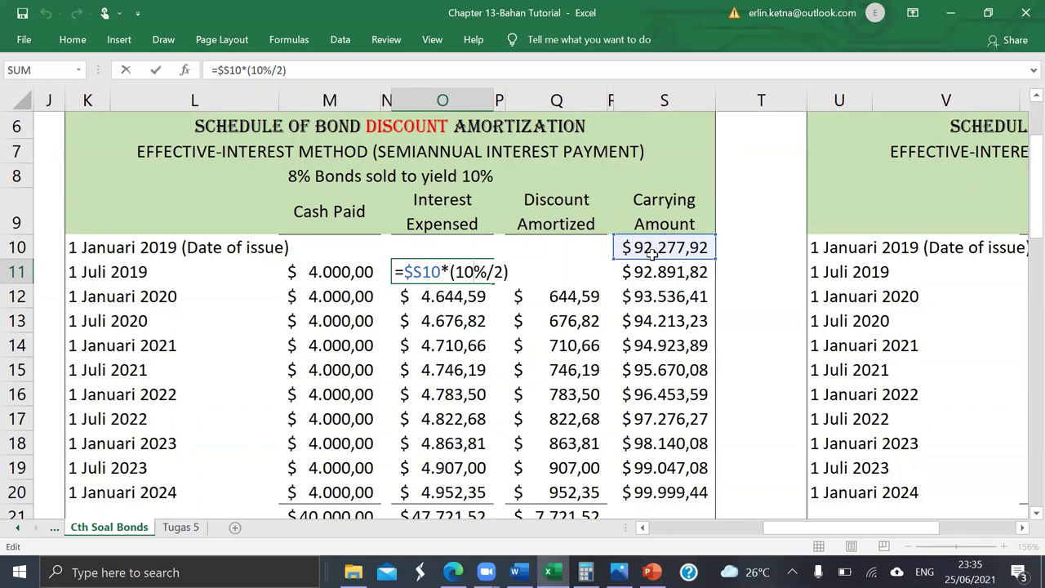
key(Return)
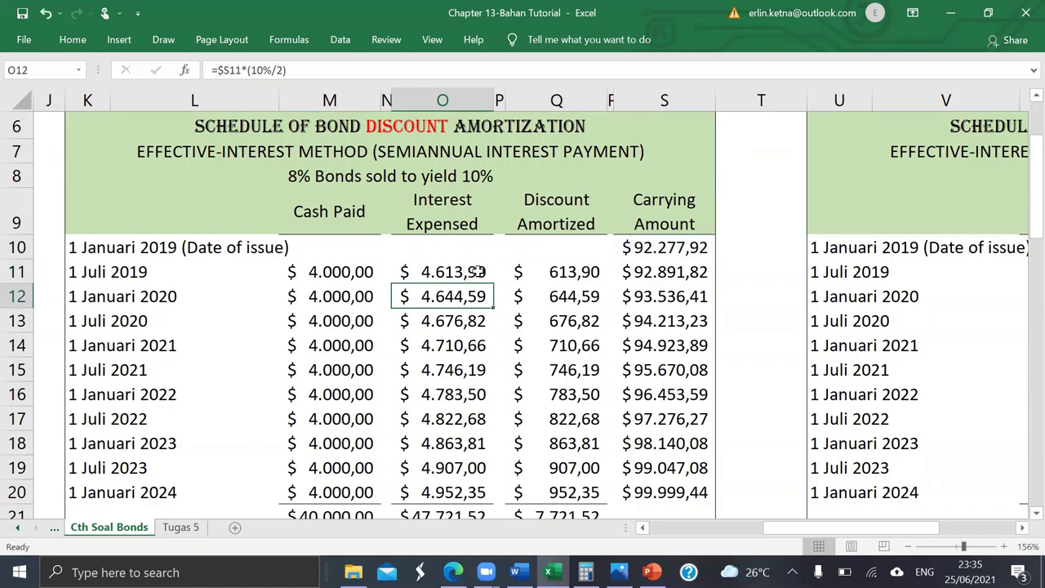
Step: Inspect the Discount Amortized formula for 1 Juli 2019 in Q11 with its referenced interest and cash cells
click(549, 274)
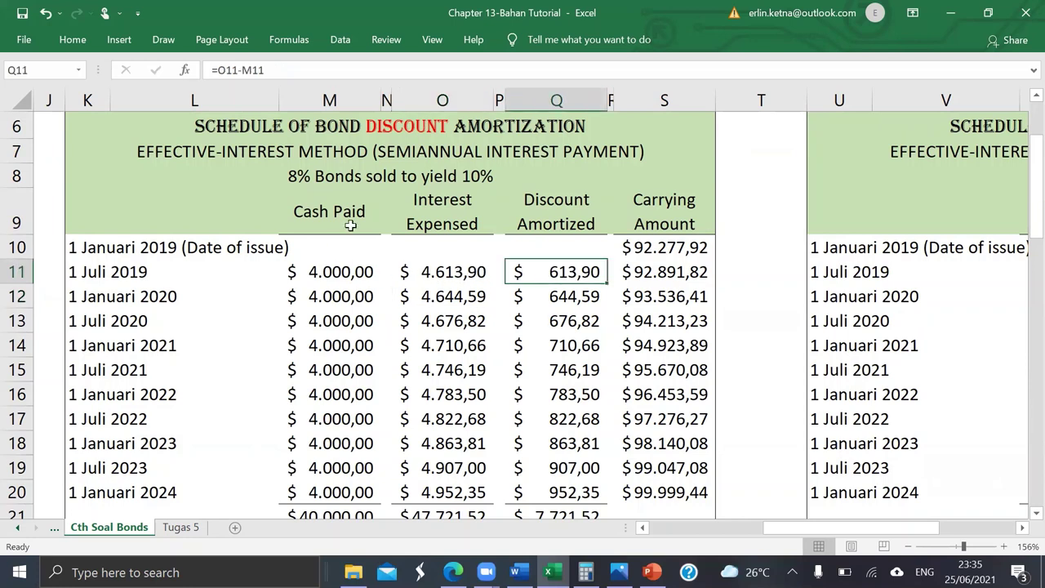
double_click(546, 272)
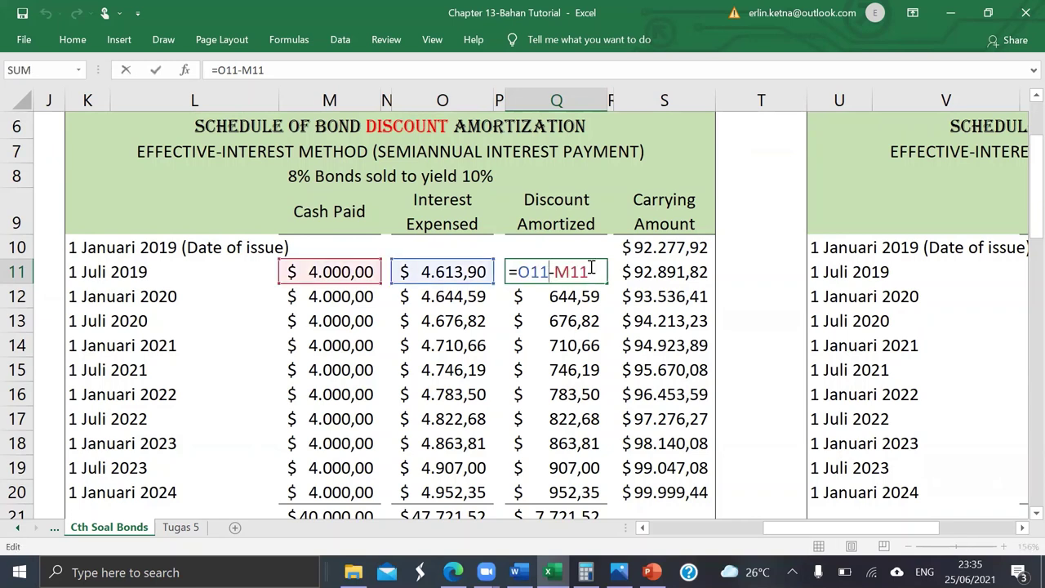
key(Return)
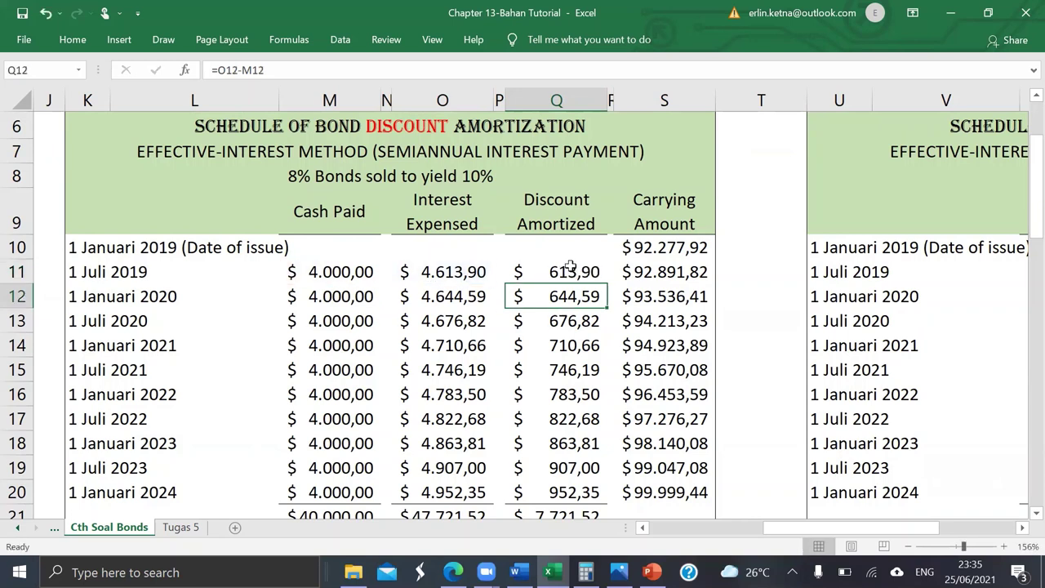
double_click(565, 271)
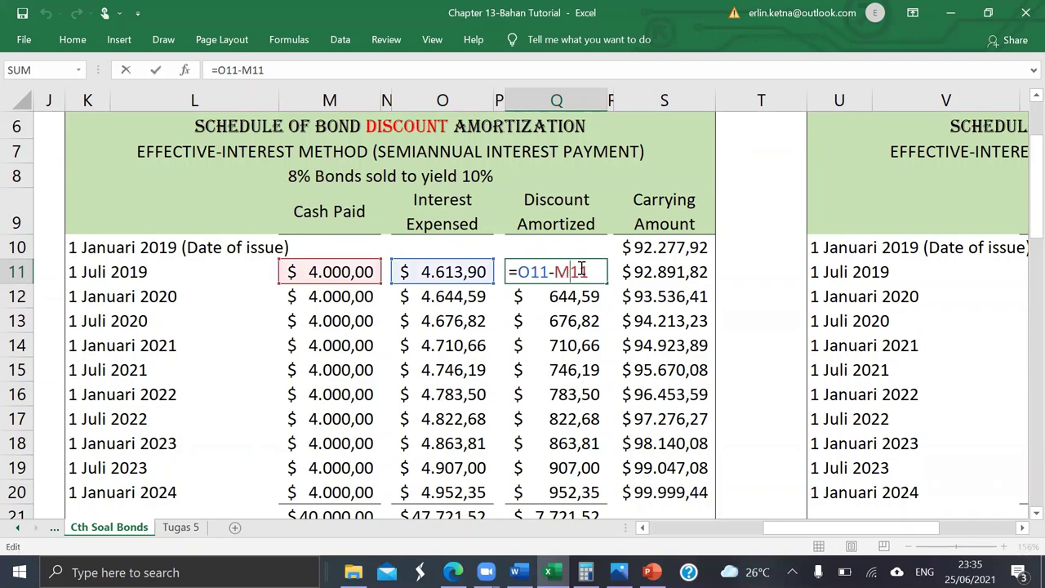
key(Return)
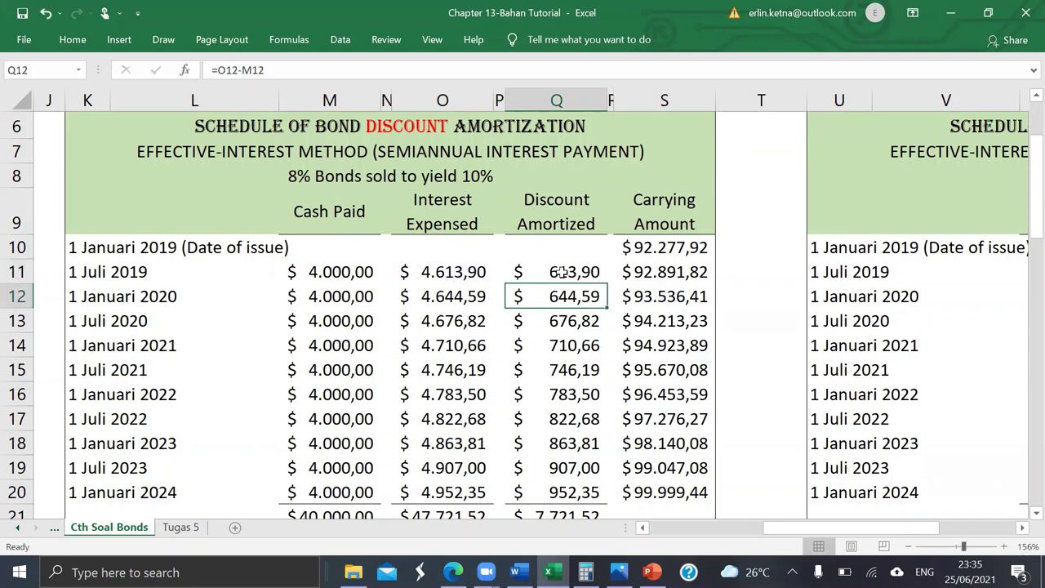
click(562, 273)
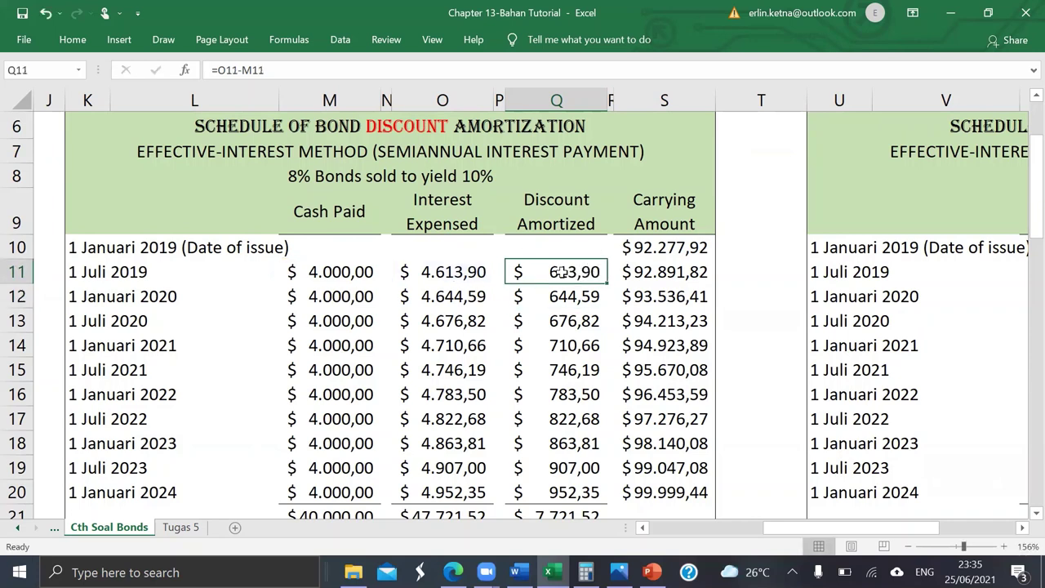
Step: Compare the issue date and final carrying amounts in S10 and S20, and inspect the 1 Juli 2019 carrying amount formula in S11
click(664, 247)
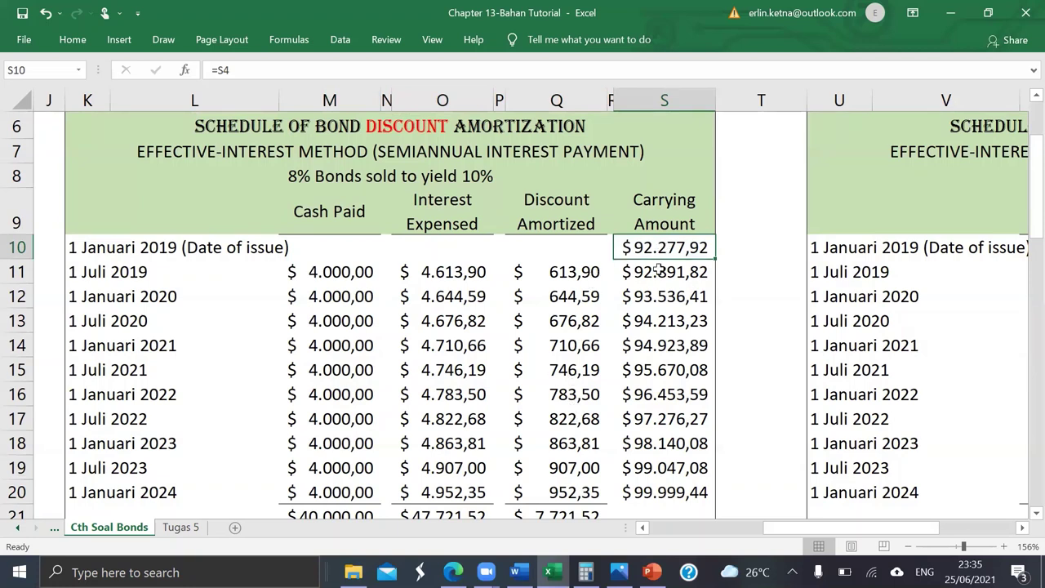
click(648, 496)
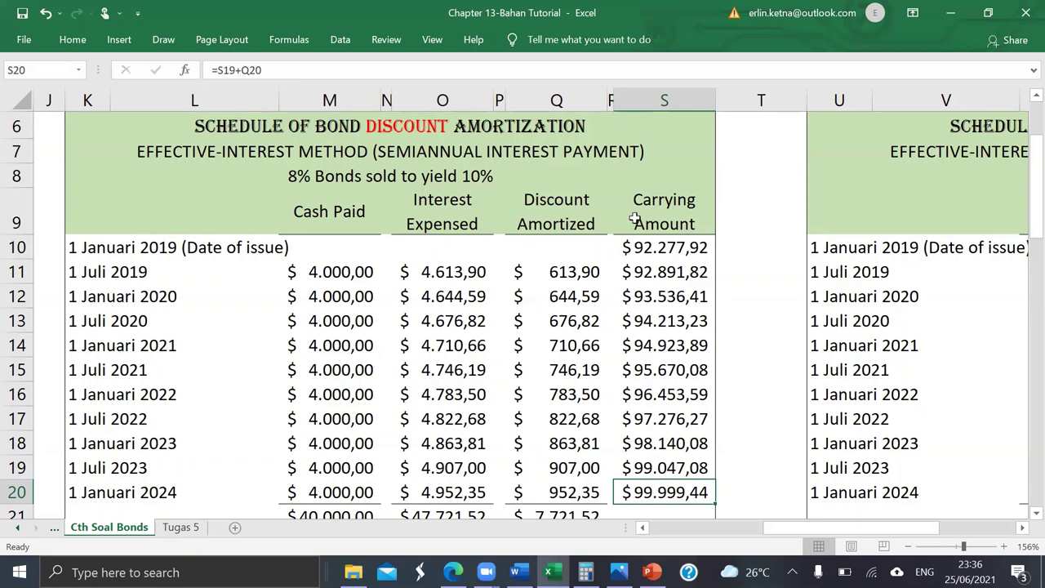
click(680, 254)
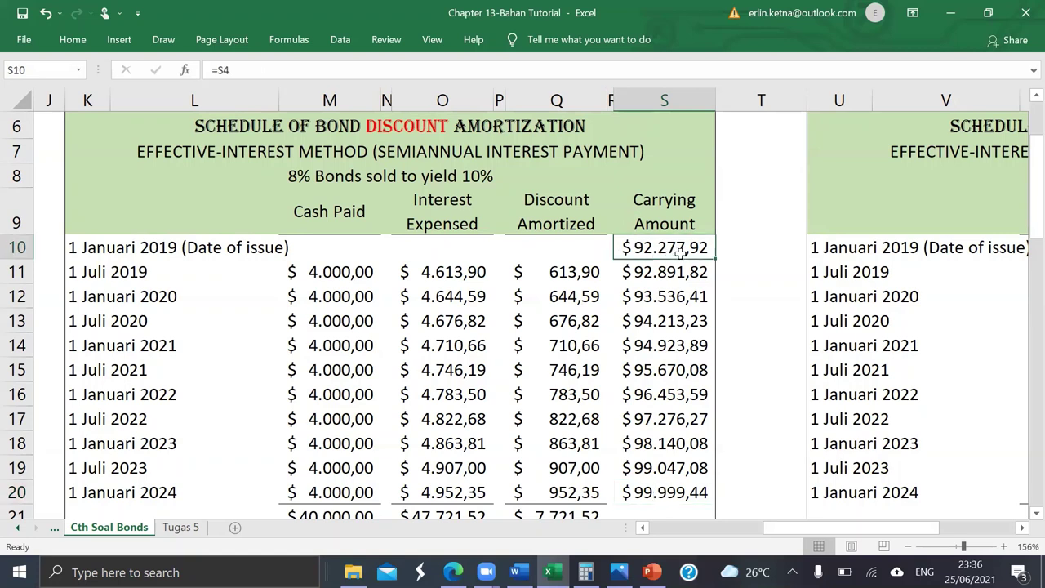
click(644, 272)
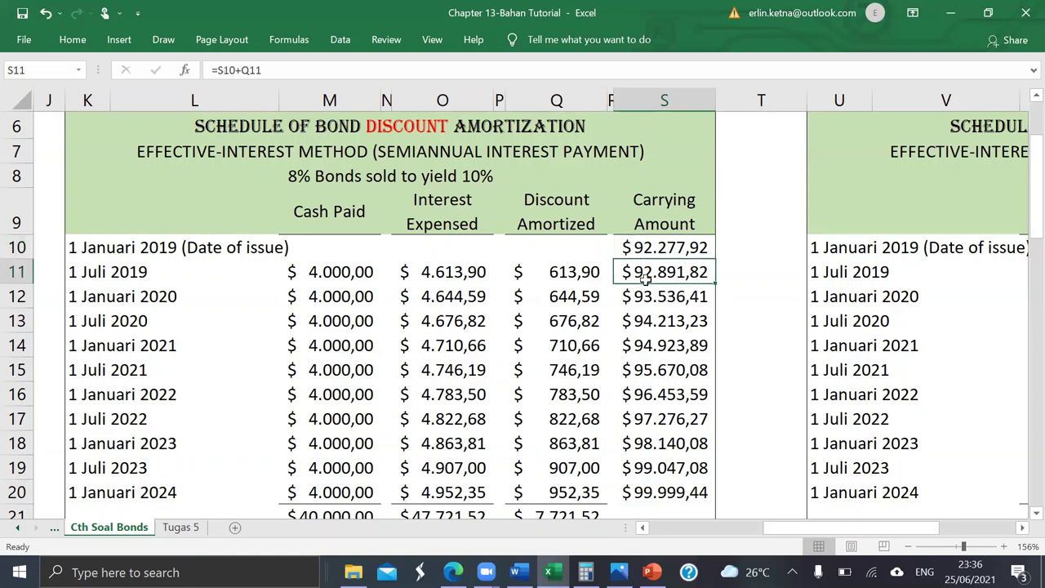
double_click(644, 278)
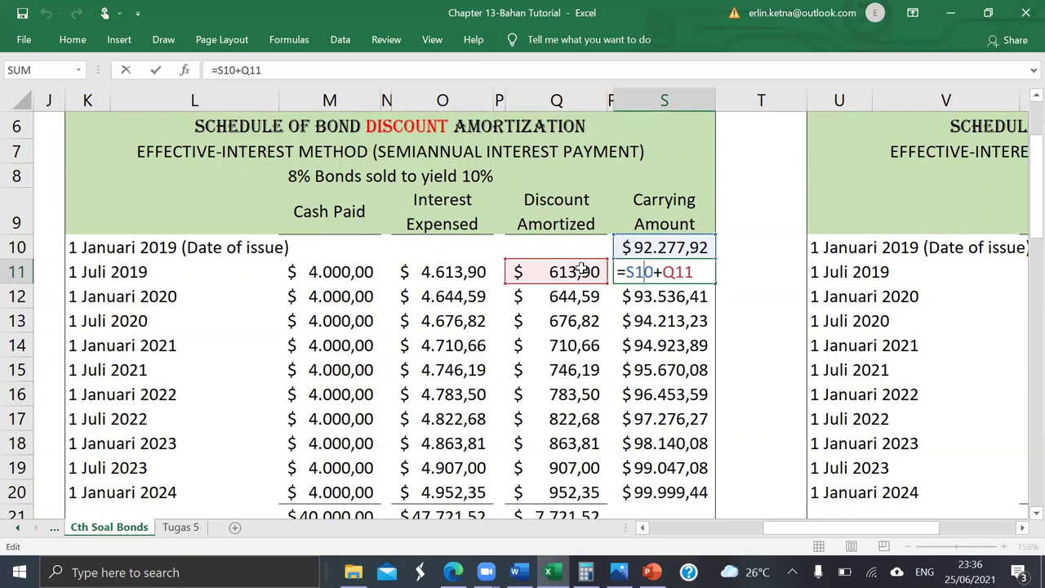
key(Return)
Step: Inspect the 1 Januari 2020 formulas for Cash Paid, Interest Expensed and Discount Amortized in M12, O12 and Q12
click(311, 294)
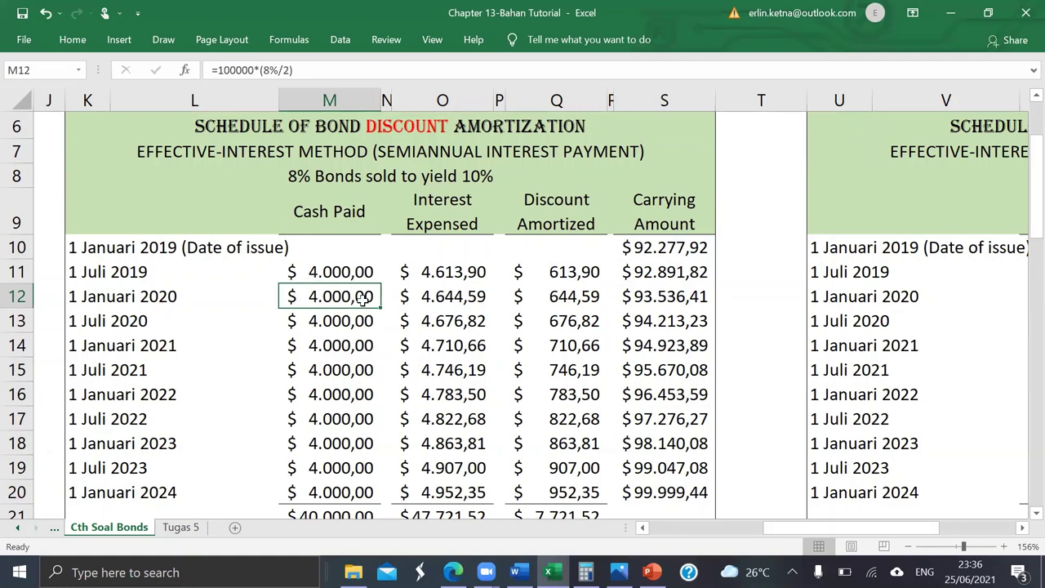
click(439, 300)
double_click(438, 300)
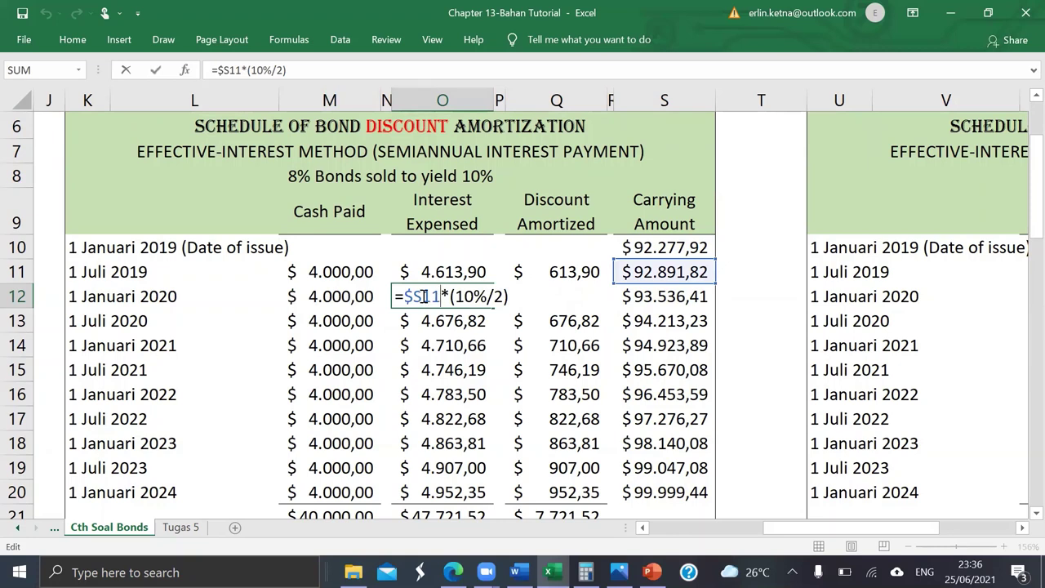
click(423, 297)
click(473, 296)
key(Return)
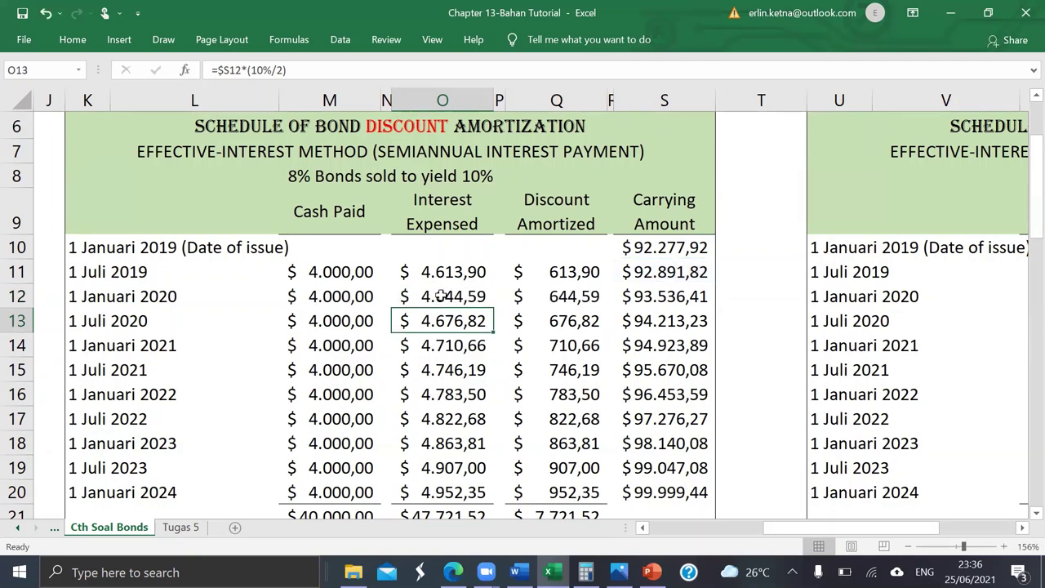
click(562, 292)
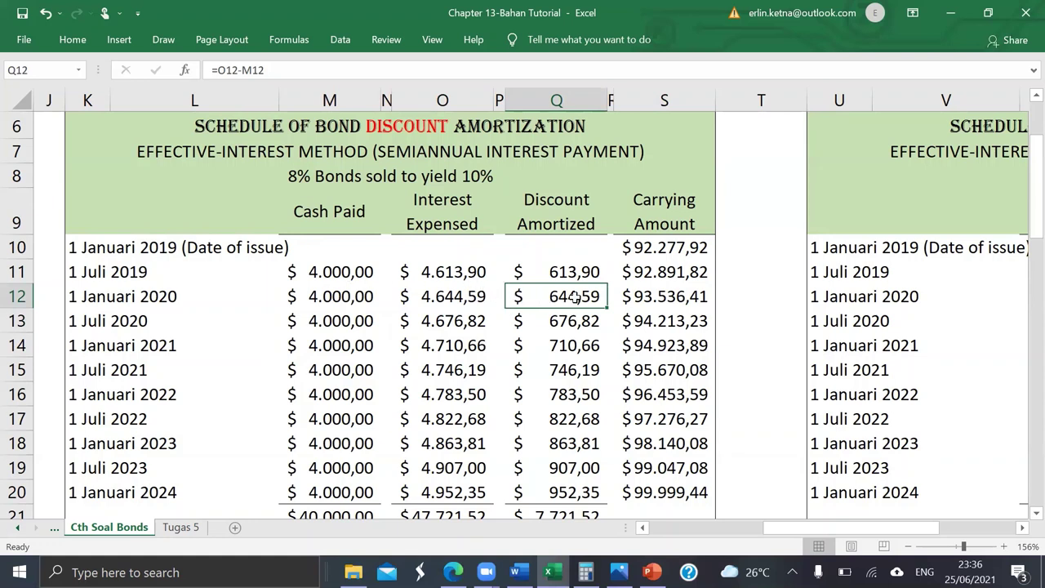
Step: Check the Carrying Amount formulas from 1 Januari 2020 through 1 Juli 2021 in S12 to S15, one by one
double_click(648, 300)
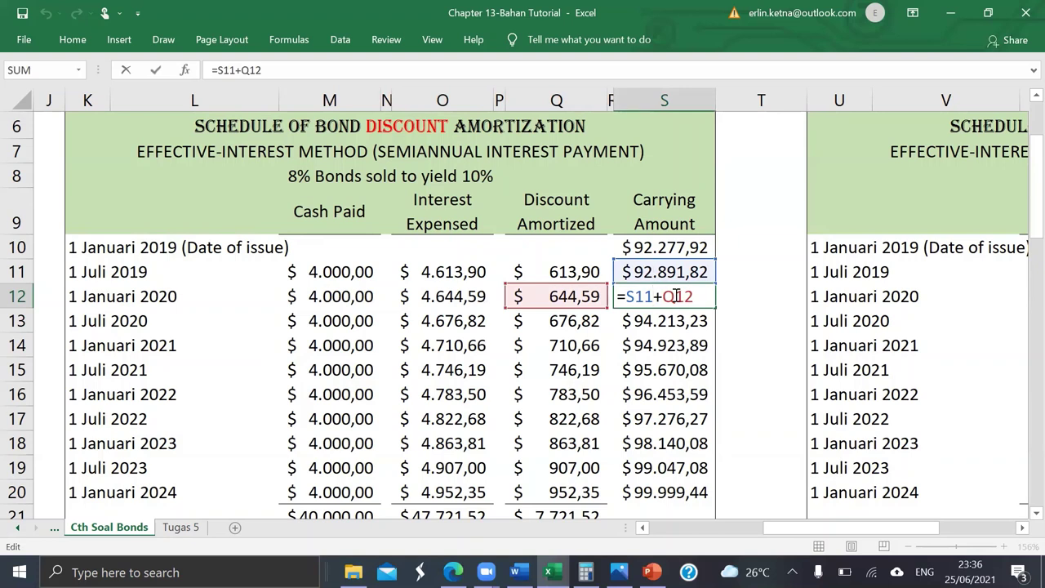
key(Return)
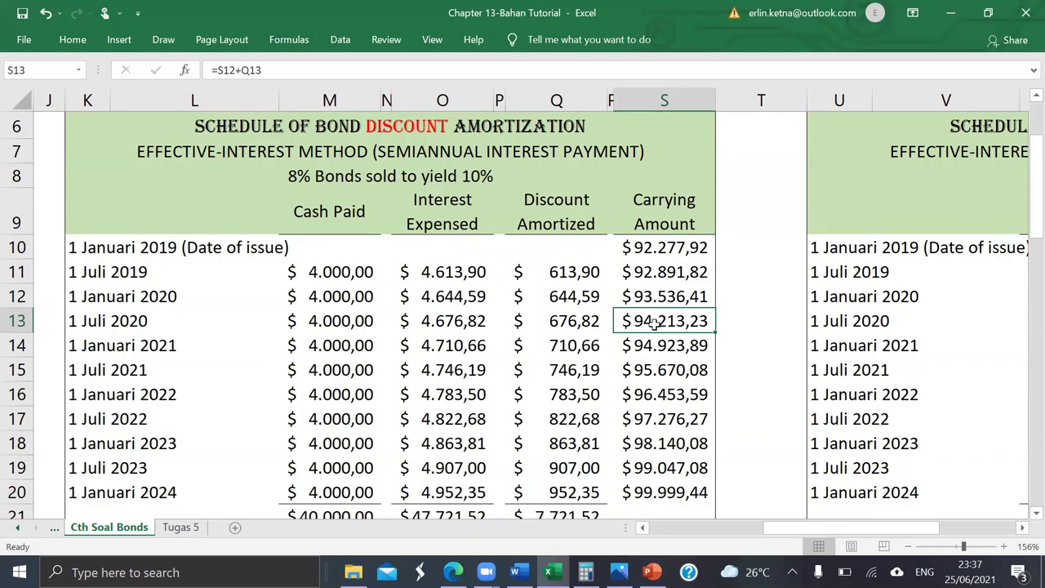
double_click(654, 324)
key(Return)
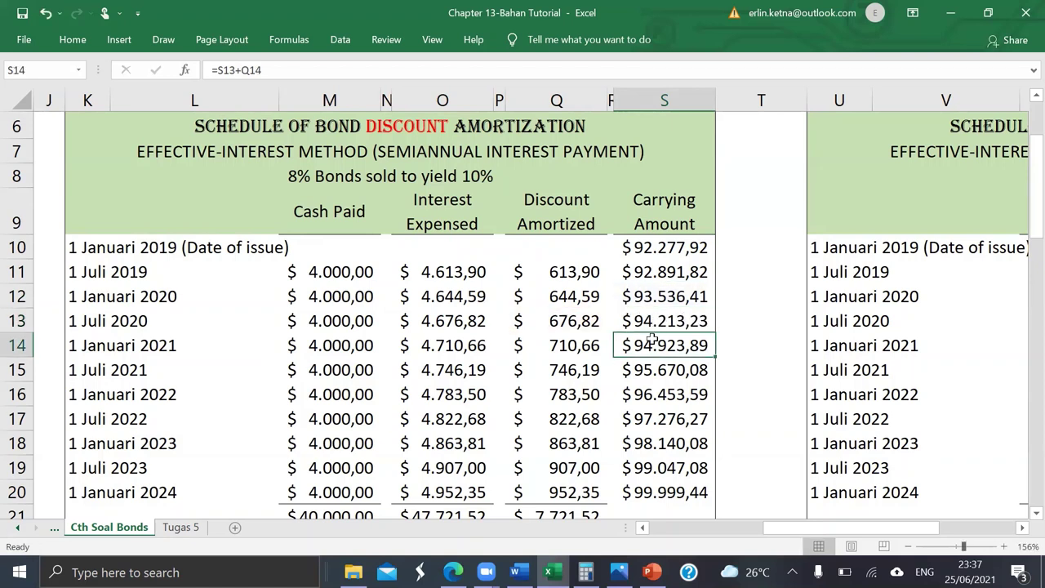
double_click(654, 340)
key(Return)
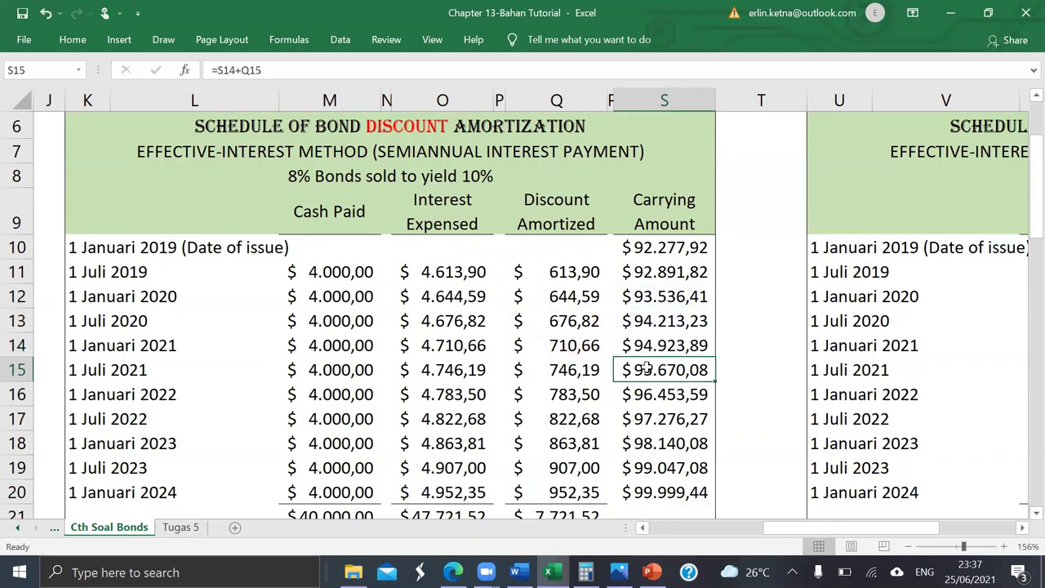
double_click(645, 372)
key(Return)
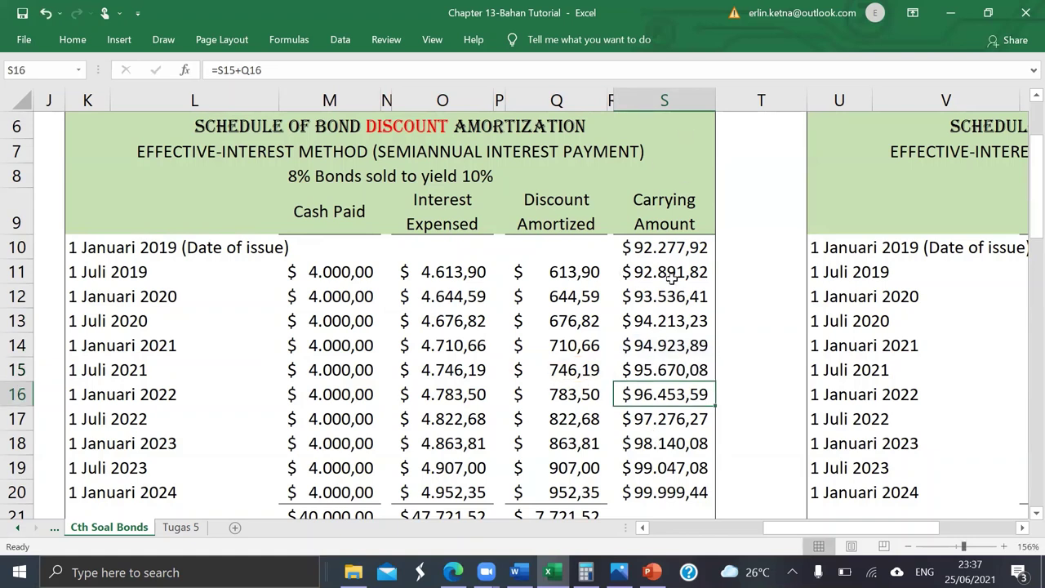
Step: Review the issue date carrying amount in S10 and trace the 1 Juli 2019 row from Cash Paid across to Carrying Amount
click(656, 247)
key(Right)
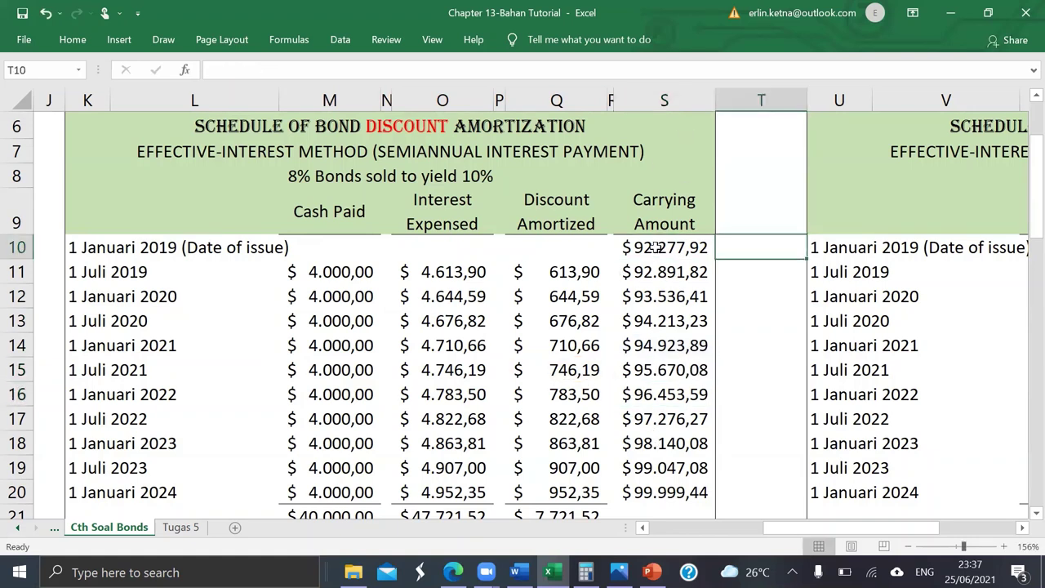
click(343, 280)
key(Right)
key(Right)
key(Right)
key(Right)
key(Right)
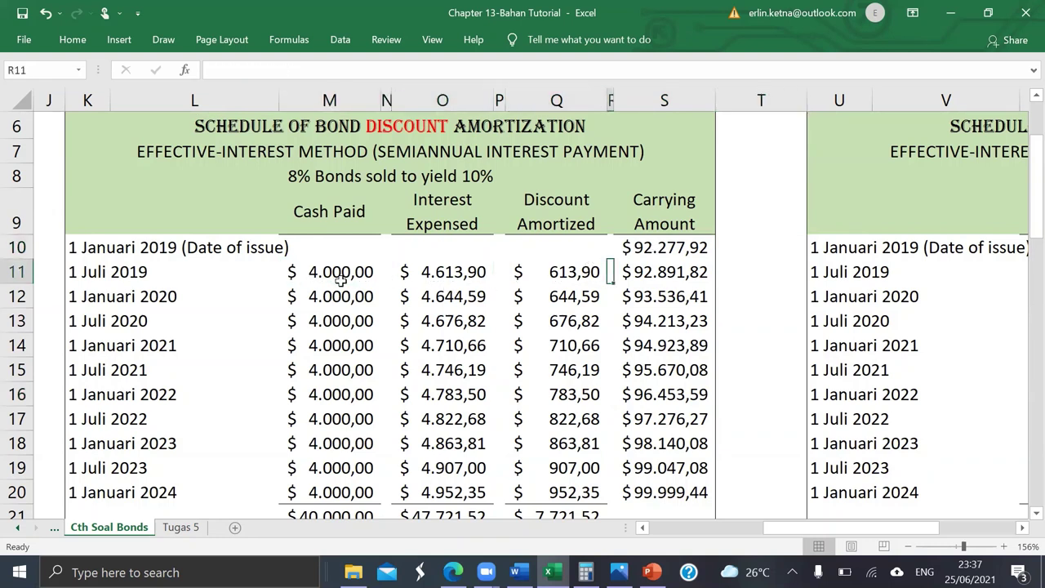
key(Right)
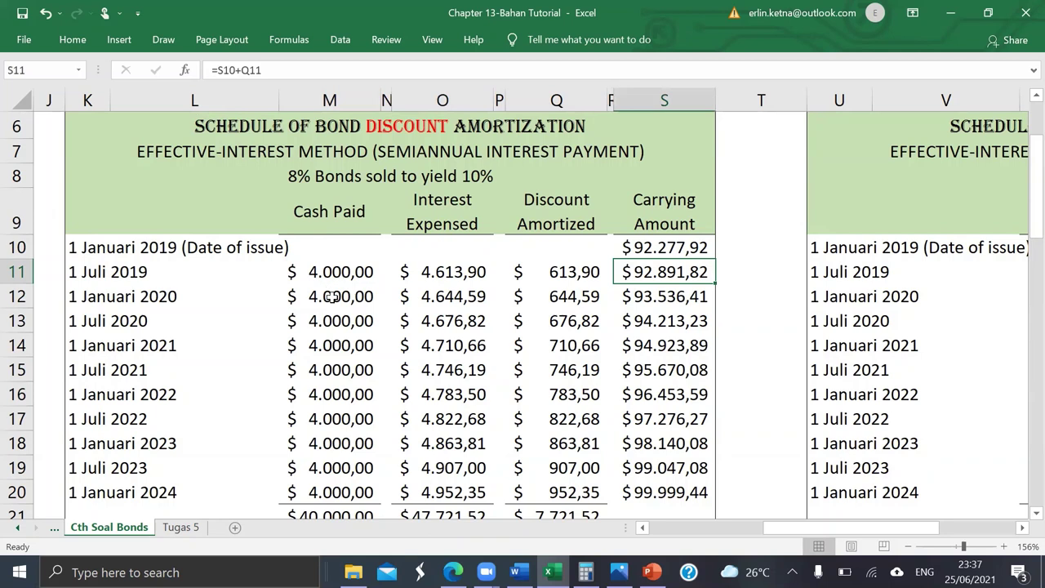
Step: Trace the 1 Januari 2020 row from Cash Paid in M12 across to Carrying Amount in S12
click(333, 297)
key(Right)
key(Right)
key(Right)
key(Right)
key(Right)
key(Right)
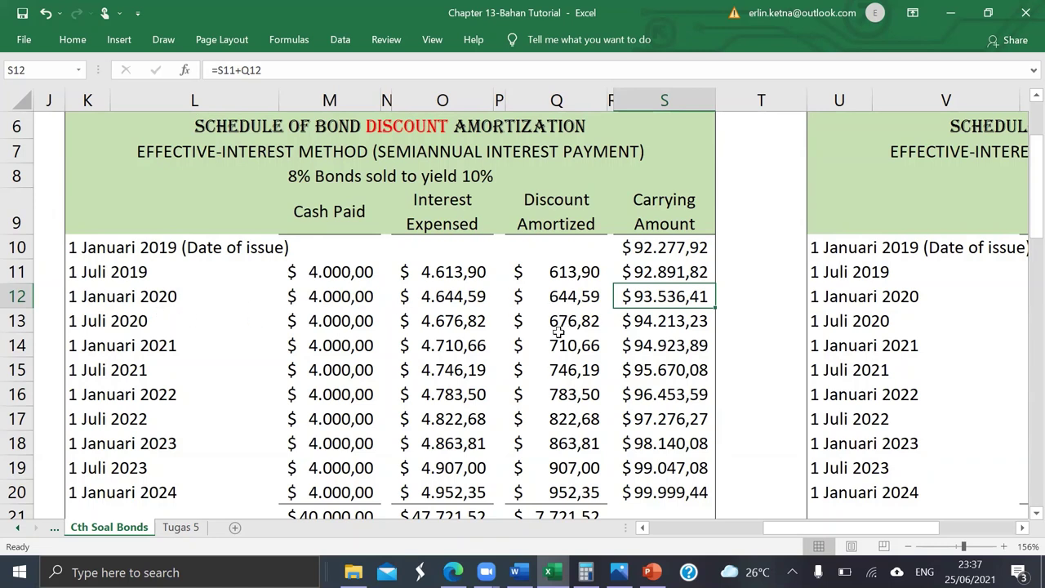
Step: Reduce the final carrying amount in S20 to no decimal places, and restore its two decimals
click(640, 490)
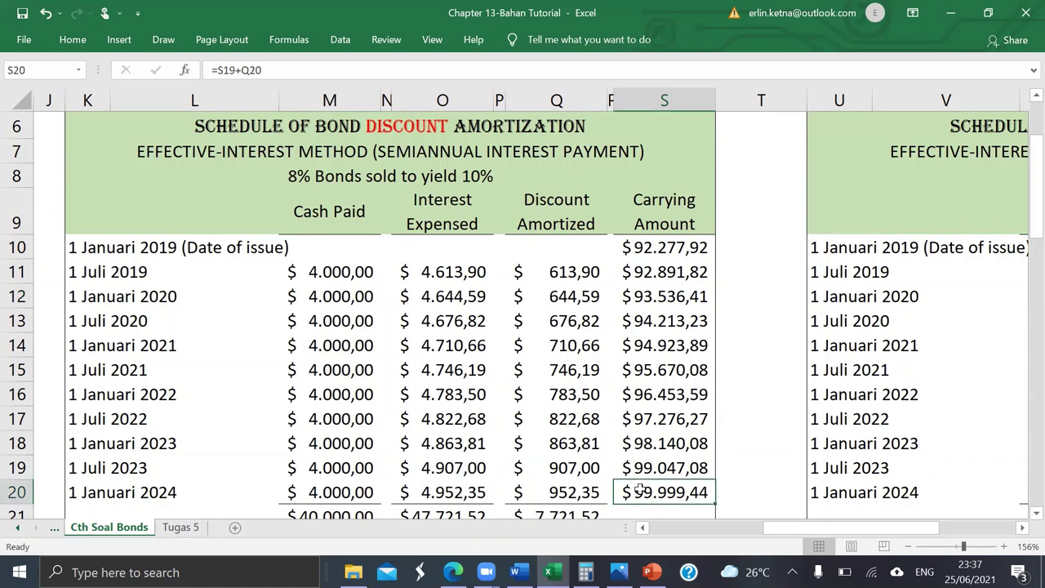
click(74, 39)
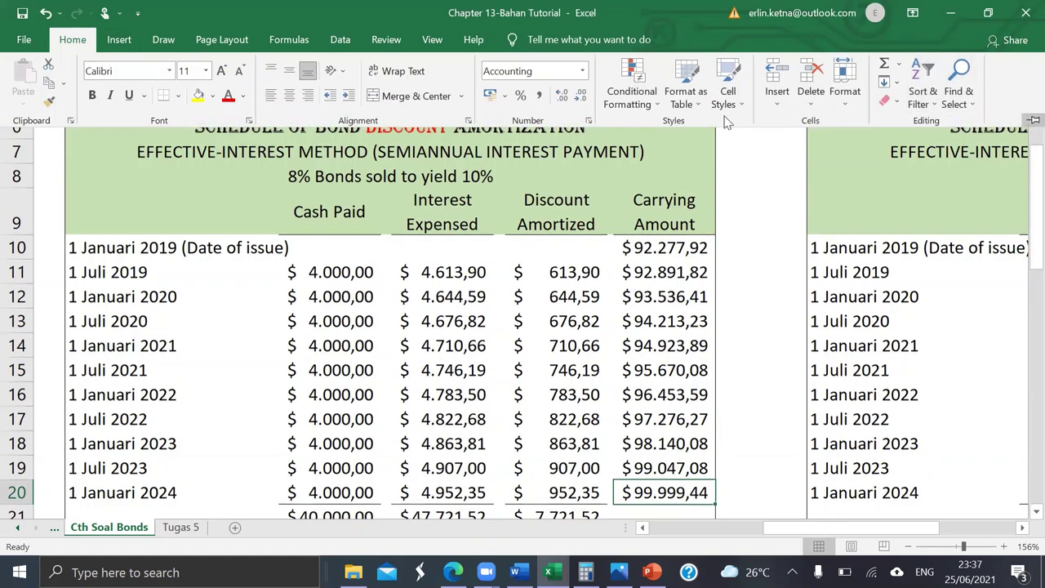
key(ctrl+F1)
click(580, 95)
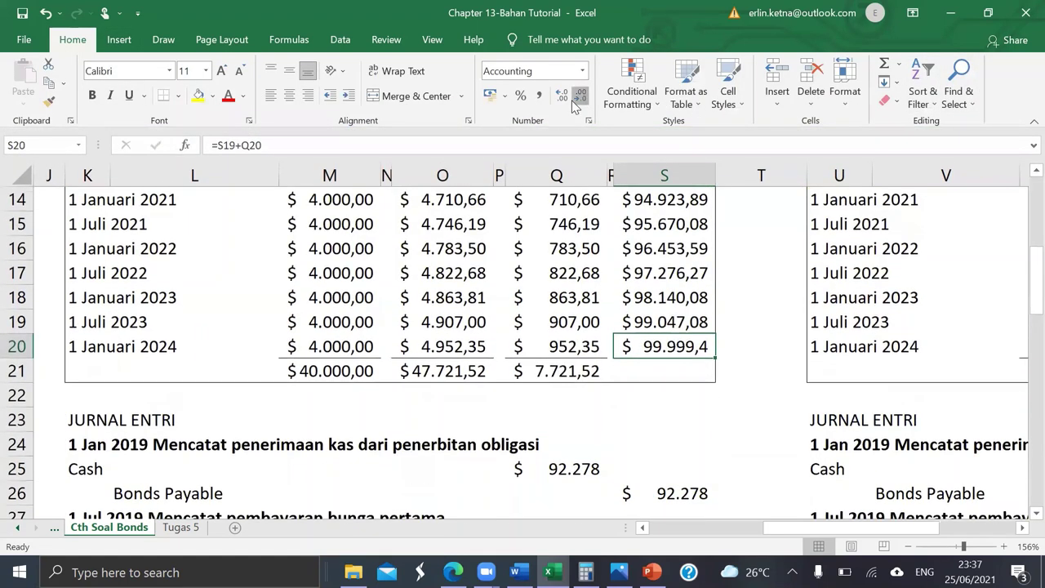
click(578, 96)
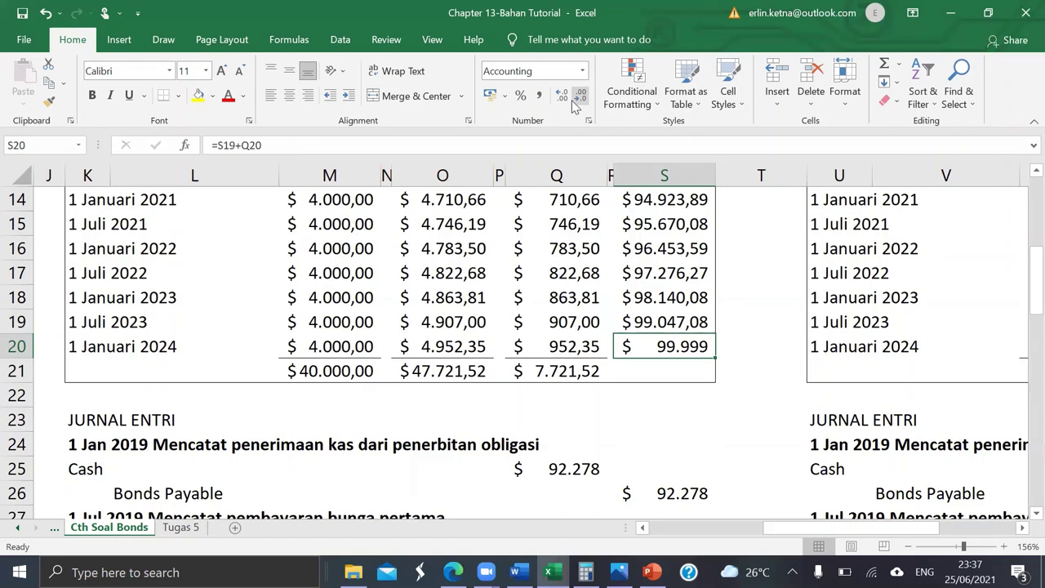
click(563, 97)
click(562, 97)
Step: Review the 1 Januari 2024 row's Interest Expensed, Discount Amortized and Cash Paid formulas in O20, Q20 and M20
click(437, 347)
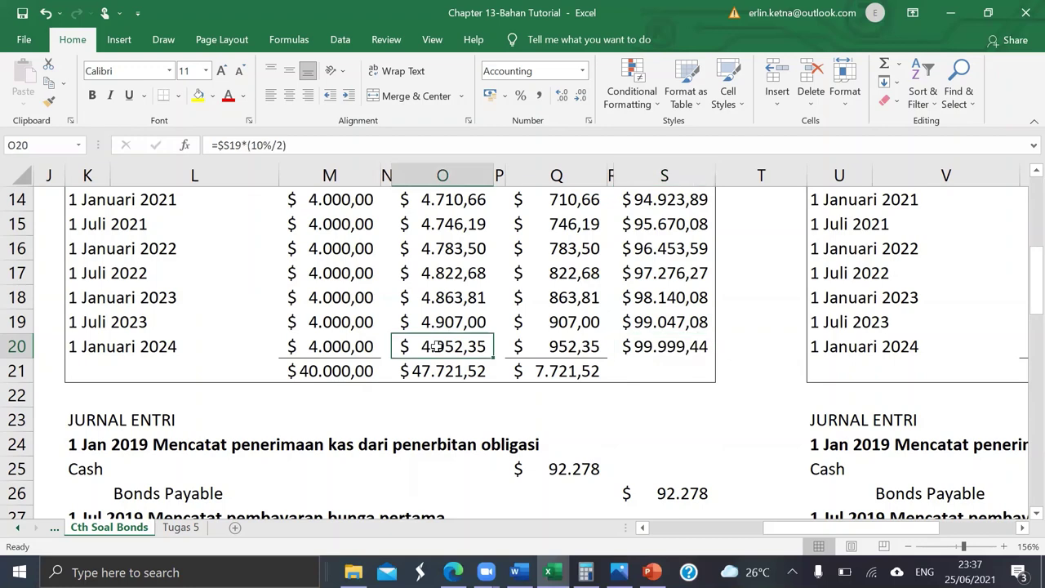
scroll(436, 347, up, 1)
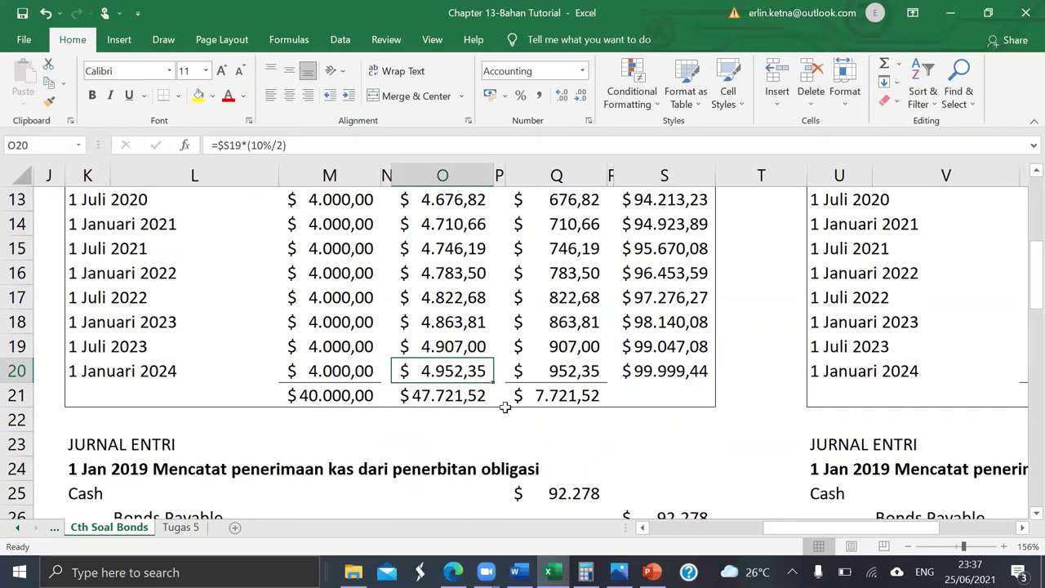
drag(560, 371, 303, 369)
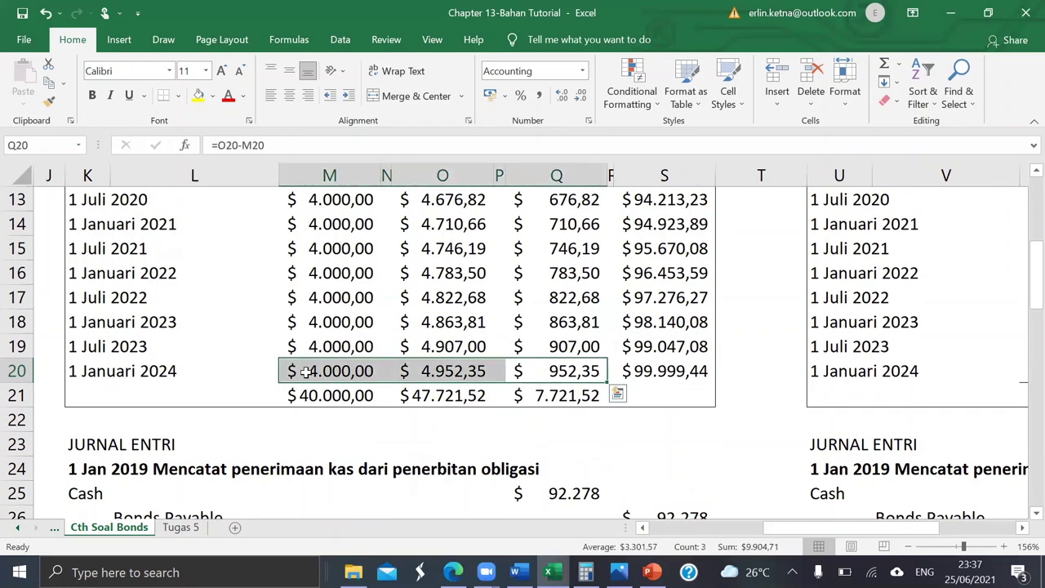
click(304, 372)
scroll(305, 372, up, 1)
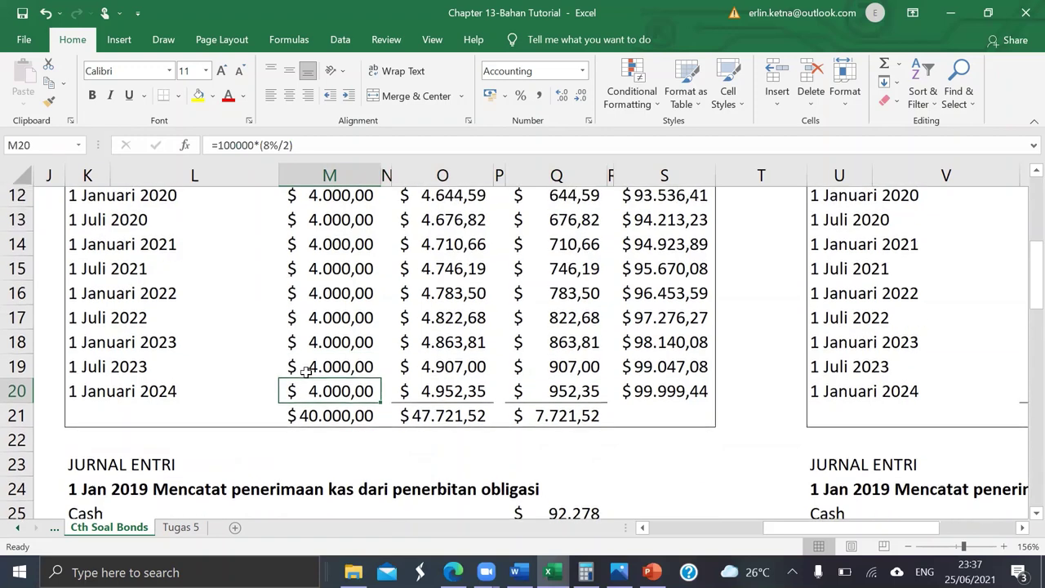
Step: Wrap the interest expense formula in O20 in parentheses and add 0,54, giving =($S19*(10%/2))+0,54
scroll(305, 372, up, 1)
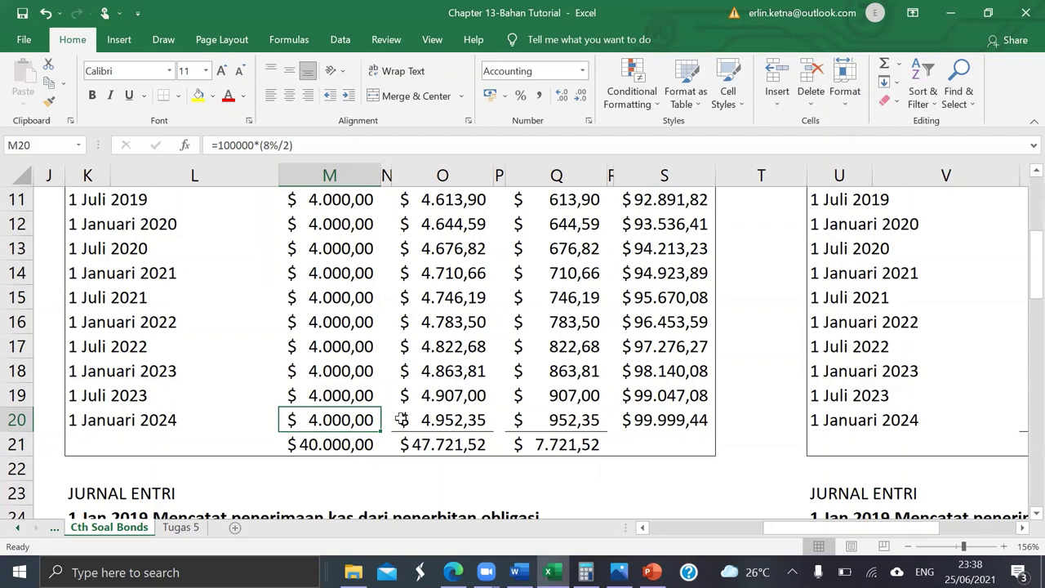
click(427, 423)
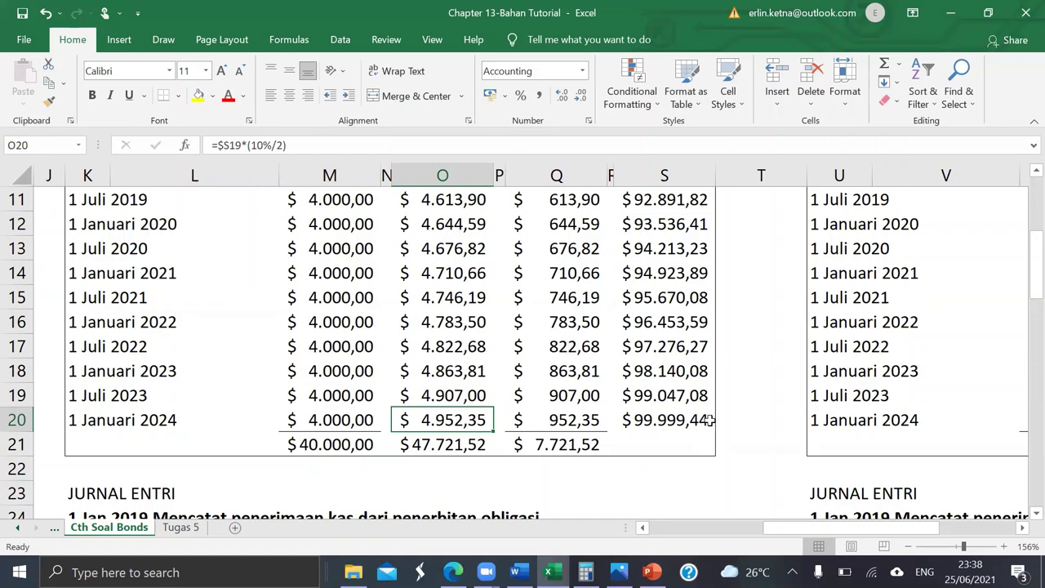
click(302, 145)
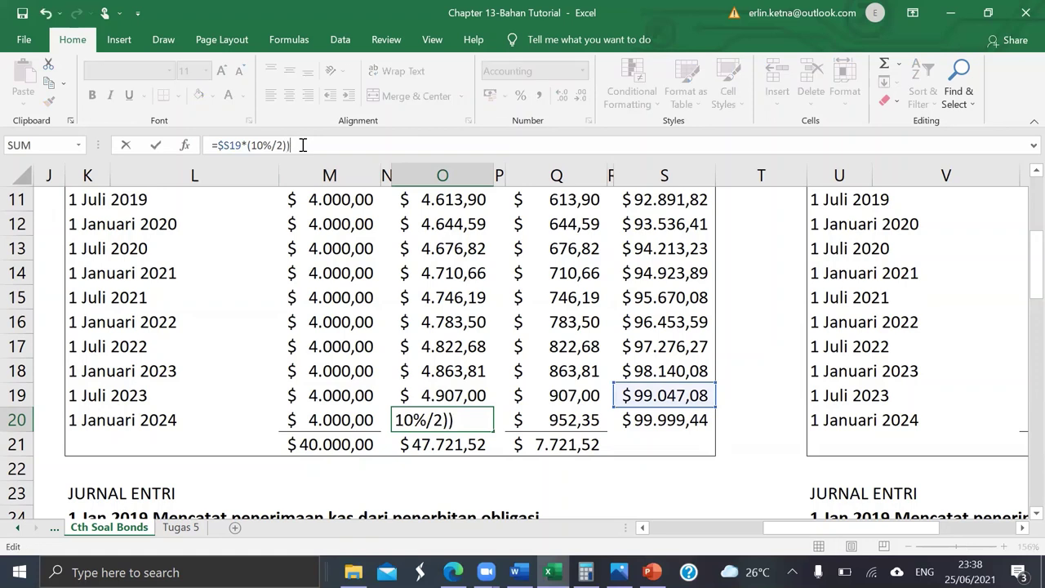
click(216, 145)
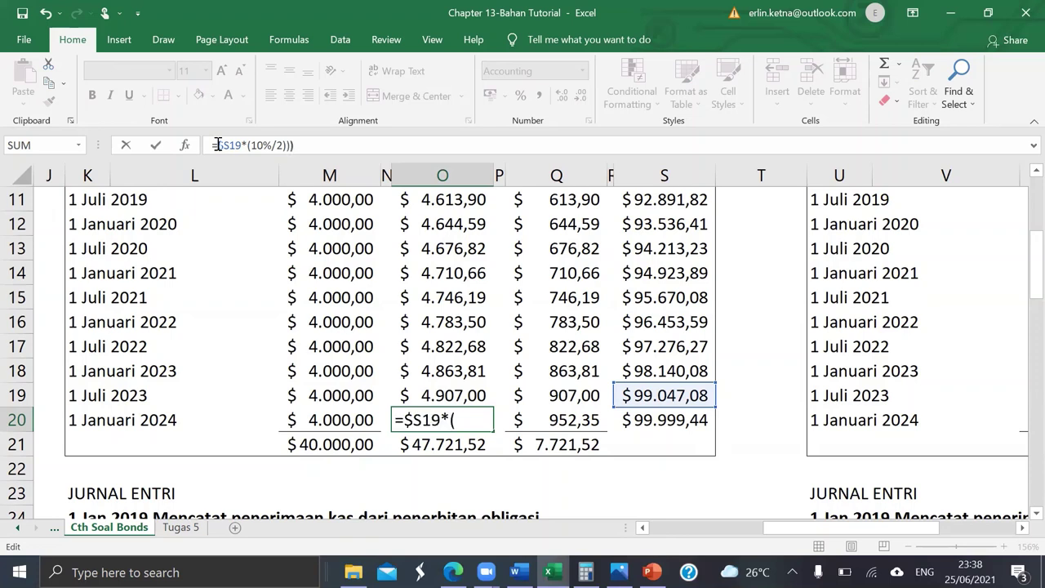
text(()
click(307, 145)
text(+0,54)
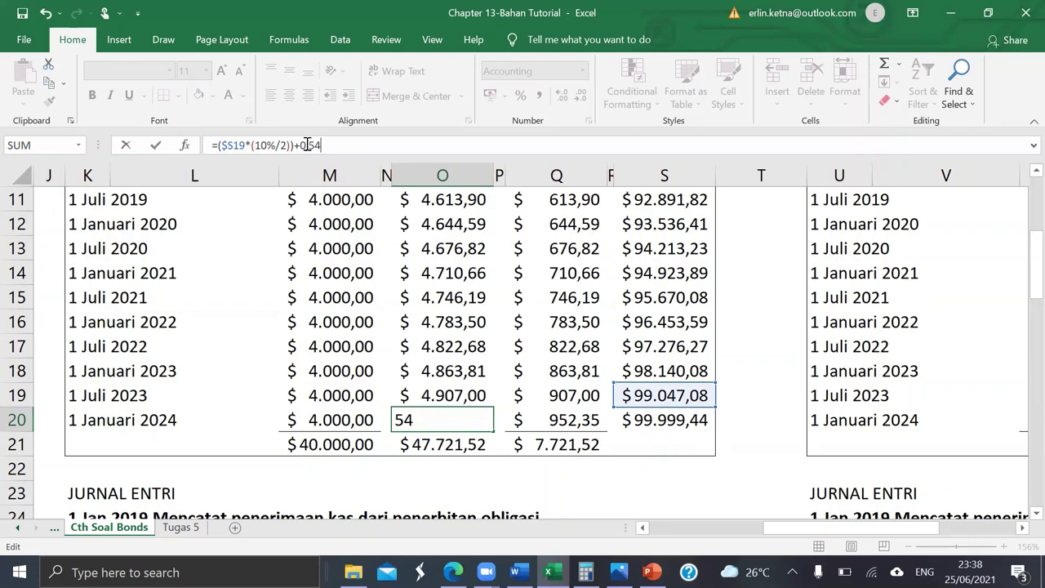
key(Return)
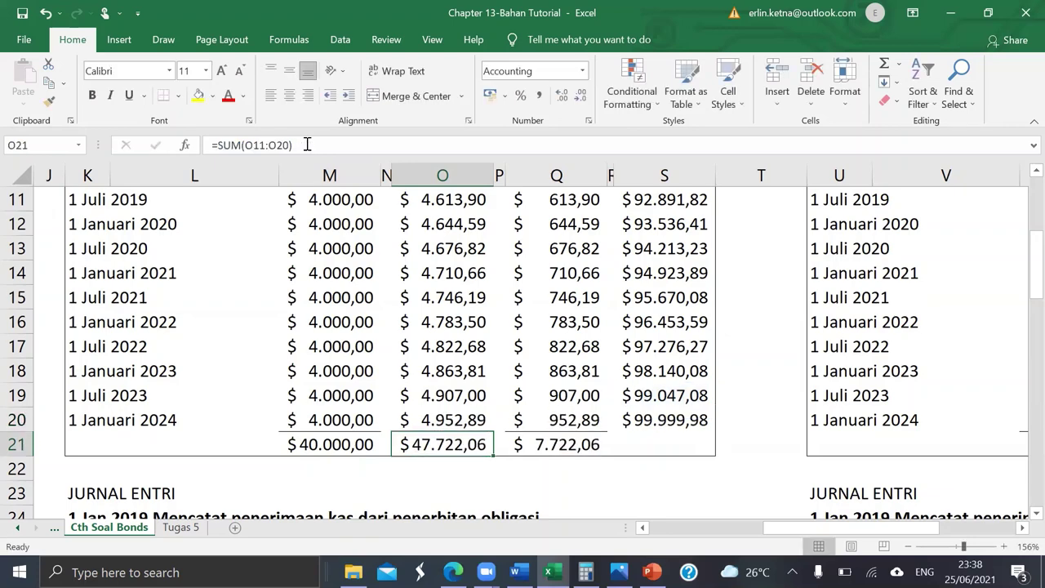
Step: Change the rounding adjustment in the O20 interest expense formula to 0,56
click(459, 423)
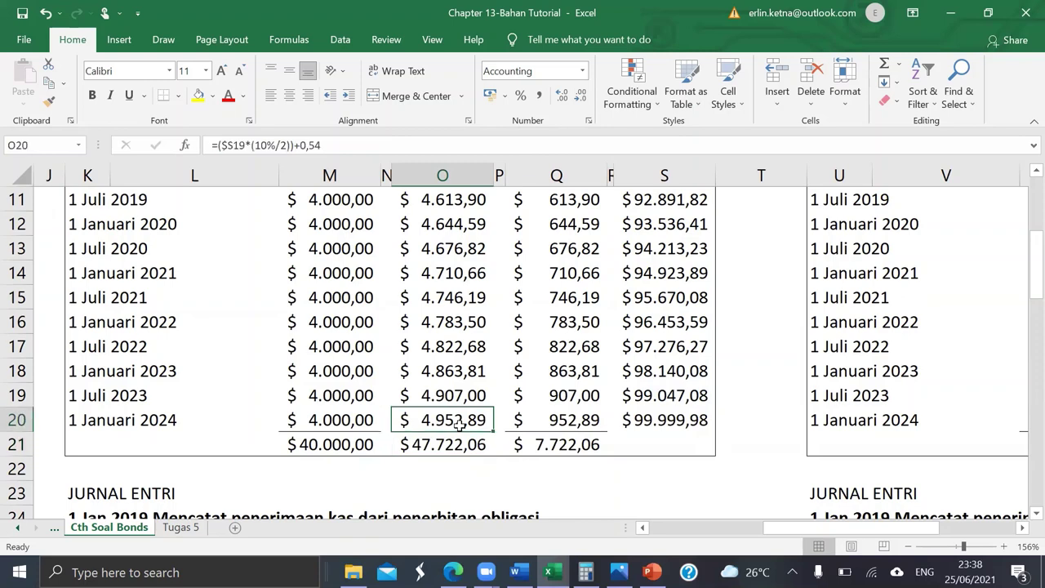
click(334, 145)
key(BackSpace)
text(6)
key(Return)
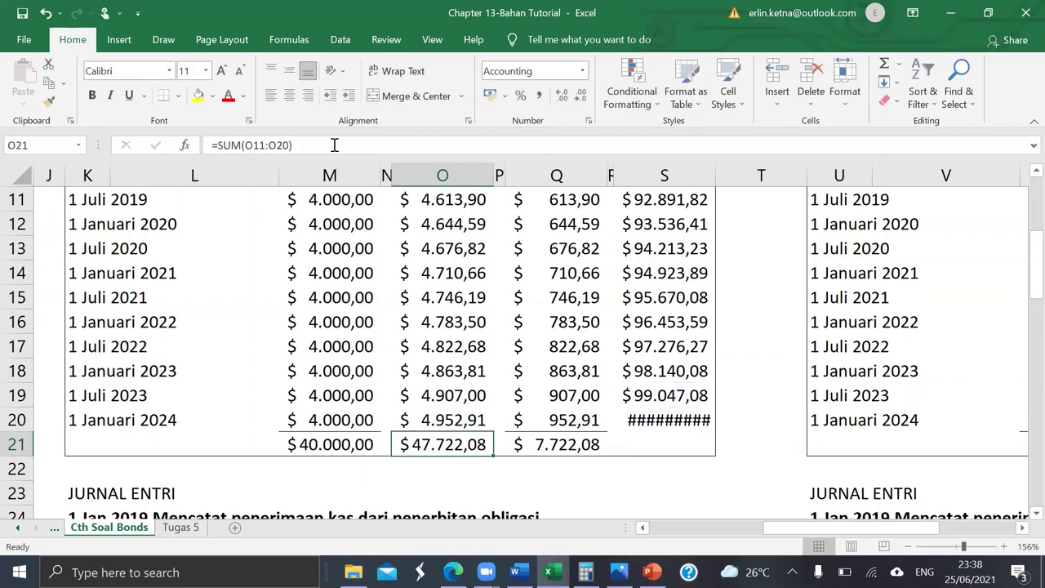
Step: Show the final carrying amount in S20 without decimal places
click(654, 417)
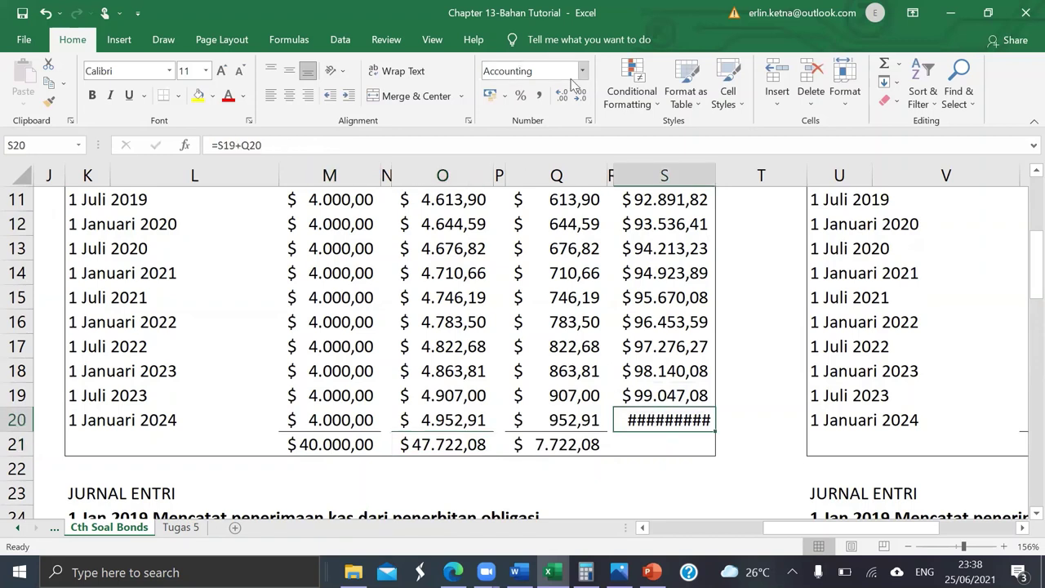
click(588, 103)
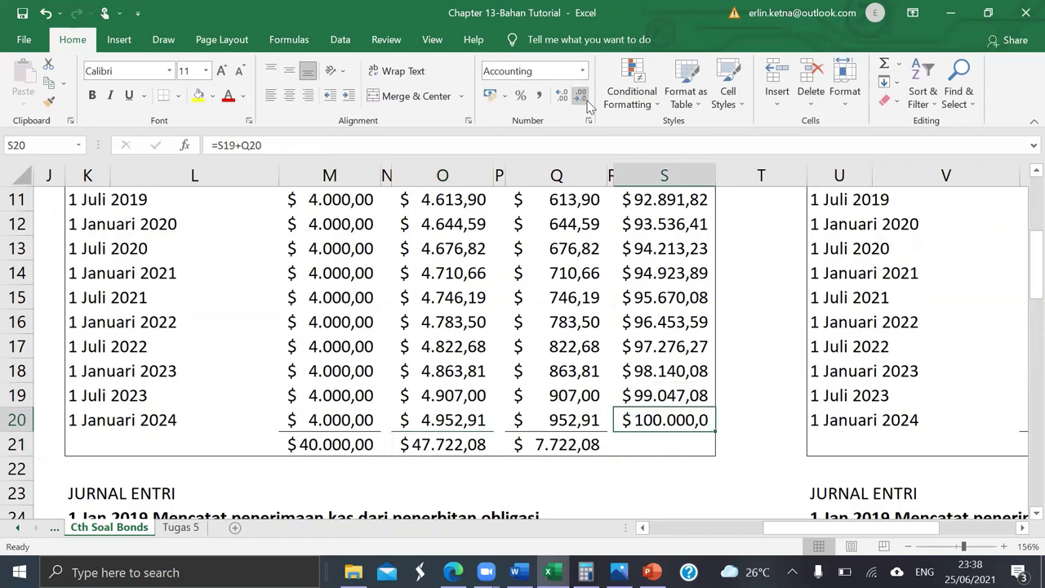
click(588, 103)
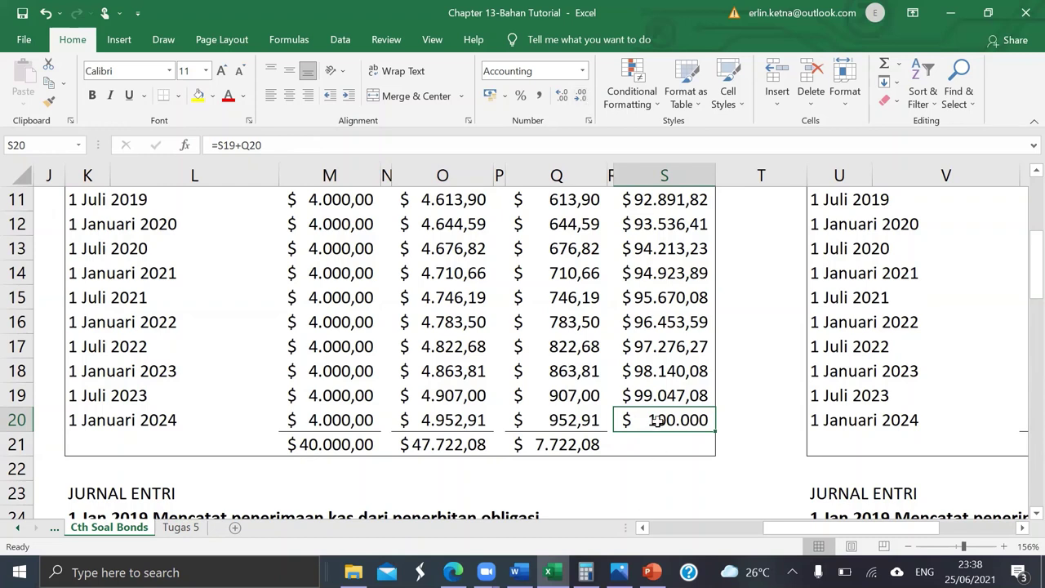
Step: Examine the schedule's final row and compare the 1 Jan 2019 Cash and Bonds Payable amounts with the bond selling price in S4
click(436, 420)
click(578, 412)
scroll(578, 412, down, 3)
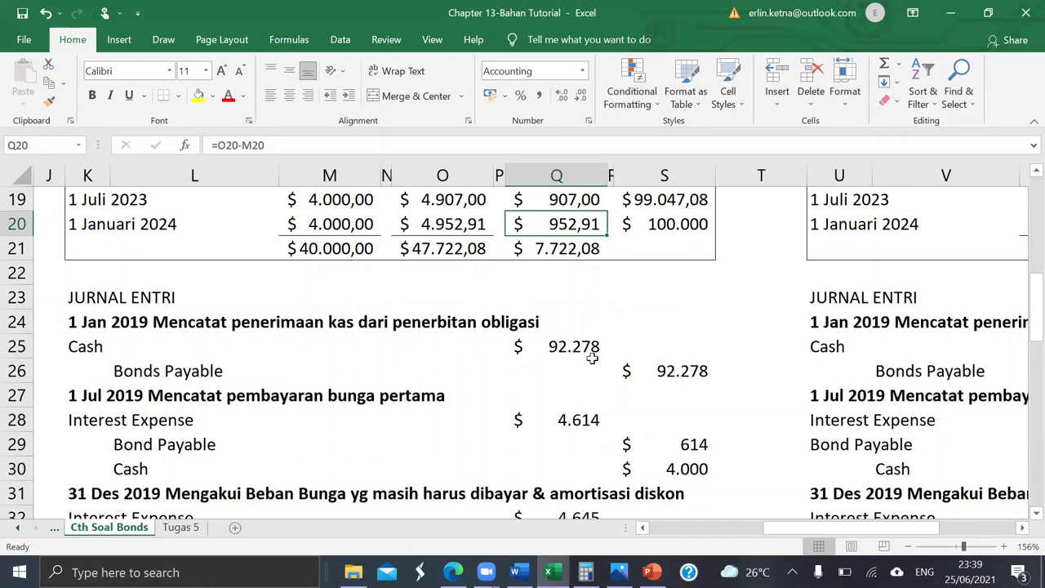
click(554, 349)
scroll(555, 349, up, 2)
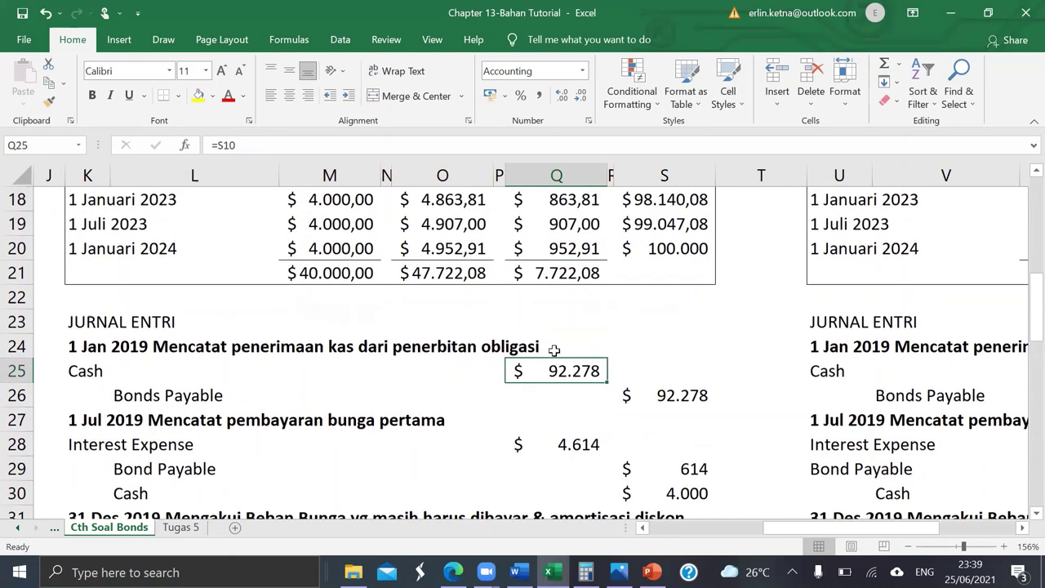
scroll(554, 350, up, 1)
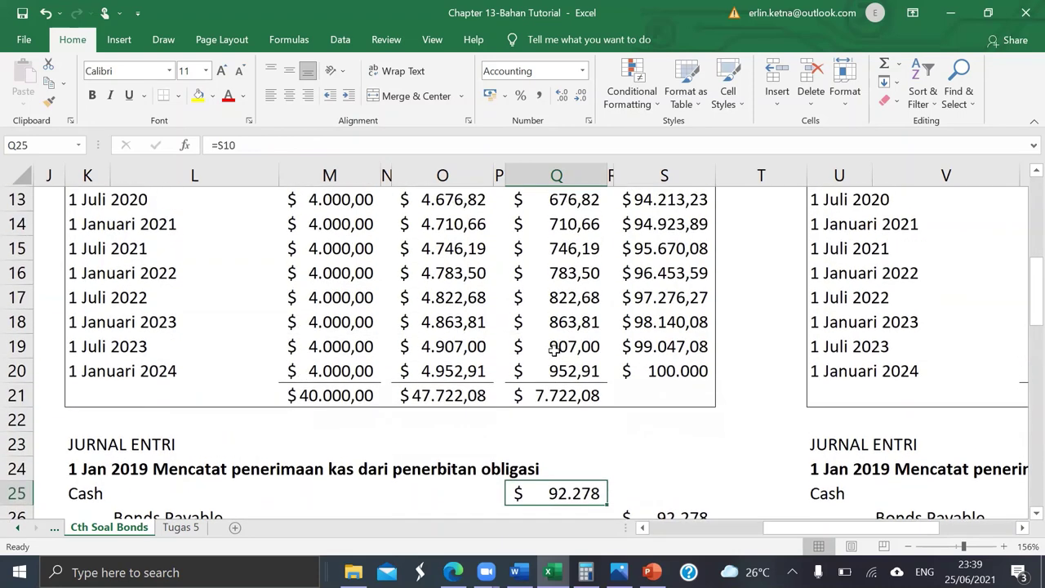
scroll(554, 349, up, 4)
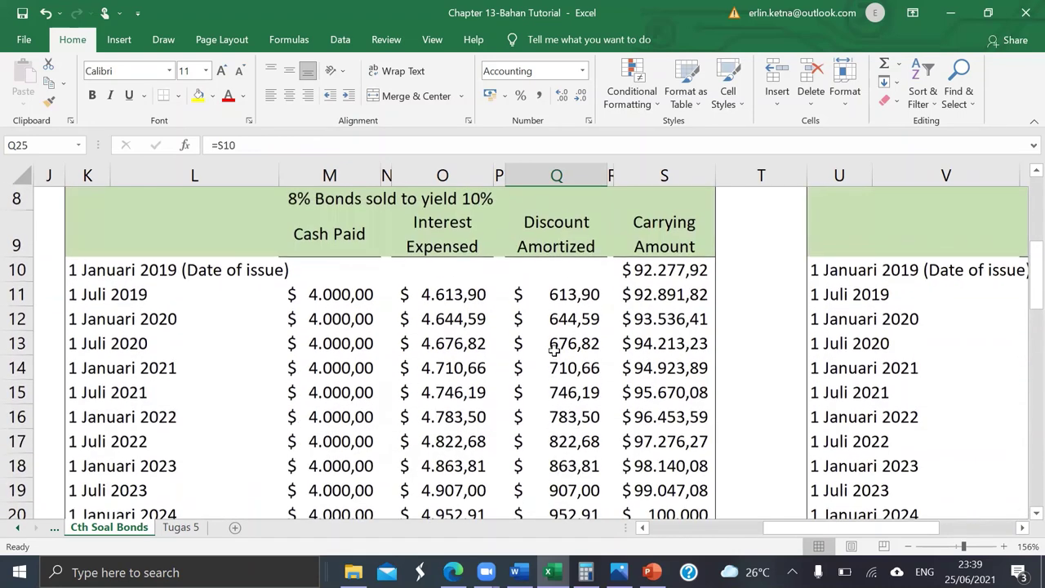
click(647, 280)
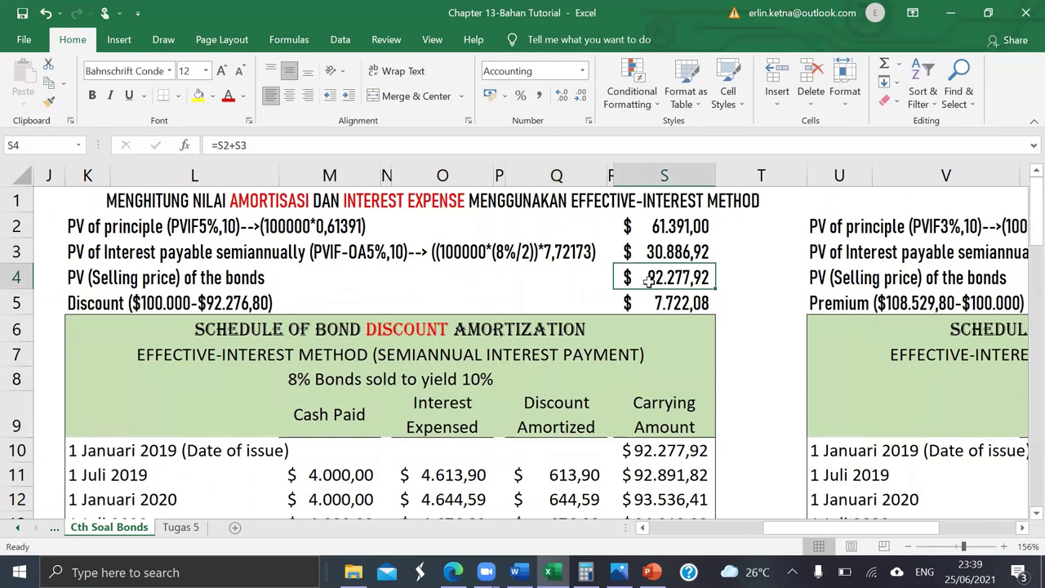
scroll(649, 282, down, 6)
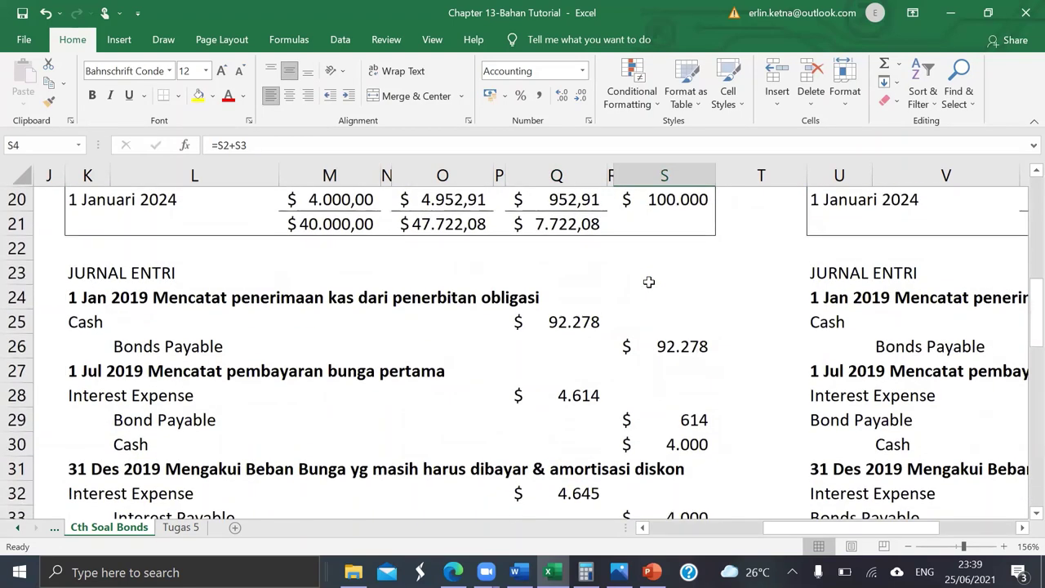
click(542, 320)
scroll(539, 319, down, 1)
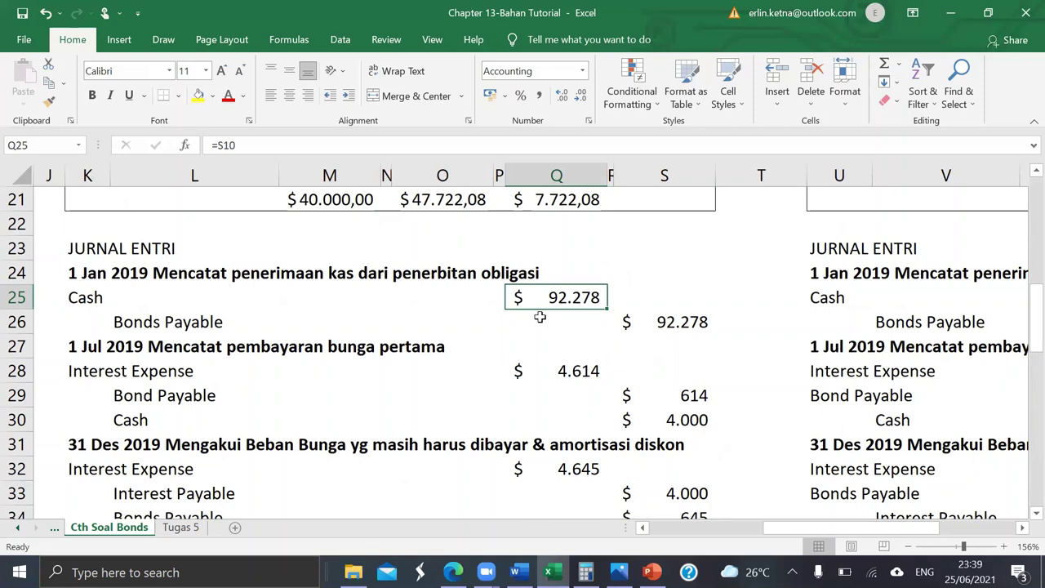
click(645, 321)
scroll(650, 317, down, 1)
click(577, 273)
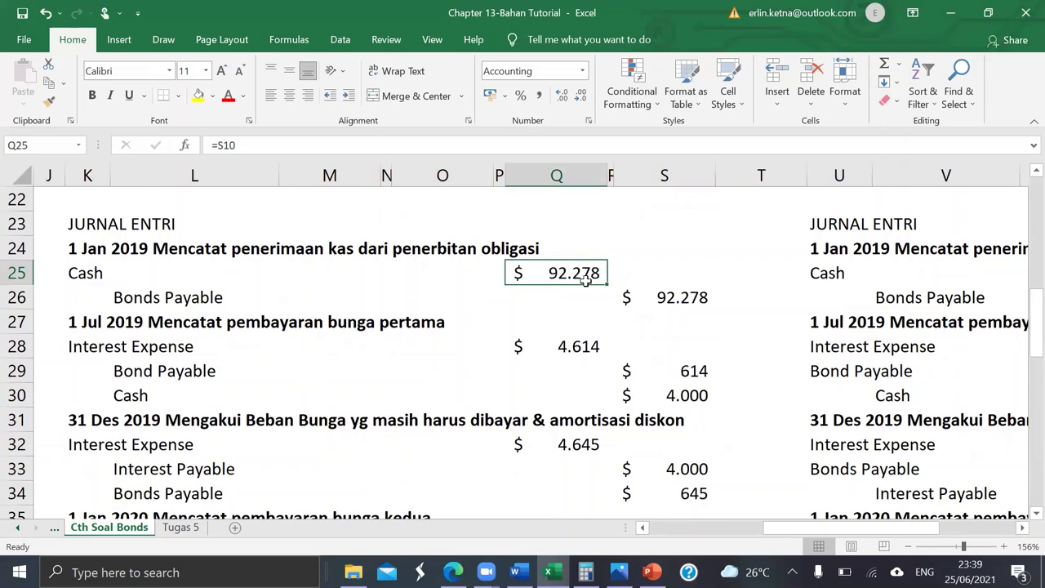
Step: Compare the 1 Jul 2019 first interest payment entry for the discount bonds with the corresponding entry starting in column A
click(410, 360)
scroll(408, 359, down, 1)
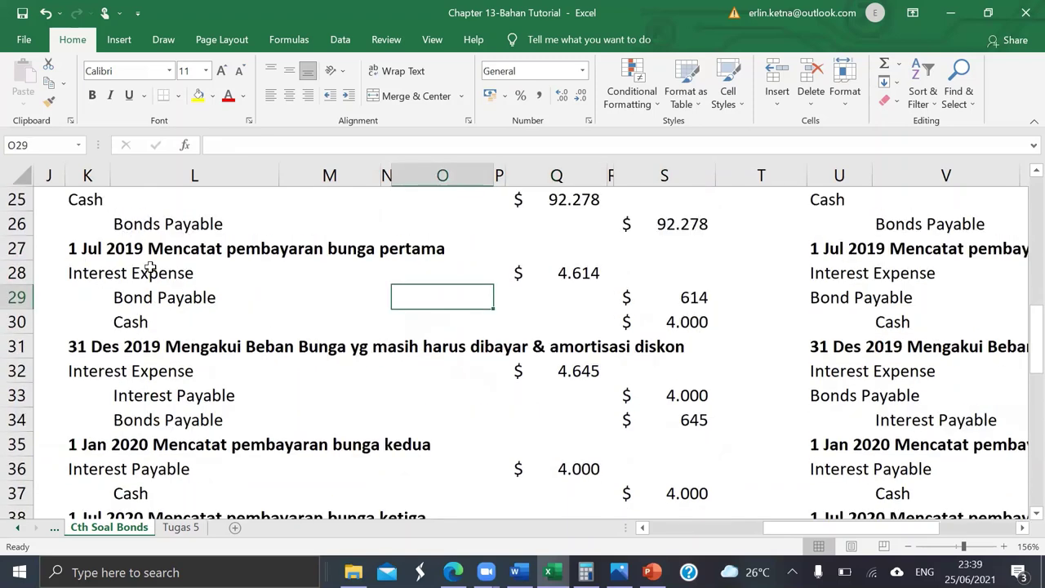
scroll(150, 267, left, 5)
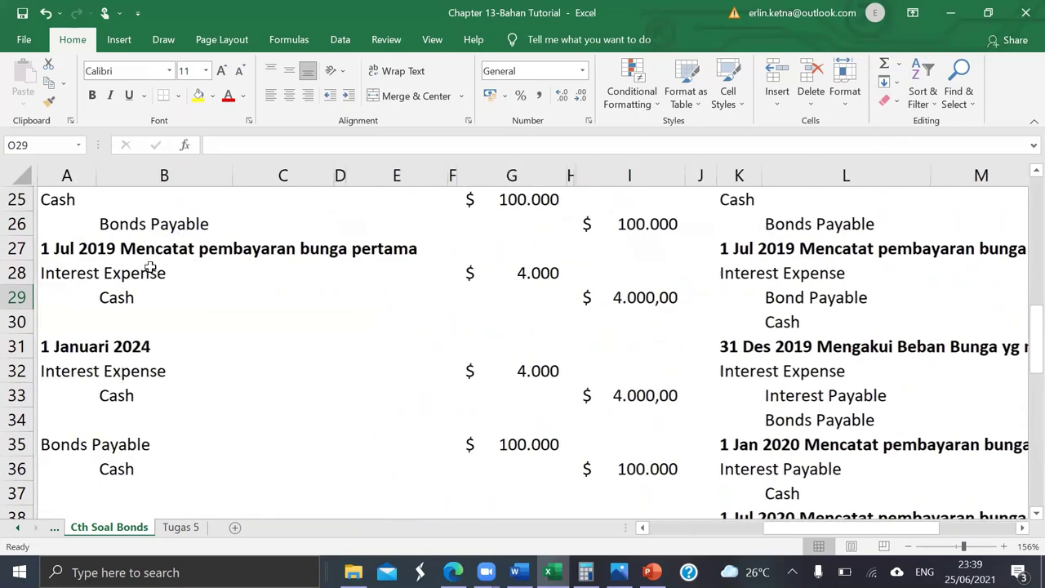
scroll(151, 267, left, 3)
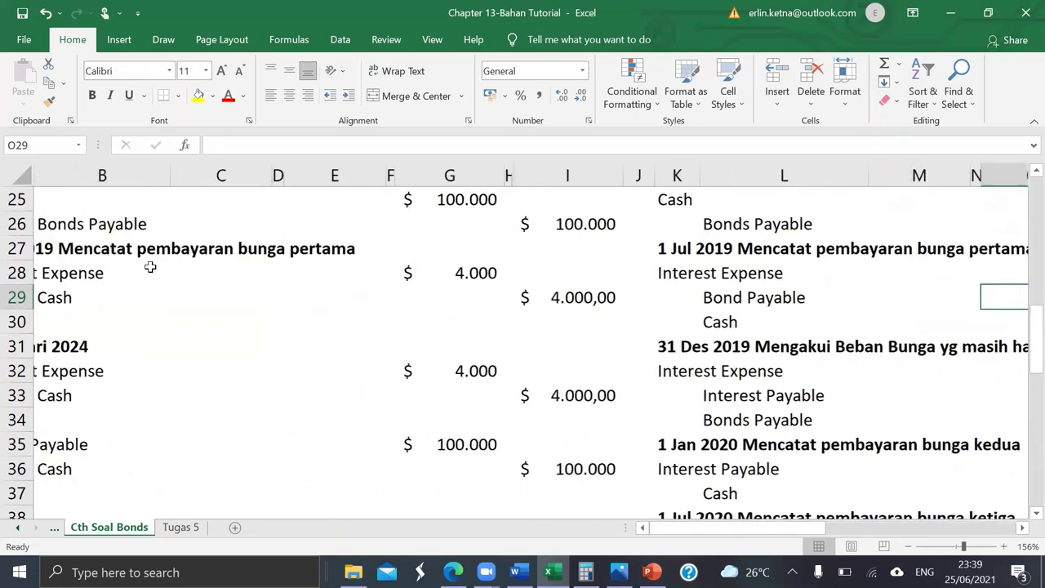
click(74, 245)
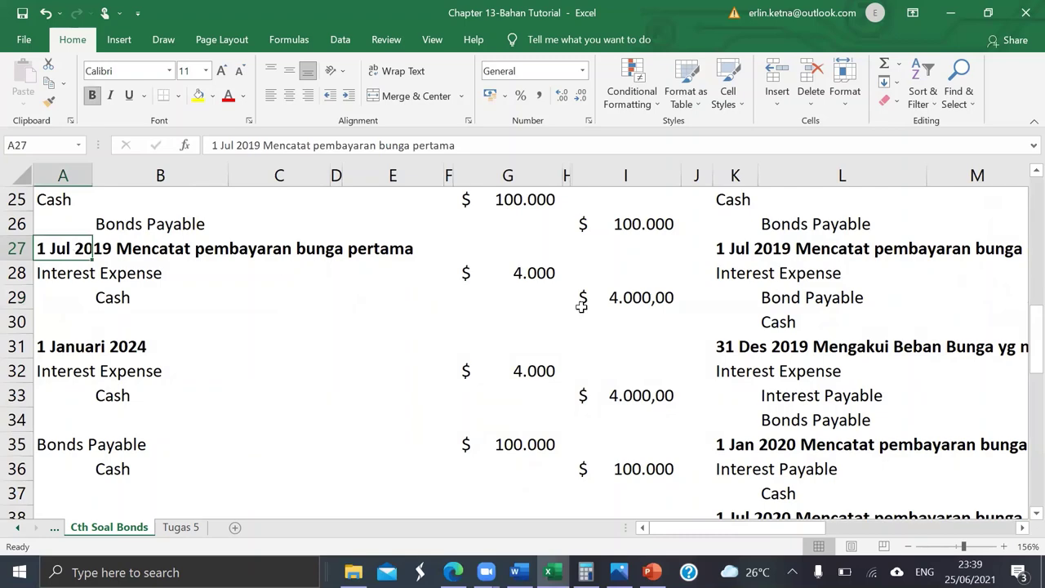
scroll(581, 306, right, 5)
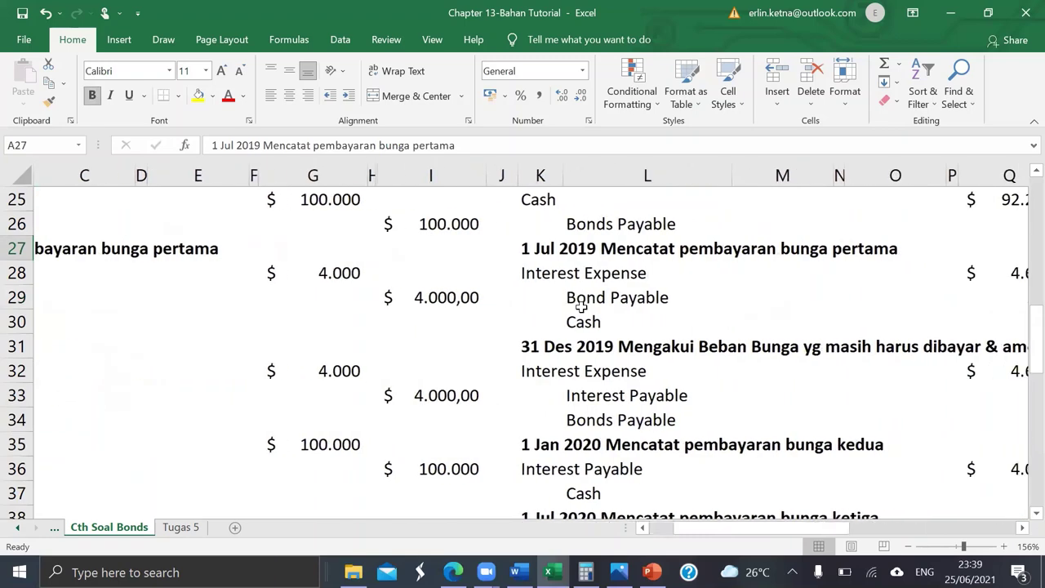
scroll(581, 306, right, 2)
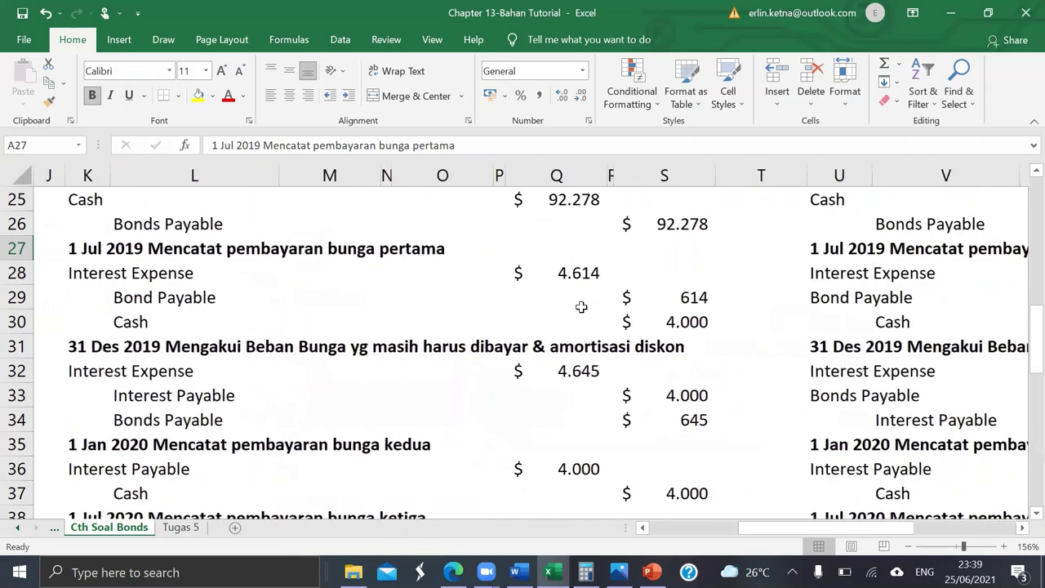
click(245, 275)
scroll(246, 278, up, 1)
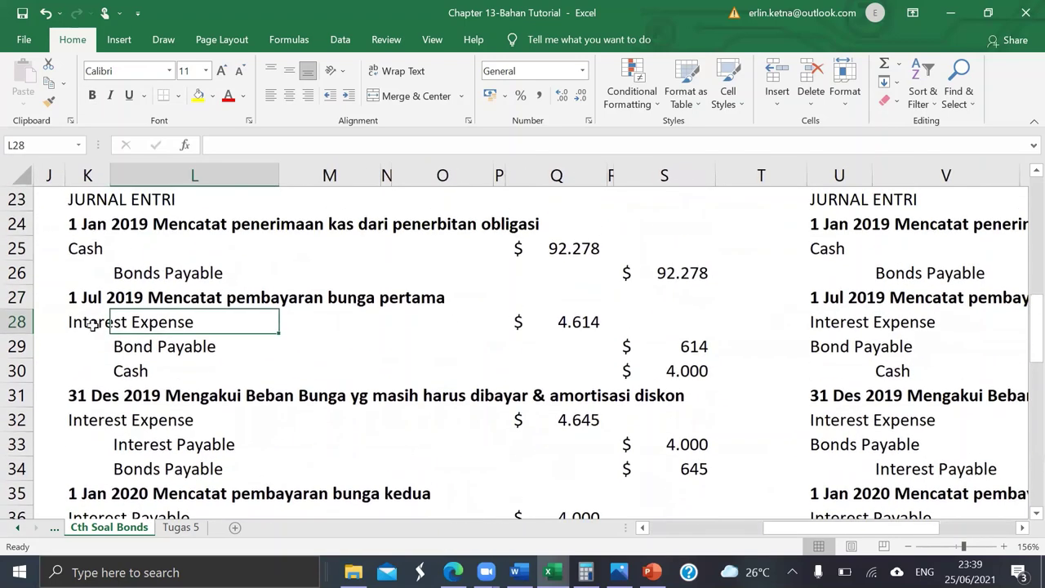
click(94, 324)
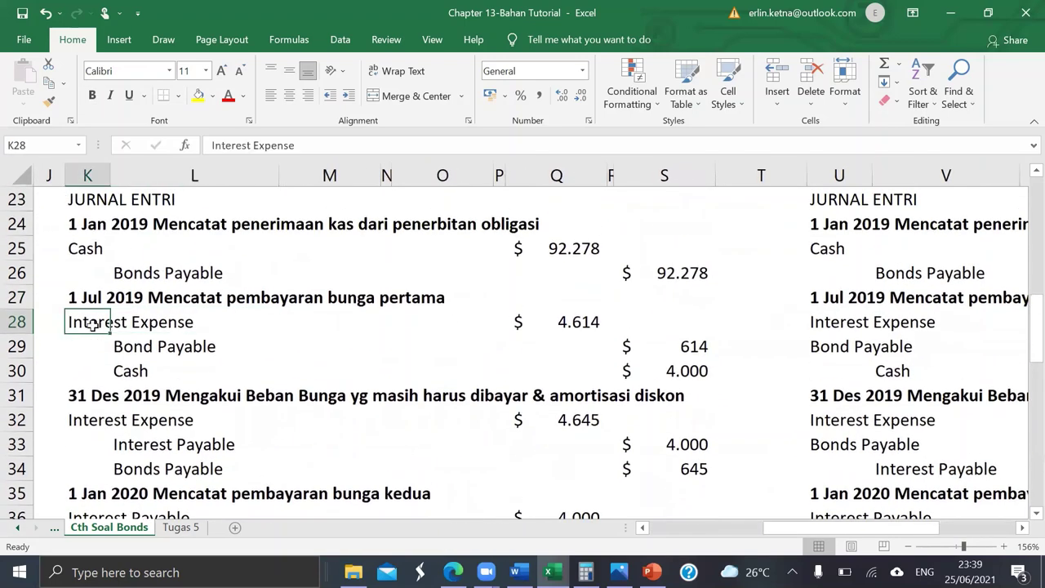
Step: Trace the 1 Jul 2019 Interest Expense amount in Q28 to its source cell in the discount amortization schedule
double_click(566, 324)
scroll(565, 325, up, 5)
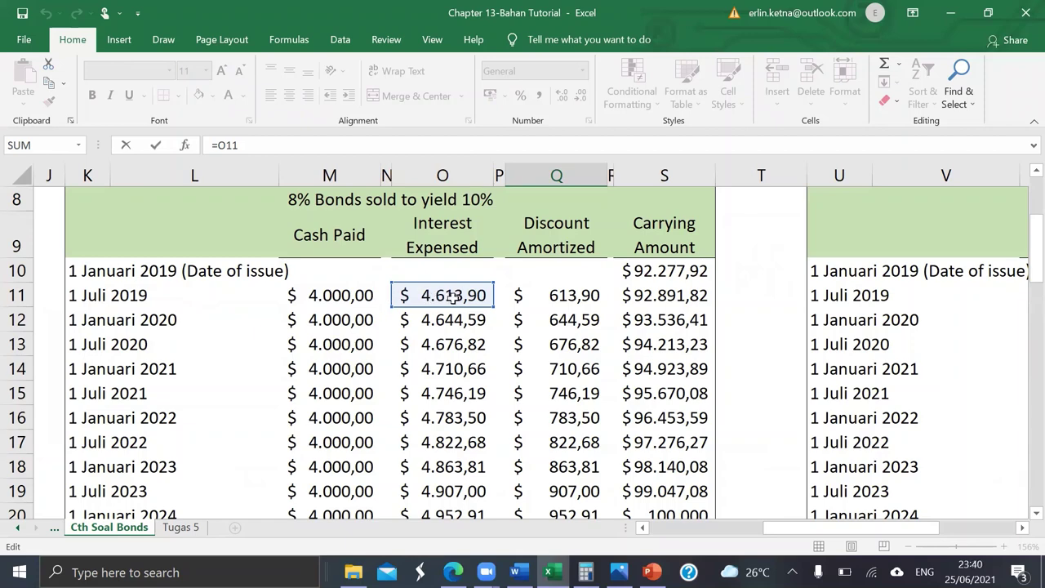
scroll(474, 292, down, 7)
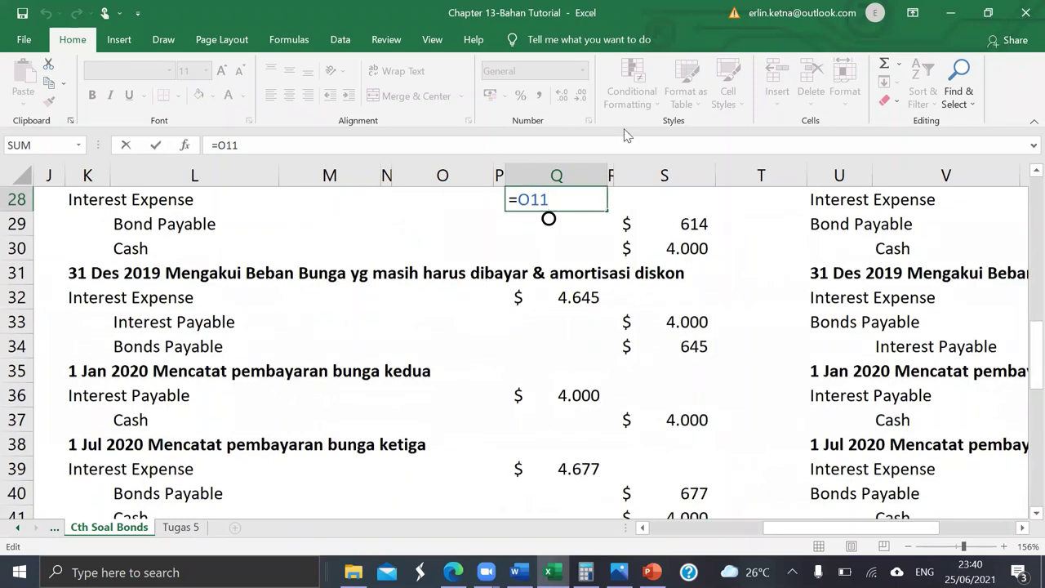
key(Return)
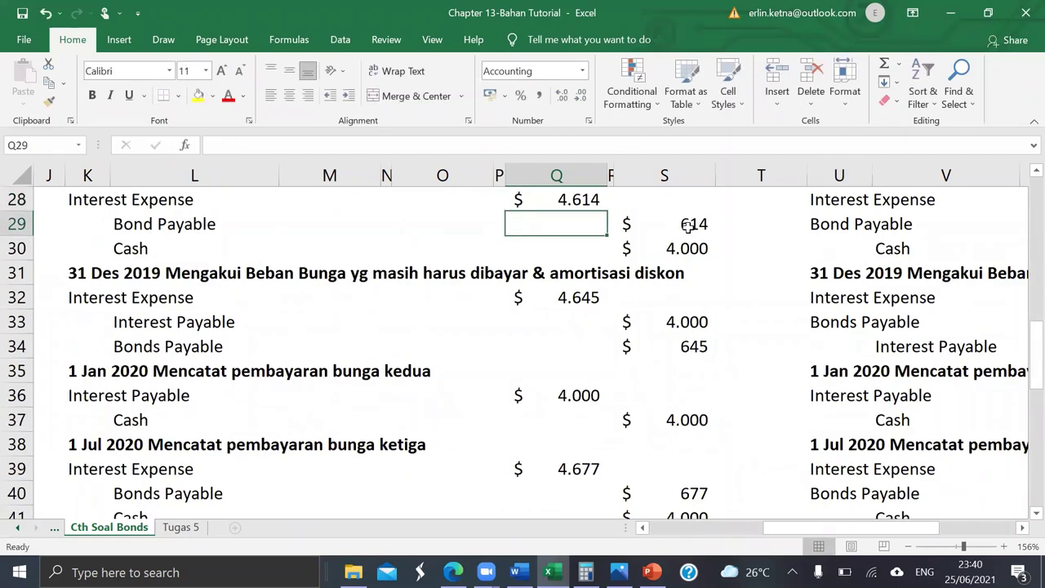
Step: Link the Cash credit of the 1 Jul 2019 entry in S30 to the schedule's first cash payment with =M11
click(648, 255)
key(Down)
key(Down)
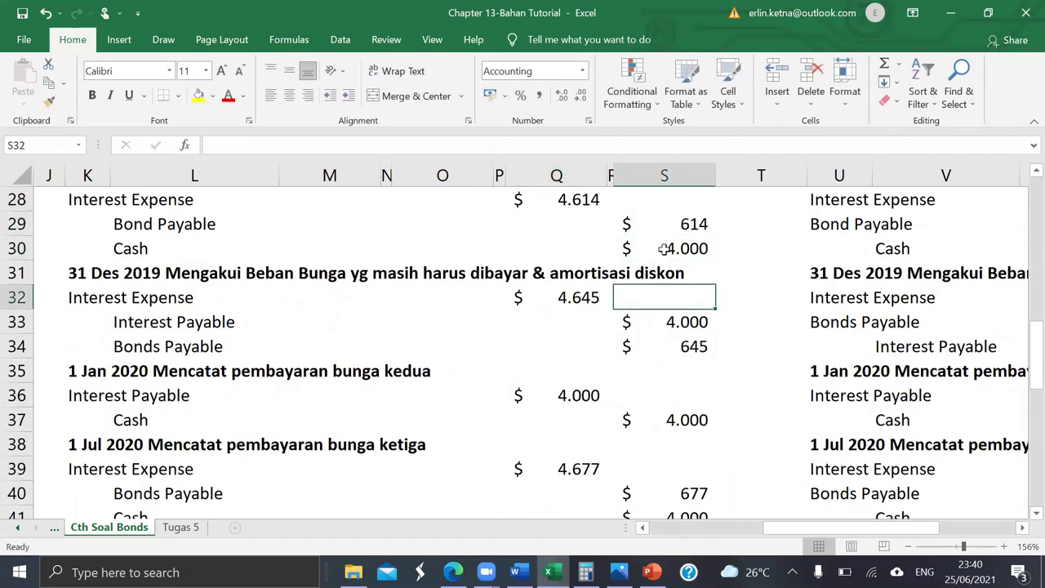
click(666, 250)
text(=M11)
key(Return)
click(664, 250)
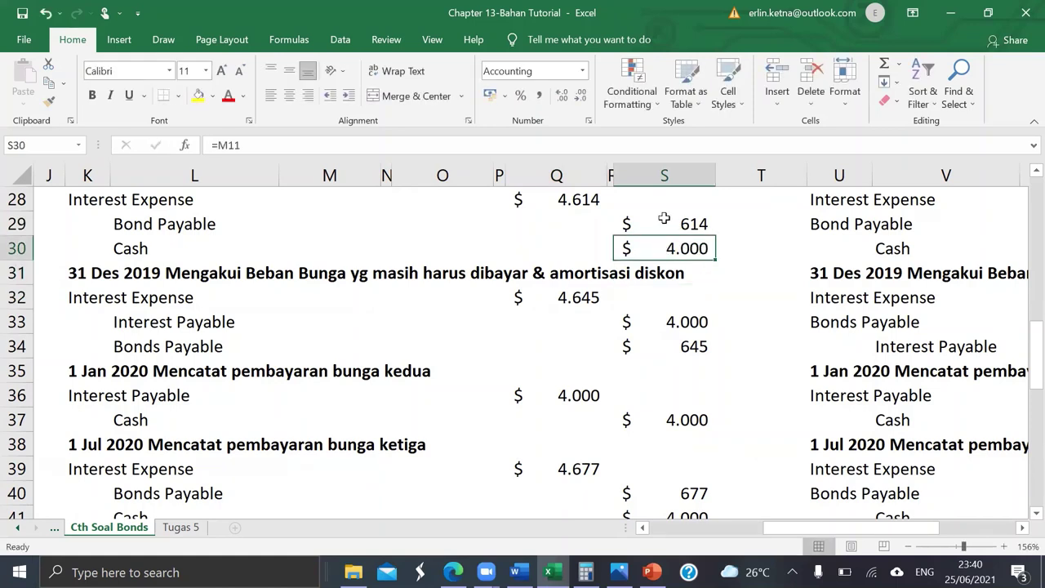
Step: Trace the 1 Jul 2019 Bond Payable amount in S29 to its source cell in the discount amortization schedule
click(663, 220)
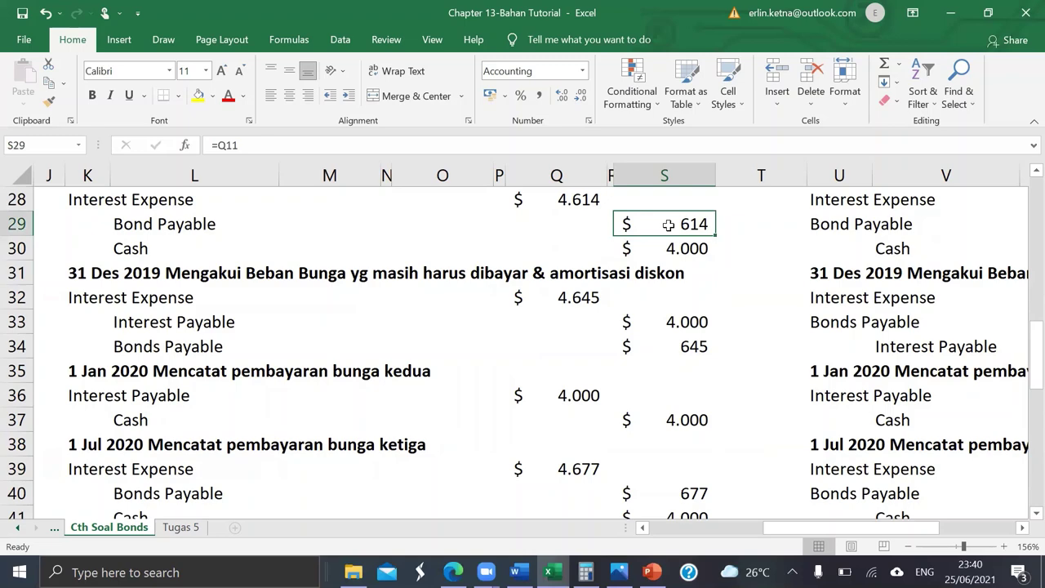
double_click(668, 226)
scroll(669, 229, up, 6)
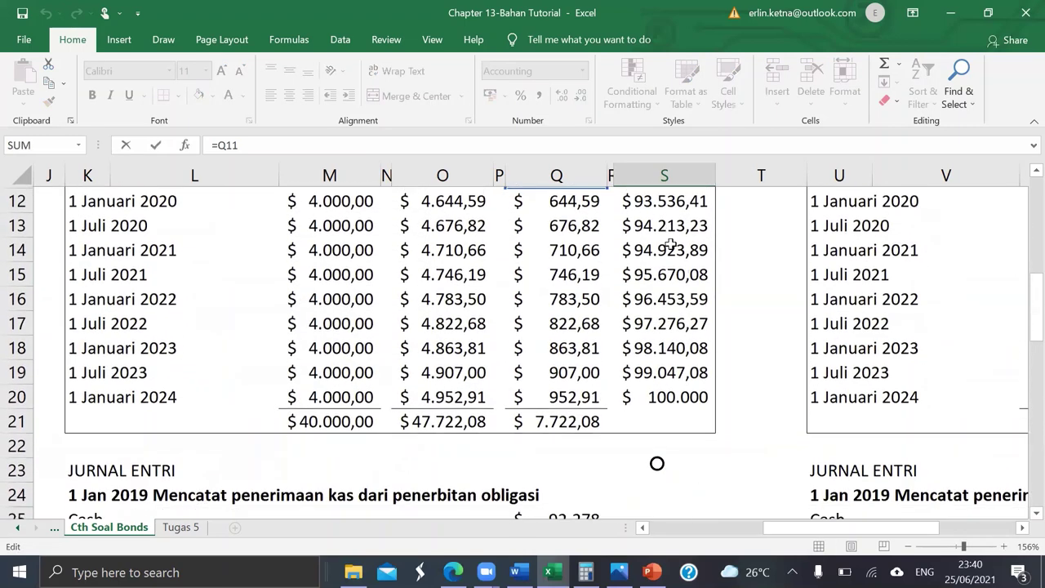
scroll(669, 241, up, 2)
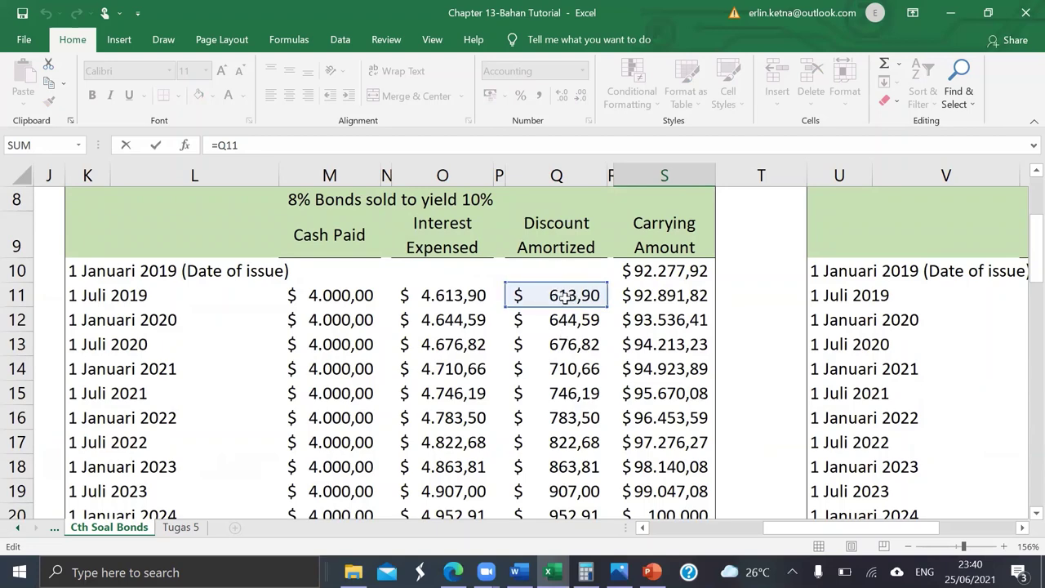
key(Return)
scroll(560, 299, down, 1)
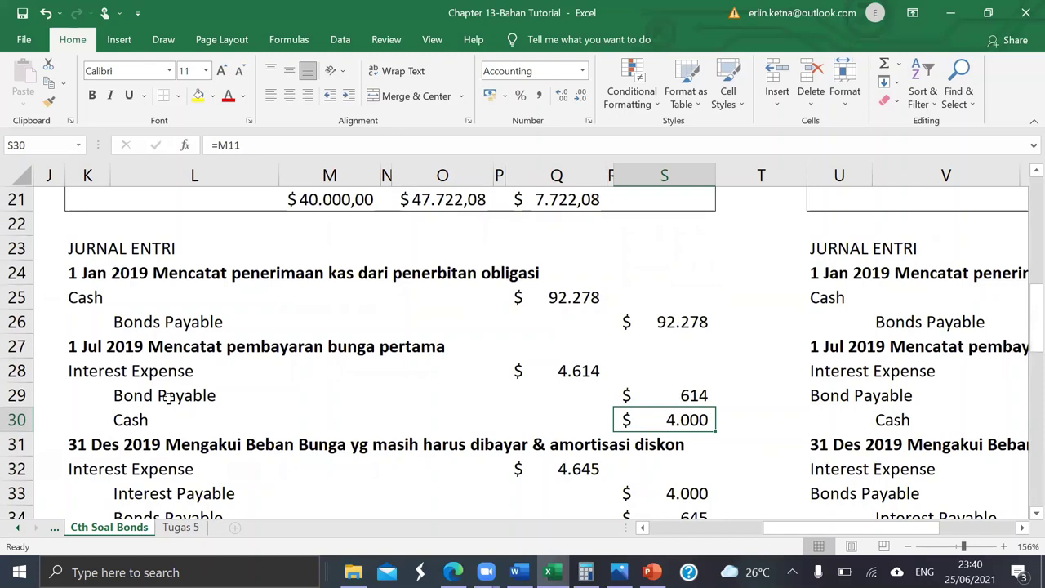
Step: Compare the 1 Jan 2019 Bonds Payable credit in S26 with the 1 Jul 2019 Bond Payable credit in S29
click(667, 320)
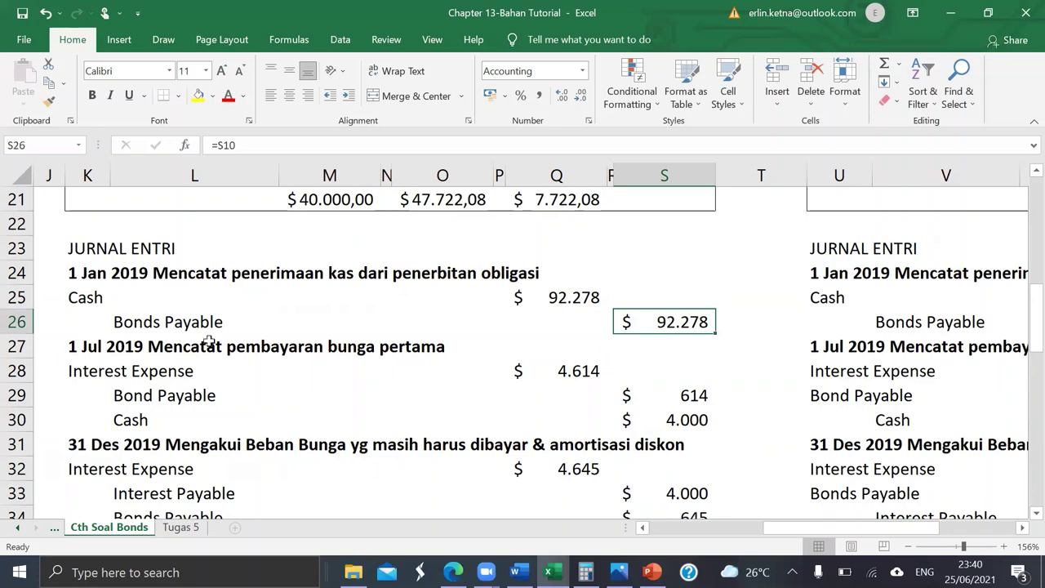
click(135, 397)
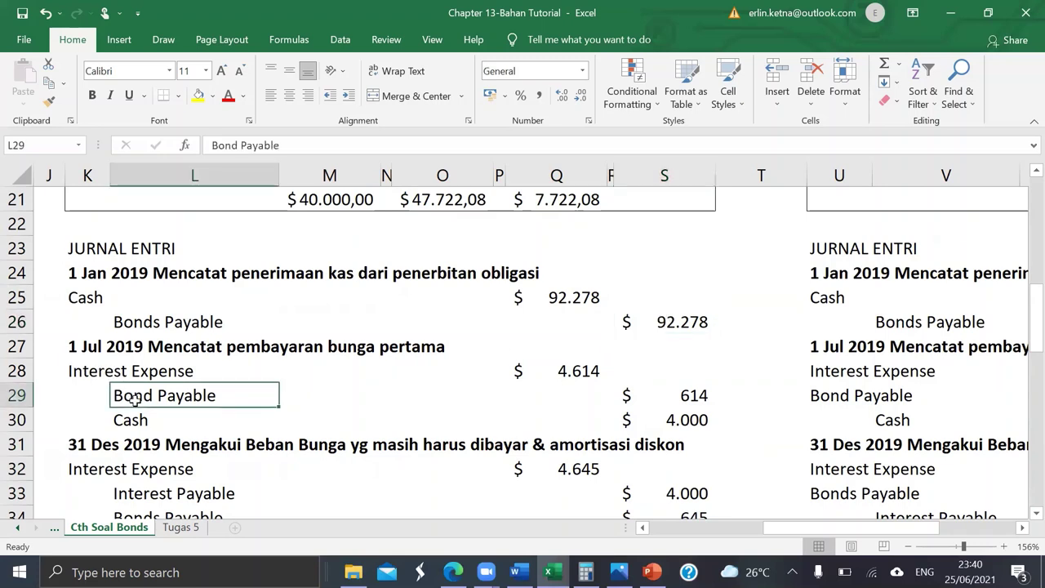
click(684, 389)
Step: Examine the 1 Jan 2024 redemption entry and check the source of its Bonds Payable debit in Q59
scroll(684, 390, down, 2)
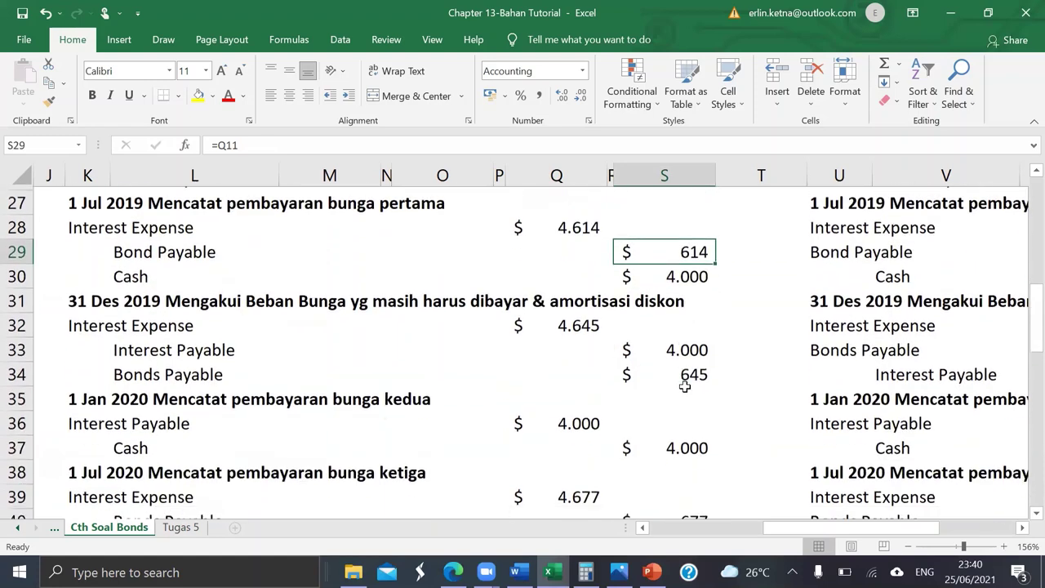
scroll(684, 387, down, 1)
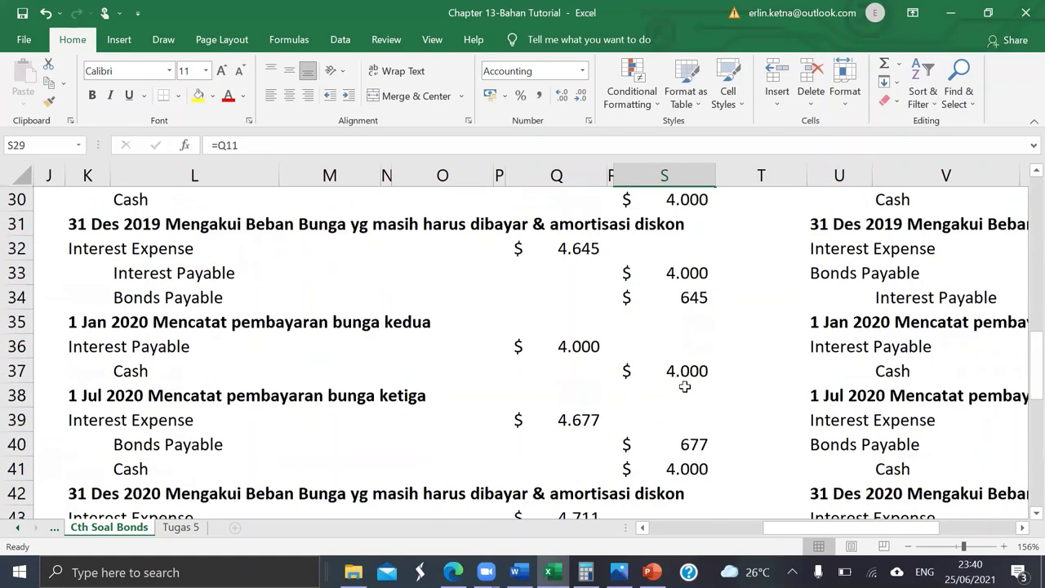
scroll(685, 387, down, 3)
scroll(684, 387, down, 4)
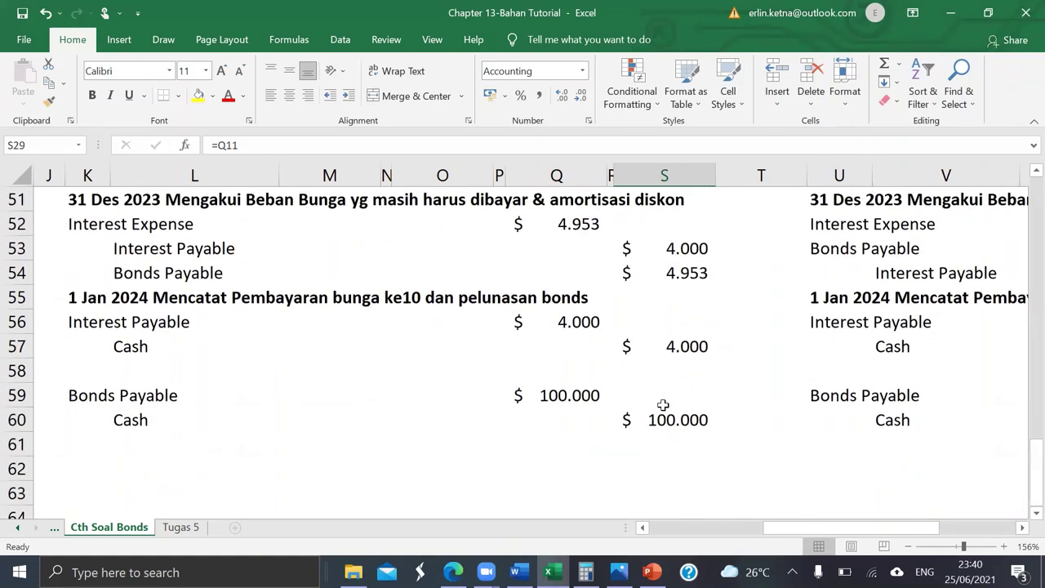
click(563, 397)
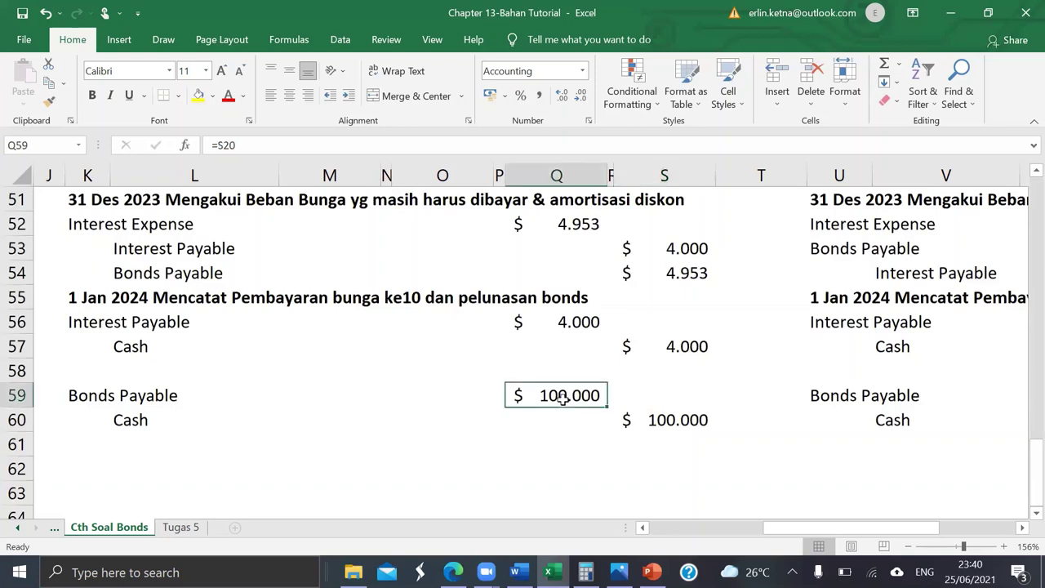
scroll(563, 398, up, 1)
scroll(563, 397, up, 5)
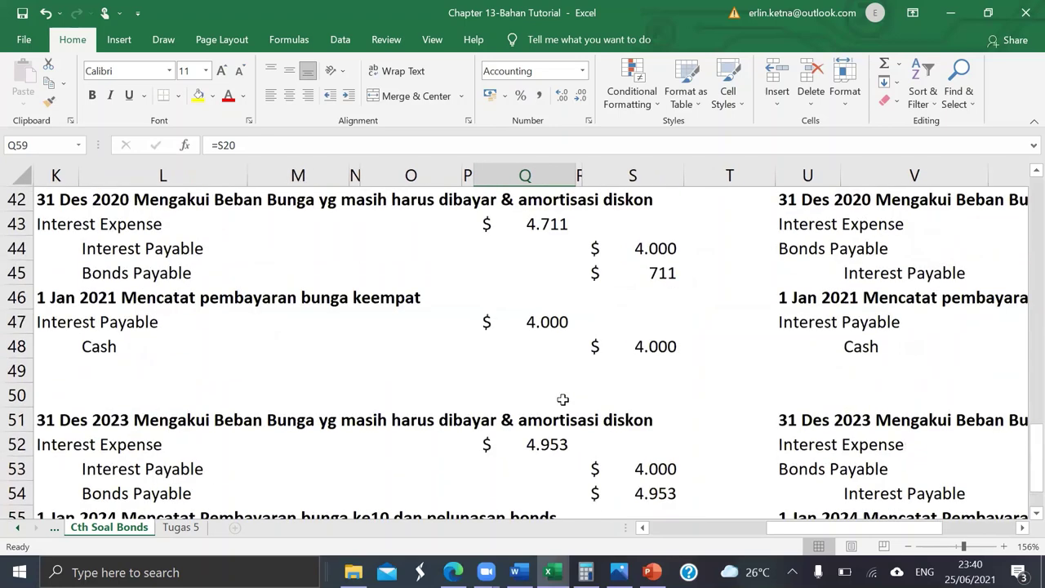
scroll(564, 398, up, 5)
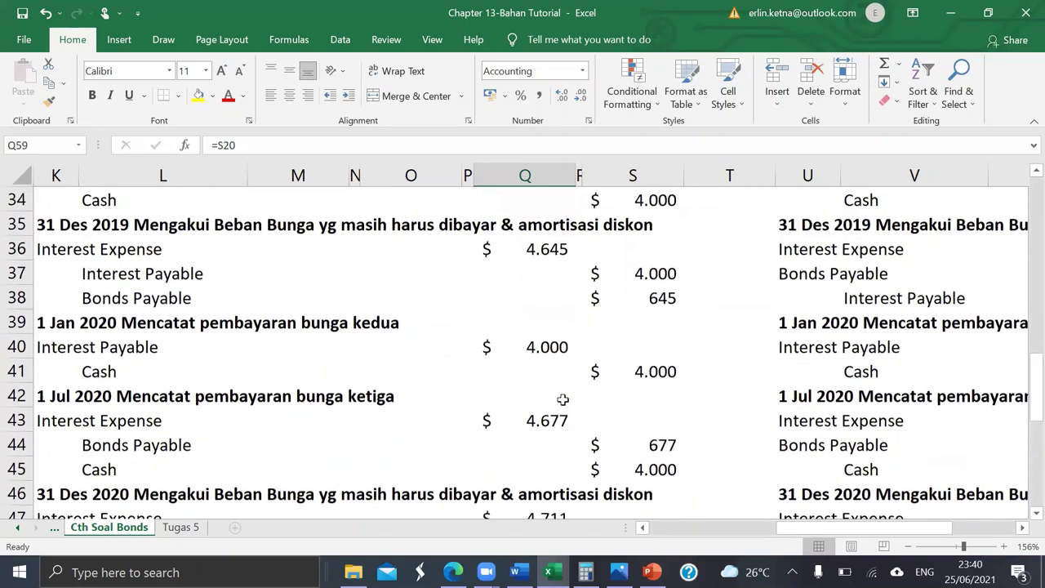
Step: Compare the accounts in the 1 Jul 2019 interest payment entry with those in the 31 Des 2019 accrued interest entry
click(281, 400)
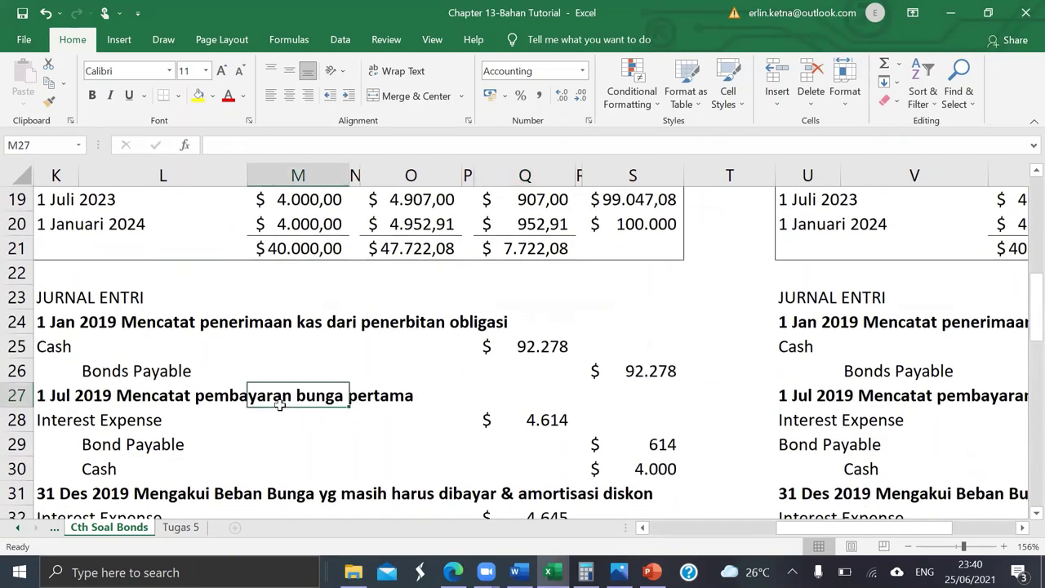
scroll(280, 408, down, 1)
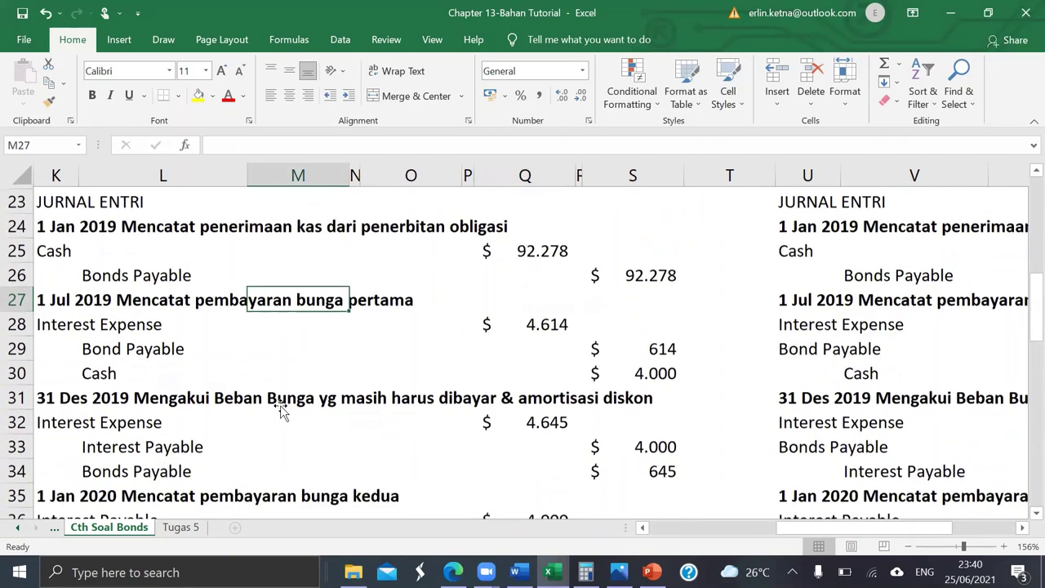
click(55, 393)
scroll(55, 390, down, 1)
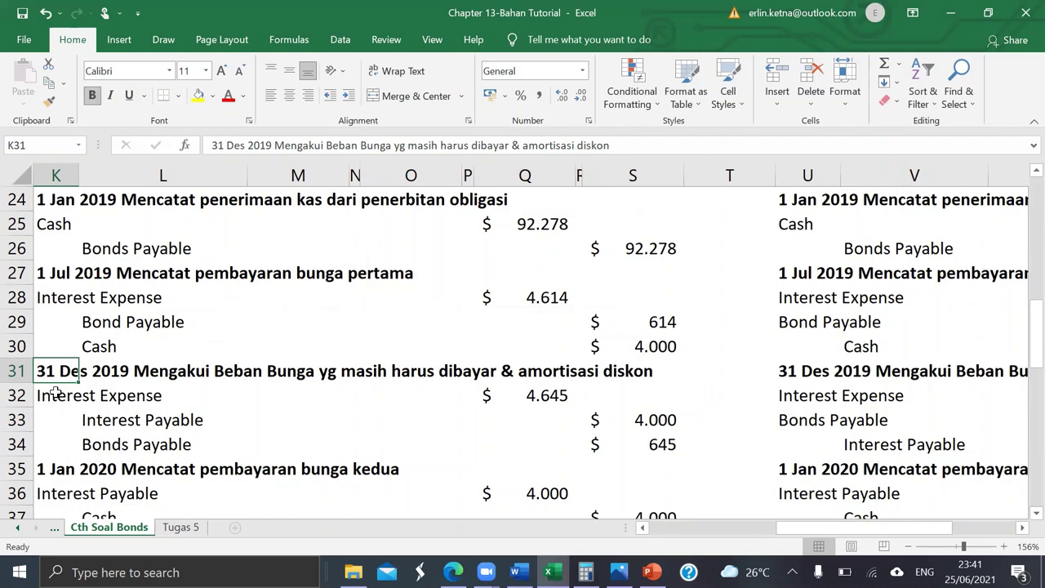
click(64, 274)
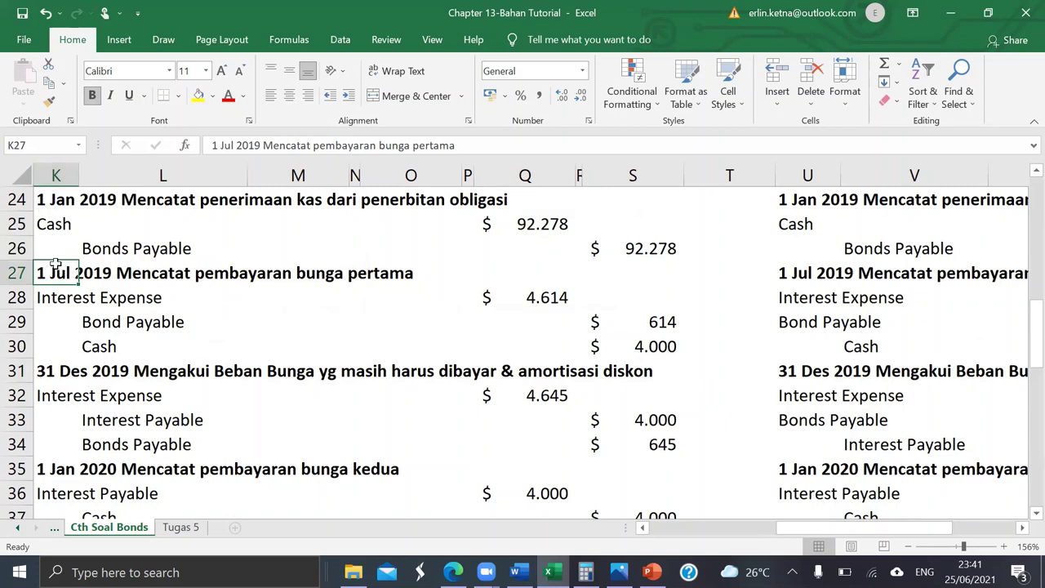
click(108, 313)
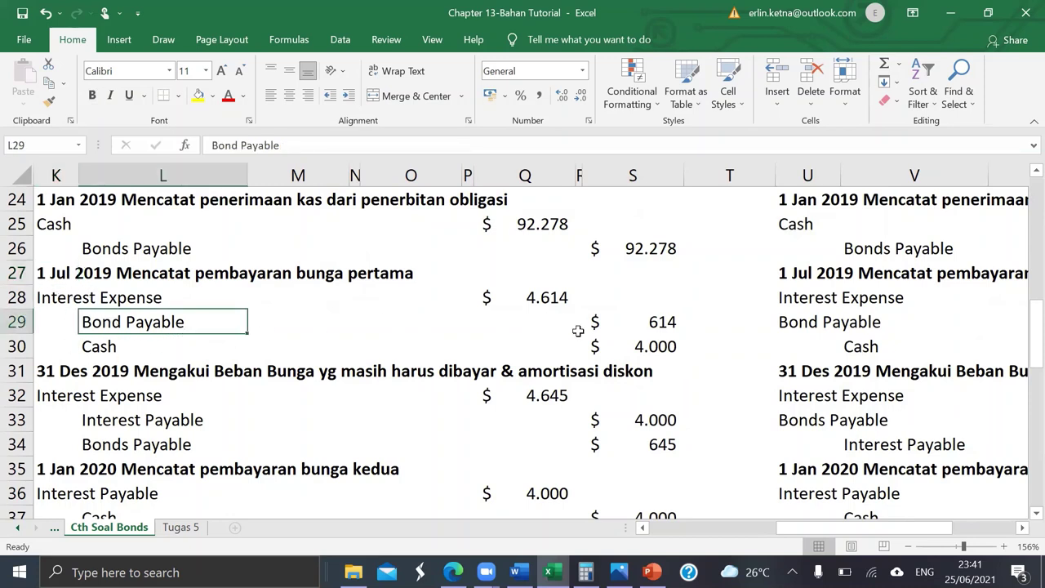
click(49, 370)
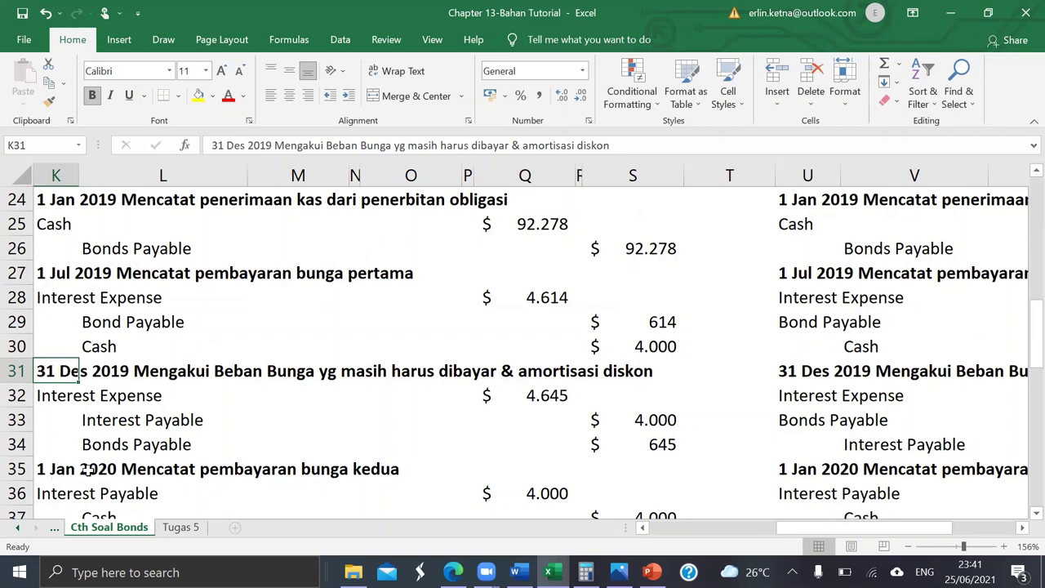
click(63, 395)
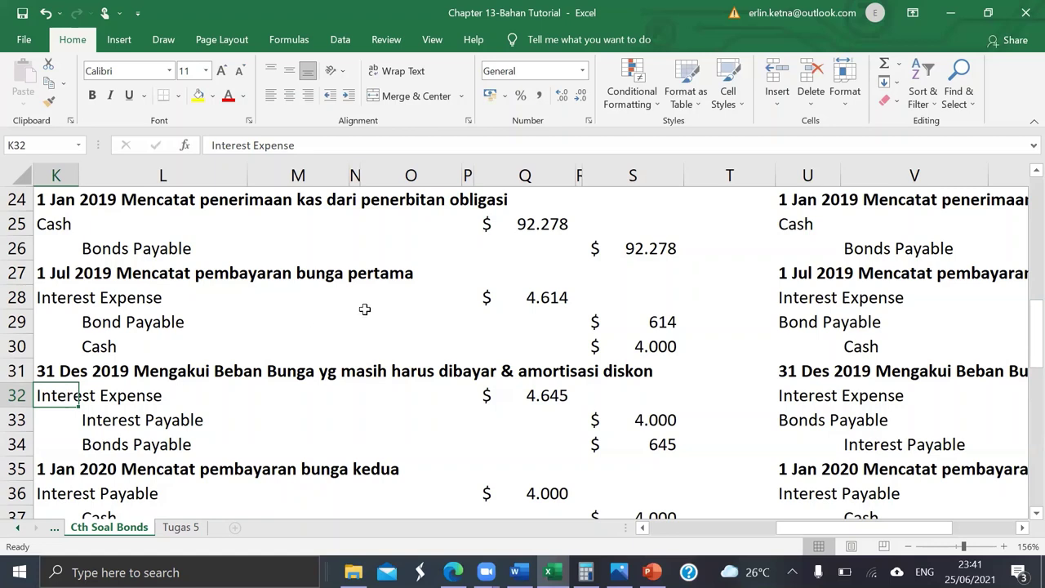
Step: Review the sequence of entry dates from the 1 Jul 2019 payment through the 31 Des 2019 accrual to the 1 Jan 2020 payment
click(541, 241)
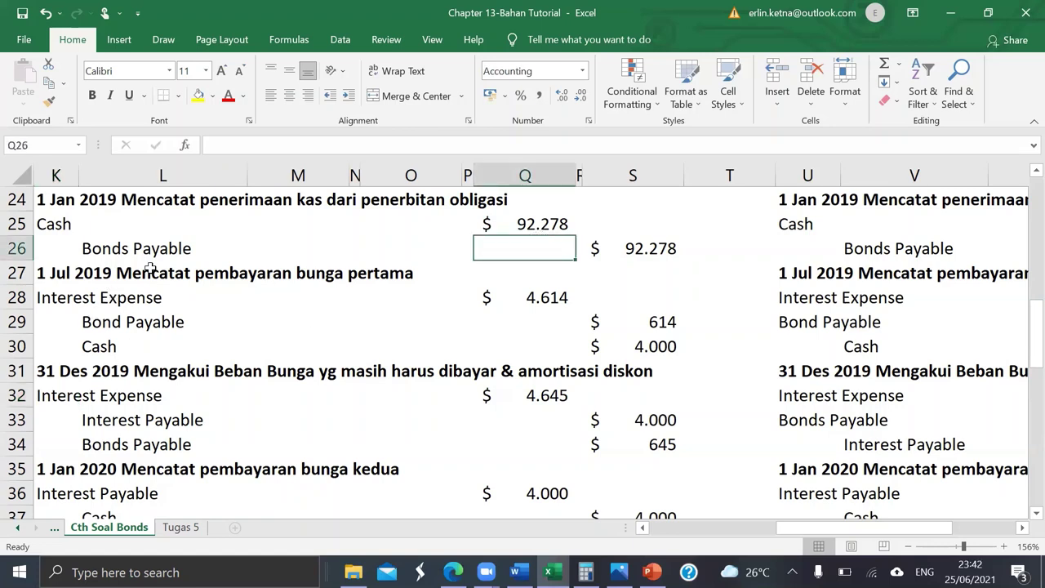
scroll(209, 285, up, 1)
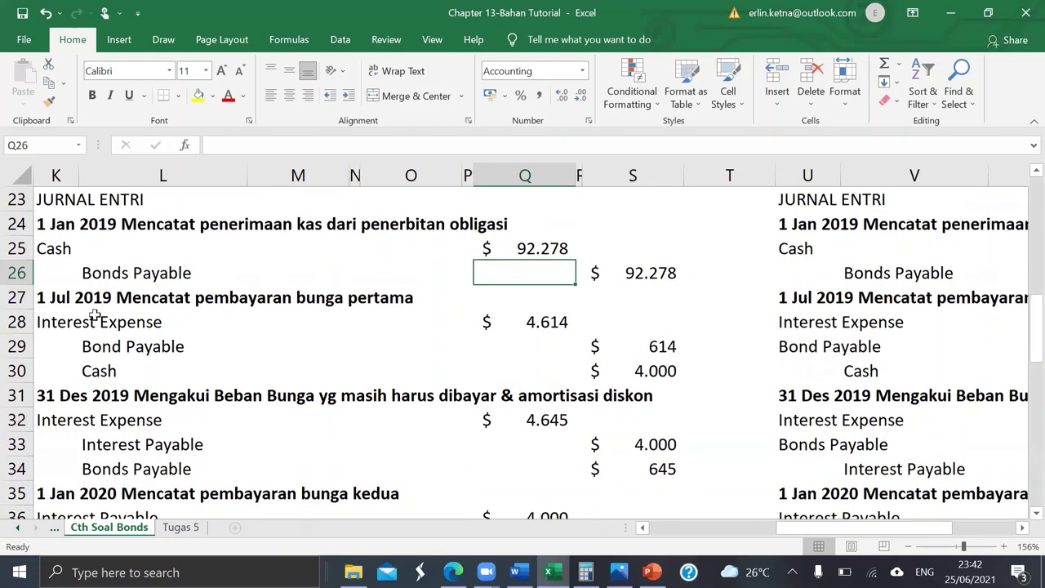
click(118, 326)
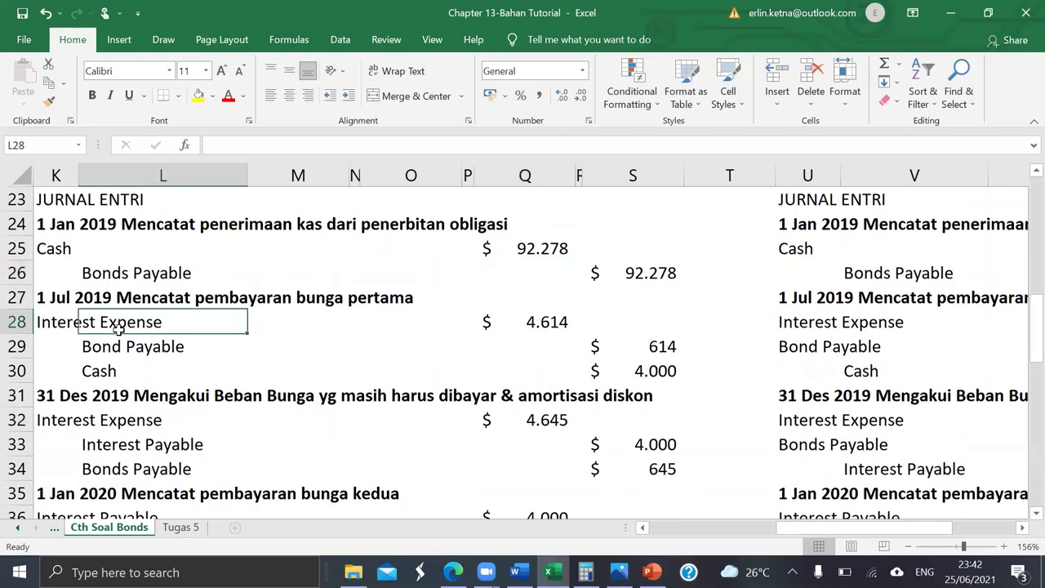
click(60, 317)
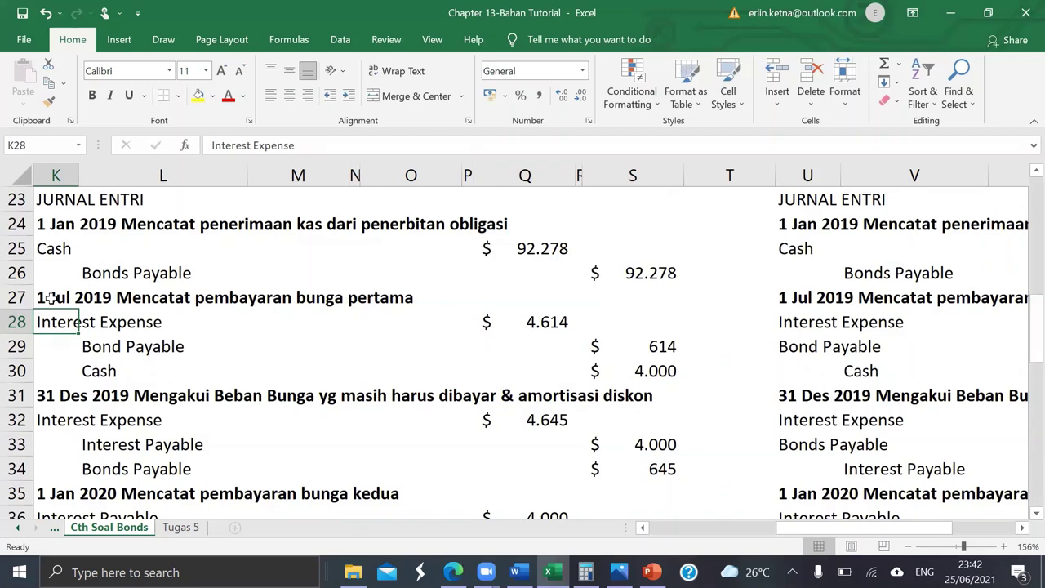
click(59, 391)
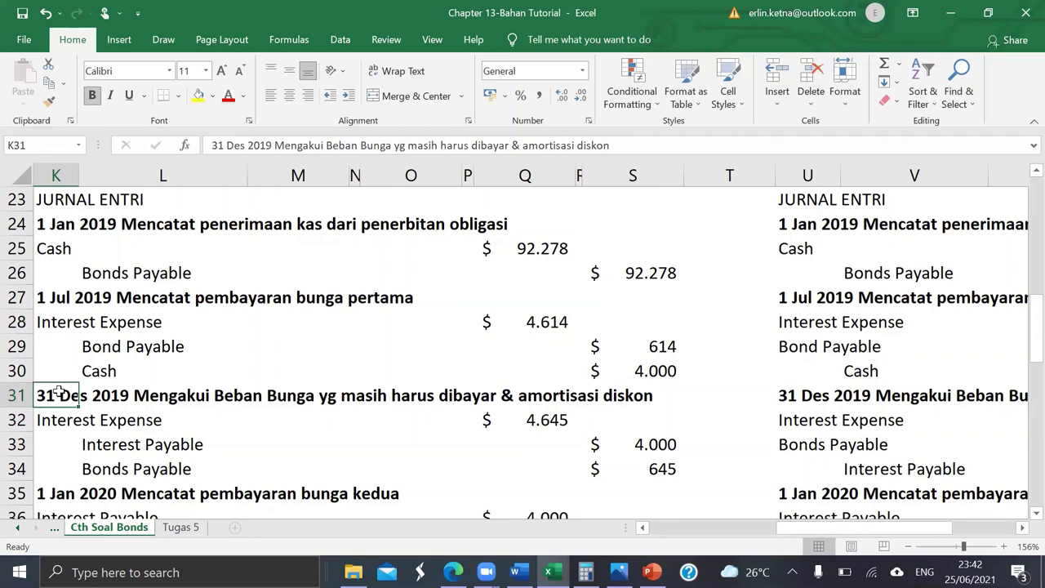
click(58, 485)
click(120, 389)
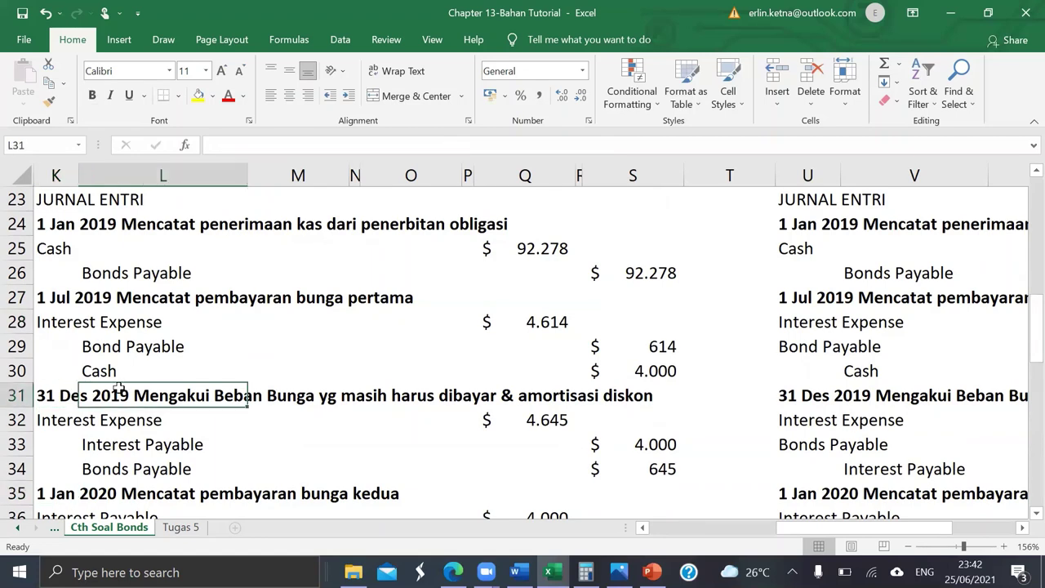
click(49, 395)
scroll(49, 395, down, 1)
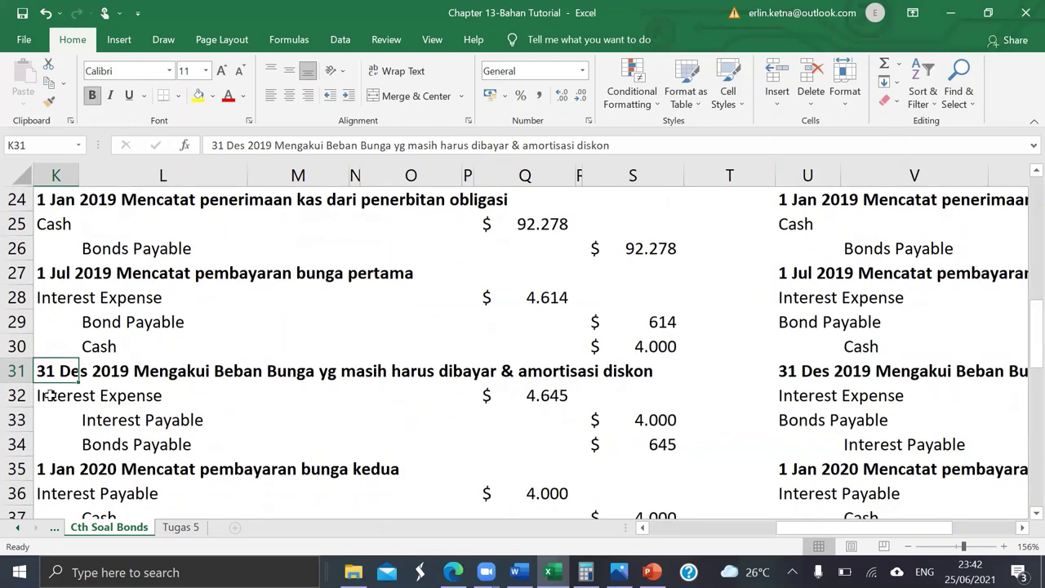
Step: Trace the 31 Des 2019 Interest Expense amount in Q32 to its source cell in the discount amortization schedule
click(51, 395)
scroll(51, 395, down, 1)
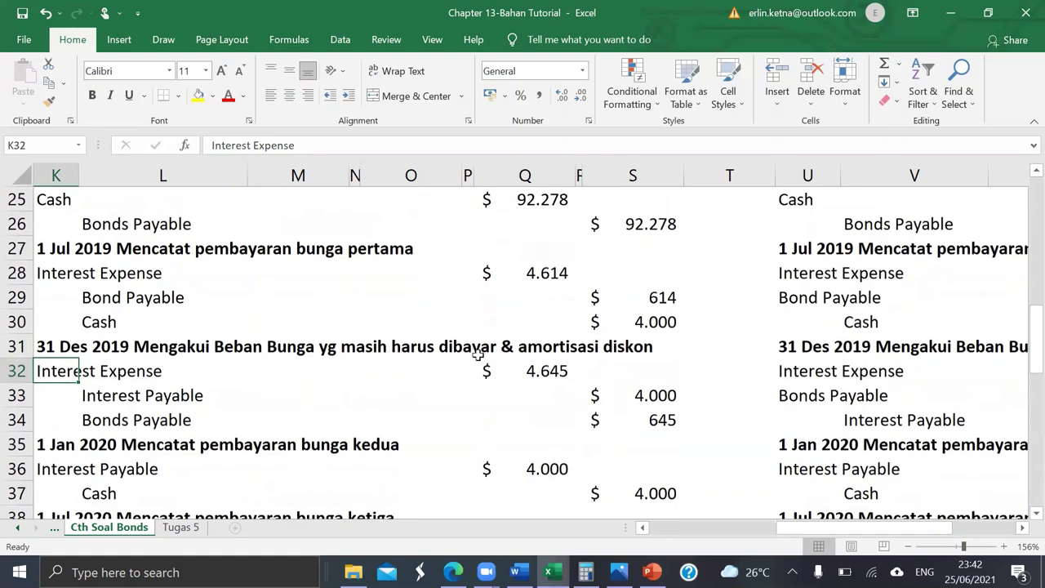
double_click(542, 371)
scroll(542, 370, up, 8)
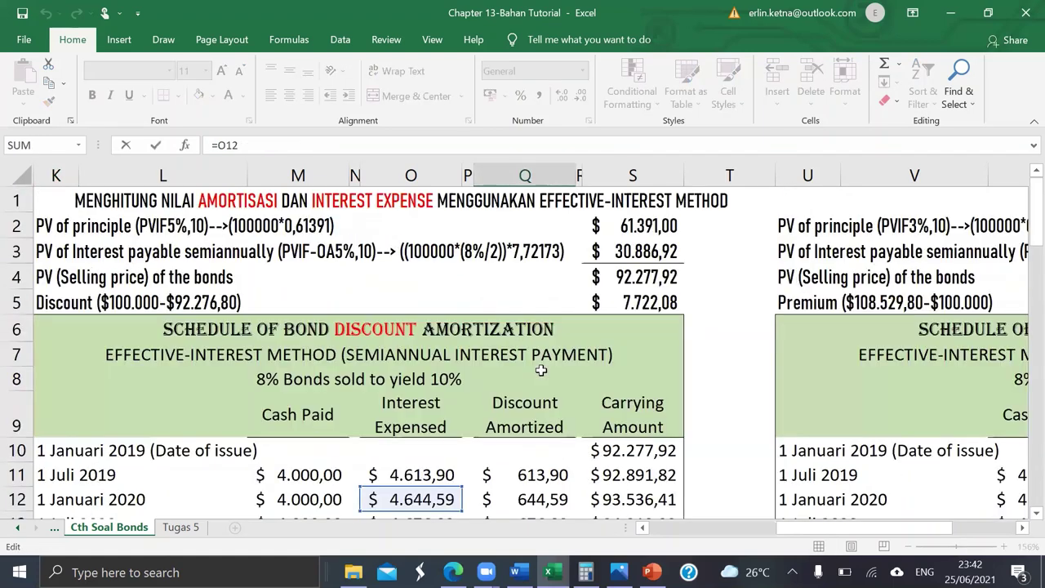
scroll(542, 371, down, 2)
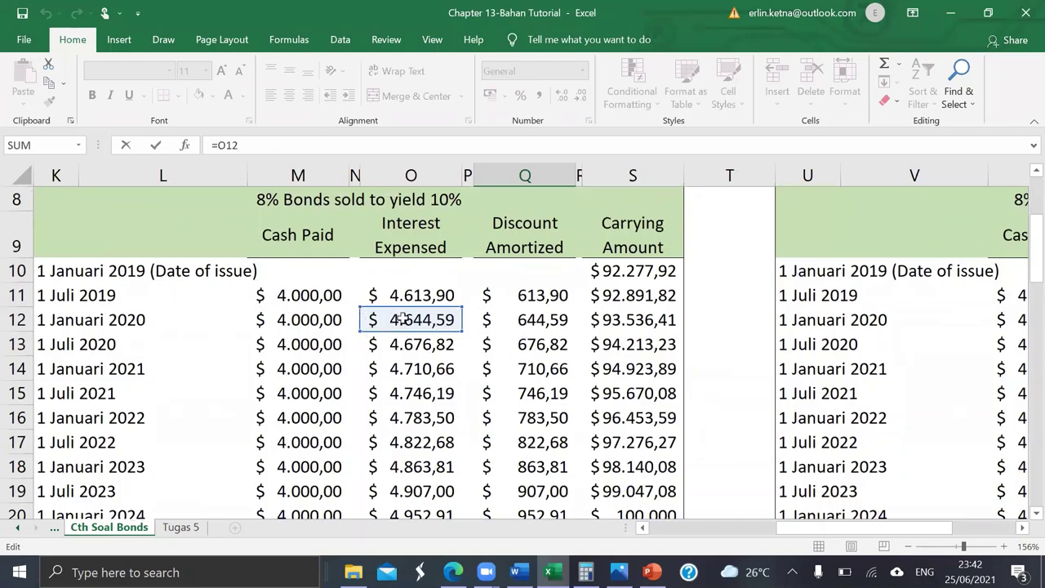
scroll(402, 320, down, 6)
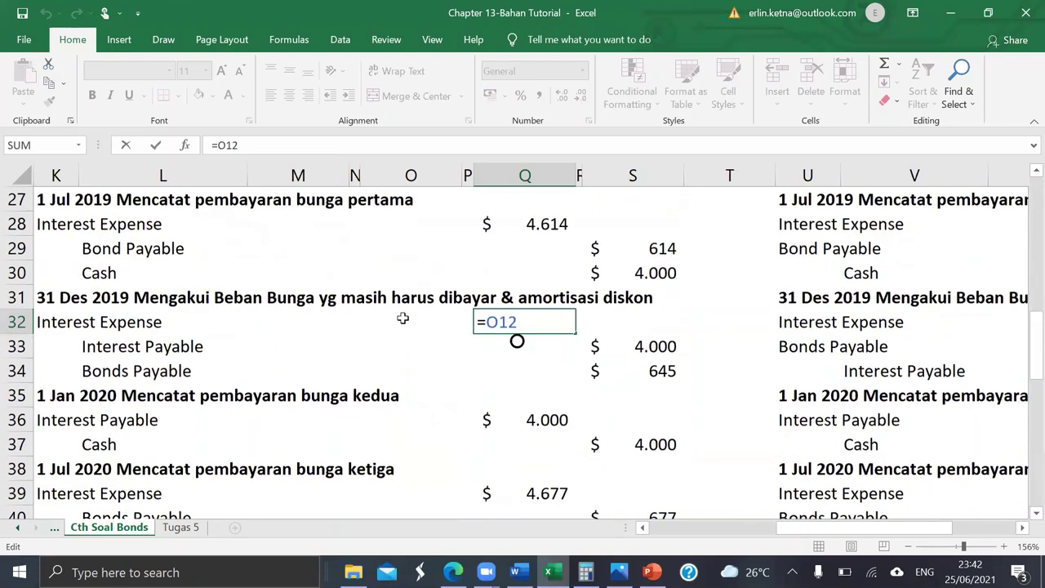
click(496, 355)
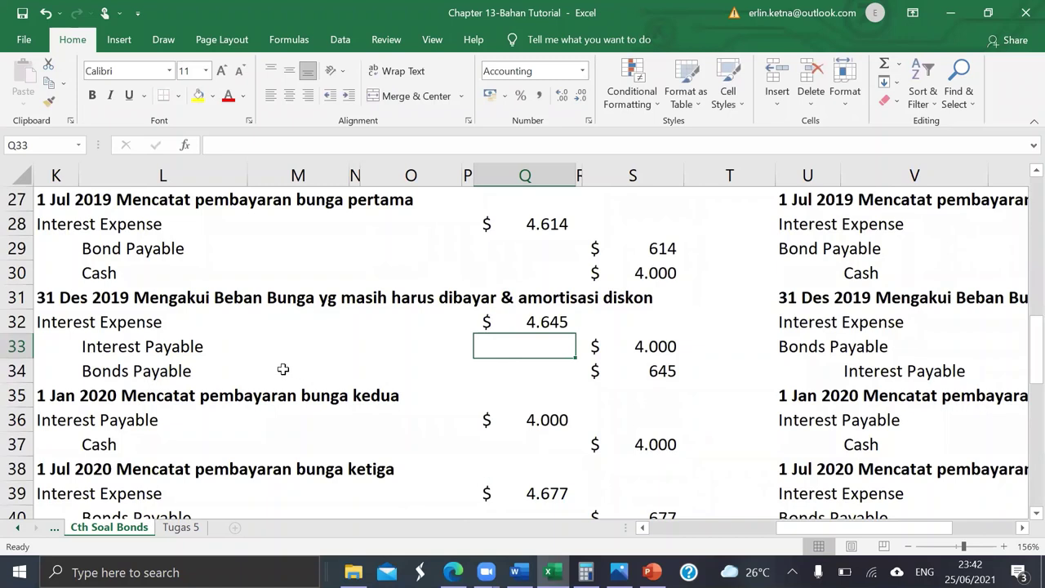
Step: Check the source cells of the Interest Payable and Bonds Payable credits in the 31 Des 2019 accrual entry
click(100, 340)
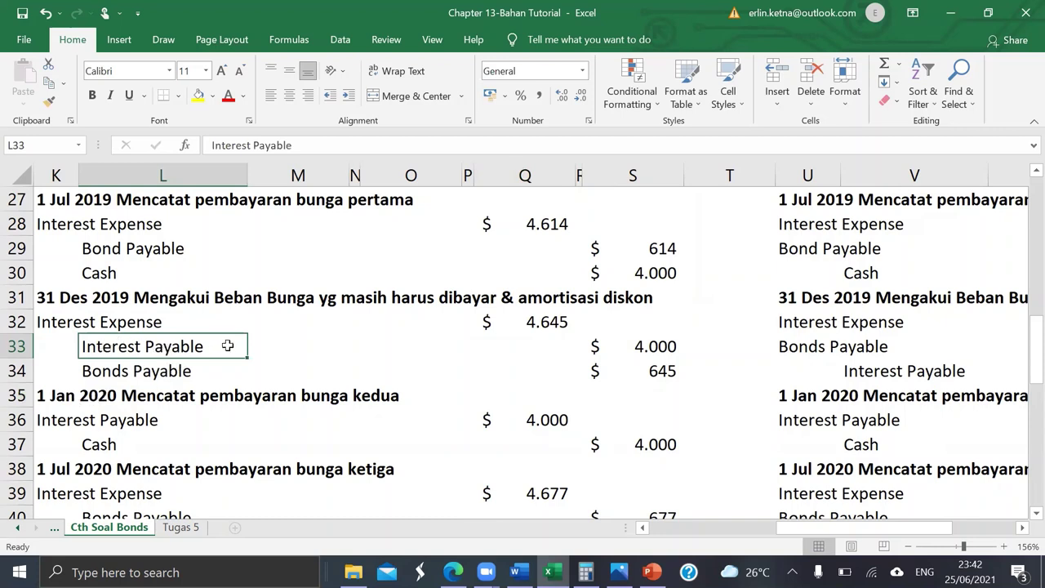
click(639, 360)
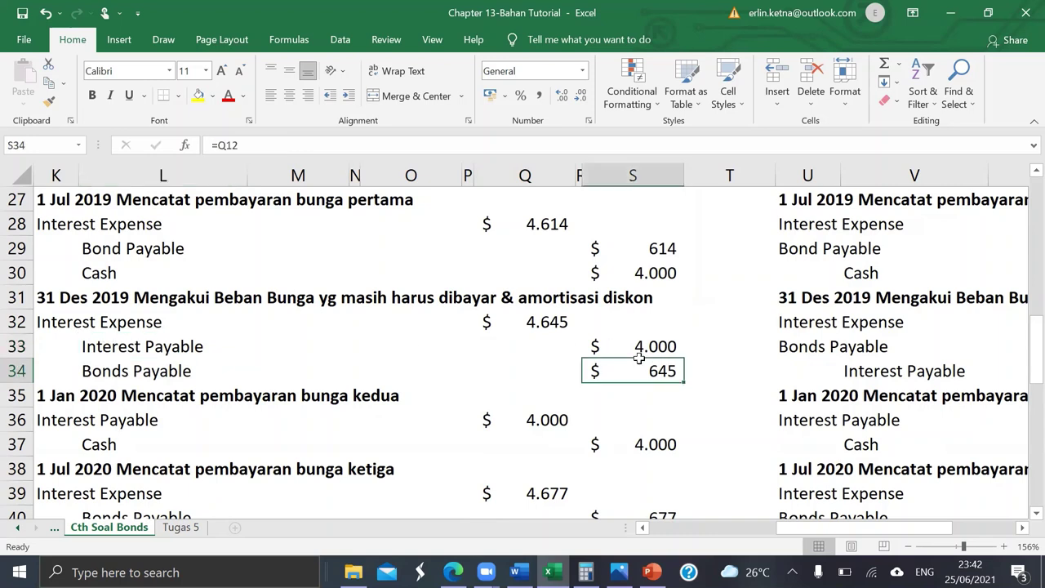
click(637, 345)
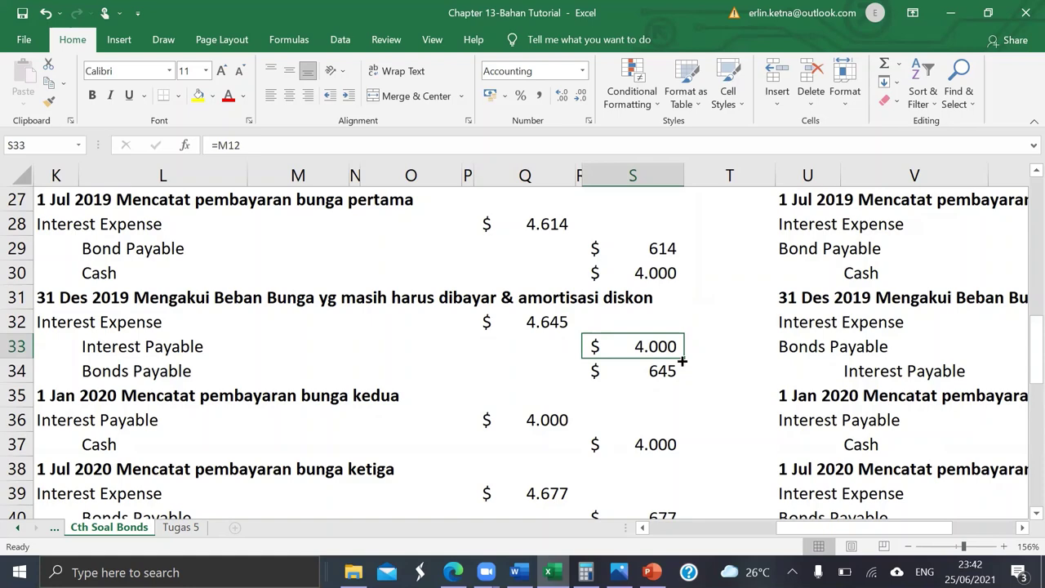
double_click(645, 374)
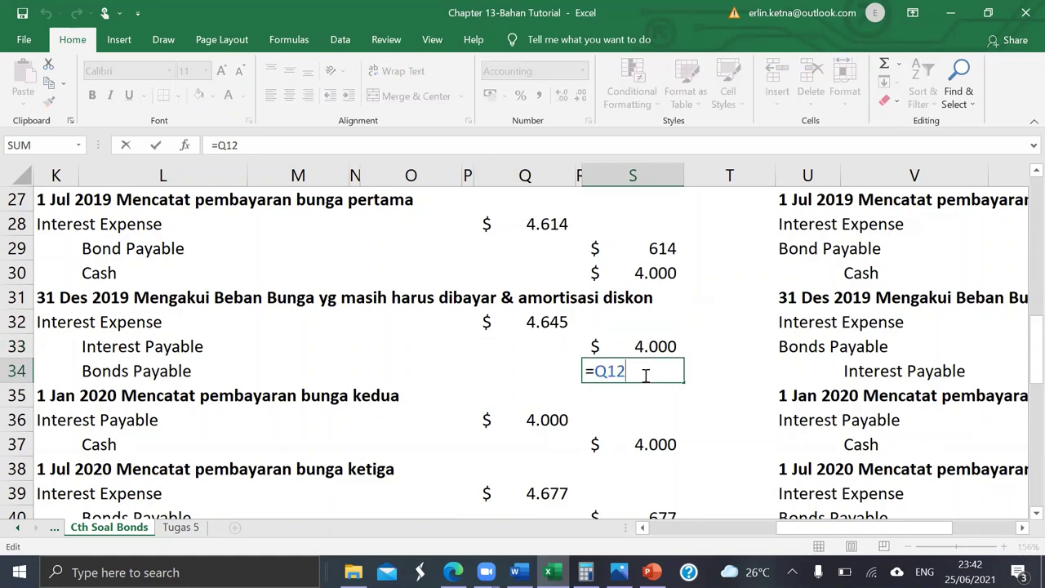
key(Return)
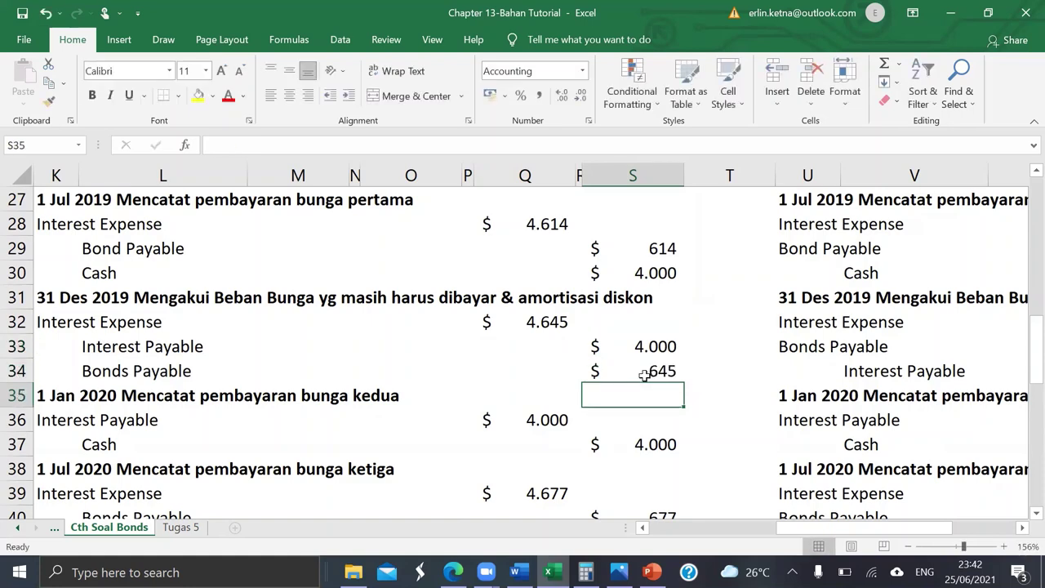
Step: Compare the Interest Payable debit in the 1 Jan 2020 payment entry with the Interest Payable credit accrued on 31 Des 2019
scroll(645, 374, down, 2)
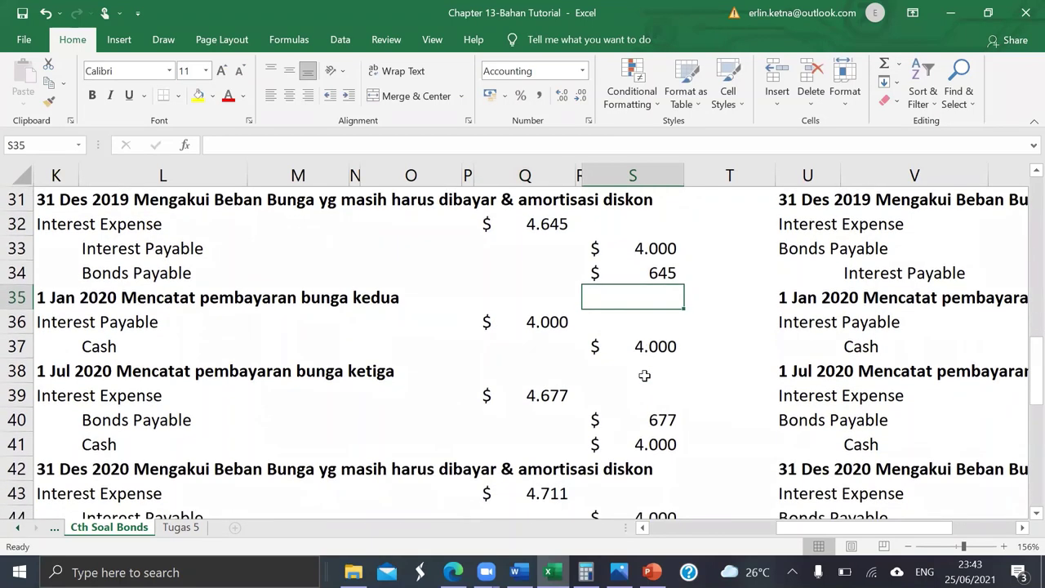
click(129, 315)
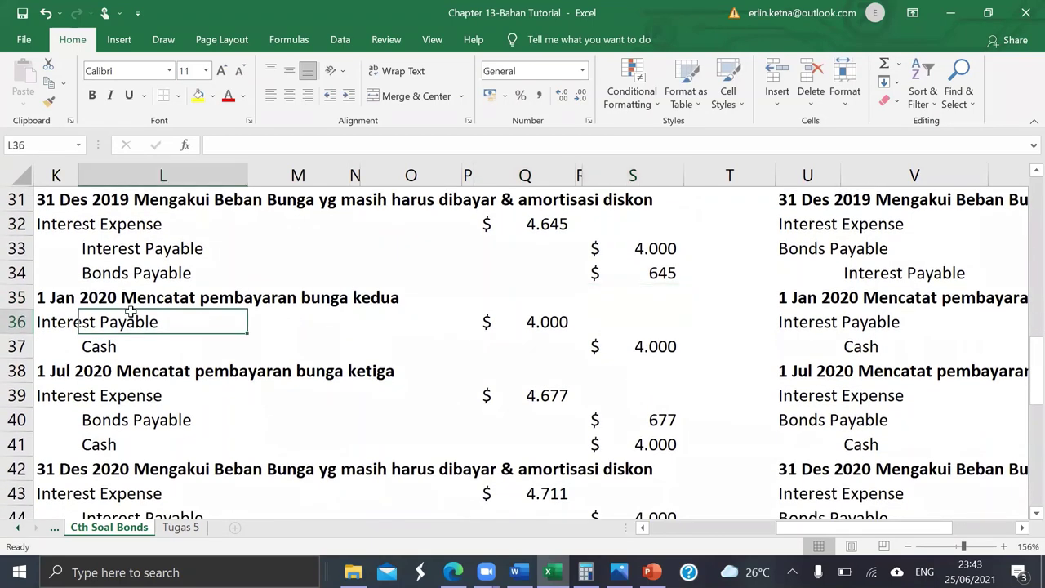
click(56, 321)
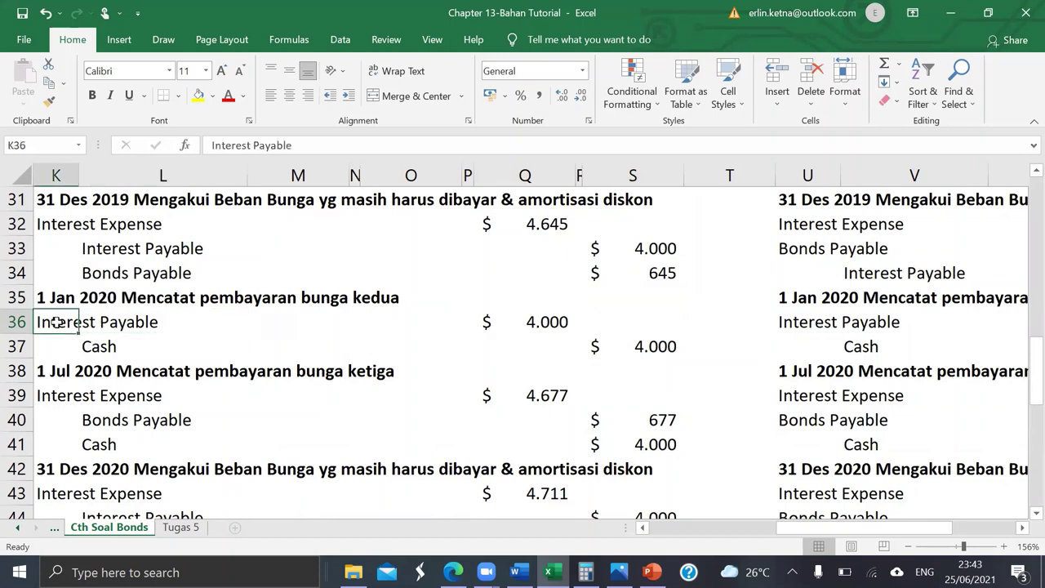
click(109, 248)
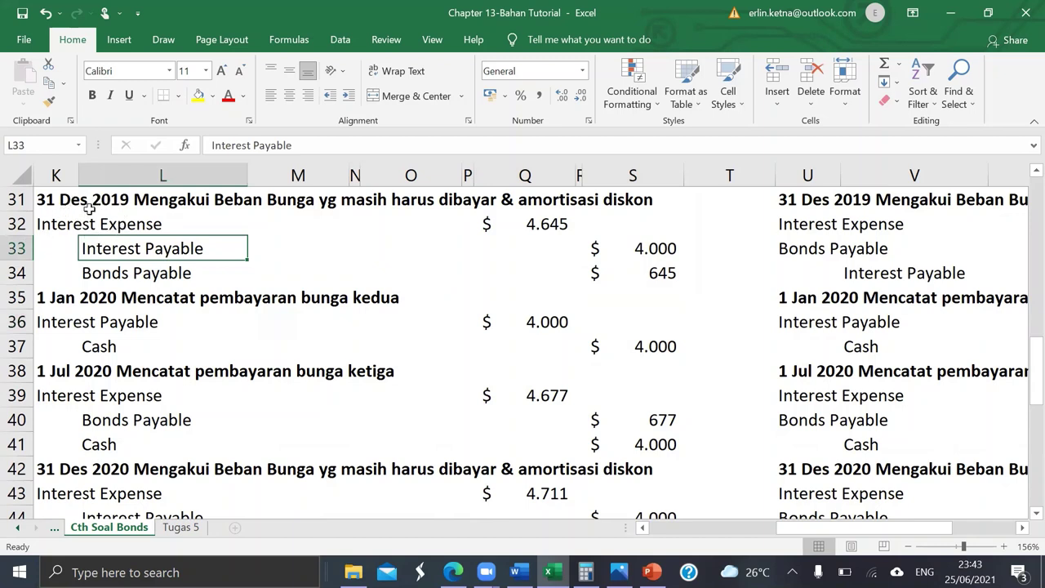
click(39, 325)
click(109, 251)
click(57, 323)
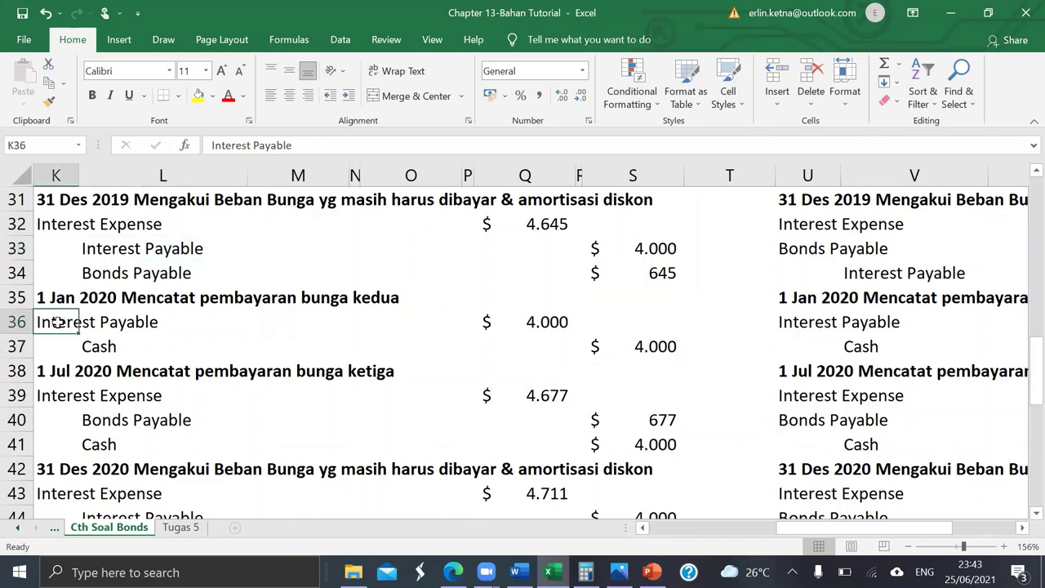
Step: Check the Cash credit of the 1 Jan 2020 payment entry and the source of its amount in S37
click(98, 347)
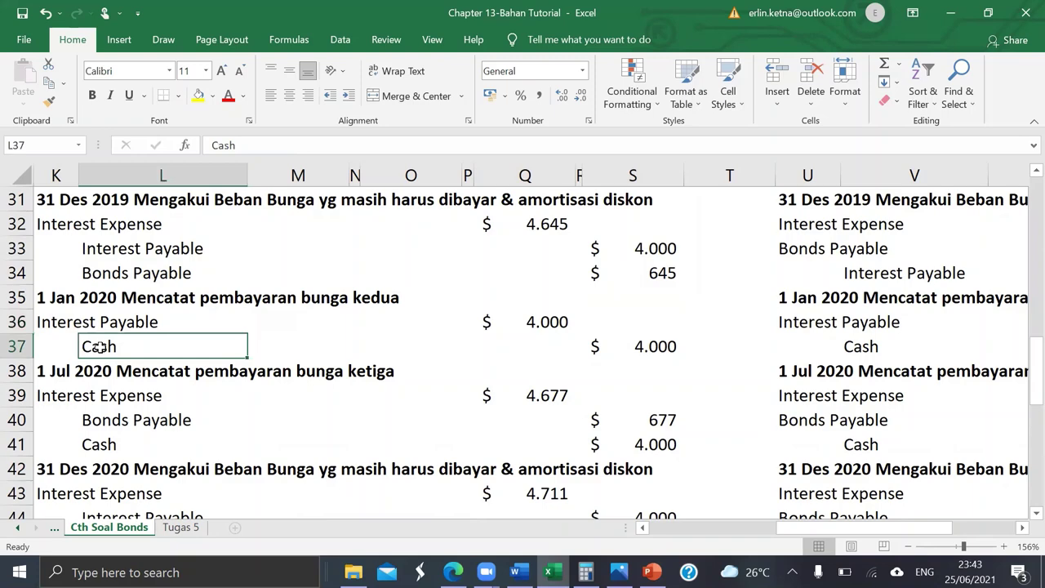
click(604, 365)
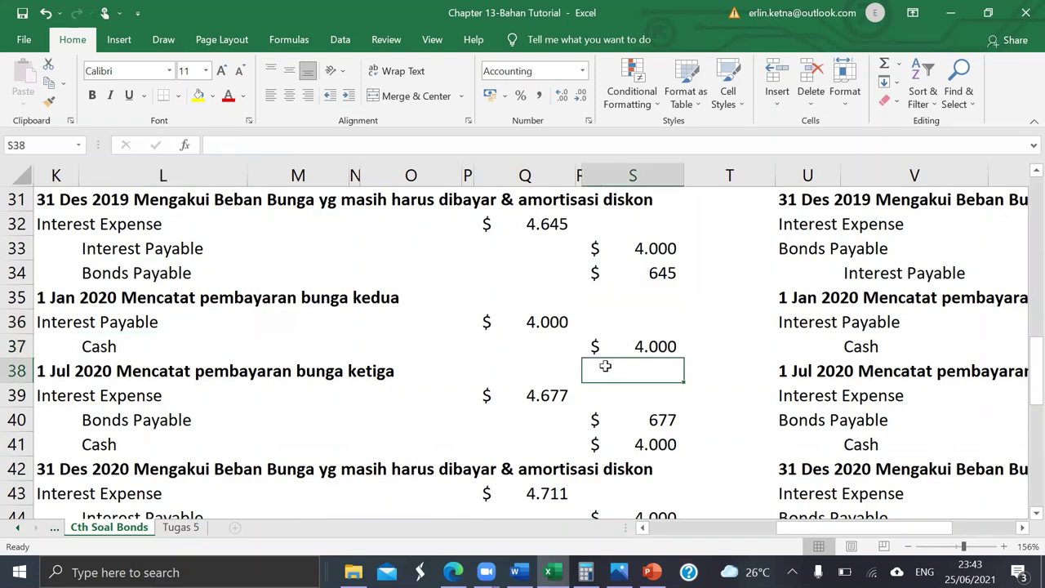
click(633, 346)
Step: Review the repeating journal entries from the 1 Jul 2020 payment through the 1 Jan 2021 payment
scroll(633, 346, down, 1)
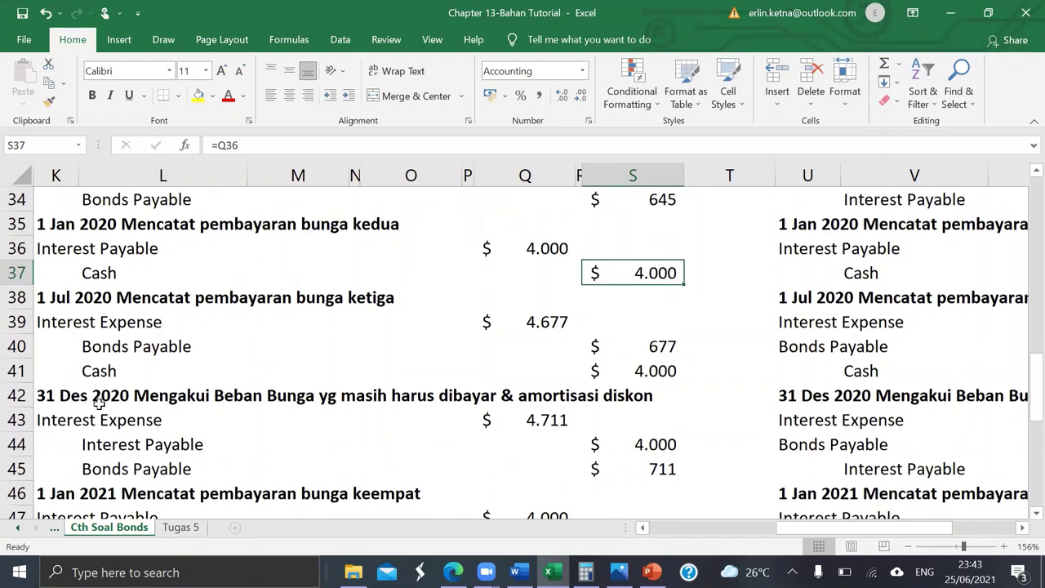
scroll(123, 410, down, 1)
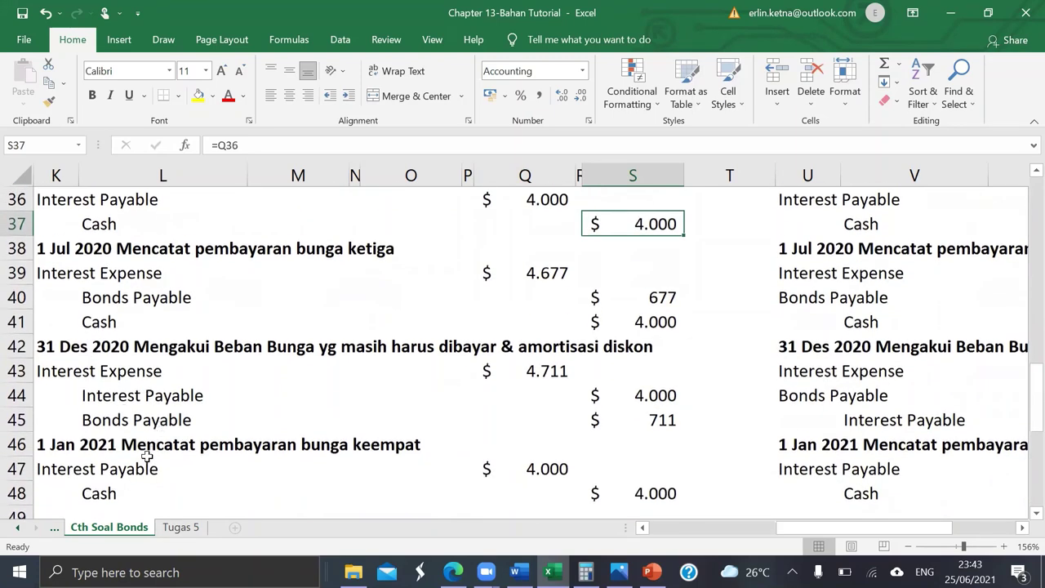
scroll(145, 459, down, 1)
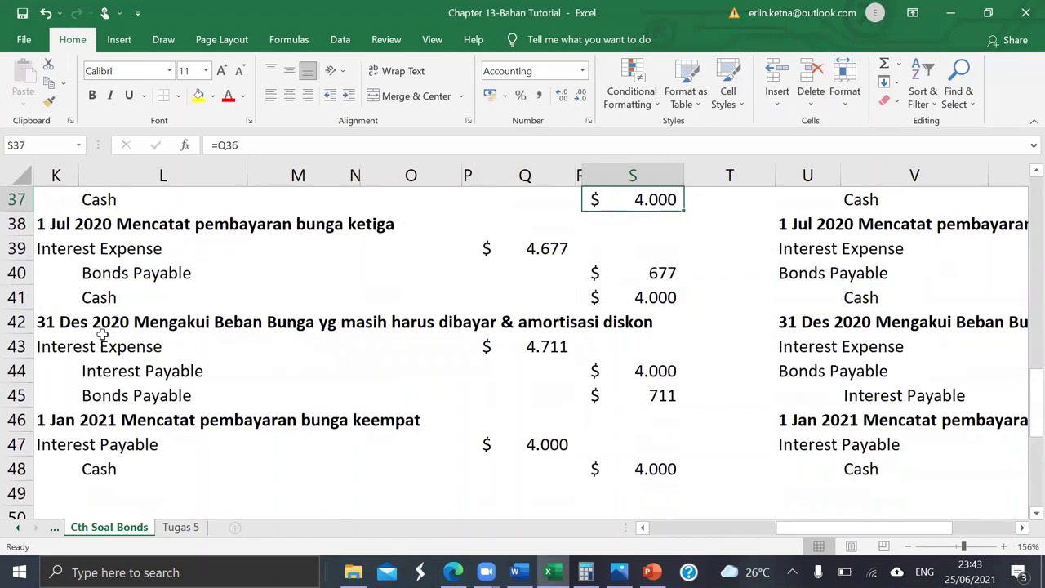
scroll(159, 398, down, 1)
click(158, 399)
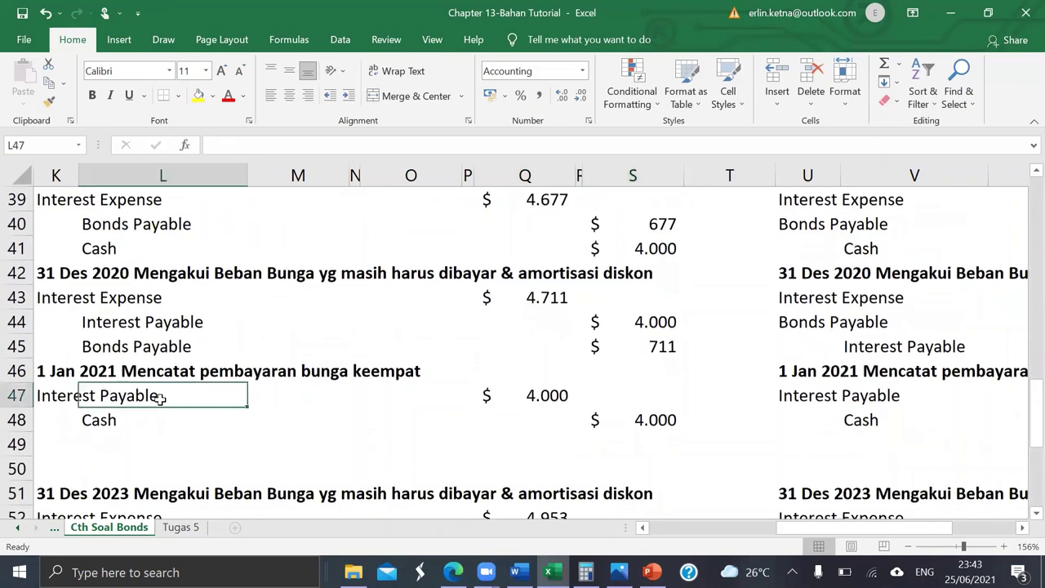
scroll(160, 399, down, 1)
scroll(160, 399, down, 3)
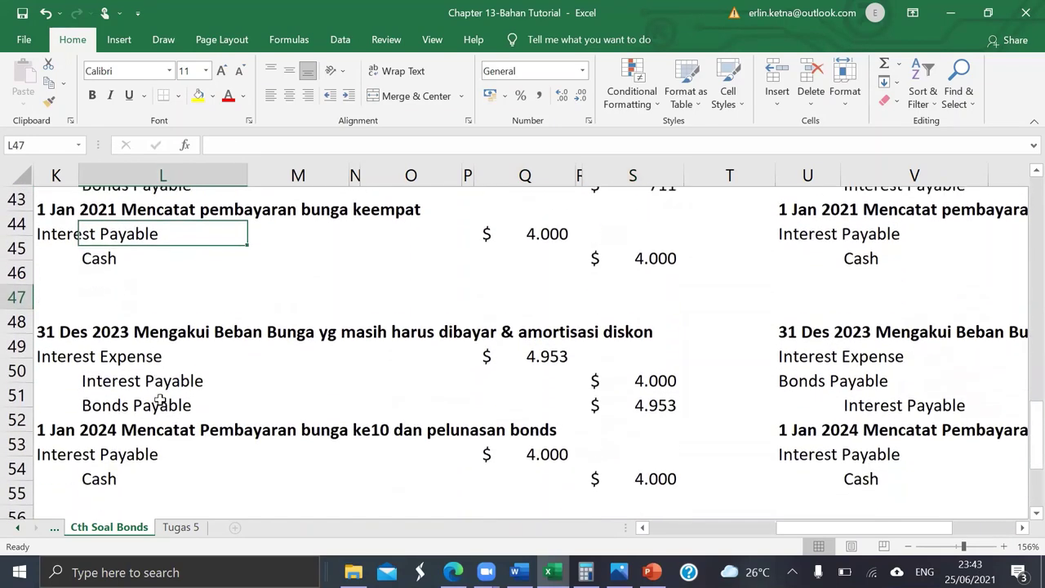
Step: Compare the Interest Payable lines of the 31 Des 2023 accrual entry and the 1 Jan 2024 payment entry
scroll(155, 383, up, 1)
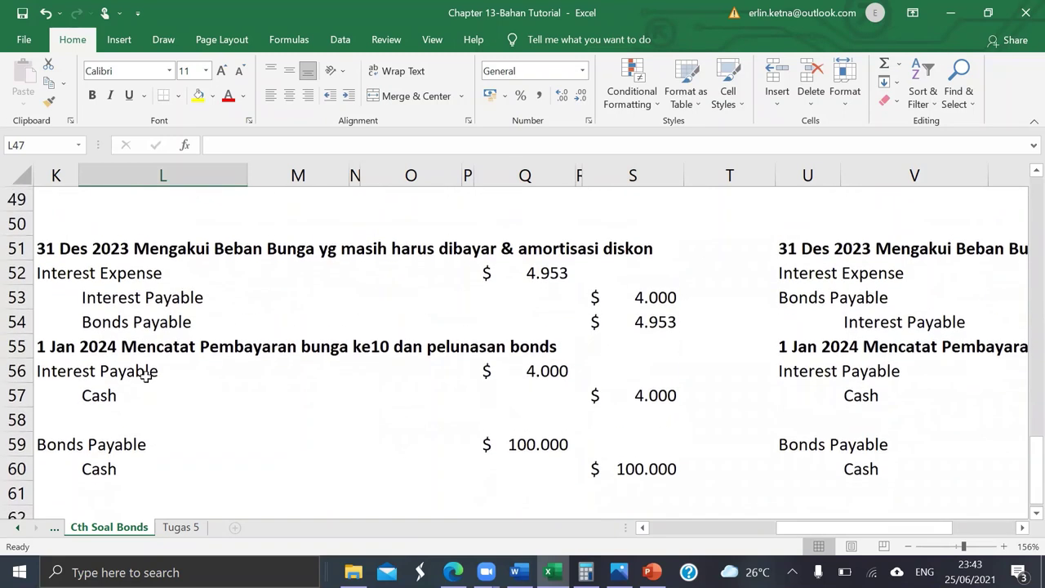
click(45, 246)
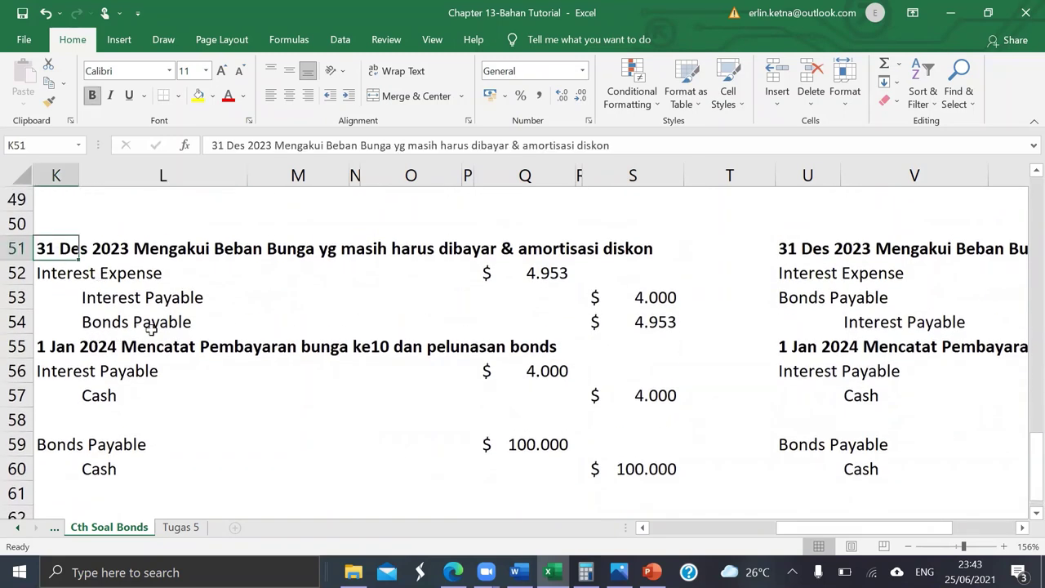
click(94, 372)
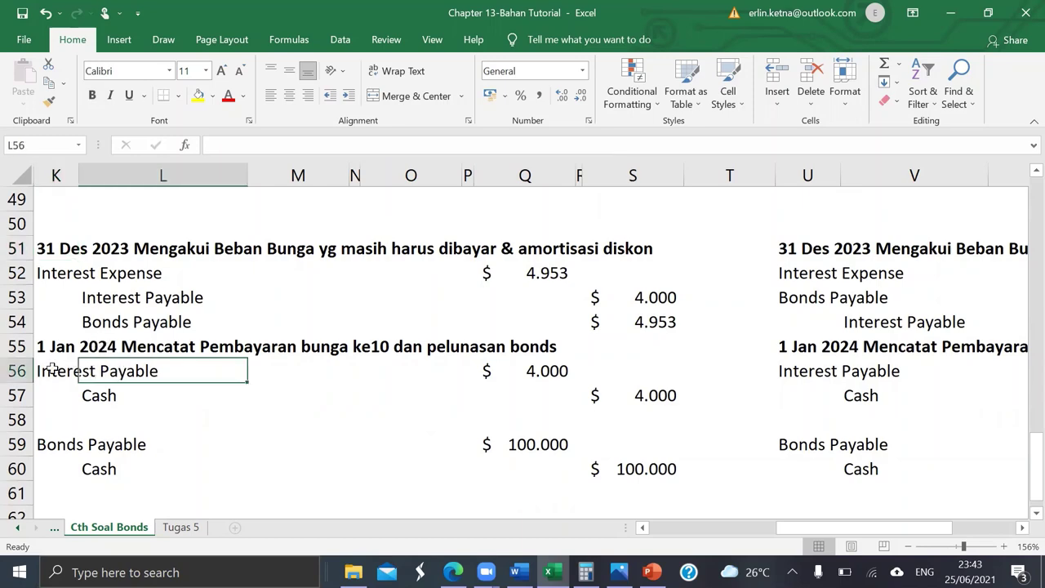
click(53, 368)
click(115, 300)
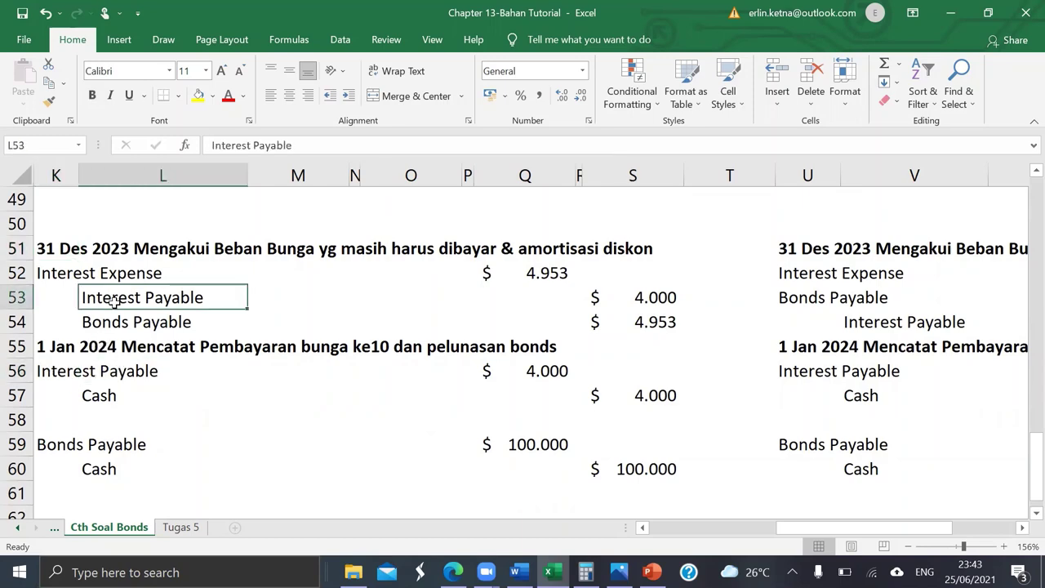
Step: Check the source cell of the Bonds Payable debit in Q59 of the 1 Jan 2024 redemption entry
scroll(115, 299, down, 2)
scroll(116, 299, up, 1)
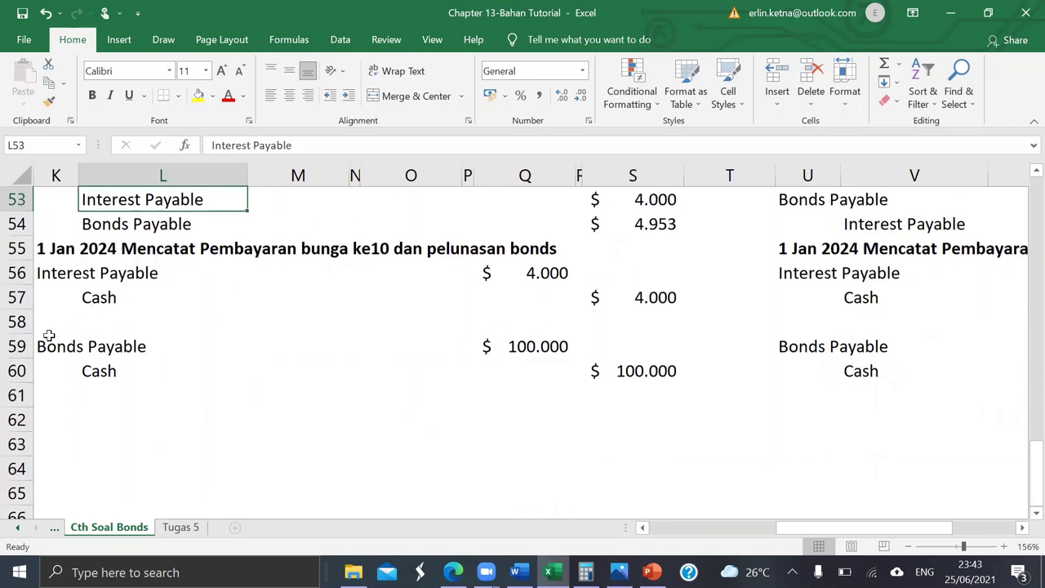
click(514, 347)
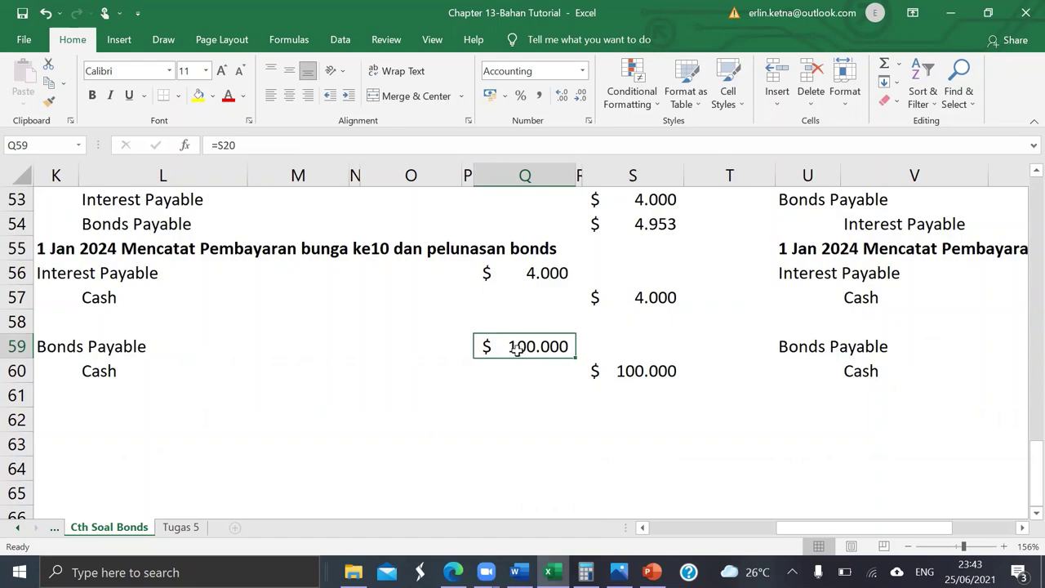
Step: Follow the carrying amounts in the discount amortization schedule from the issue date in S10 down to 1 Januari 2024 in S20
scroll(517, 350, up, 2)
scroll(517, 350, up, 6)
scroll(517, 350, down, 1)
scroll(517, 350, up, 3)
scroll(517, 350, up, 8)
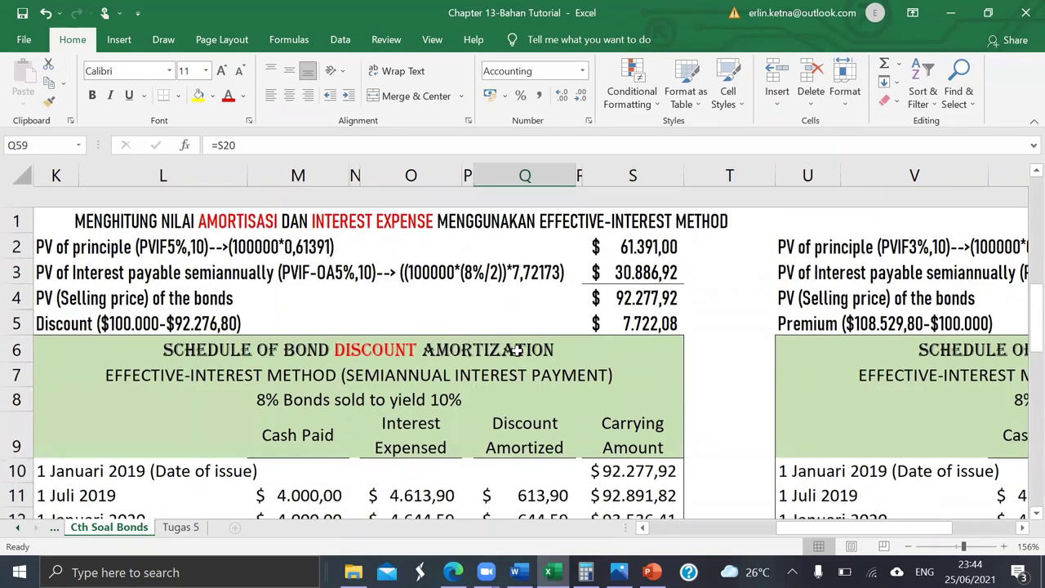
scroll(517, 350, down, 2)
click(603, 296)
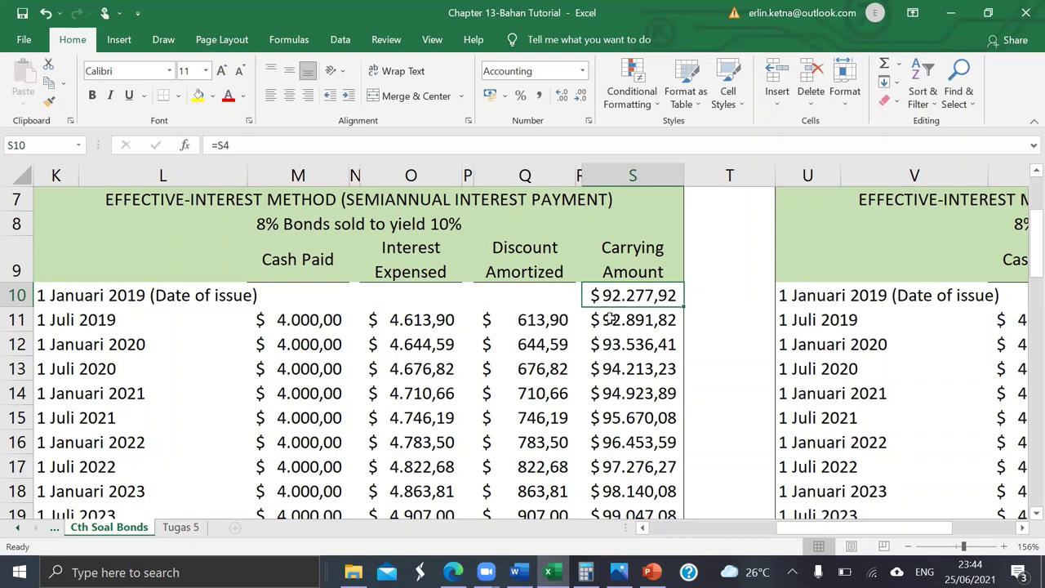
key(Down)
key(Down)
key(Down)
key(Down)
key(Down)
key(Down)
key(Down)
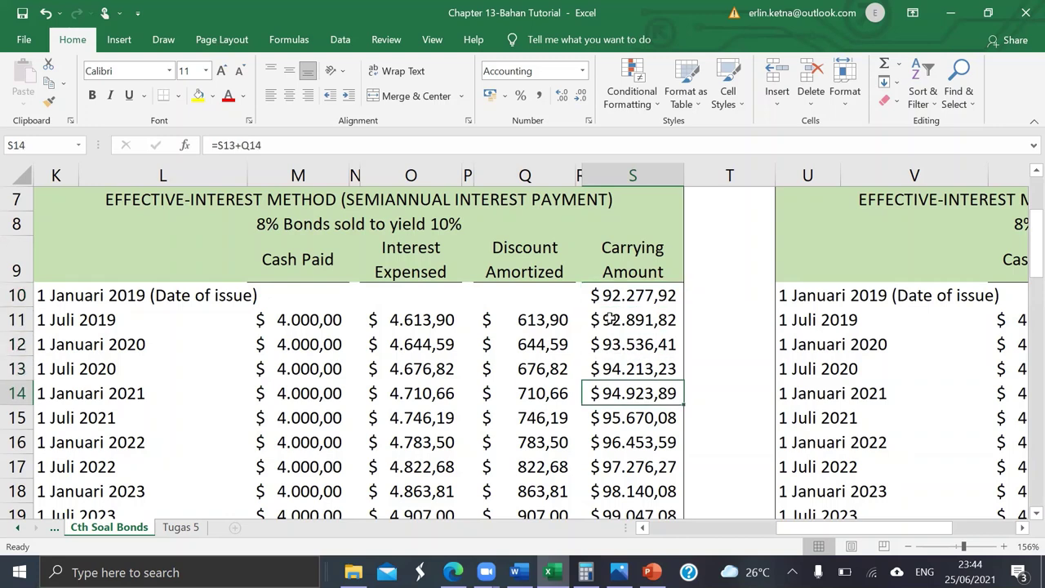
key(Down)
key(Down)
key(Down)
key(Down)
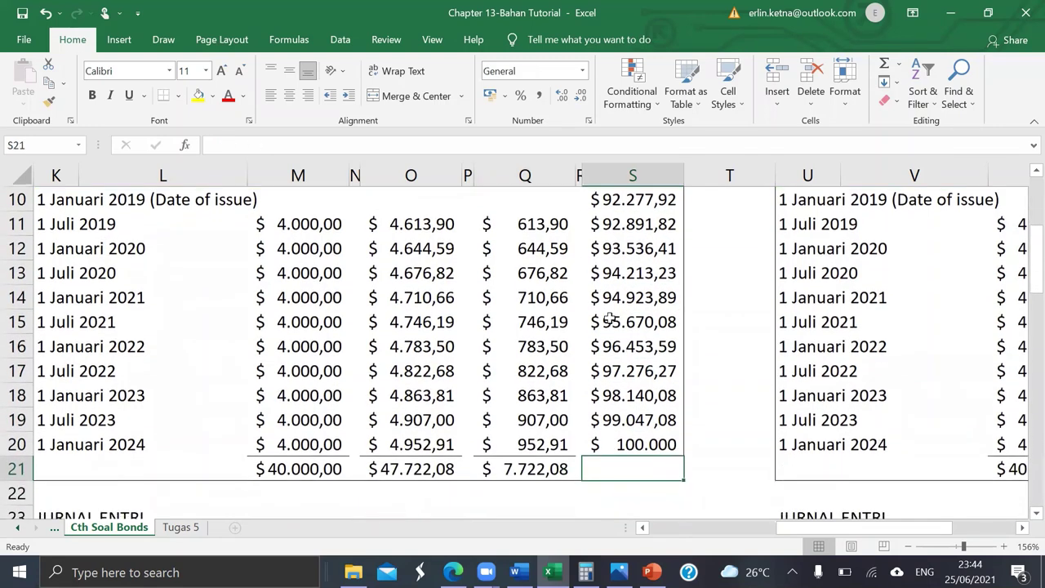
key(Up)
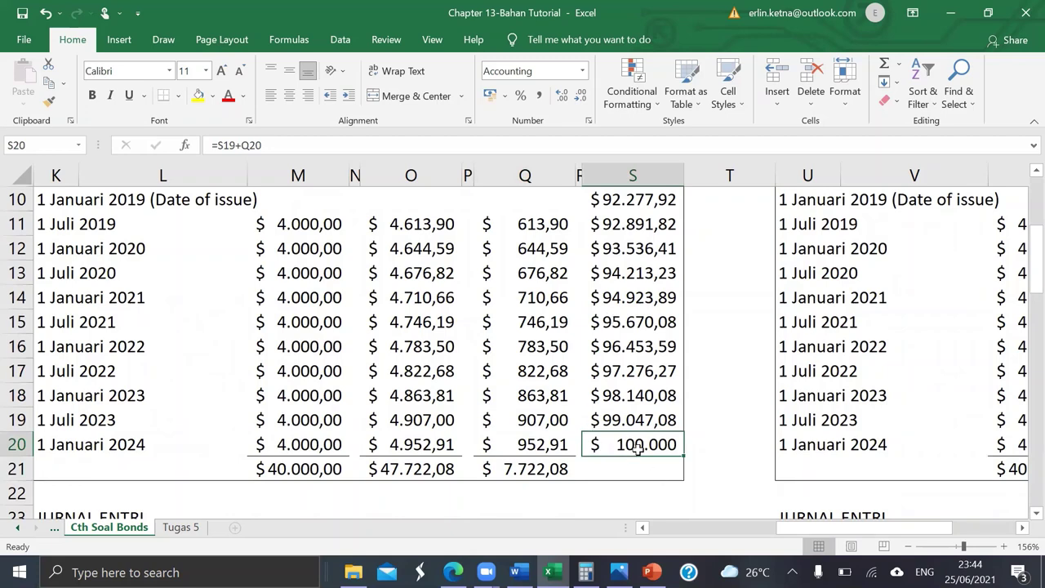
Step: Verify the source of the Bonds Payable debit and the Cash credit in the 1 Jan 2024 redemption entry
scroll(637, 449, down, 13)
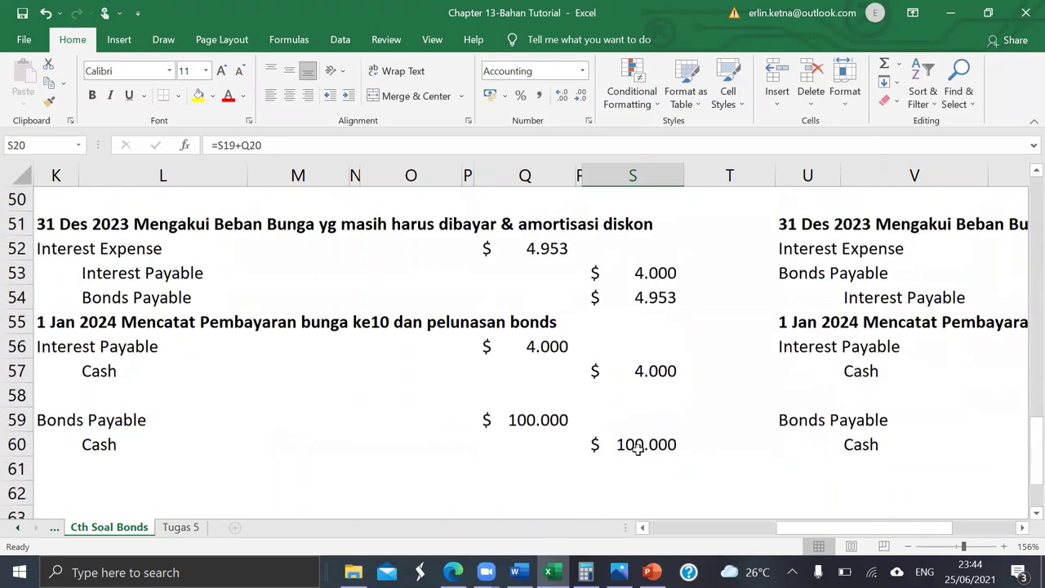
click(73, 419)
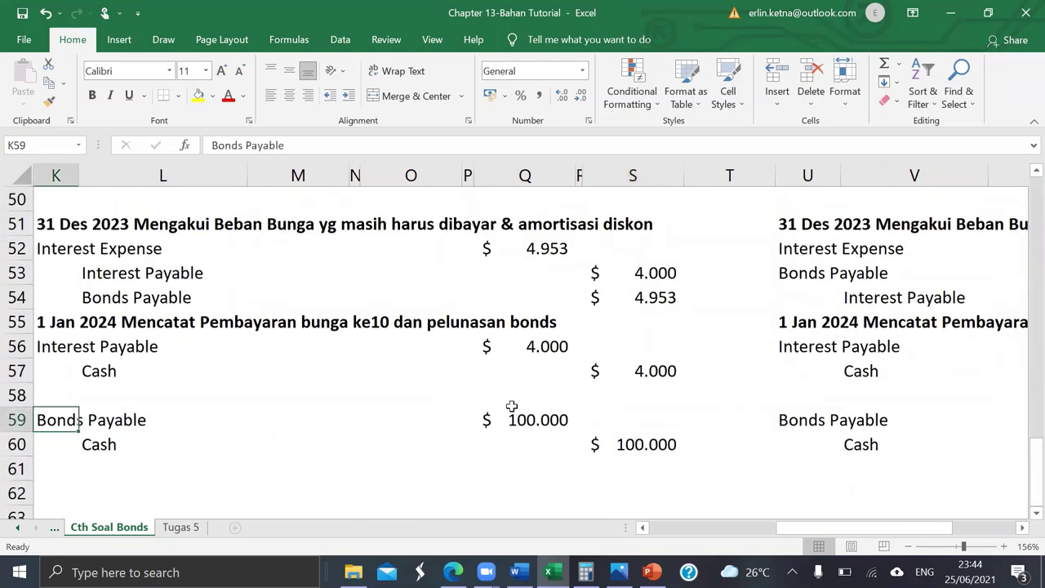
click(554, 419)
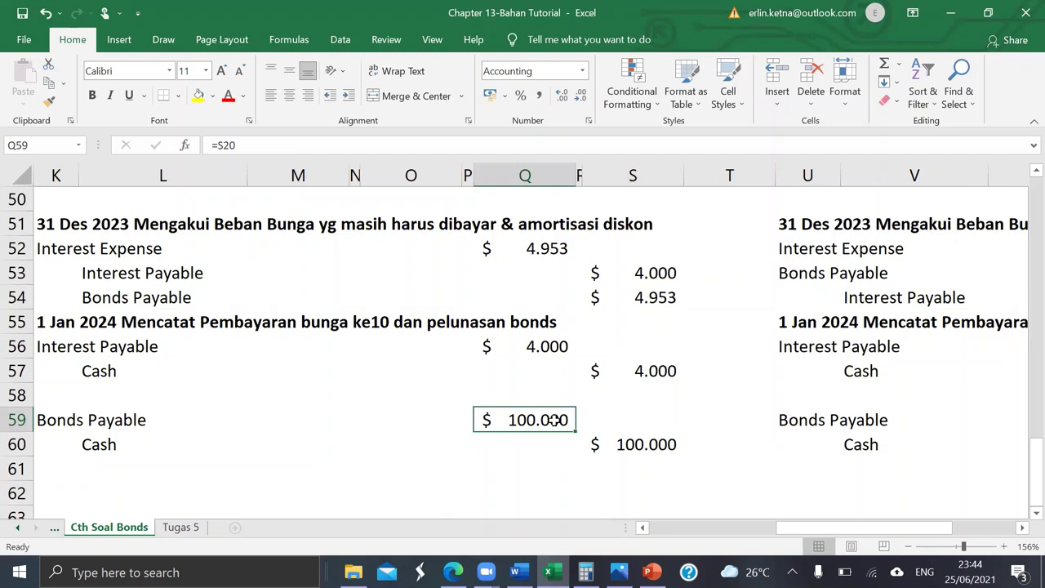
click(127, 445)
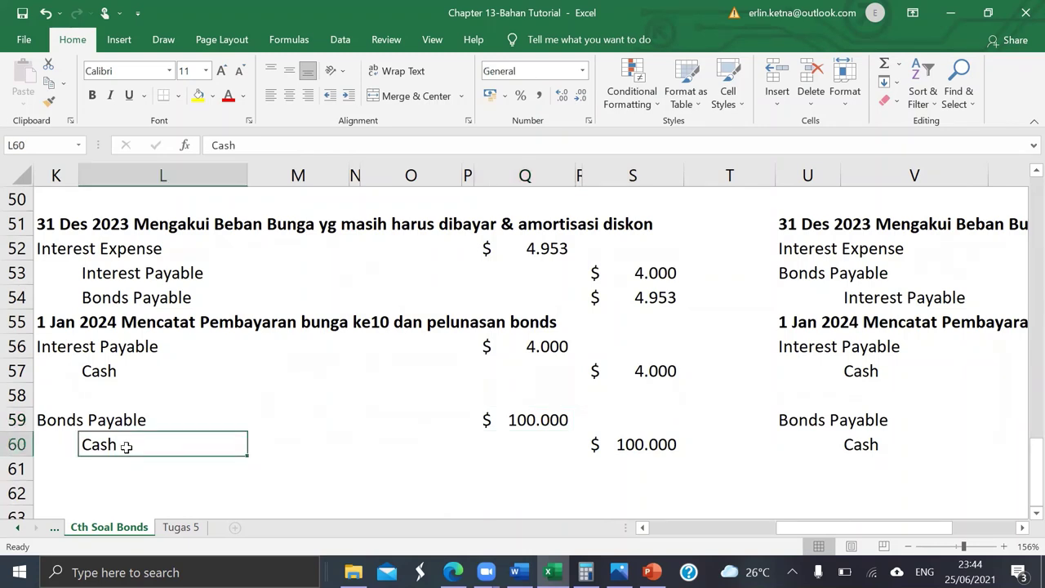
click(596, 441)
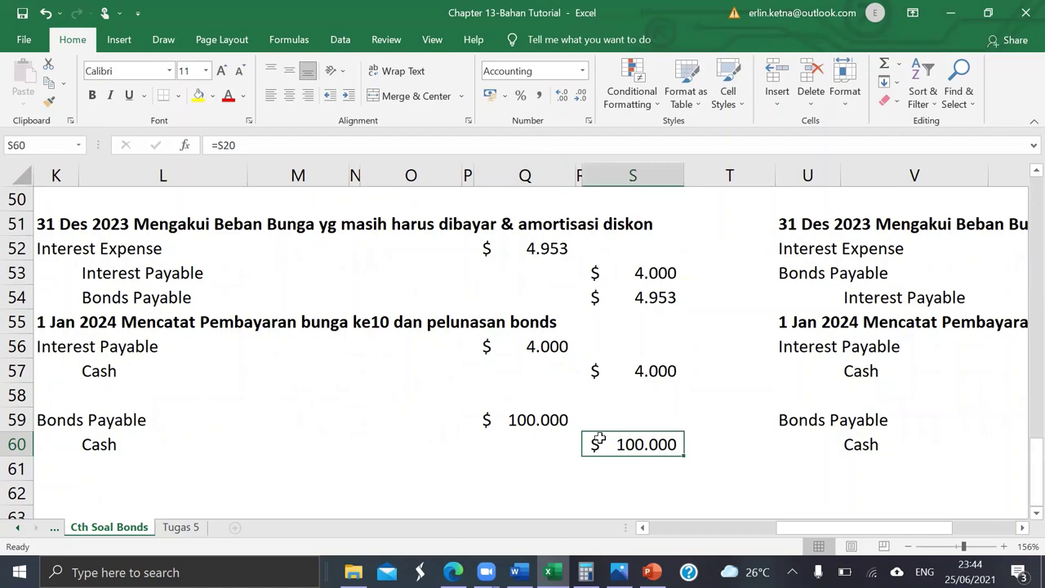
Step: Bring the schedule of bond premium amortization for the 8% bonds sold to yield 6% into view
scroll(670, 437, up, 16)
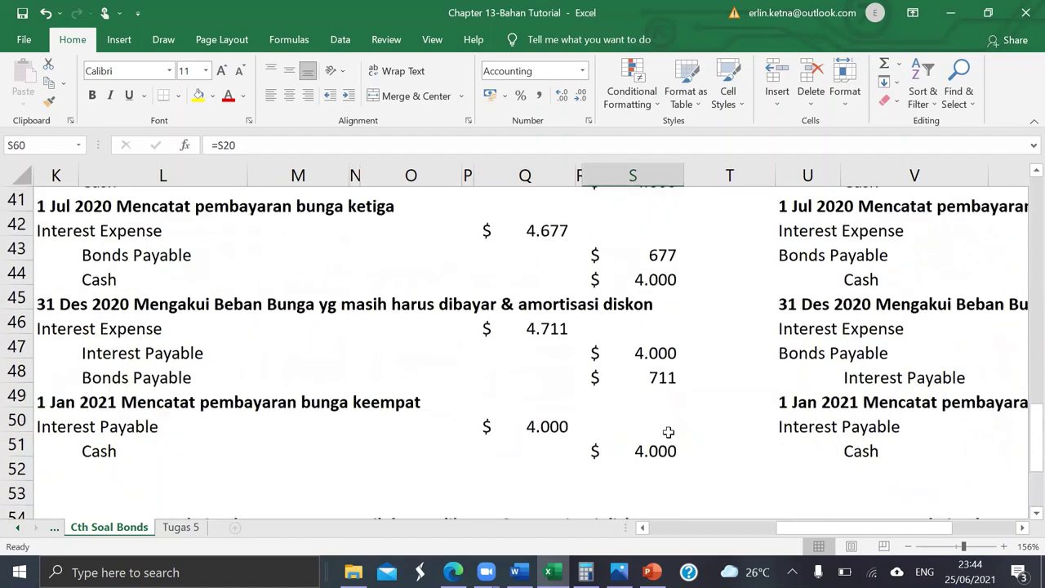
scroll(667, 431, right, 5)
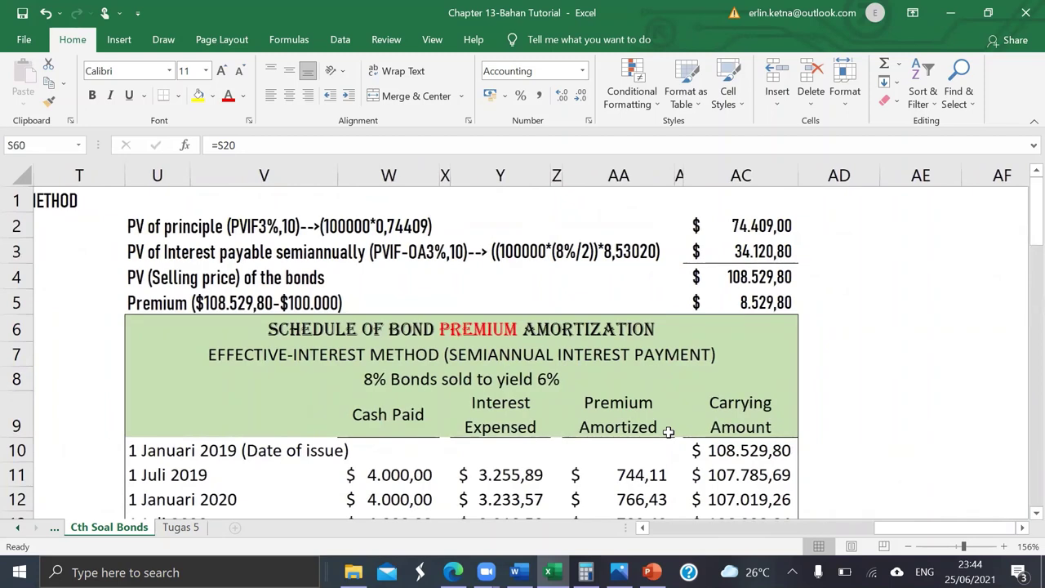
Step: Read the PV of principle line in row 2 of the premium bond calculation, including its PVIF3%,10 factor
click(651, 571)
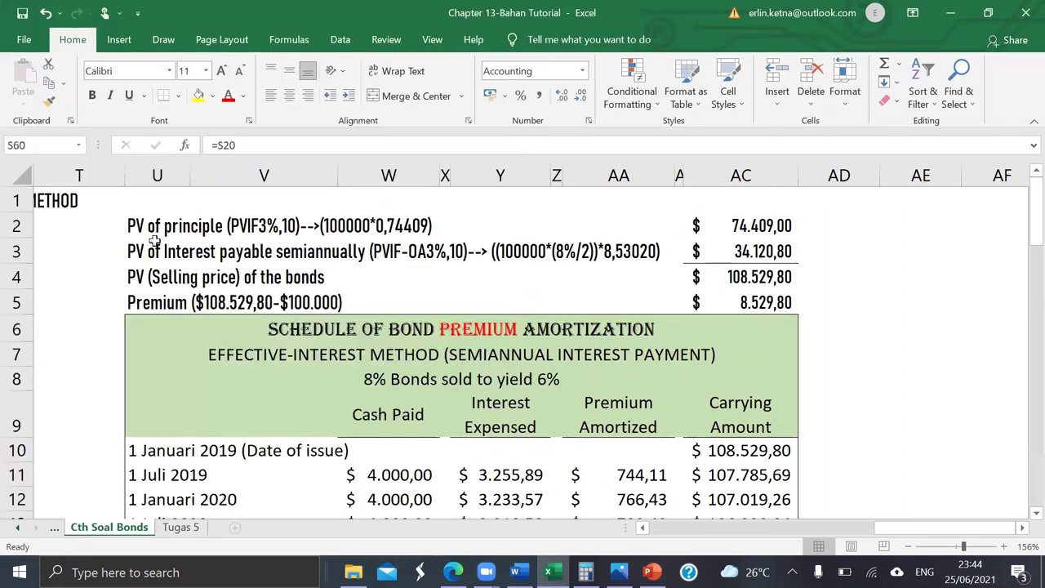
click(154, 240)
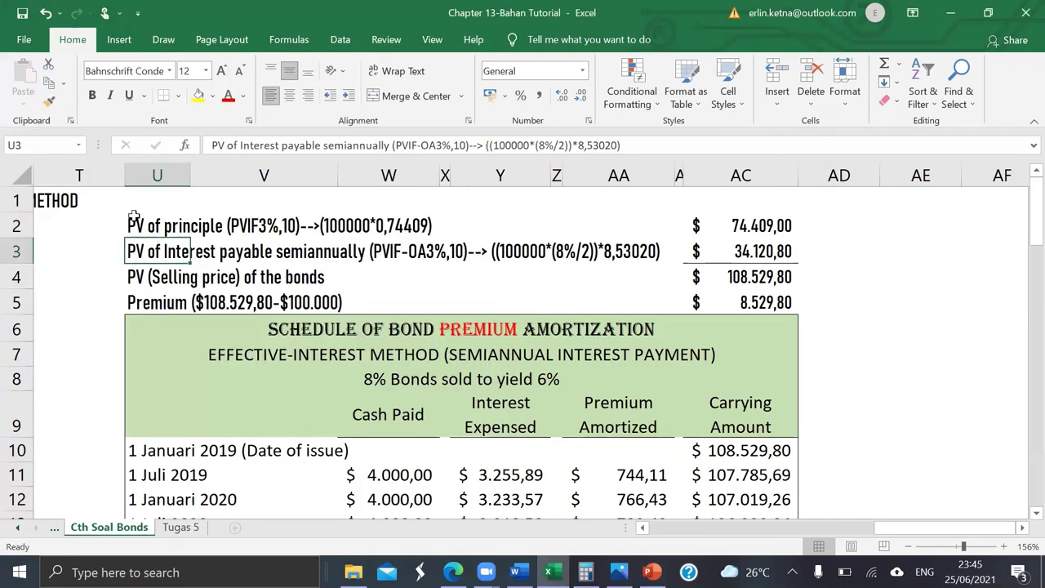
click(152, 217)
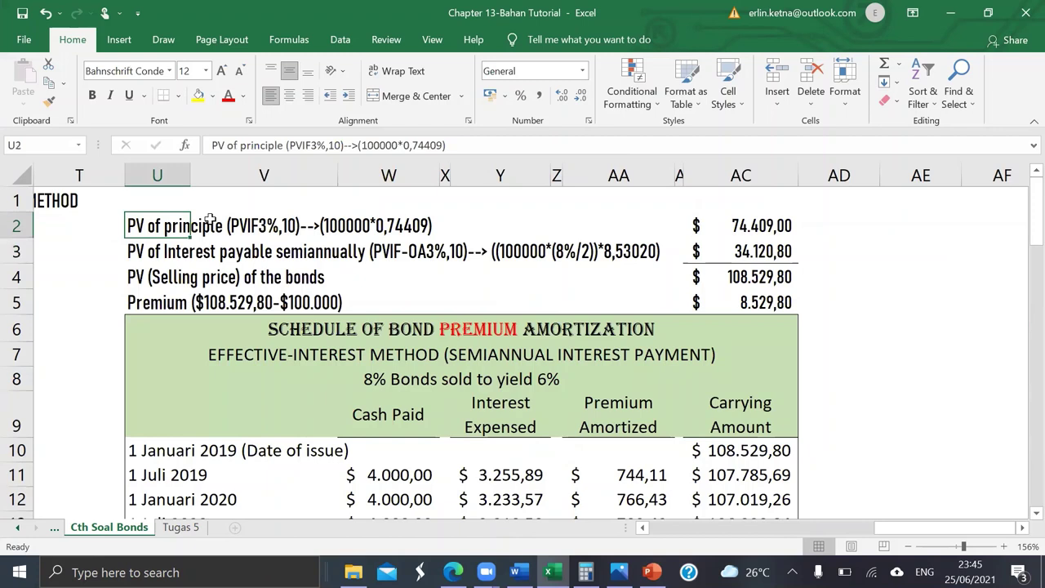
click(260, 220)
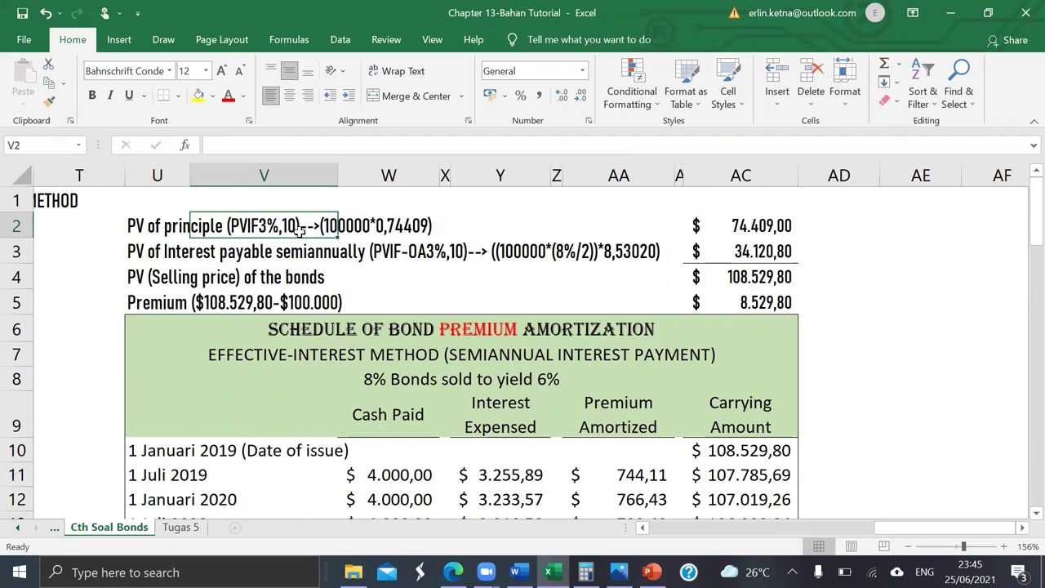
click(341, 225)
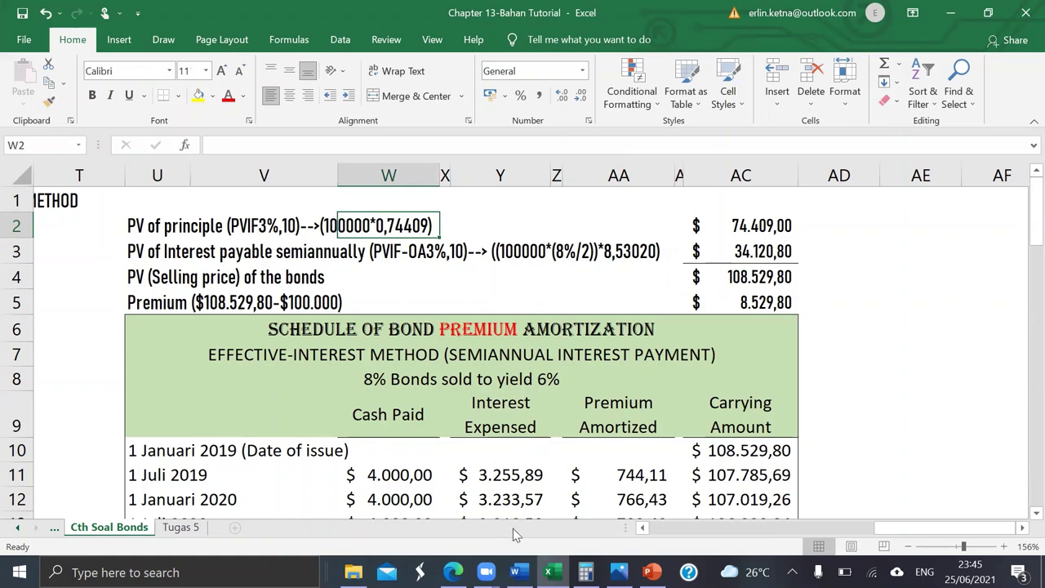
Step: Switch to the present value tables in the browser and look up the 3.0%, 10-period factors in Table 4 and Table 2
mouse_move(453, 571)
click(454, 489)
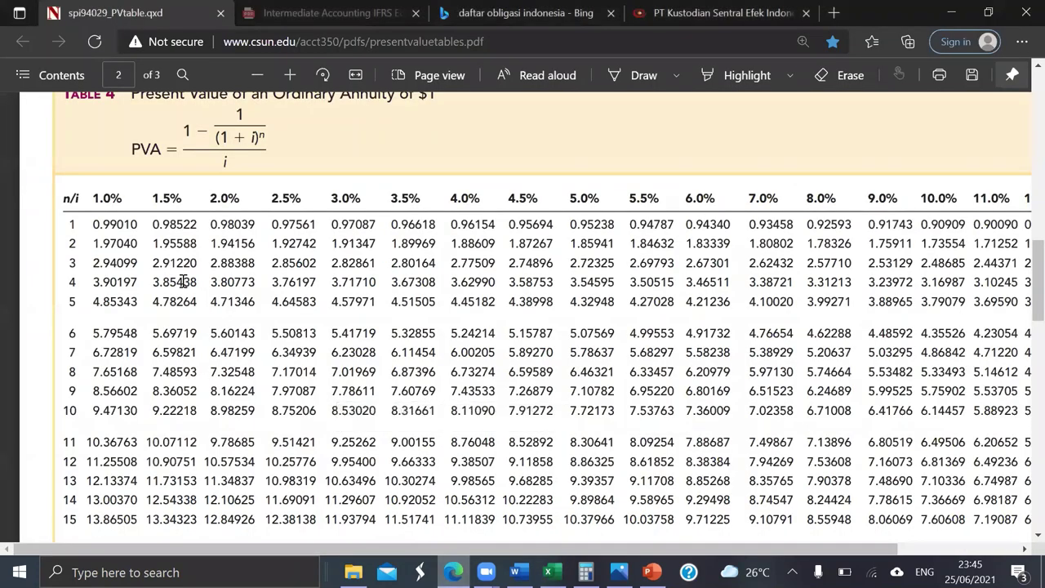
scroll(170, 225, up, 1)
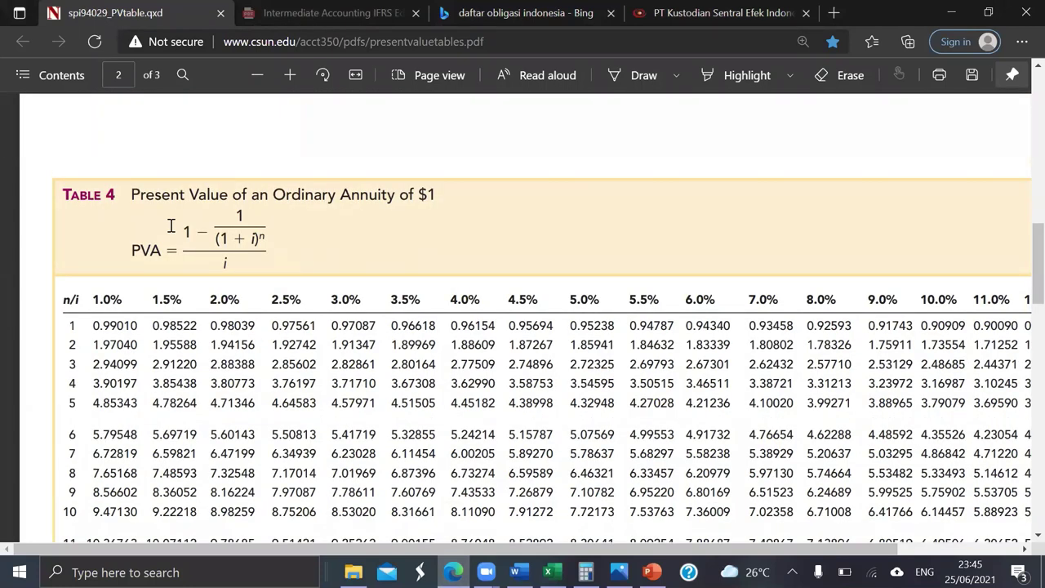
scroll(325, 418, down, 1)
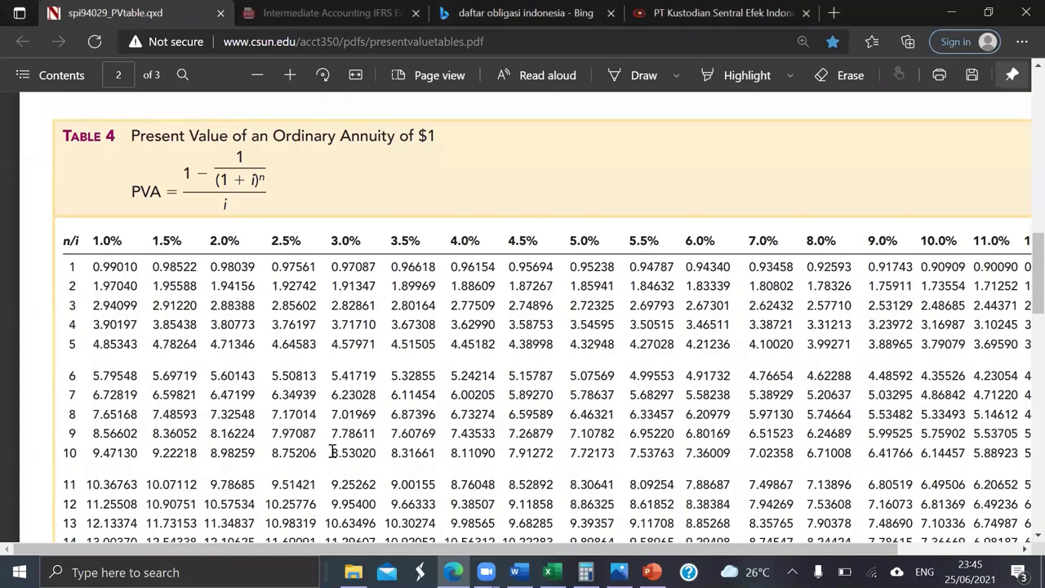
drag(333, 452, 364, 455)
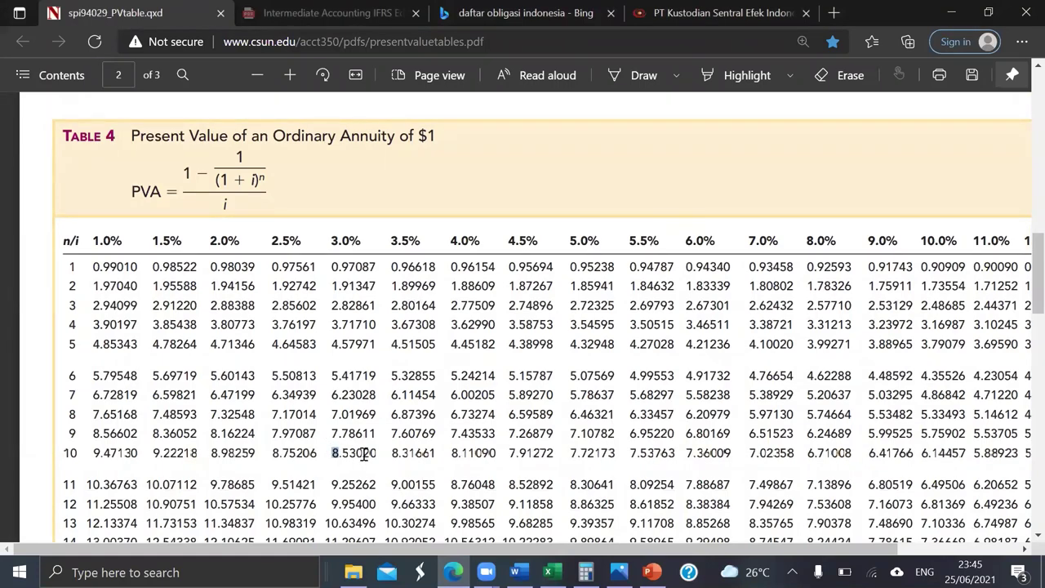
scroll(364, 455, up, 5)
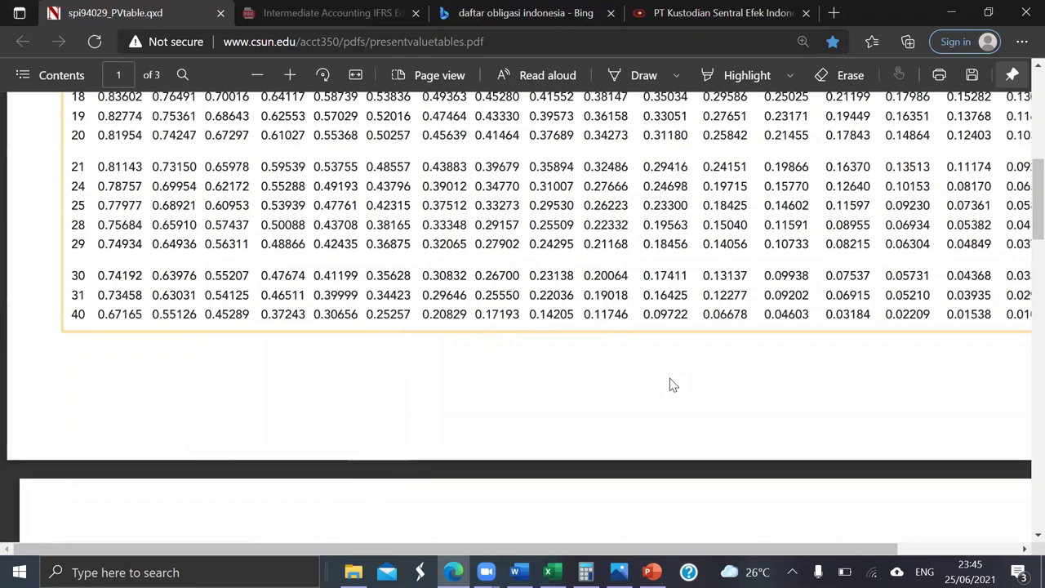
scroll(669, 385, up, 8)
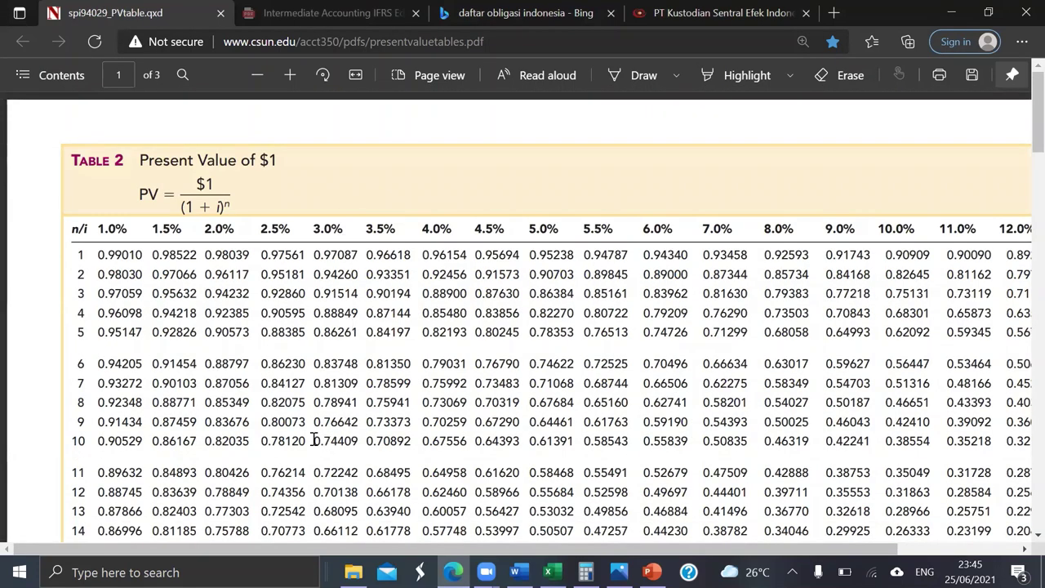
double_click(351, 441)
key(ctrl+c)
Step: Return to the Excel workbook and check the formula for the present value of the principal in AC2
click(551, 572)
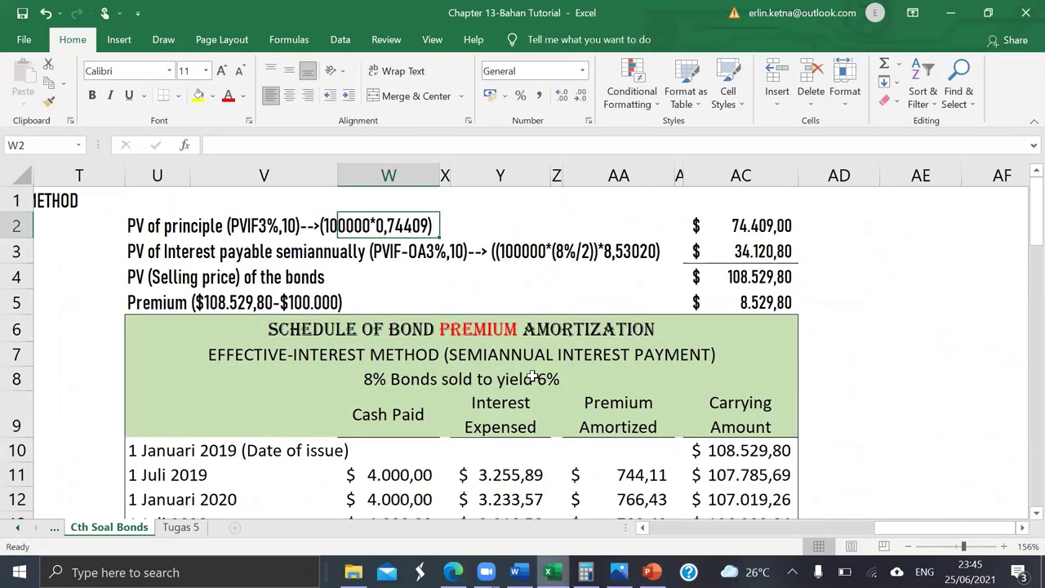
click(763, 226)
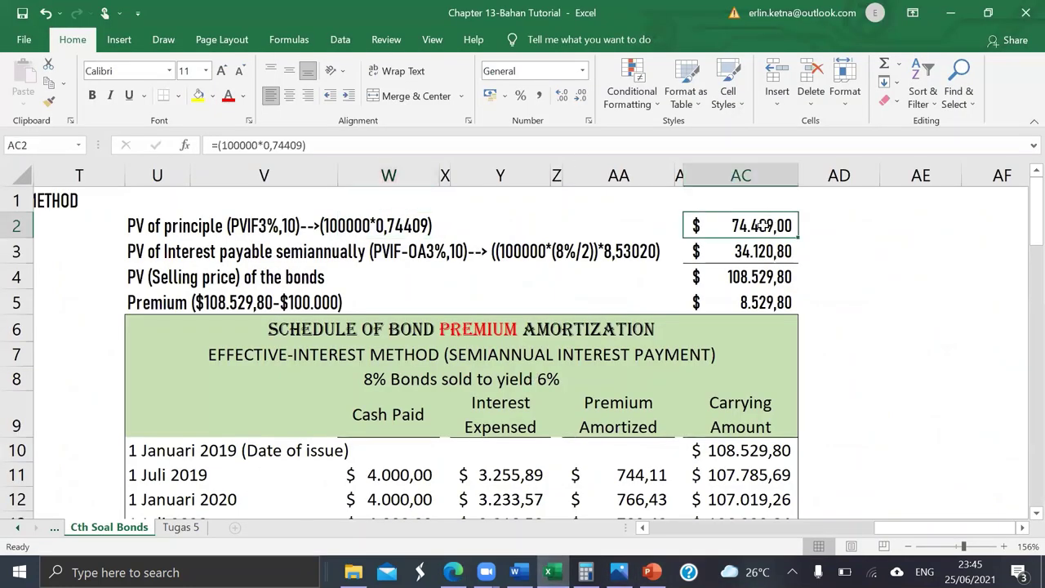
double_click(763, 226)
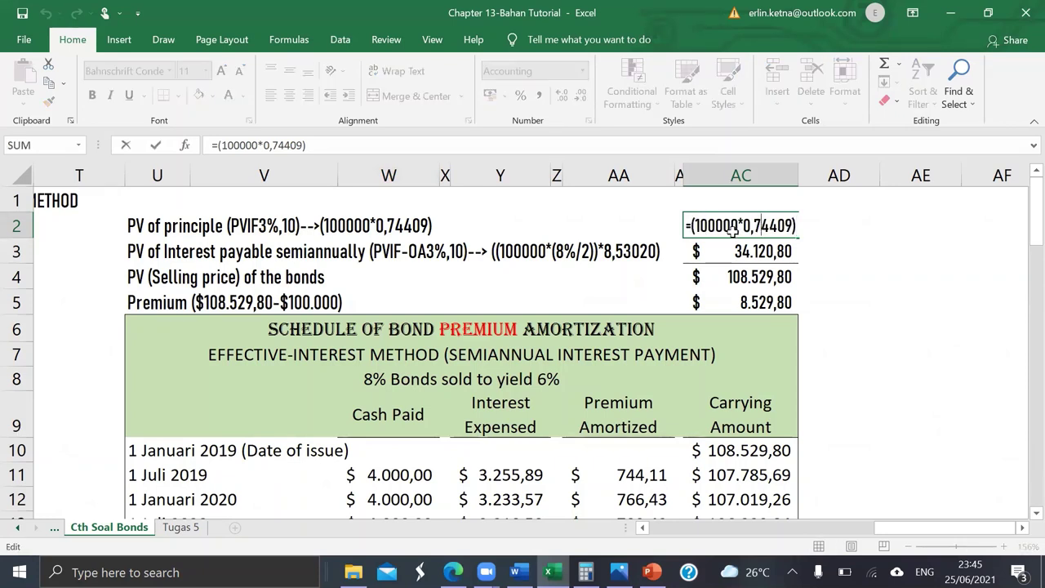
key(Return)
key(Up)
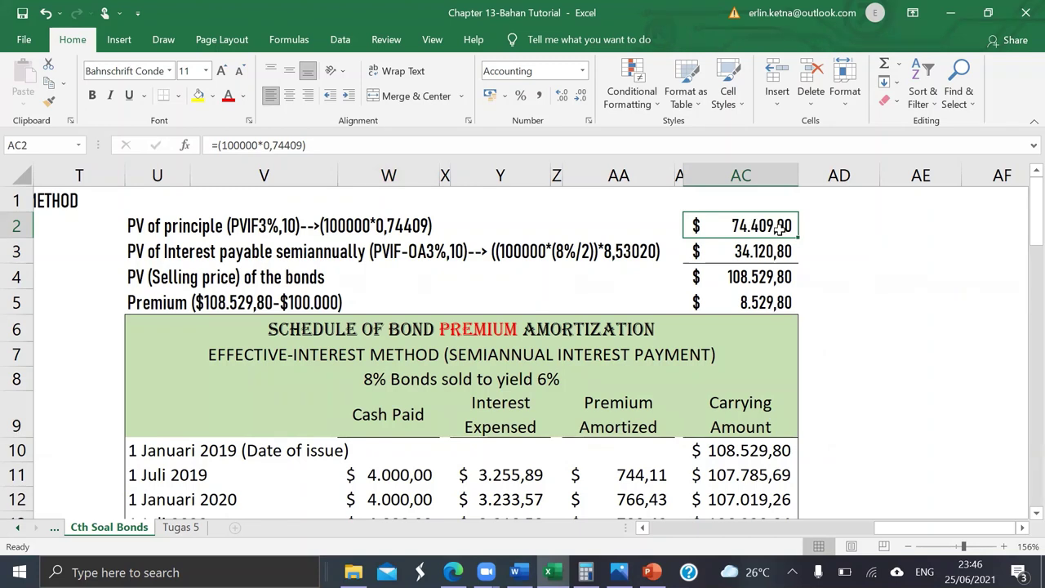
Step: Examine the semiannual interest present value line in row 3 and open its formula in AC3
click(120, 253)
click(133, 253)
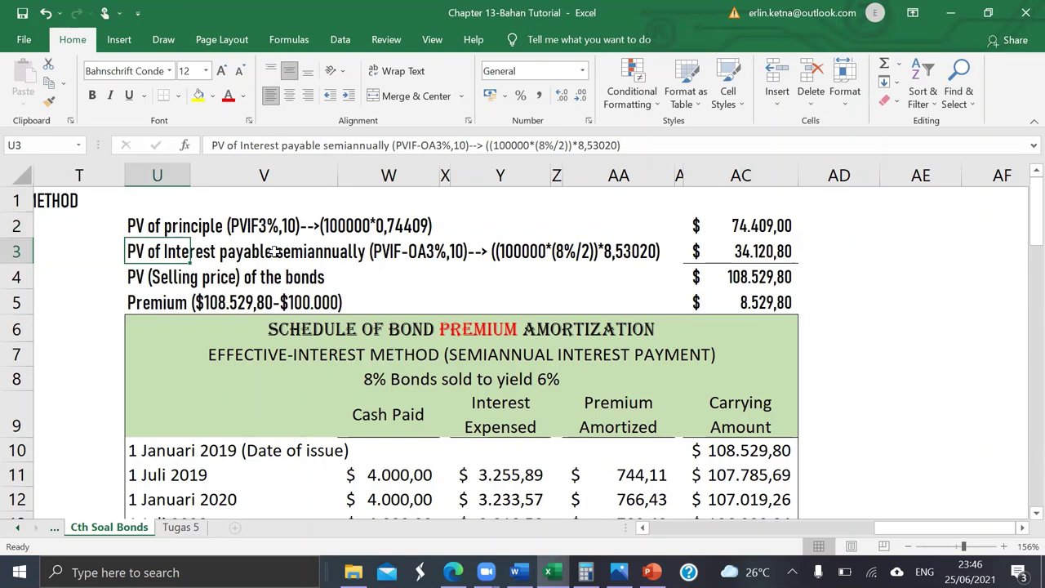
click(430, 246)
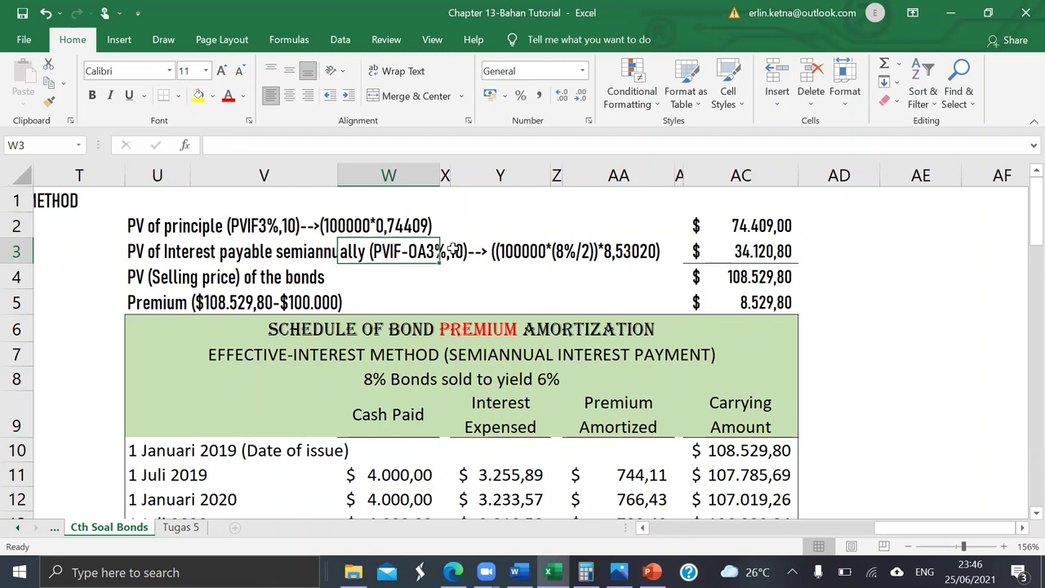
click(526, 253)
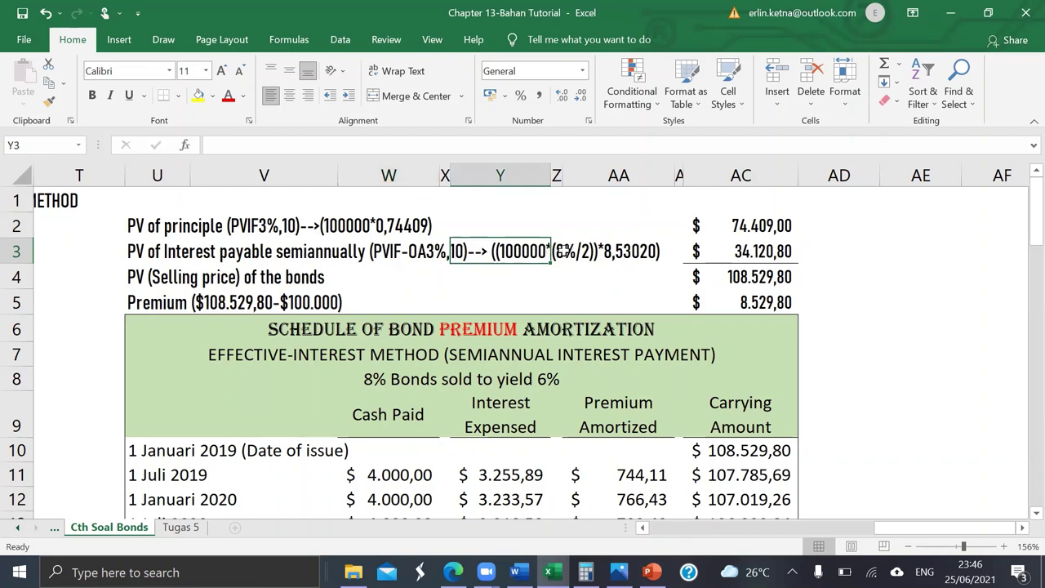
click(566, 252)
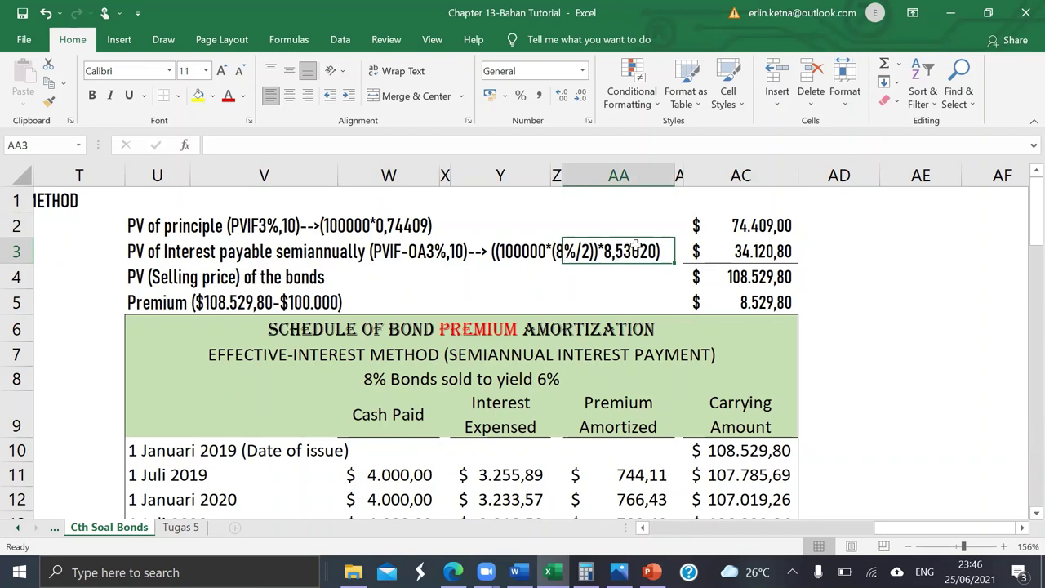
click(700, 253)
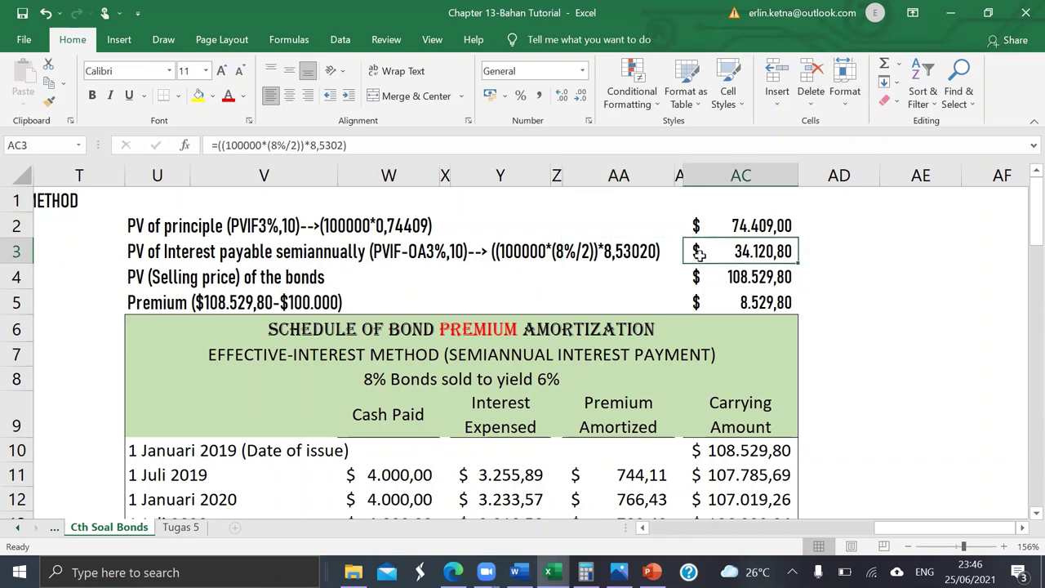
double_click(700, 254)
click(816, 254)
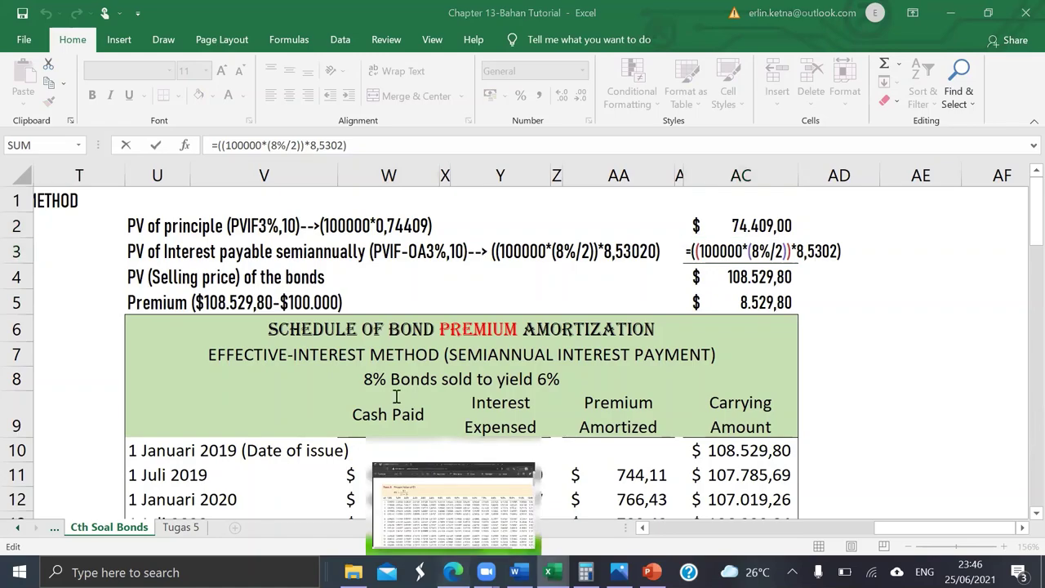
Step: Check the annuity factor in the AC3 formula against the 3.0%, 10-period entry of Table 4 in the browser
key(alt+Tab)
scroll(396, 396, down, 3)
scroll(396, 397, up, 5)
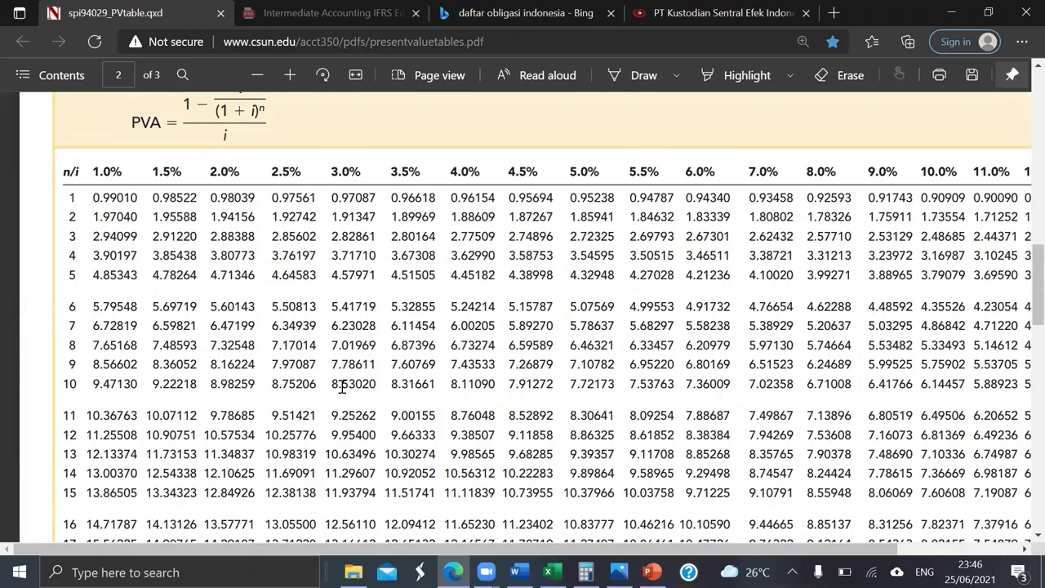
drag(332, 384, 378, 387)
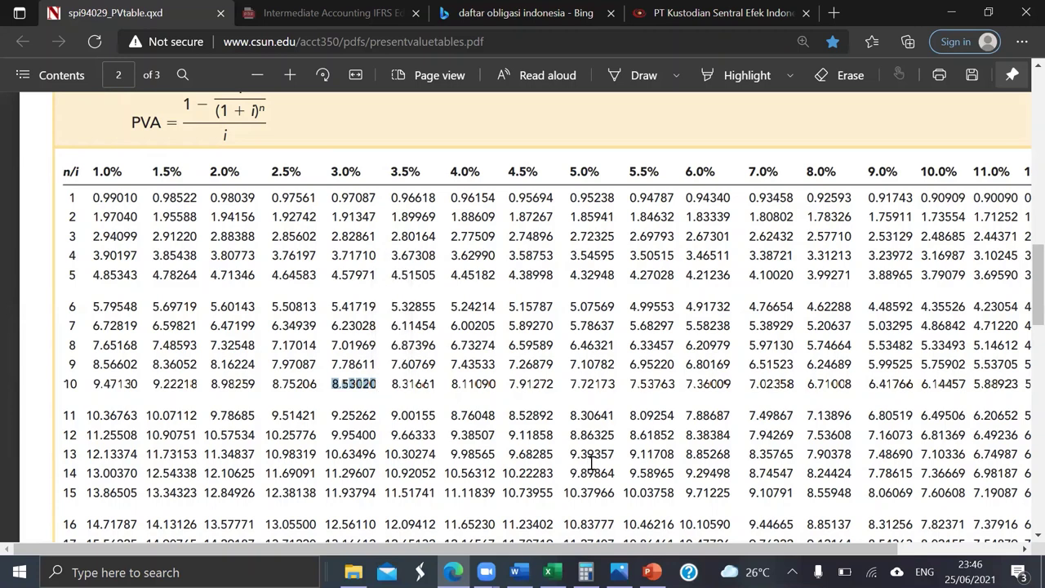
click(553, 571)
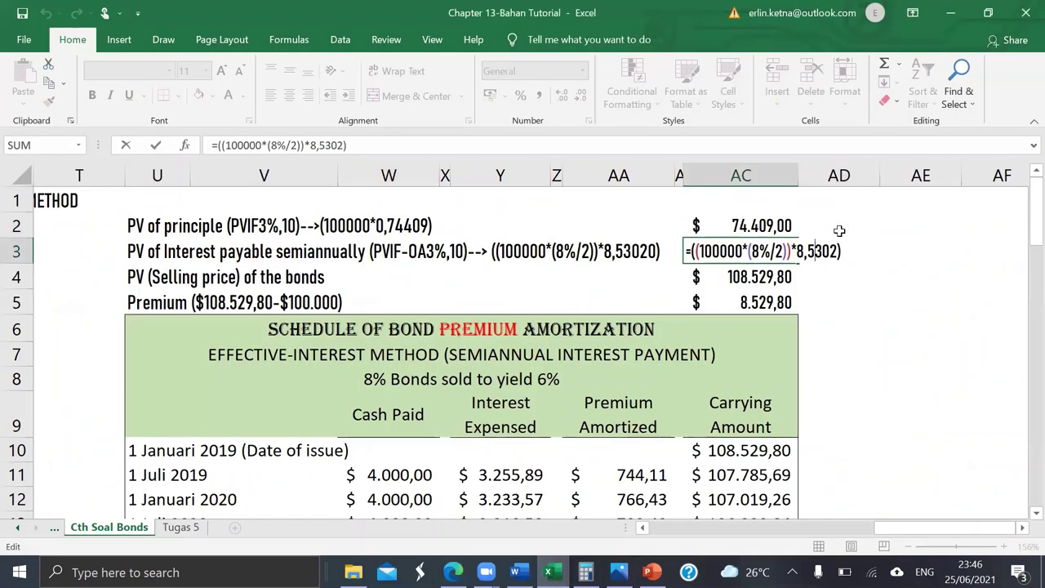
key(Return)
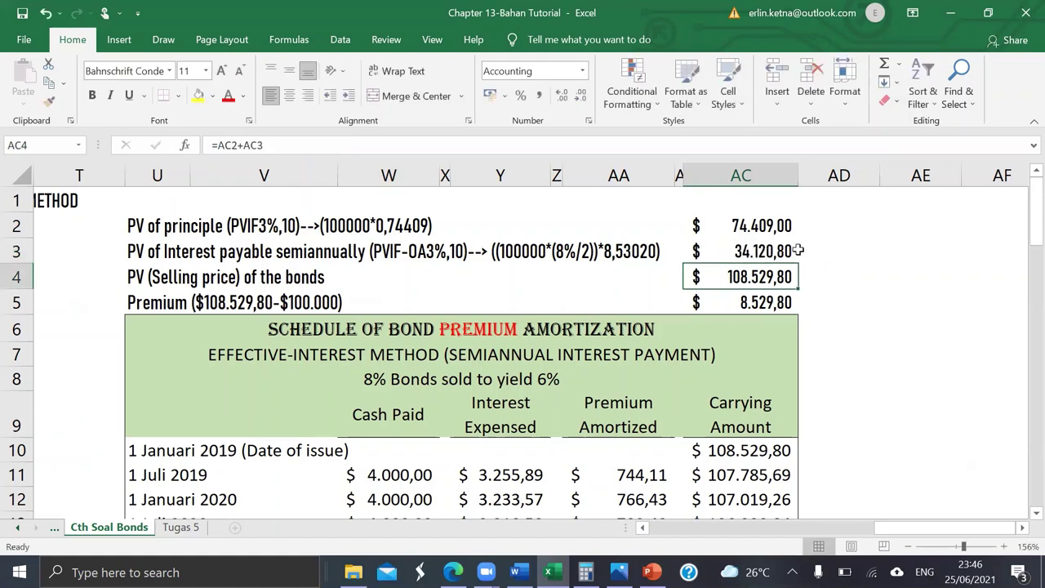
Step: Check the formulas for the bond selling price in AC4 and the premium in AC5
double_click(757, 276)
key(Return)
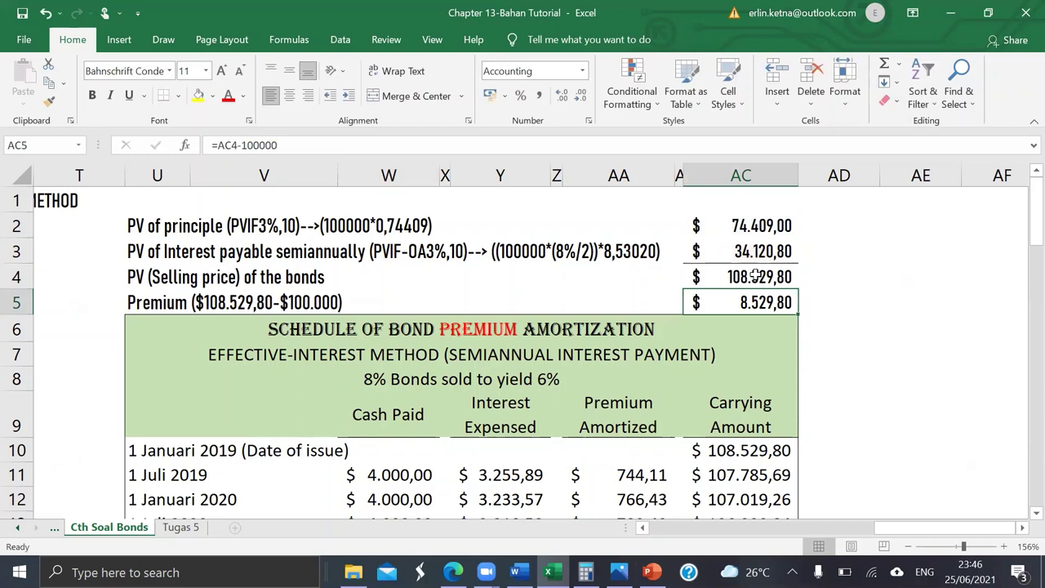
click(756, 276)
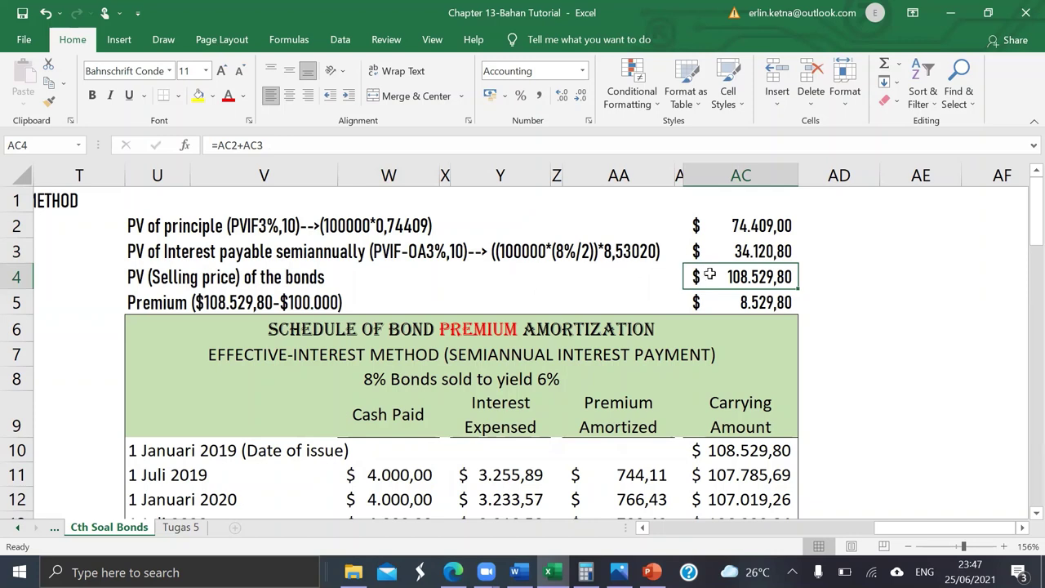
click(766, 296)
scroll(766, 296, down, 1)
scroll(766, 297, up, 1)
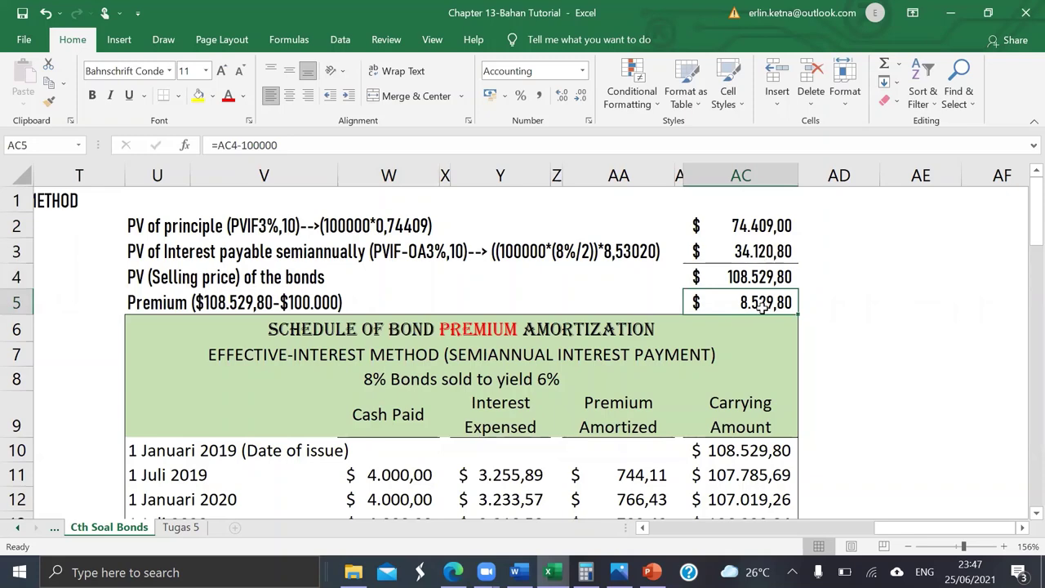
Step: Trace the issue-date carrying amount in AC10 of the premium schedule back to its source cell
scroll(755, 308, down, 3)
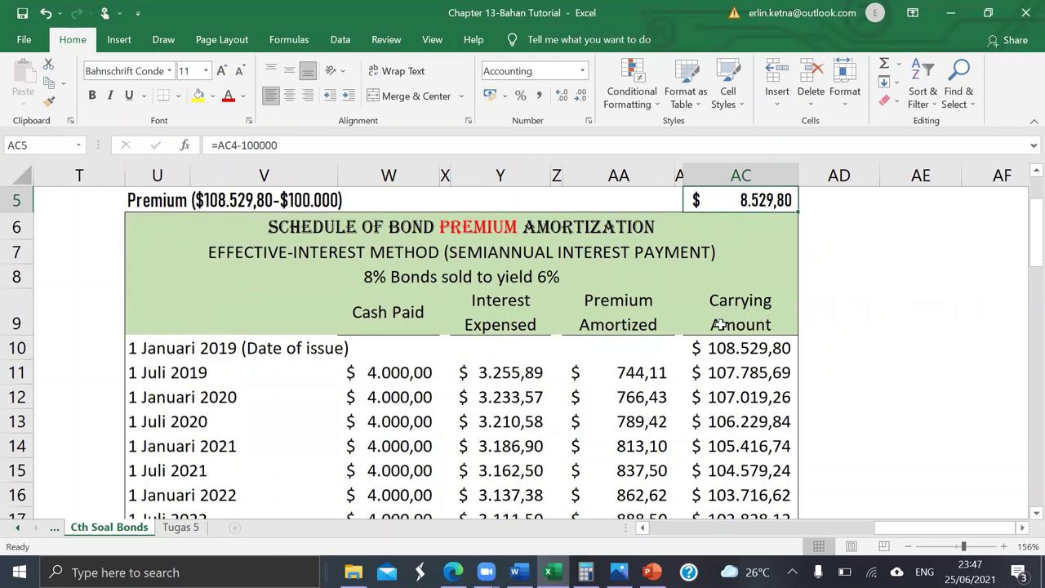
click(707, 348)
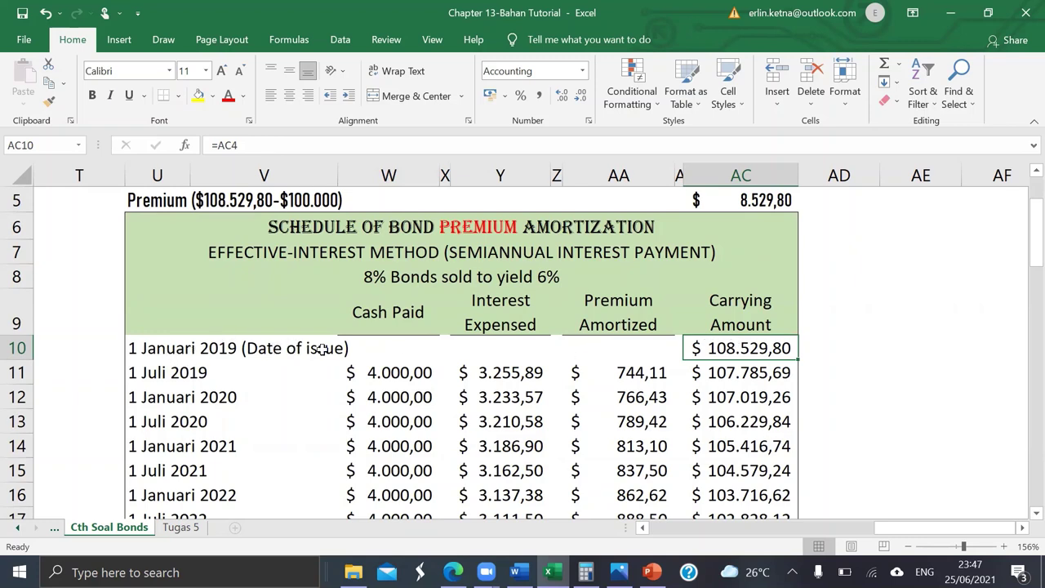
double_click(714, 349)
key(Return)
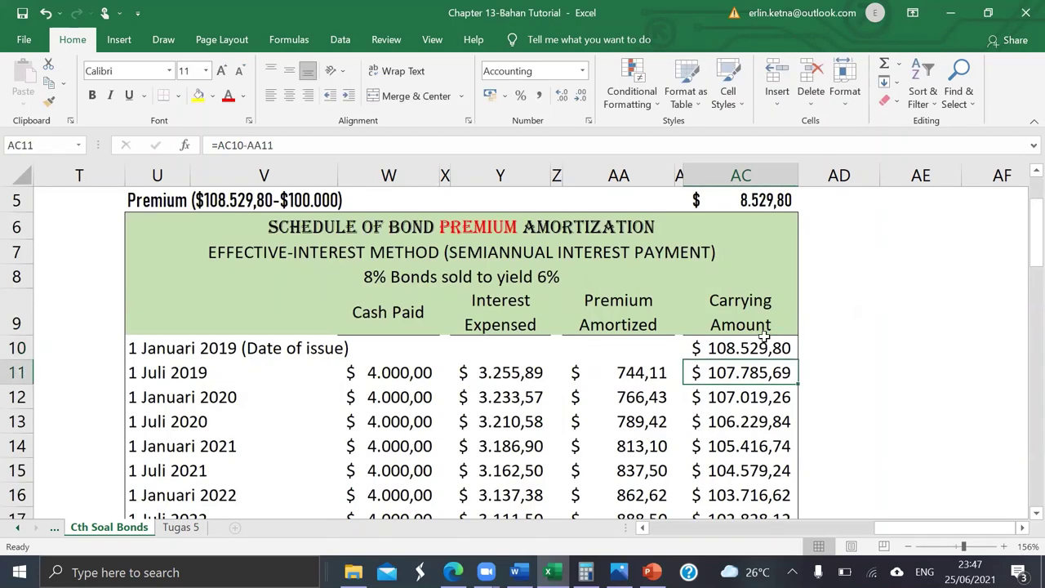
double_click(725, 347)
scroll(725, 408, up, 2)
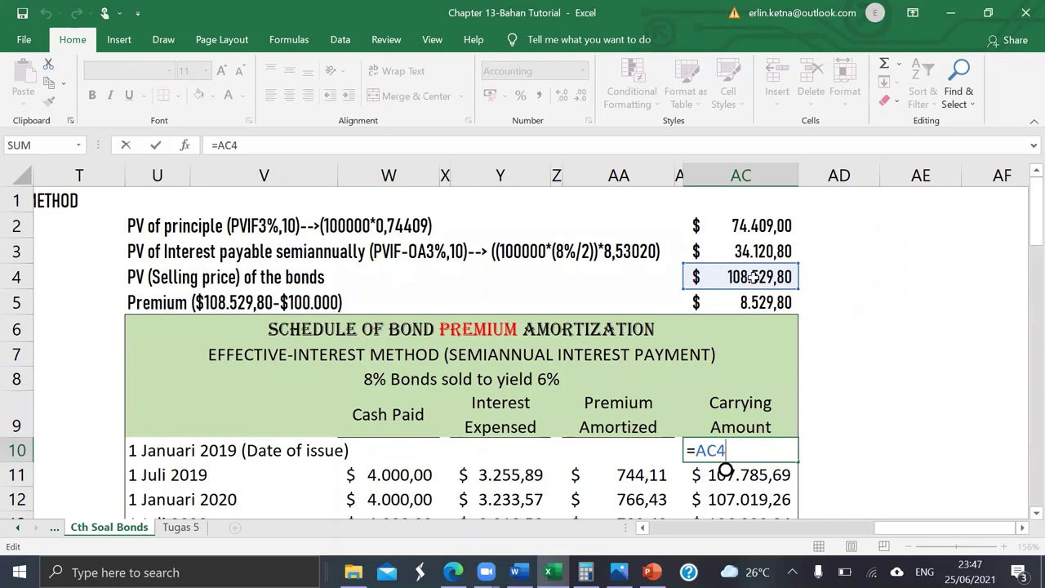
key(Return)
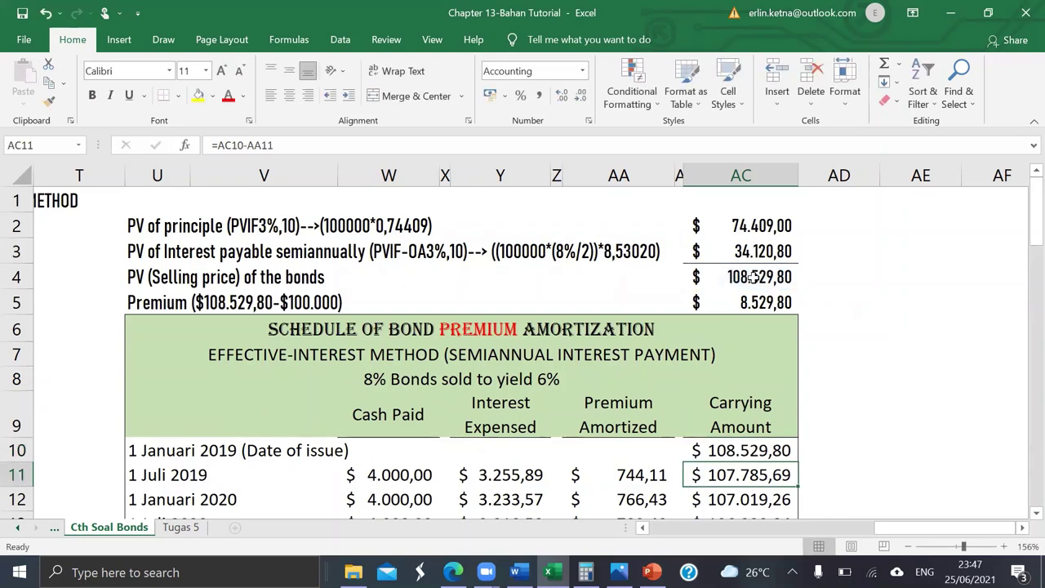
Step: Check the Cash Paid formula for 1 Juli 2019 in W11 and review the schedule down to 1 Januari 2024
scroll(755, 278, down, 2)
click(387, 357)
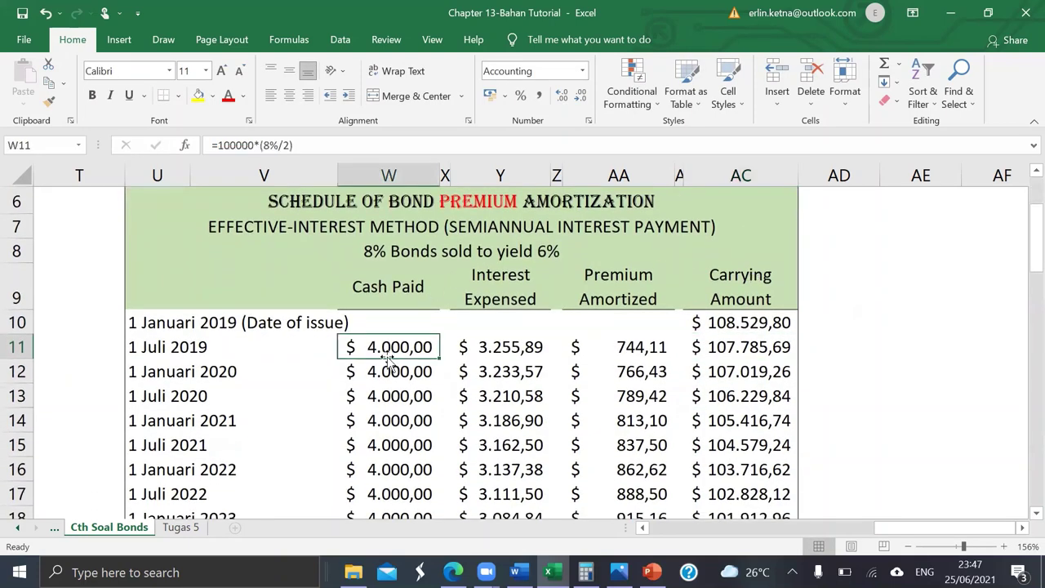
scroll(387, 357, down, 2)
scroll(386, 359, up, 1)
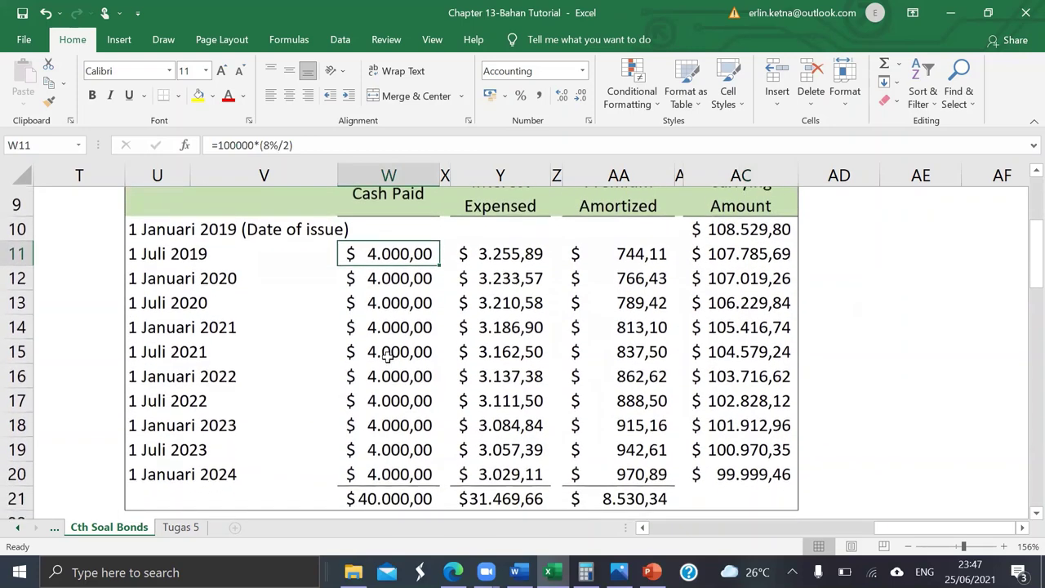
Step: Check the 1 Juli 2019 formulas for Cash Paid in W11 and Interest Expensed in Y11 of the premium schedule
scroll(387, 357, up, 1)
double_click(378, 294)
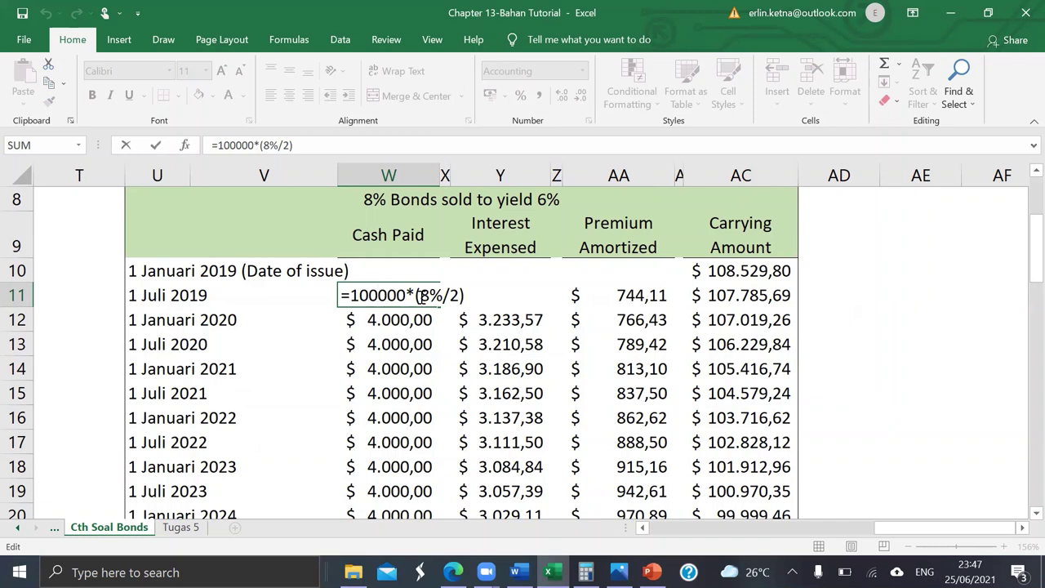
key(Return)
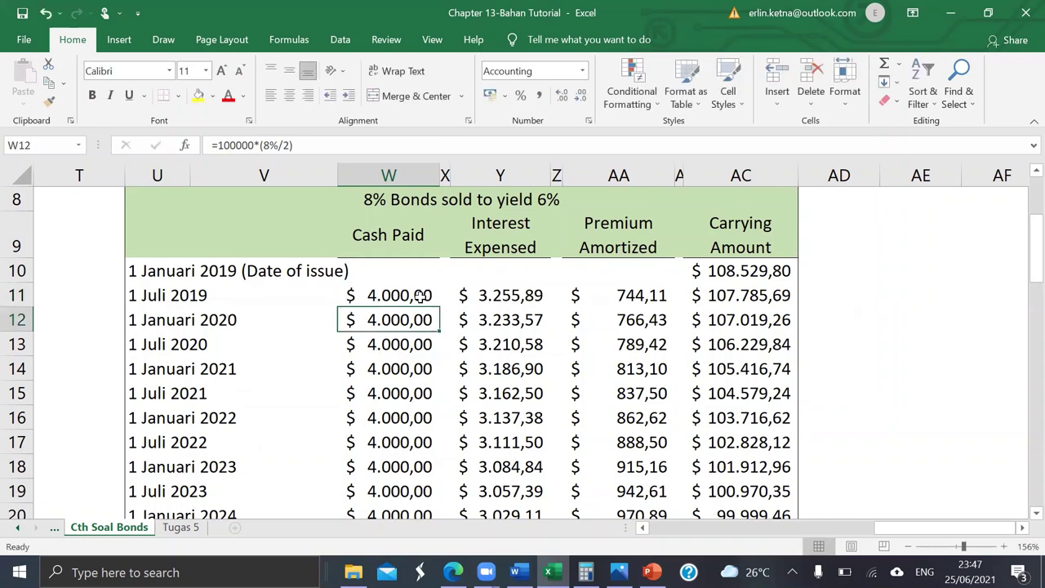
click(513, 248)
double_click(488, 296)
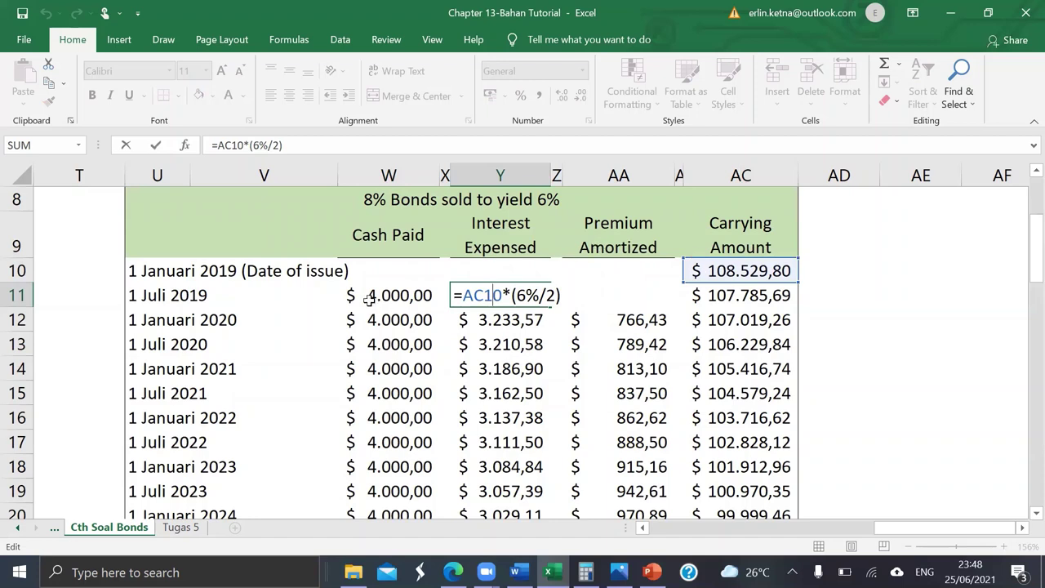
key(Return)
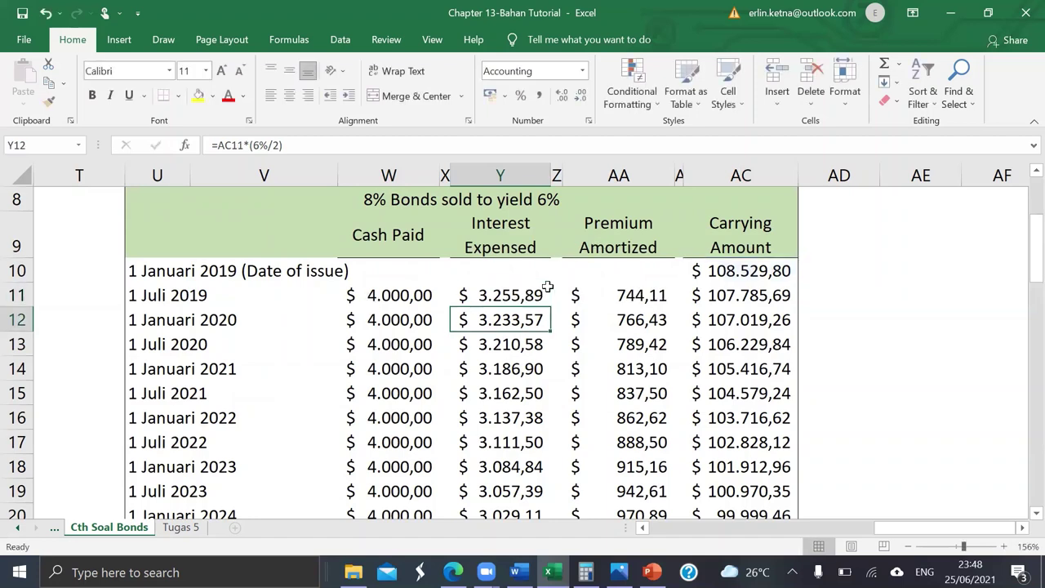
Step: Check the Premium Amortized formula in AA11 and the Carrying Amount formulas in AC10, AC11 and AC20
double_click(607, 301)
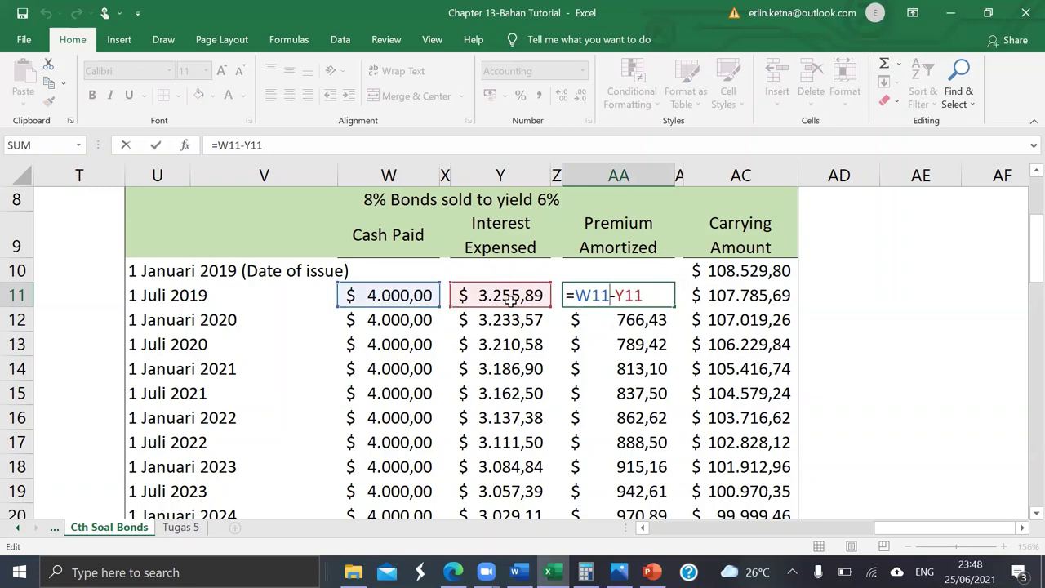
key(Return)
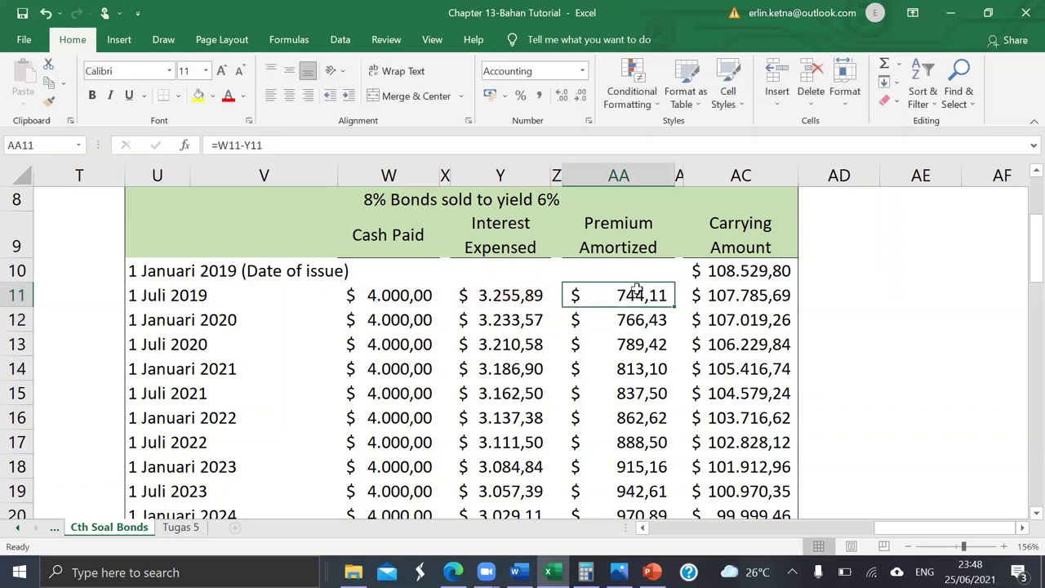
click(738, 271)
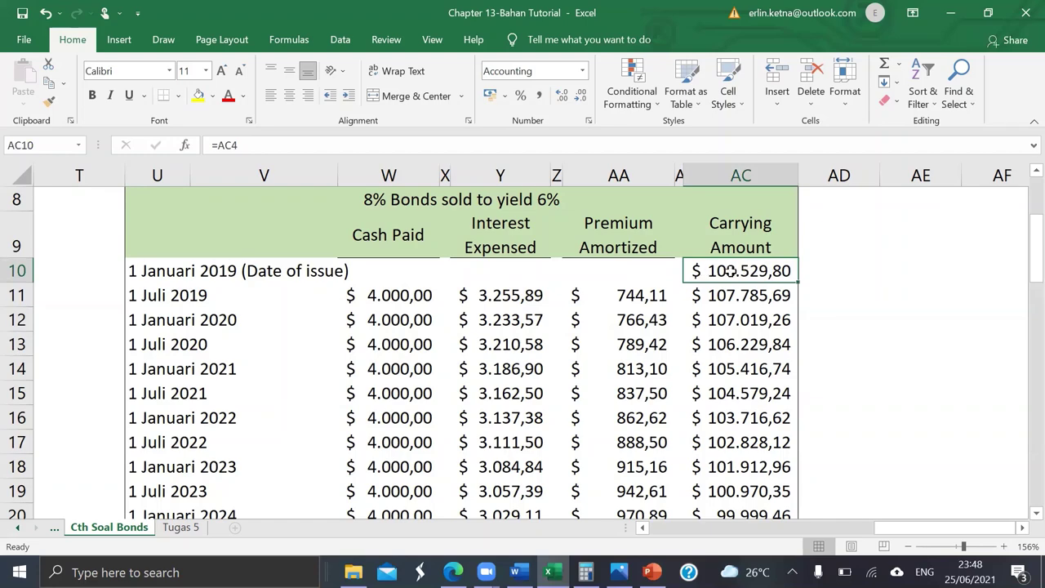
click(713, 287)
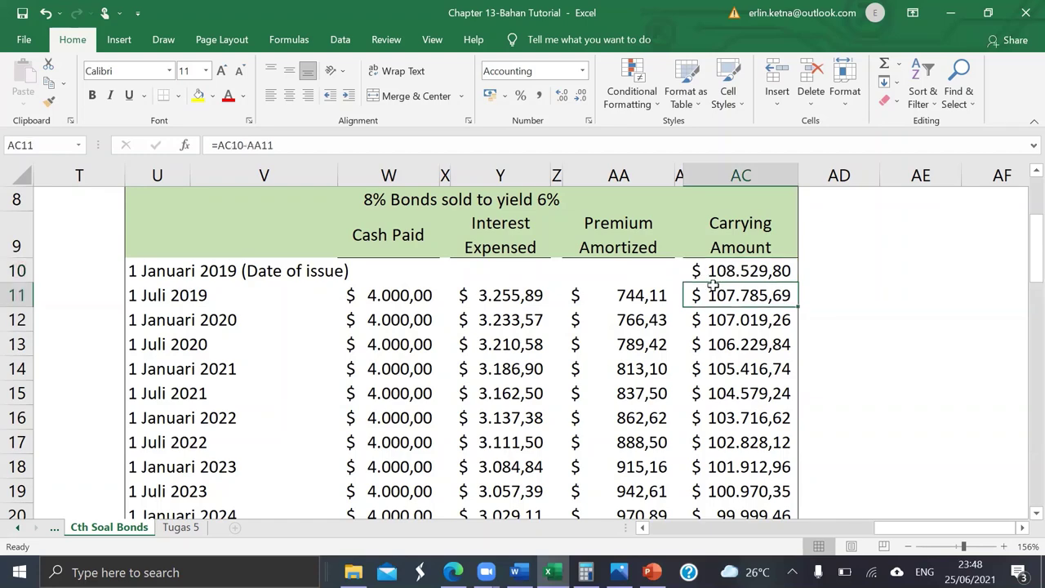
scroll(715, 367, down, 1)
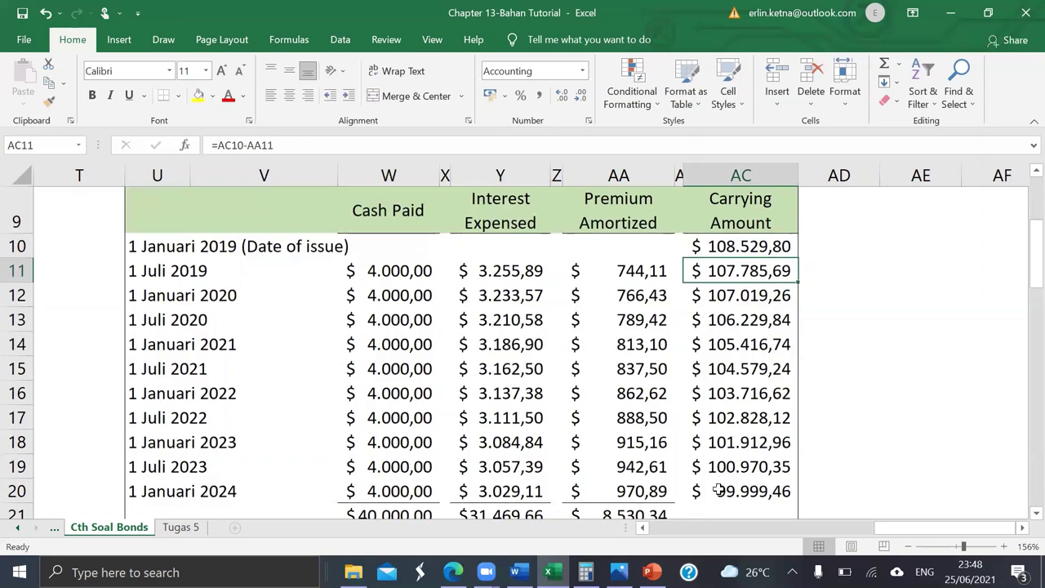
click(718, 489)
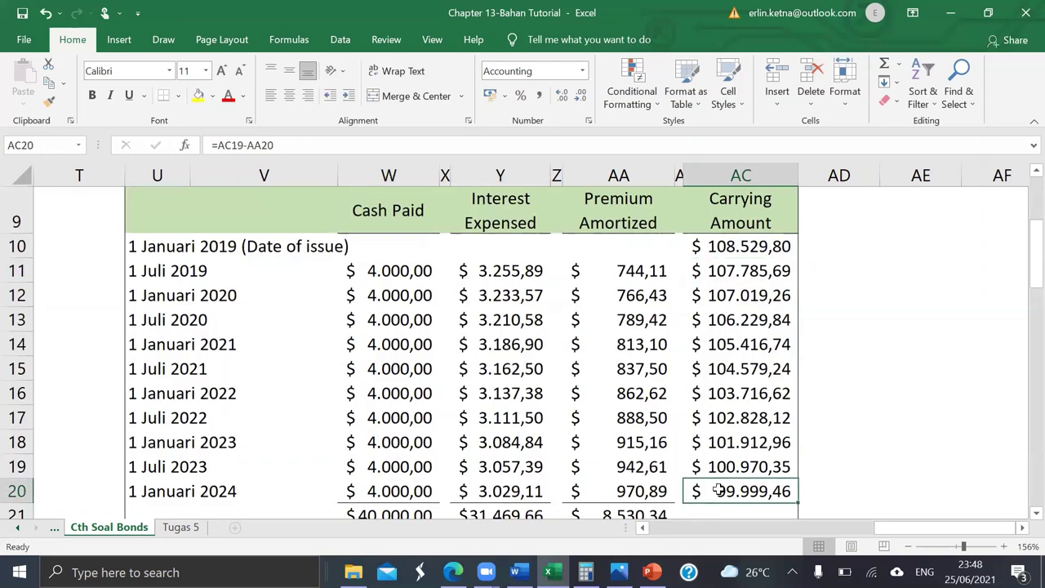
Step: Check the Carrying Amount formulas in S10, S11, S12 and S20 of the discount schedule for comparison
click(629, 321)
scroll(628, 322, left, 3)
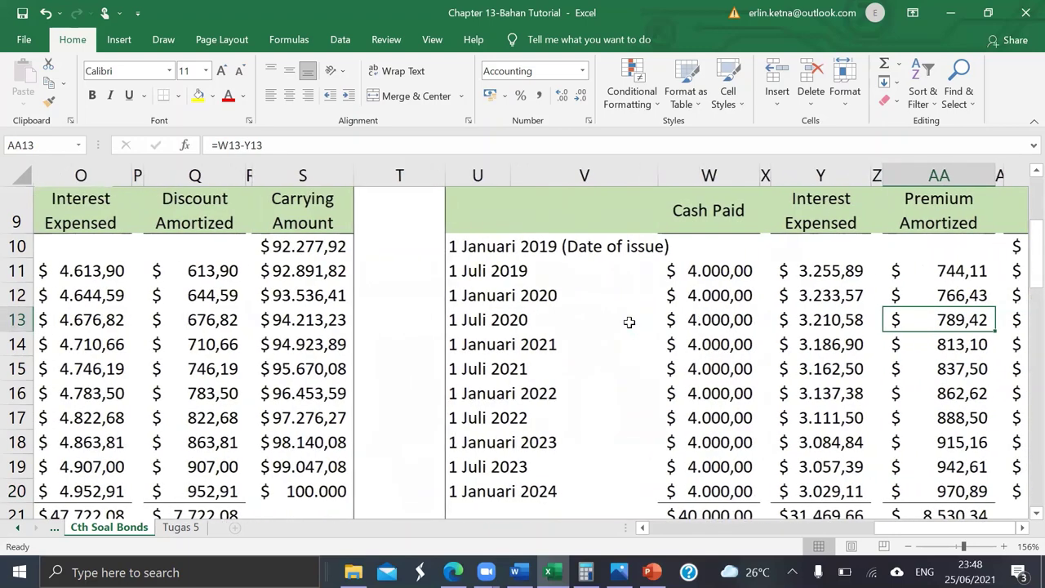
scroll(629, 321, left, 2)
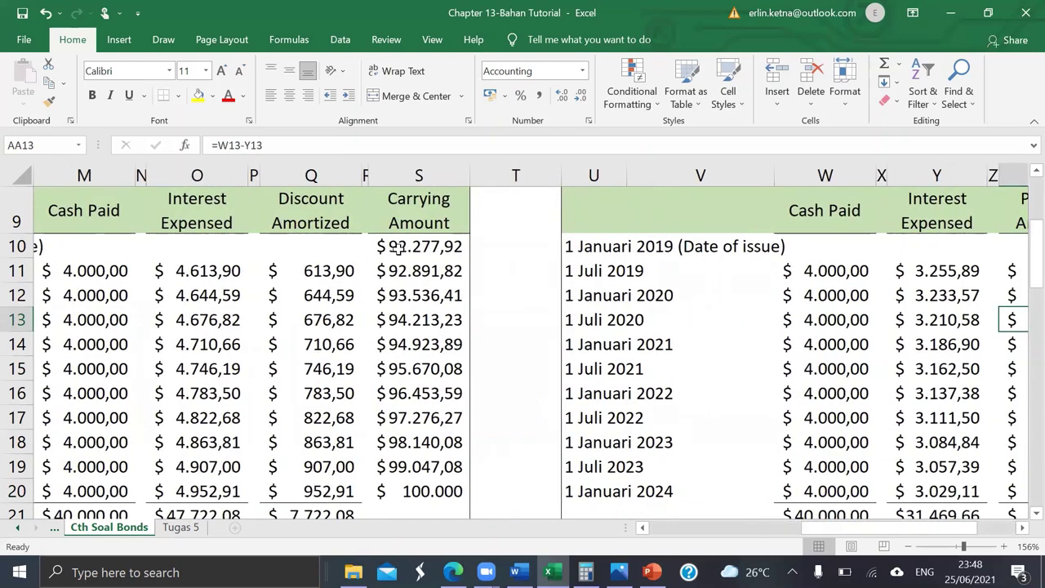
click(398, 249)
double_click(398, 249)
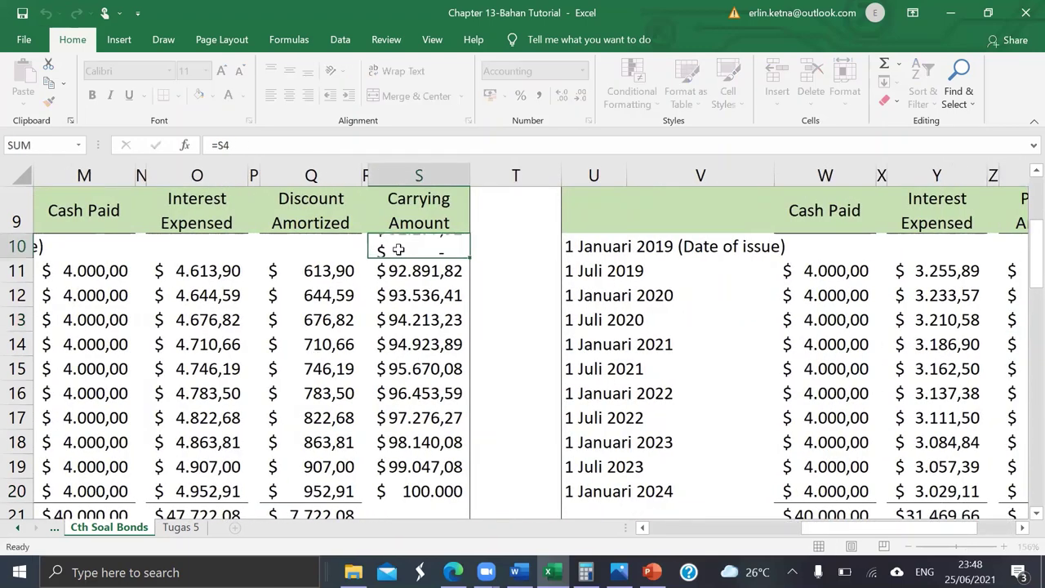
key(Return)
double_click(382, 273)
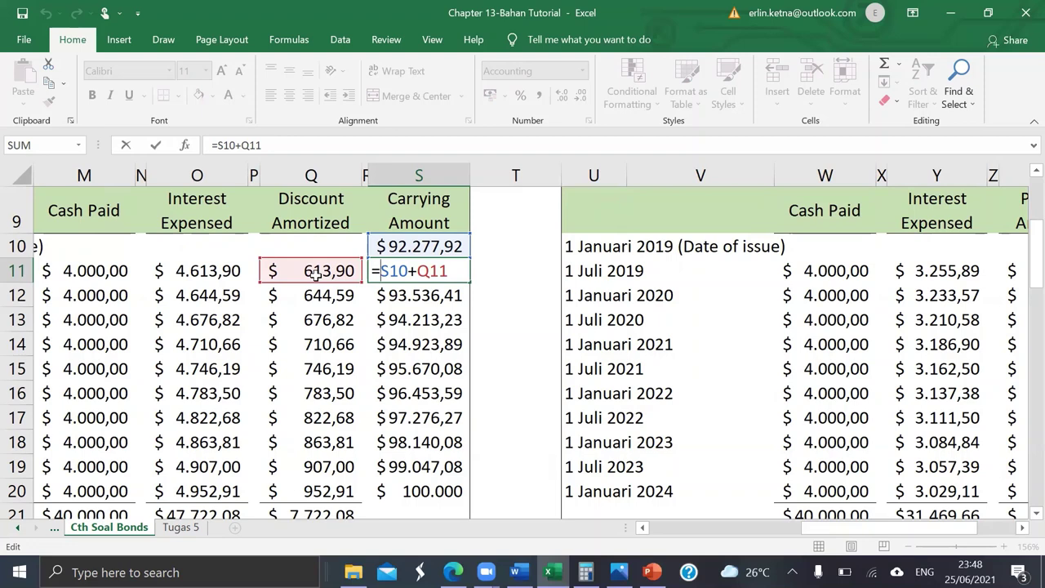
key(Return)
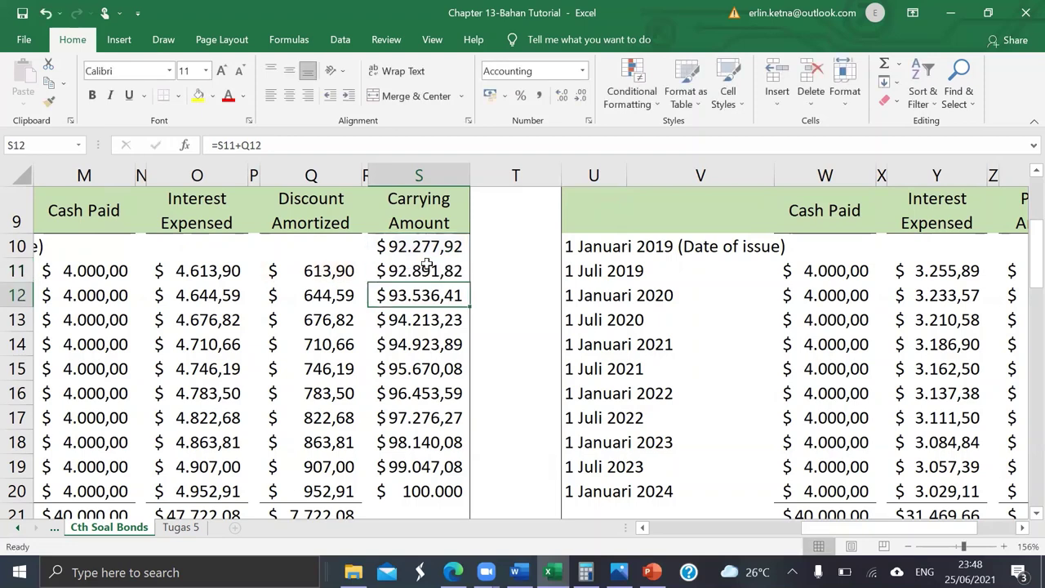
double_click(380, 296)
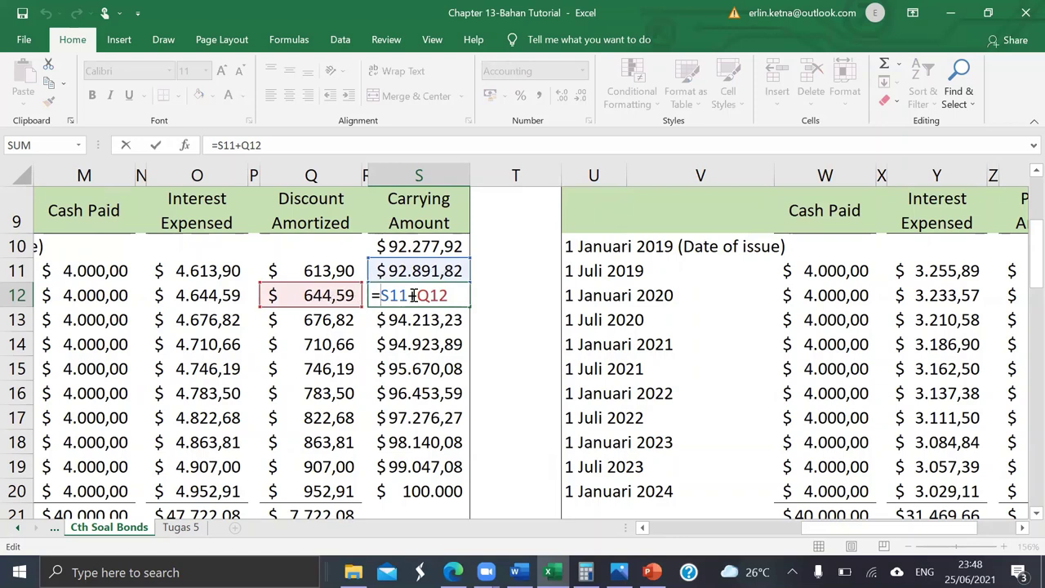
key(Return)
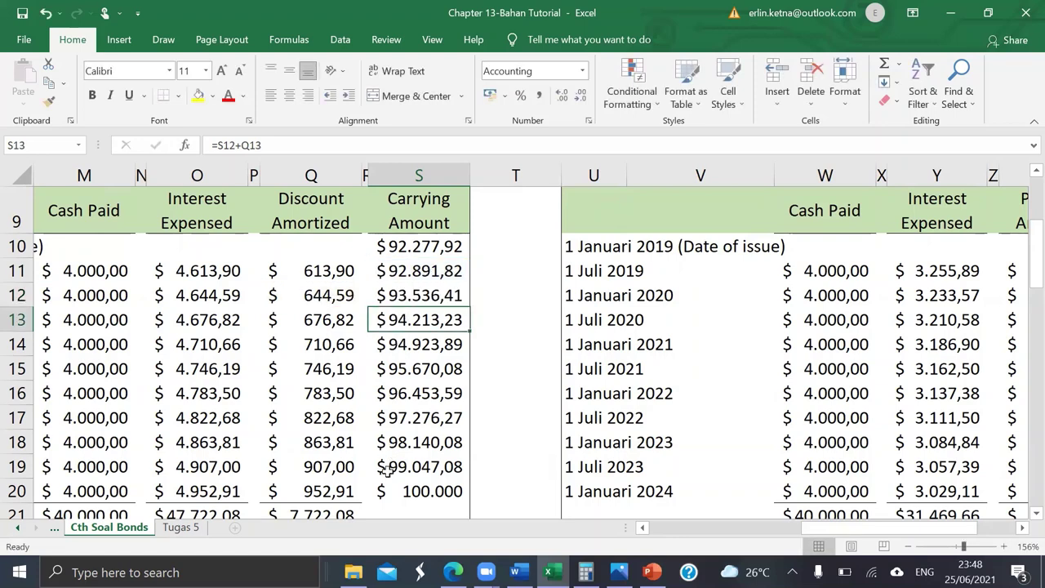
click(392, 495)
Step: Trace the 1 Juli 2019 carrying amount formula in AC11 of the premium schedule back to AC10 and AA11
scroll(692, 448, right, 2)
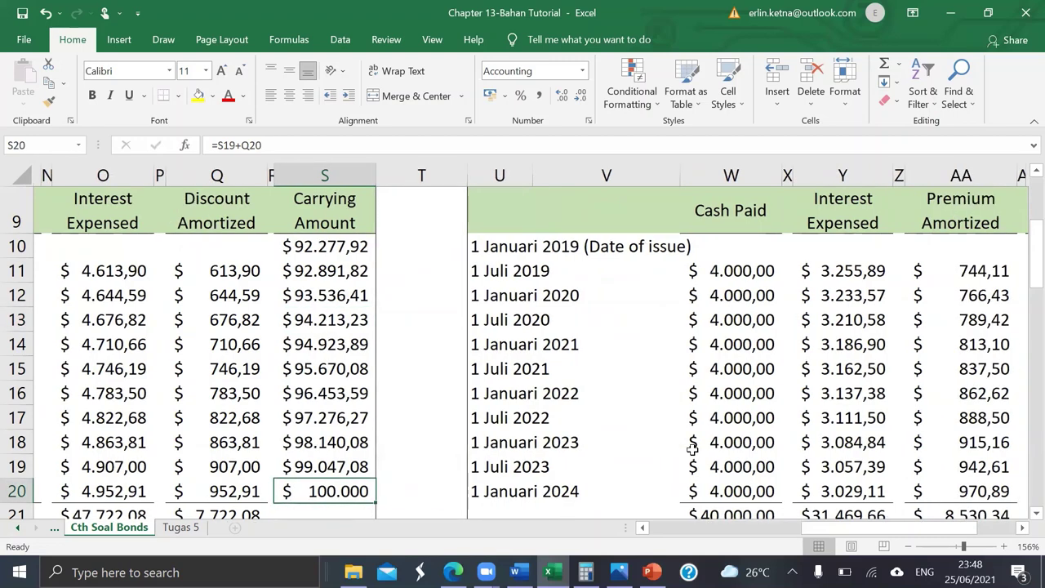
scroll(691, 448, right, 3)
click(653, 279)
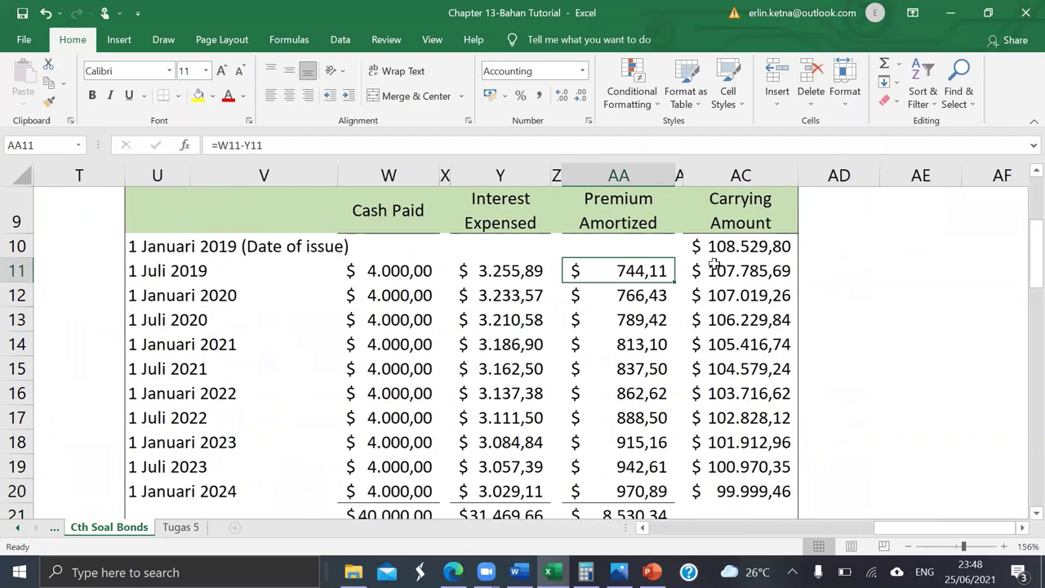
click(744, 246)
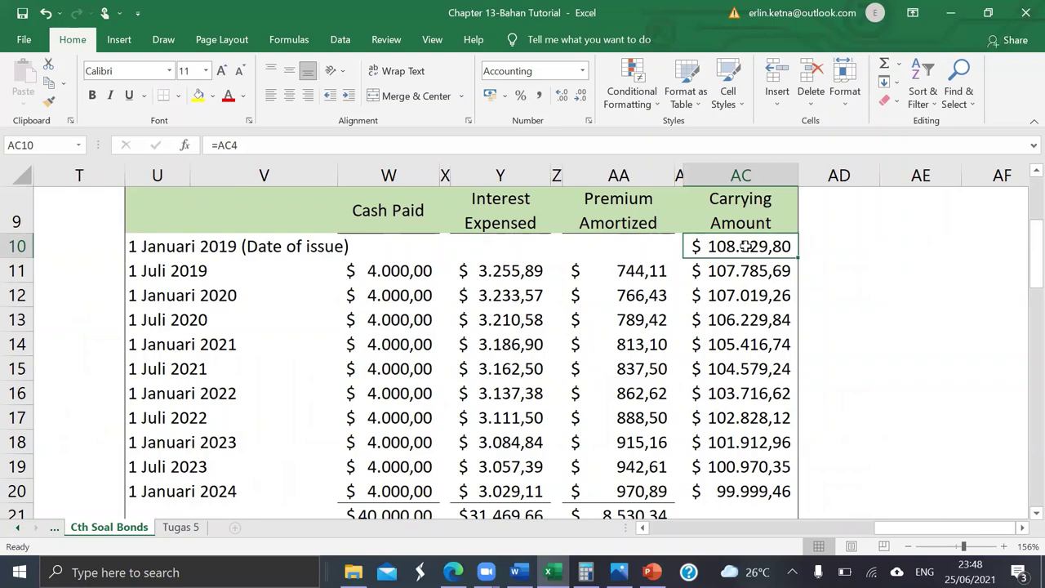
click(633, 273)
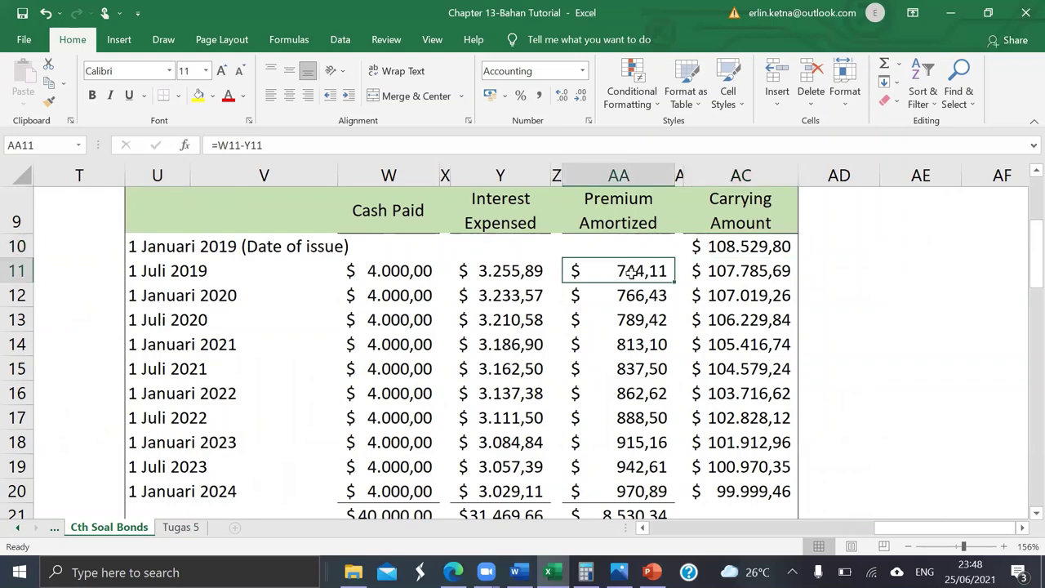
scroll(633, 274, down, 1)
scroll(633, 273, up, 1)
click(713, 272)
double_click(714, 272)
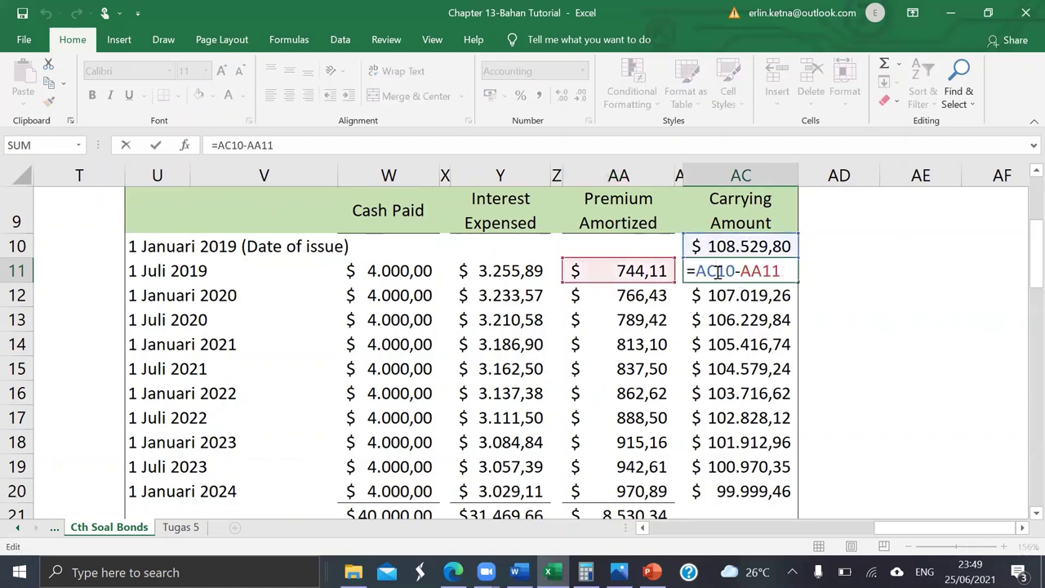
key(Return)
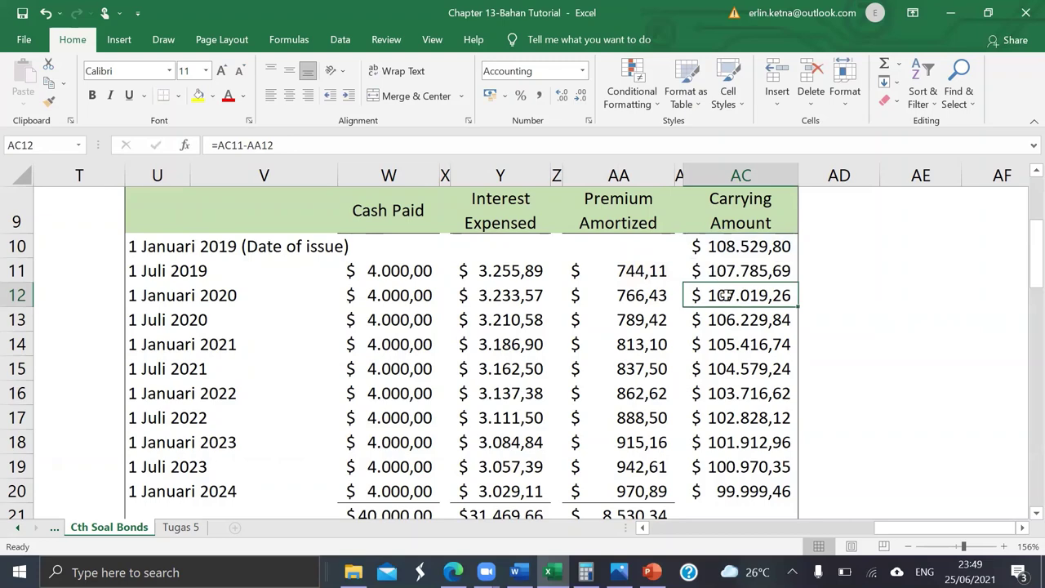
Step: Check the carrying amount formulas for 1 Januari 2020 and 1 Juli 2020 in AC12 and AC13
double_click(725, 296)
key(Return)
double_click(722, 311)
key(Return)
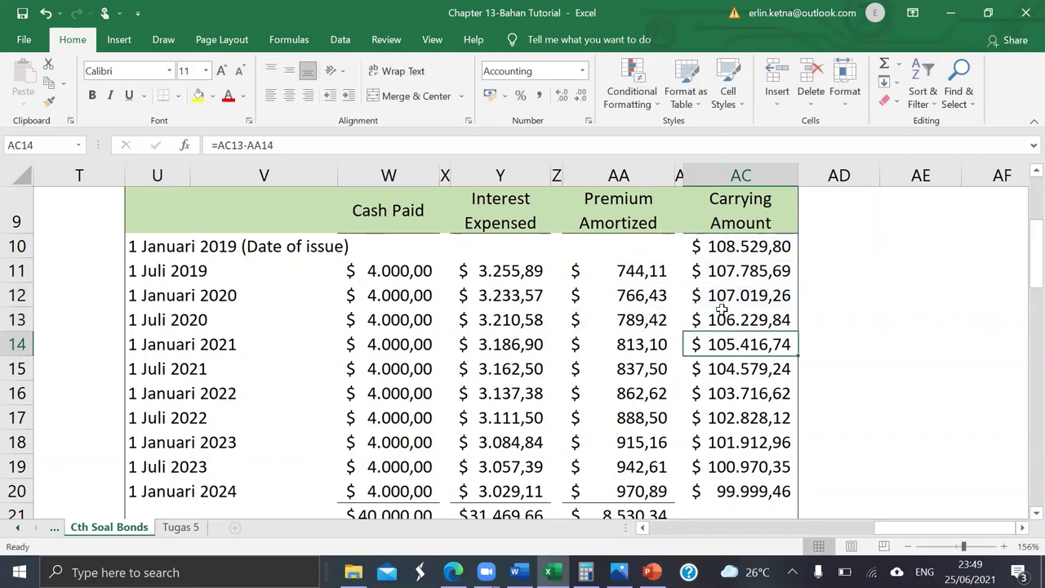
Step: Try displaying the 1 Januari 2024 carrying amount in AC20 without decimals, and restore its two decimal places
click(725, 494)
click(579, 96)
click(579, 95)
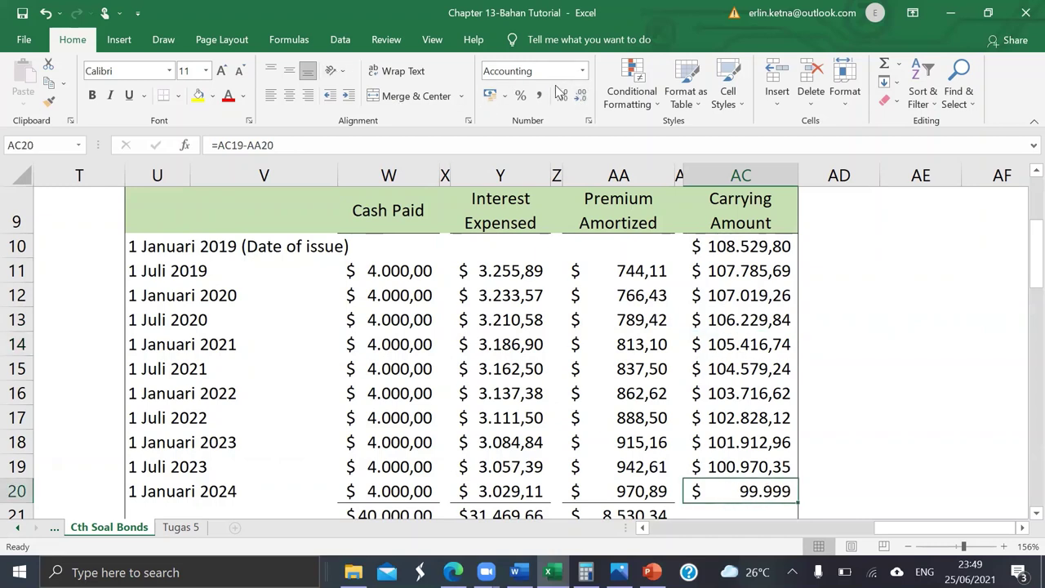
click(562, 96)
click(562, 96)
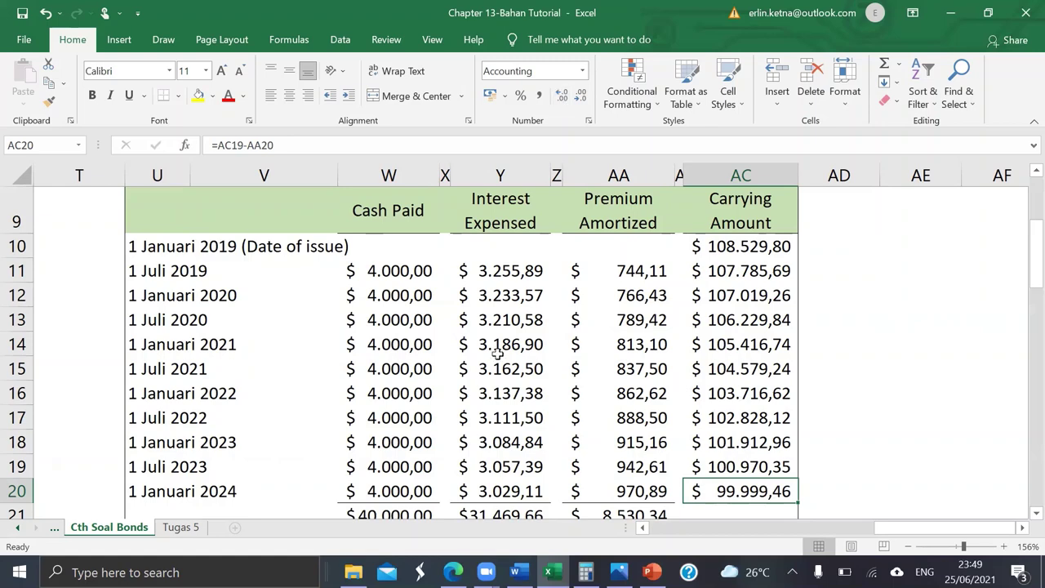
Step: Add a rounding adjustment of +0,54 to the 1 Januari 2024 Interest Expensed formula in Y20 and check AC20
click(498, 484)
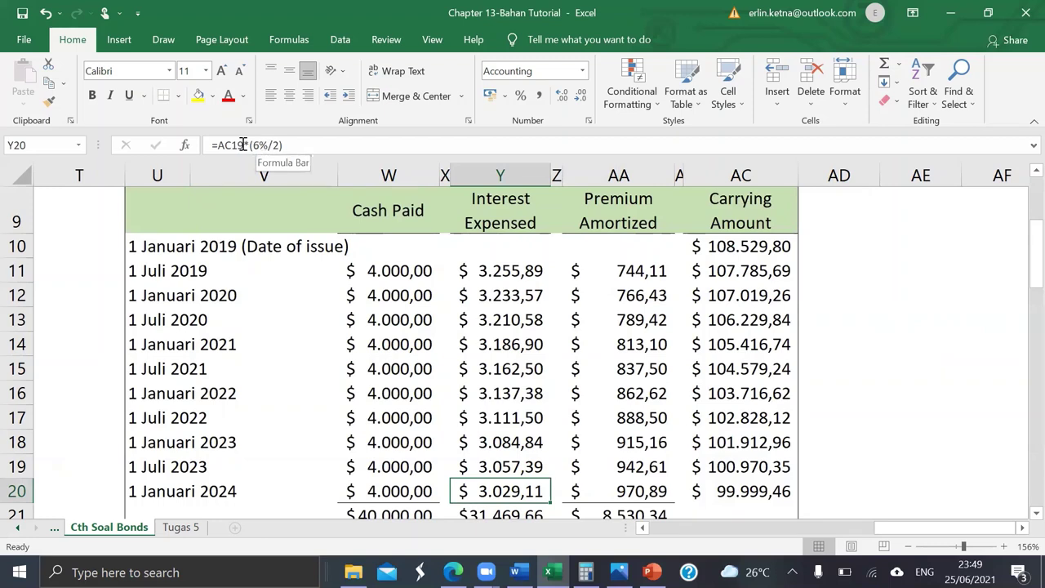
click(284, 147)
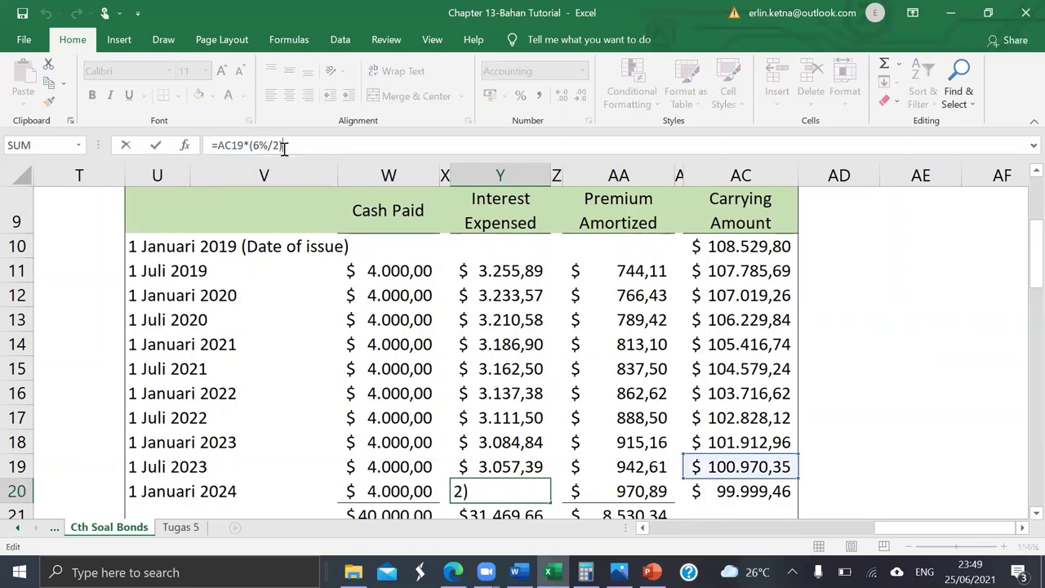
text(+0,54)
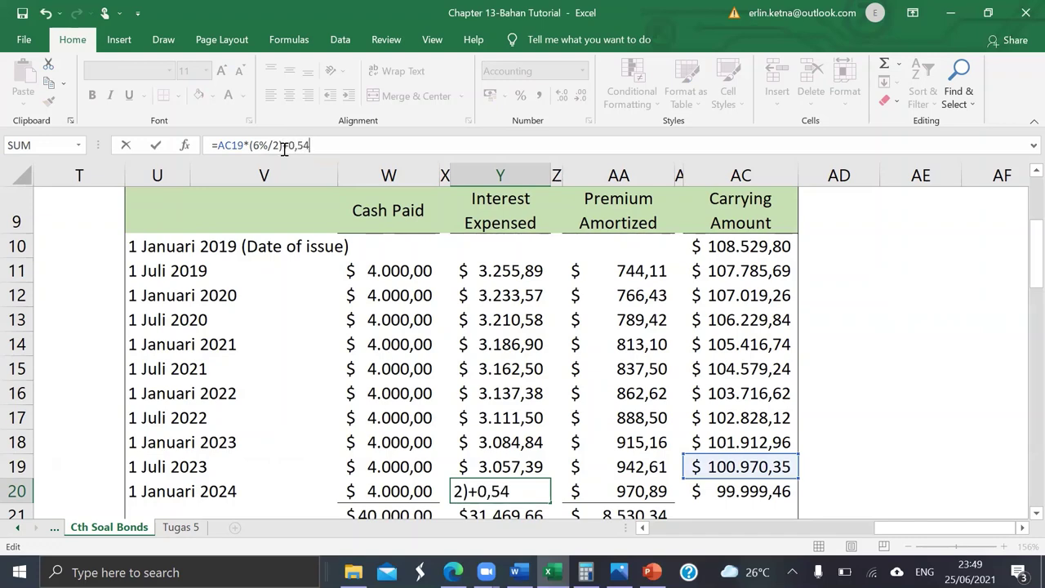
key(Return)
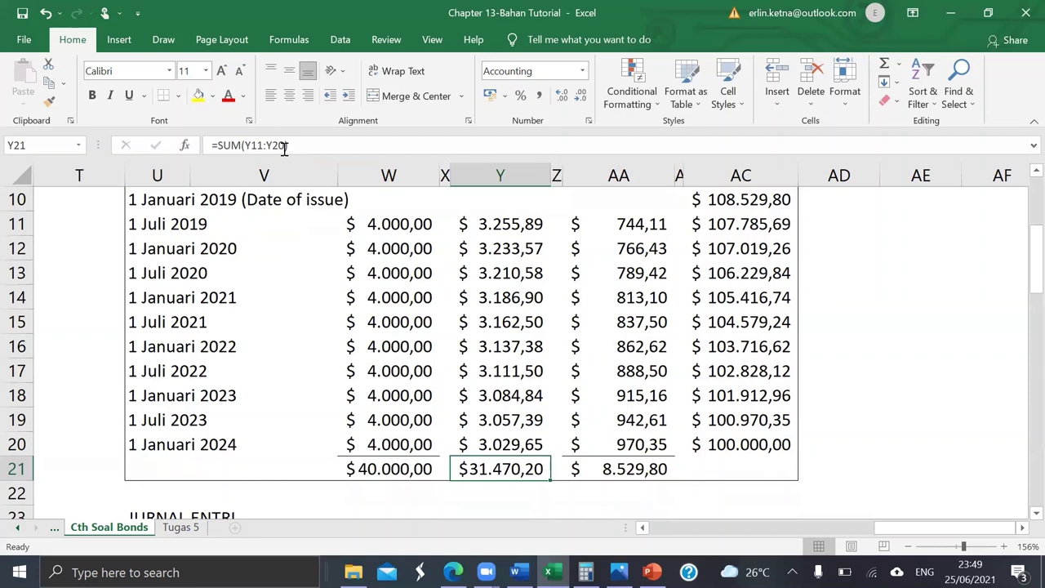
click(706, 446)
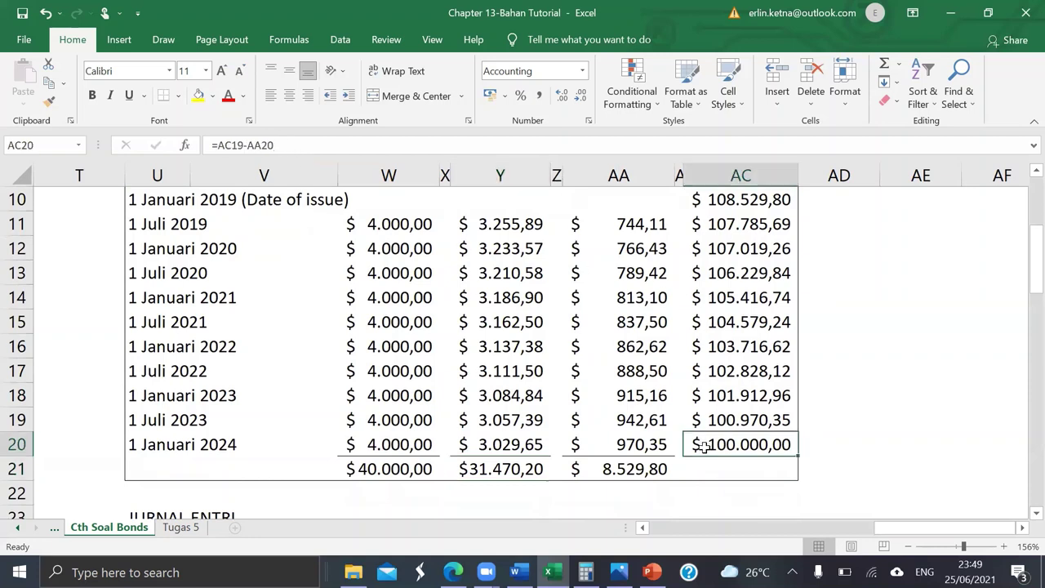
click(525, 443)
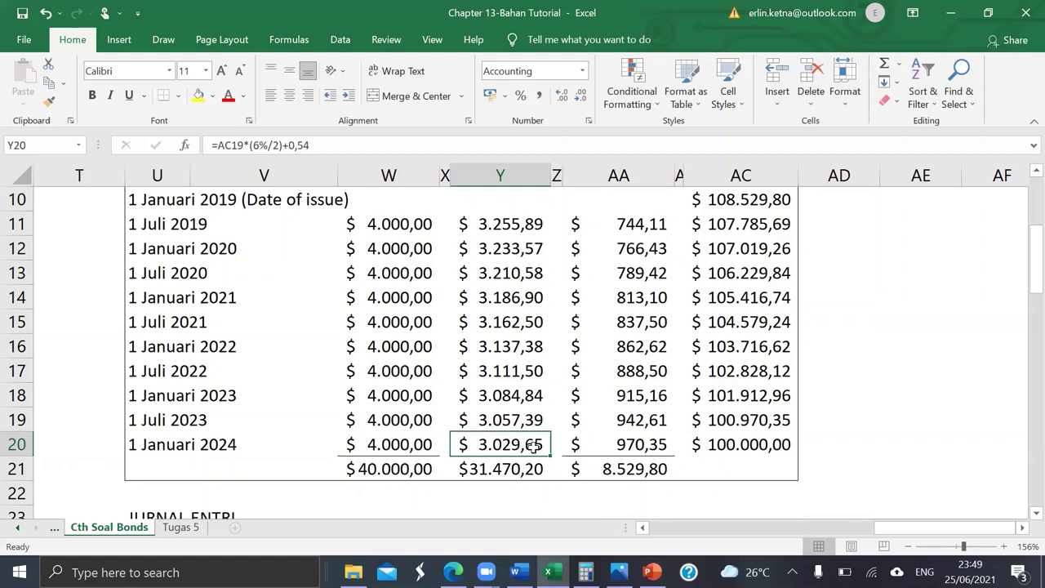
Step: Check the unadjusted interest formula in Y11 and view the journal entries below the premium schedule
click(524, 228)
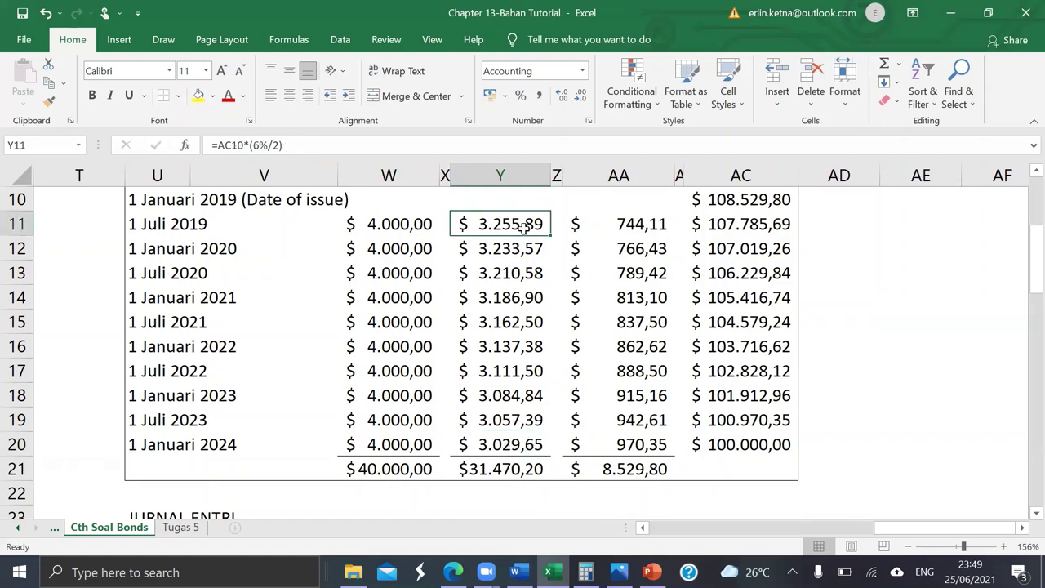
scroll(523, 228, up, 1)
scroll(523, 227, down, 2)
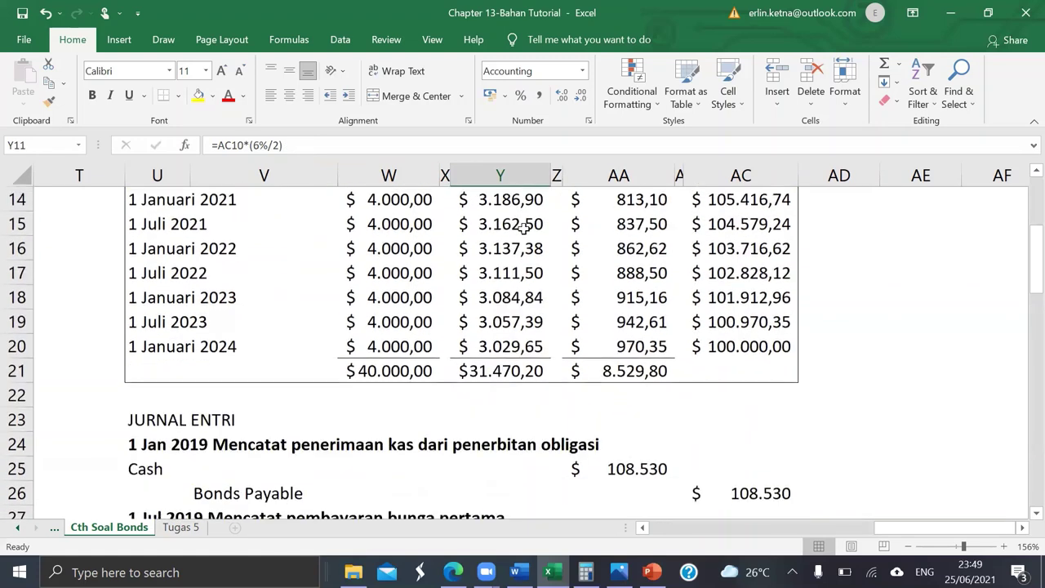
scroll(523, 231, down, 1)
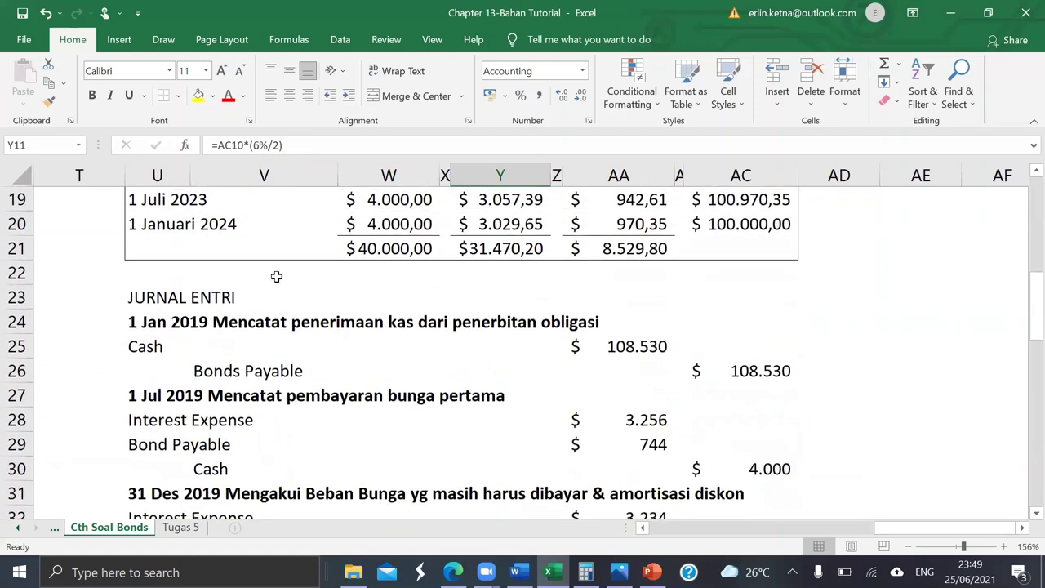
Step: Check the Cash debit in AA25 and the Bonds Payable credit in AC26 of the 1 Jan 2019 issuance entry
click(161, 348)
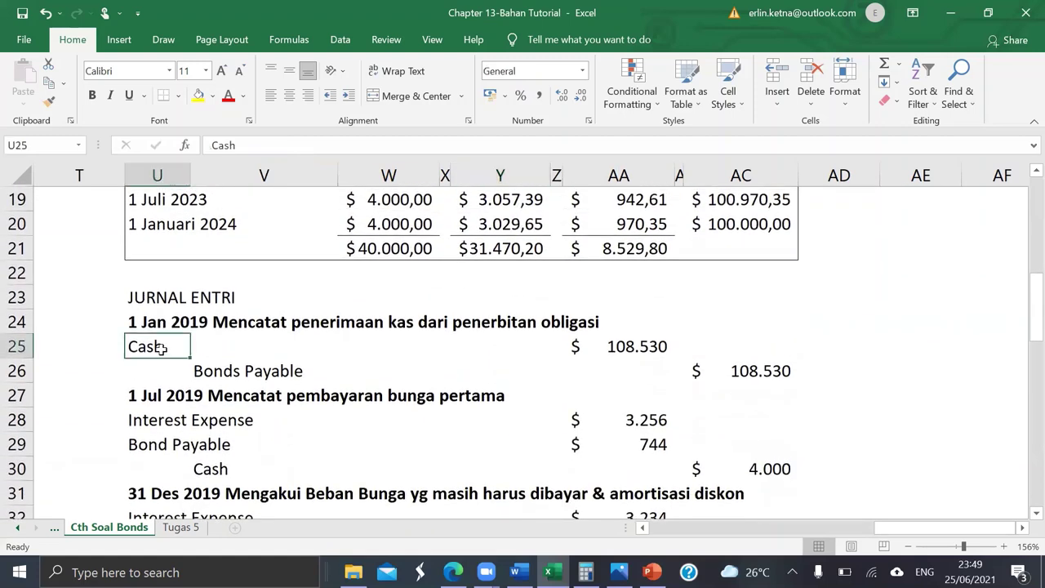
click(599, 348)
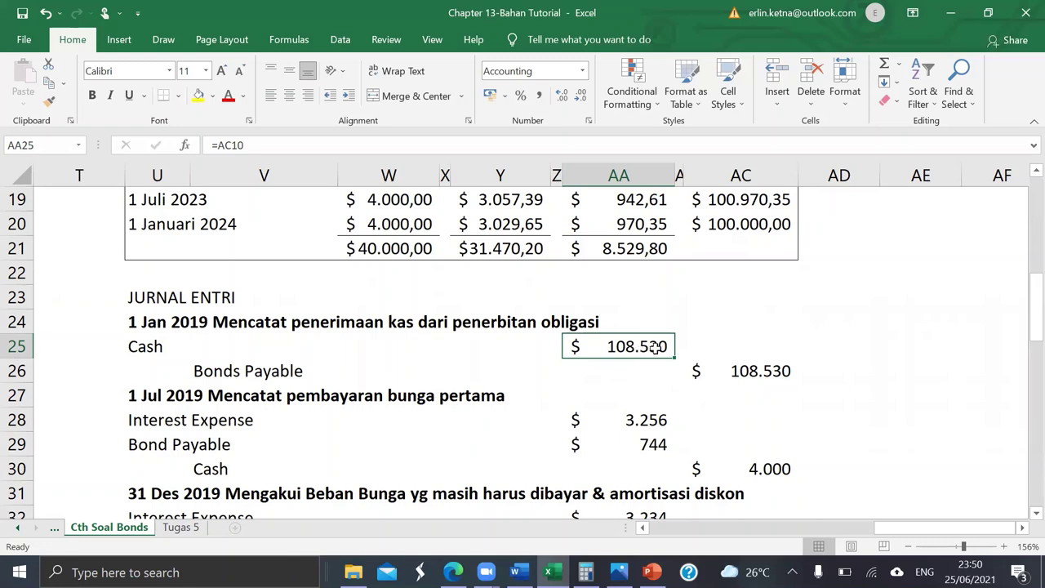
click(273, 370)
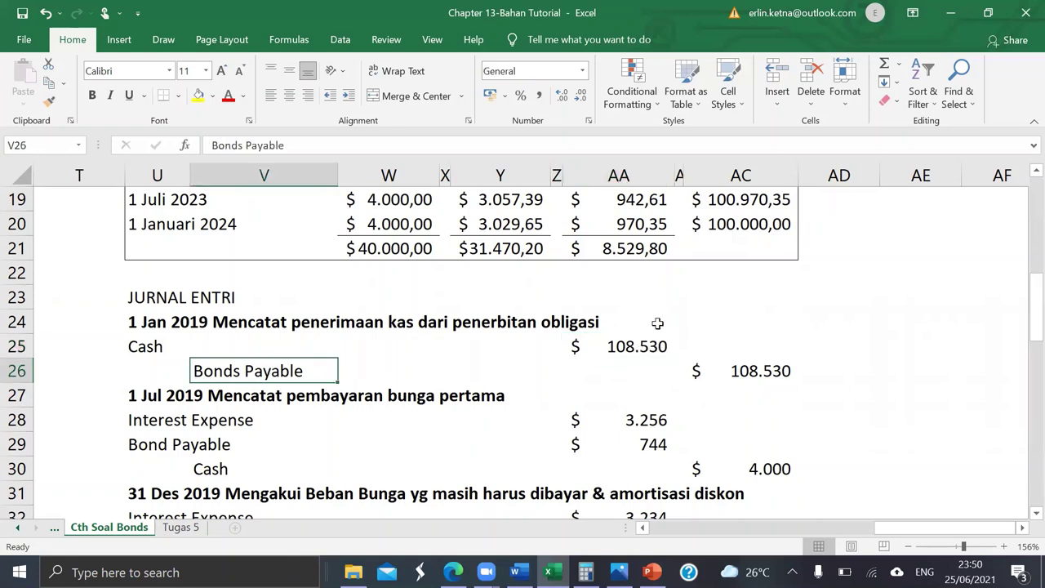
click(762, 374)
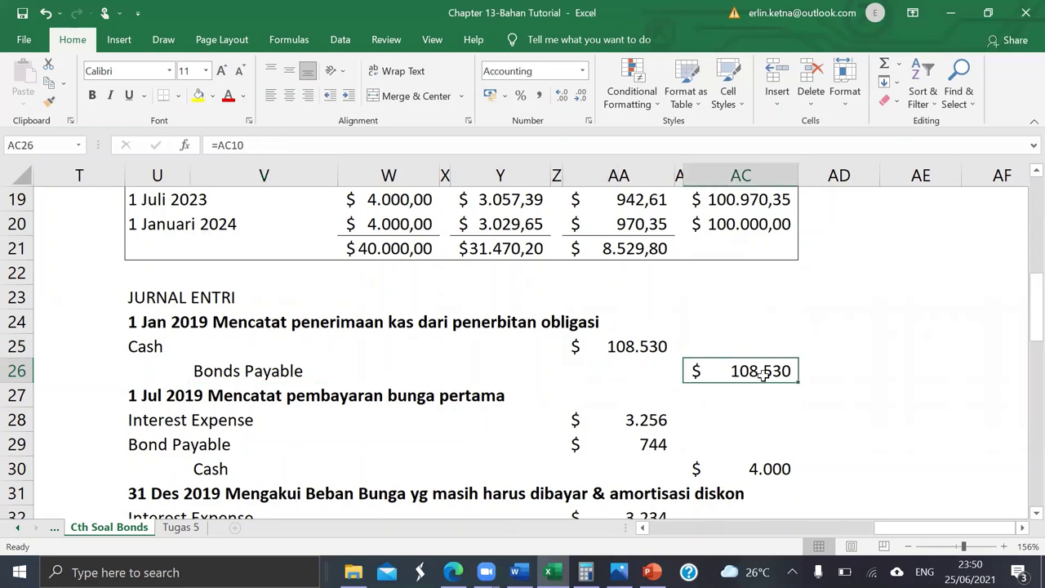
Step: Trace the 1 Jul 2019 Interest Expense debit in AA28 to its source cell in the premium amortization schedule
click(277, 409)
scroll(278, 409, down, 1)
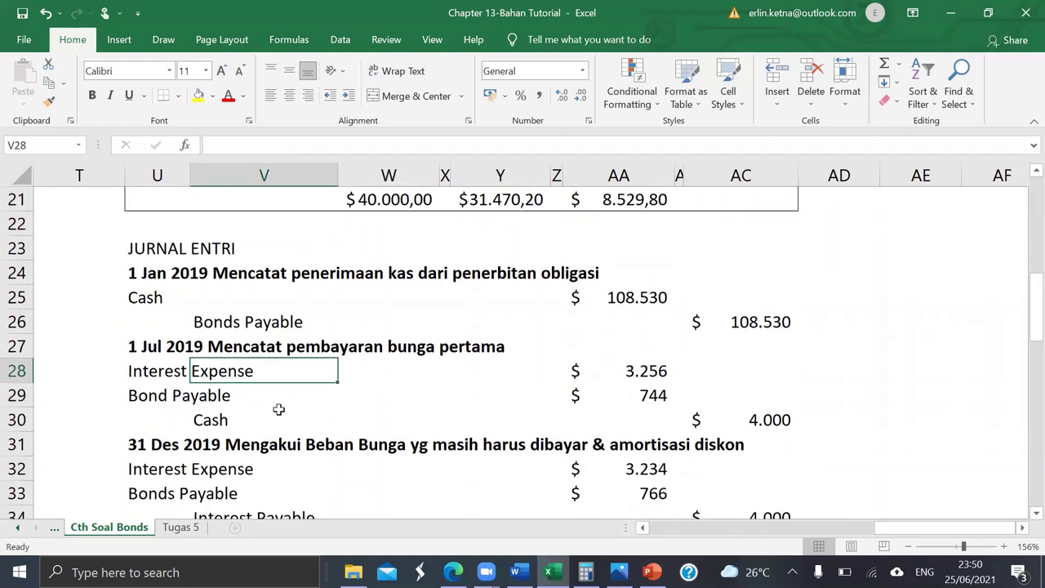
click(155, 371)
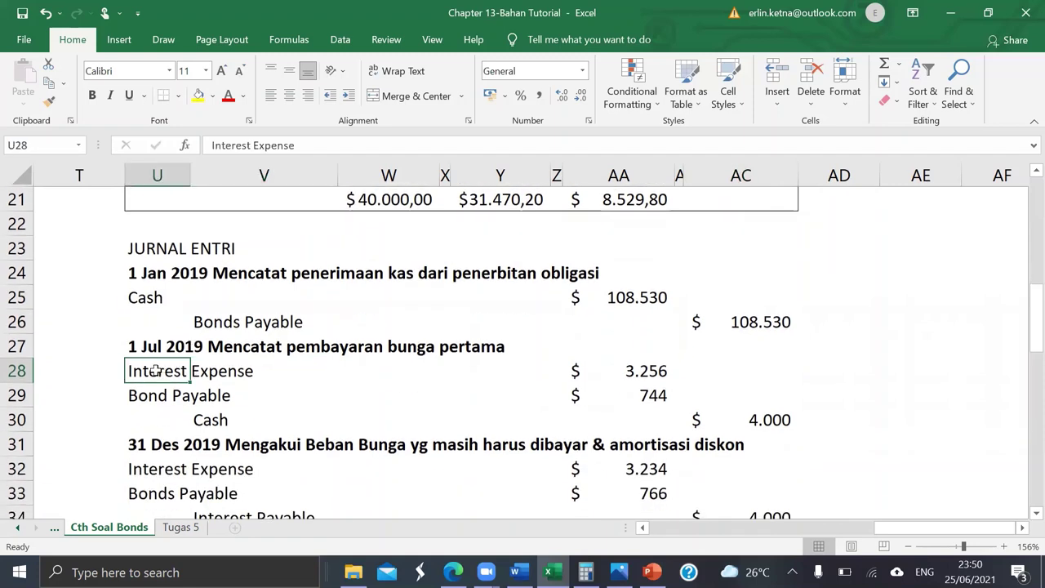
click(647, 377)
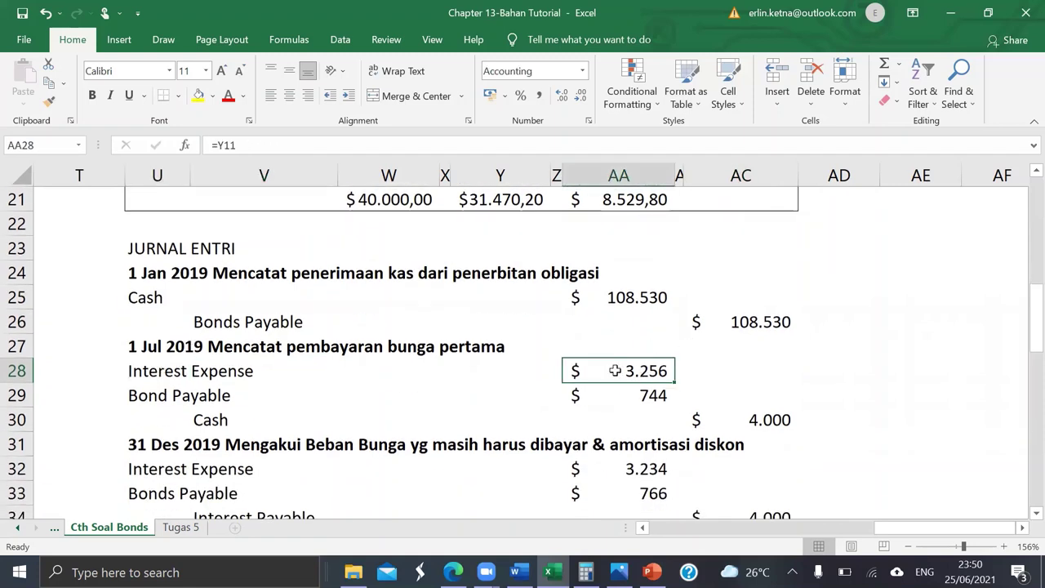
double_click(615, 371)
scroll(613, 368, up, 4)
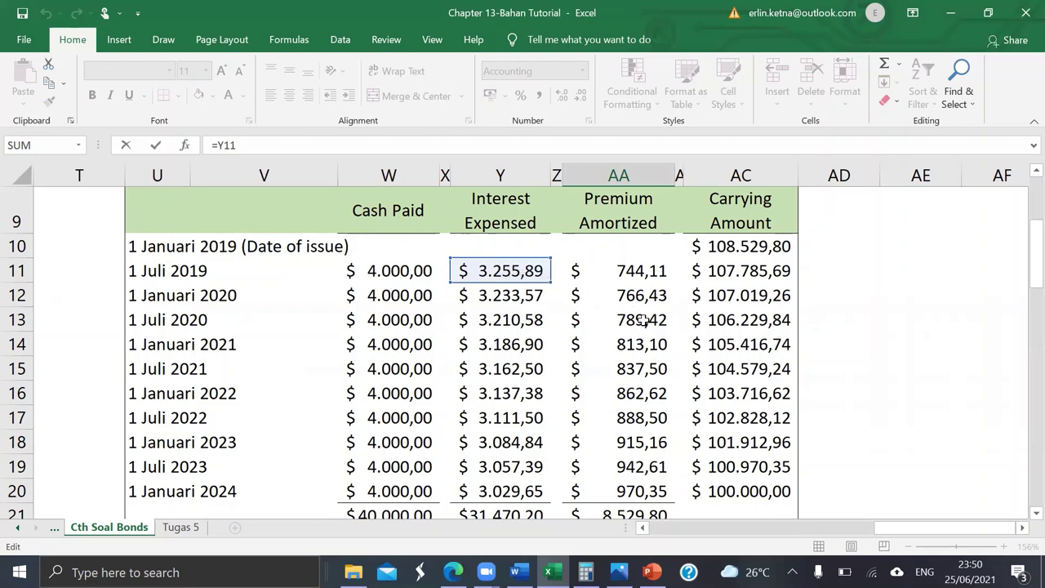
scroll(644, 320, down, 4)
key(Return)
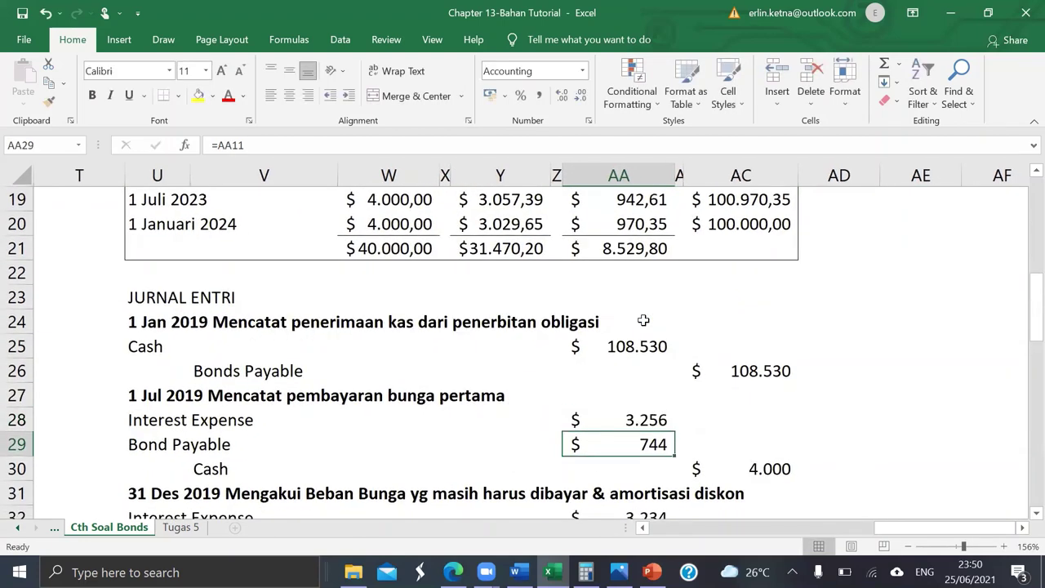
Step: Check the Cash credit in AC30 and the Bond Payable debit in AA29 of the 1 Jul 2019 entry
click(709, 467)
scroll(710, 468, down, 1)
scroll(711, 467, up, 1)
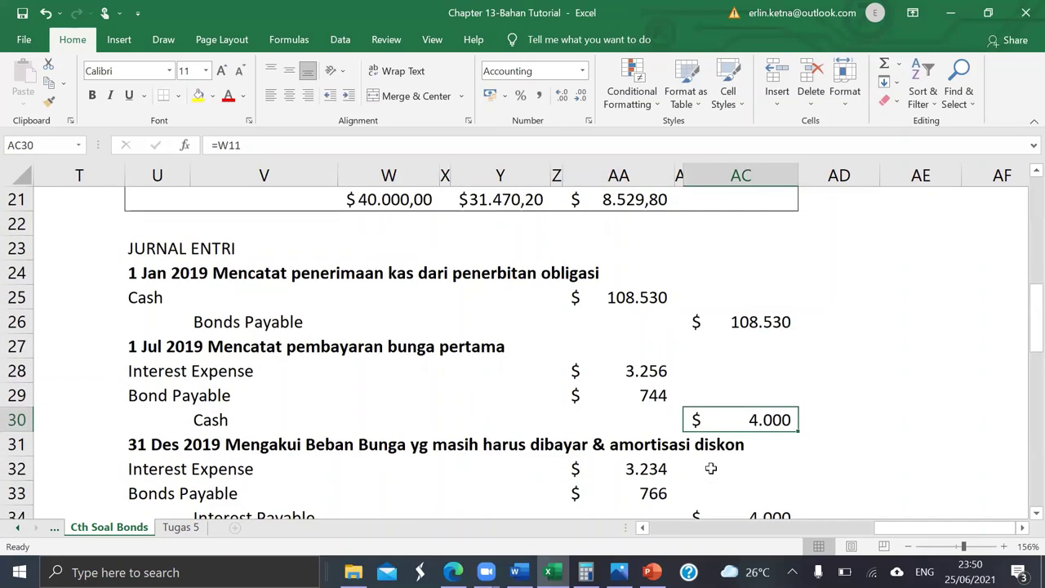
click(602, 393)
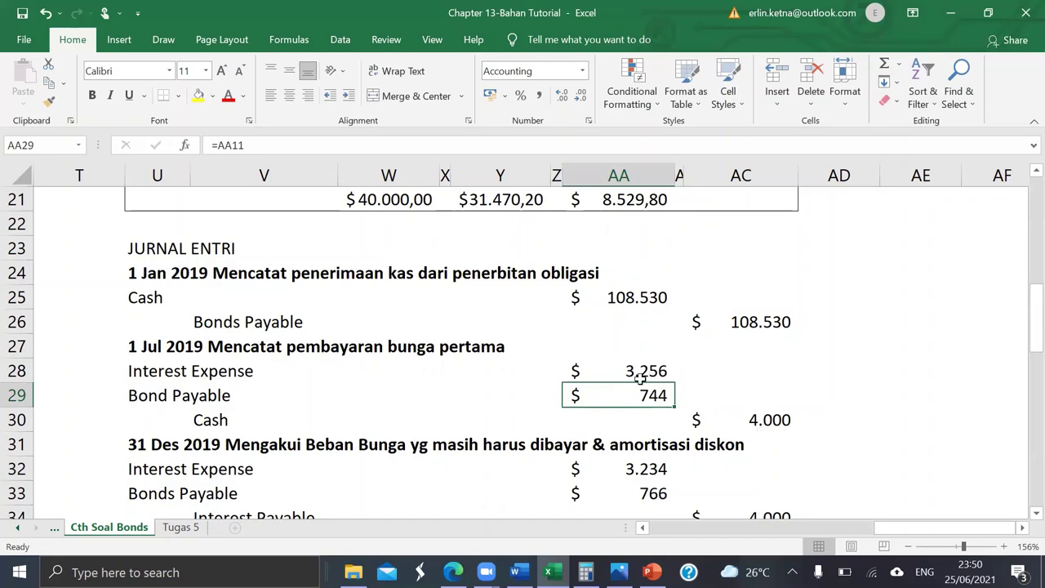
click(168, 395)
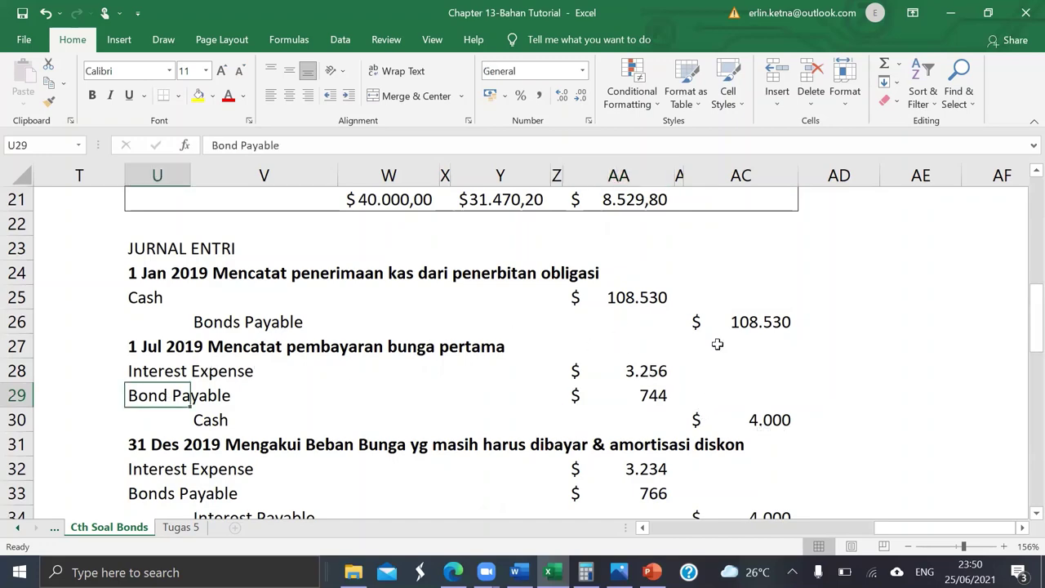
Step: Compare the schedule's opening carrying amount in AC10 and first amortized premium in AA11 with the Bonds Payable amounts in AC26 and AA29
scroll(716, 343, up, 4)
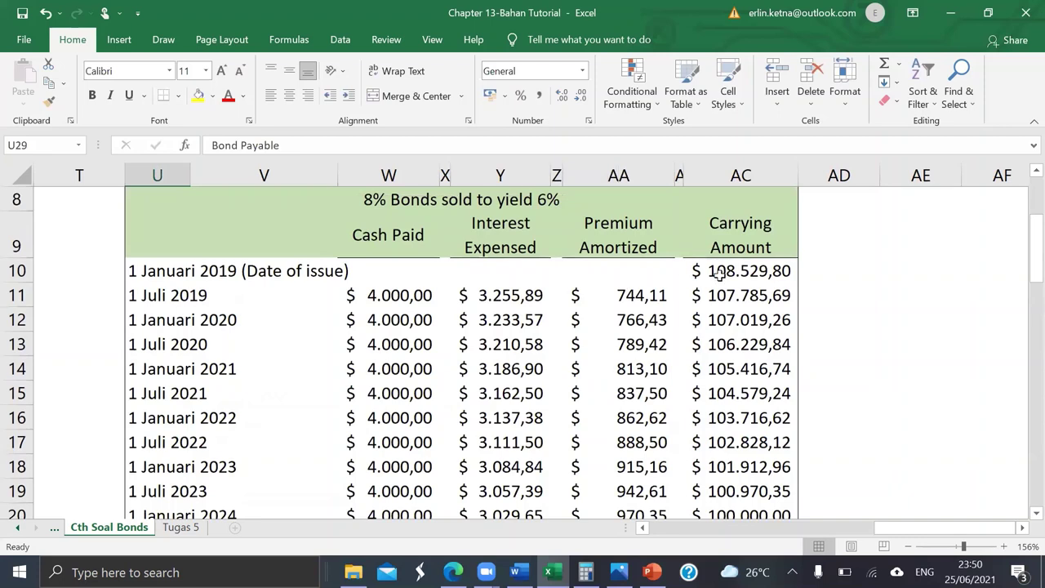
click(718, 272)
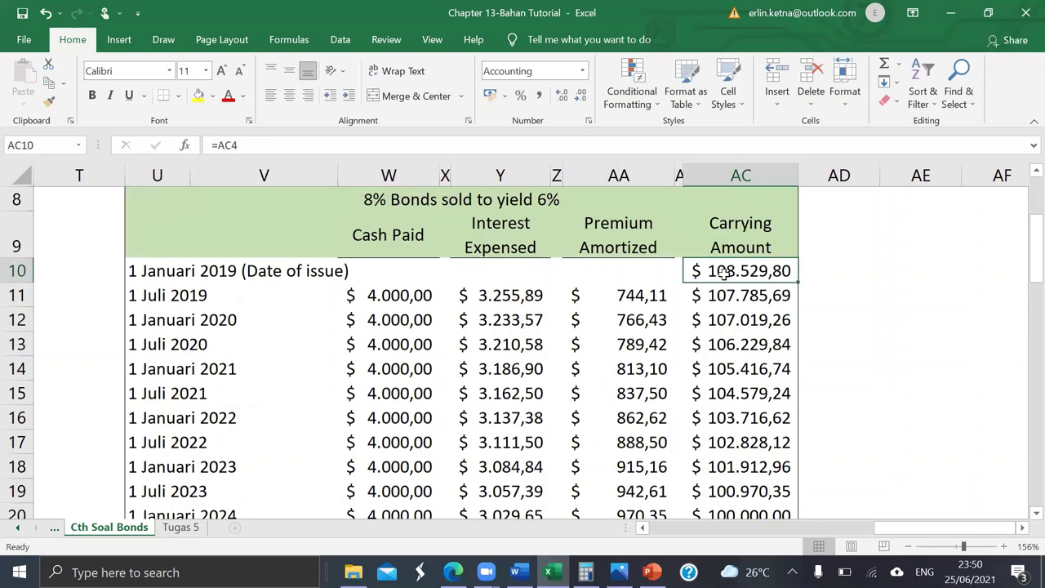
click(608, 302)
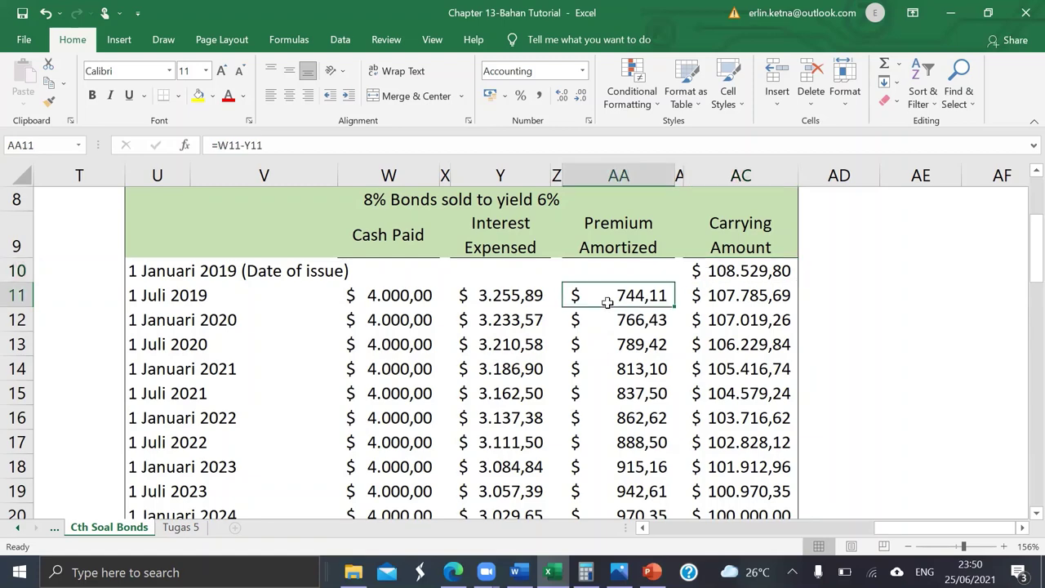
scroll(607, 302, down, 6)
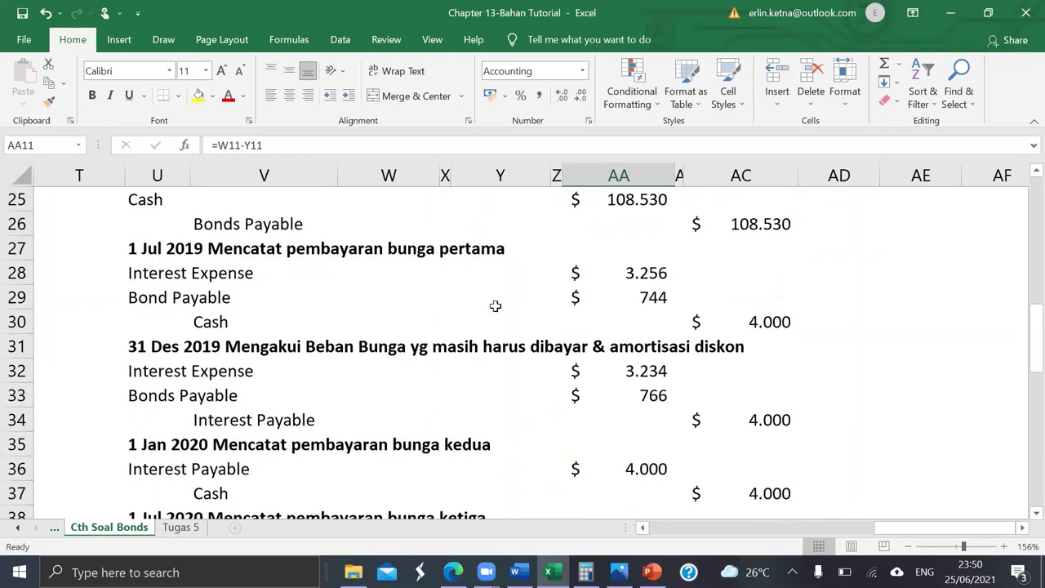
click(198, 302)
click(651, 295)
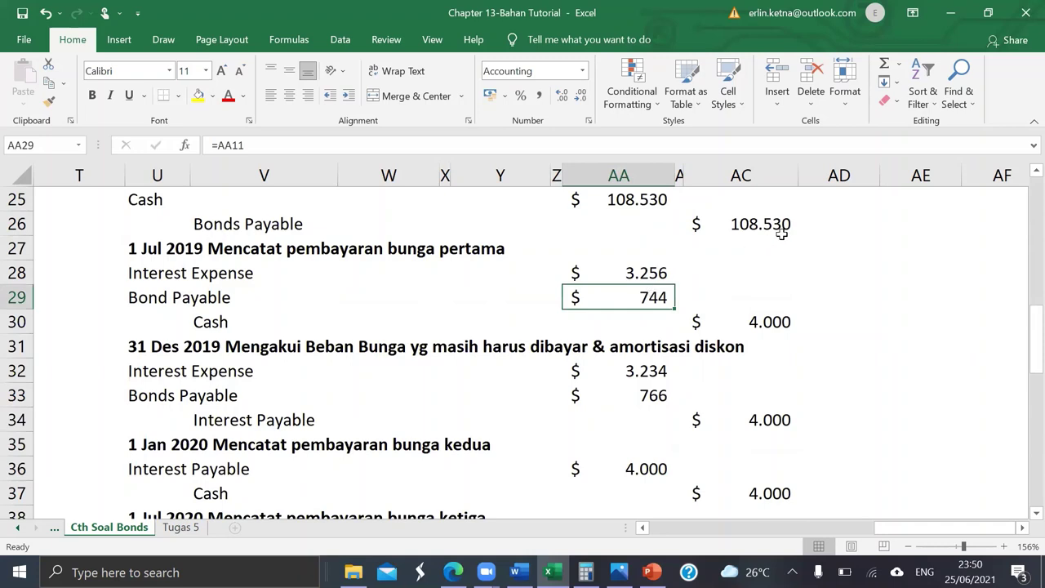
click(739, 223)
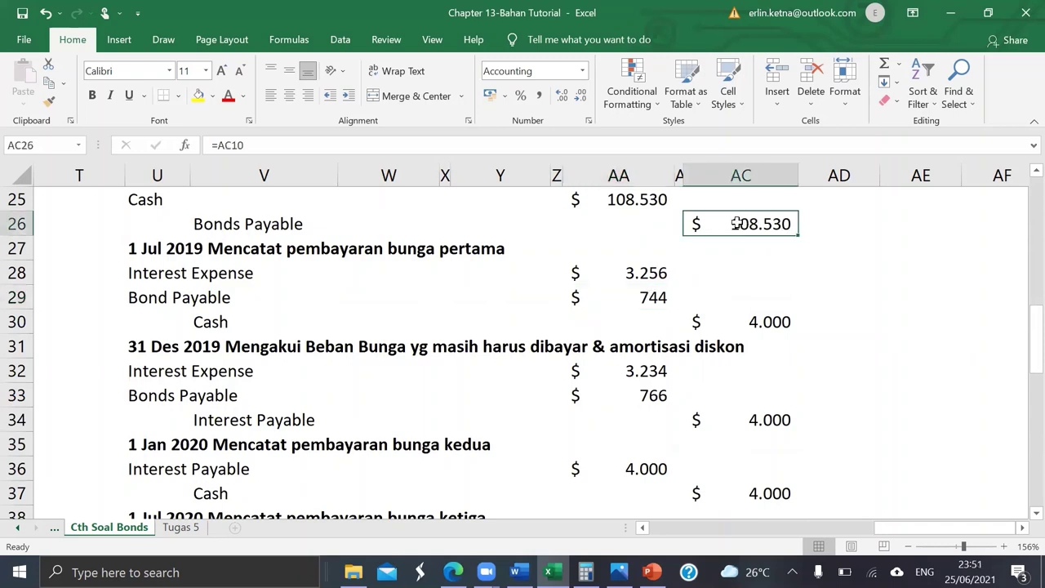
click(649, 299)
Step: Follow the Bonds Payable debits from the 31 Des 2019 entry in AA33 through to the bond repayment in AA59
click(642, 395)
scroll(642, 395, down, 2)
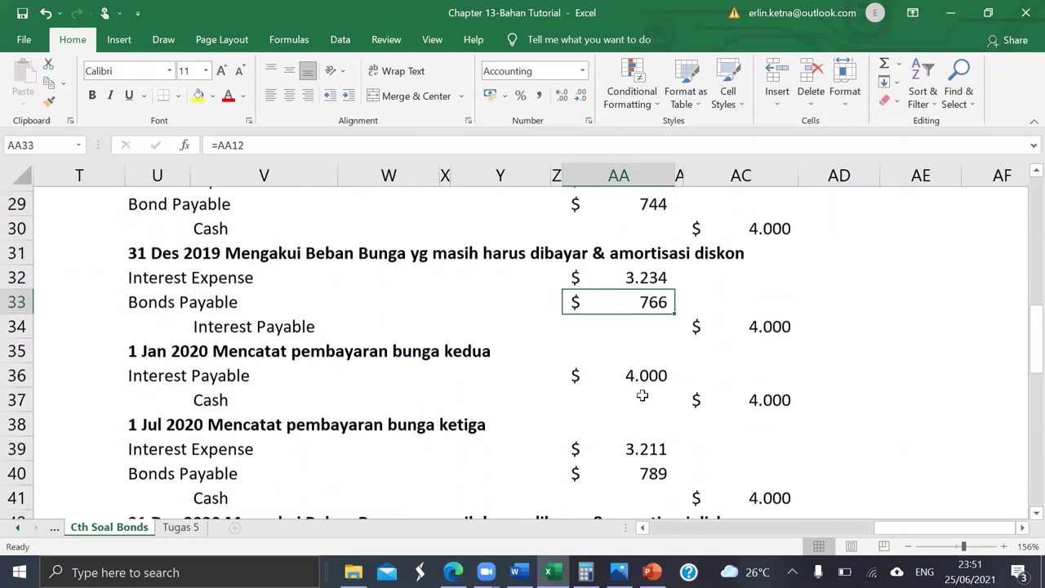
click(642, 444)
scroll(643, 448, down, 2)
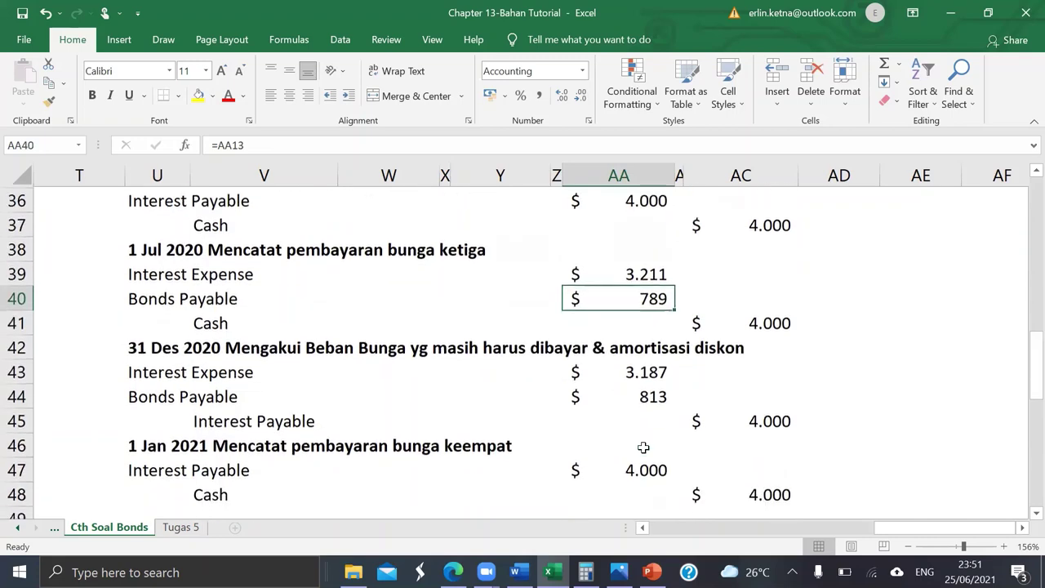
click(646, 396)
scroll(645, 396, down, 3)
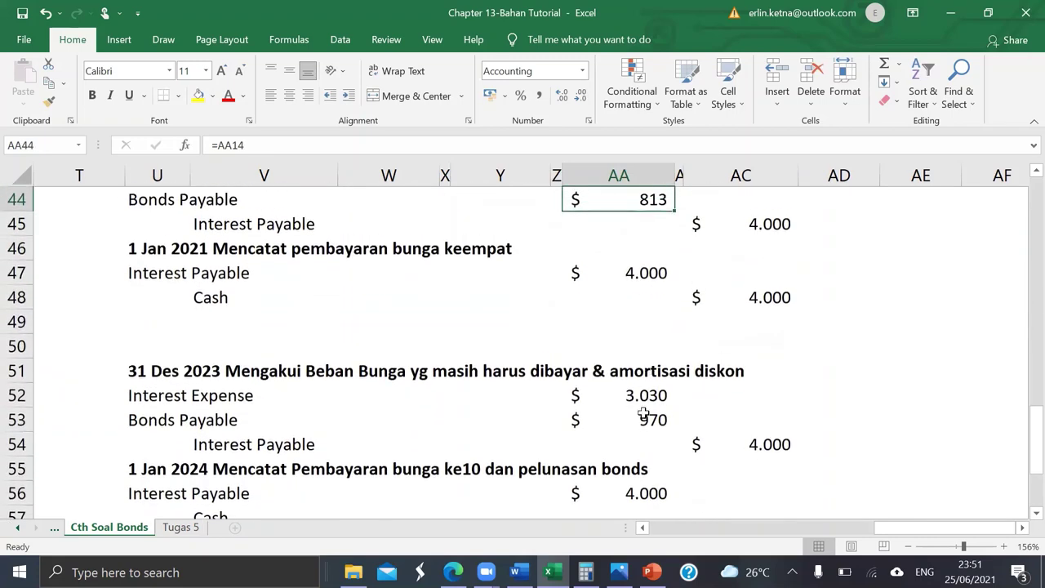
click(649, 437)
scroll(650, 433, down, 4)
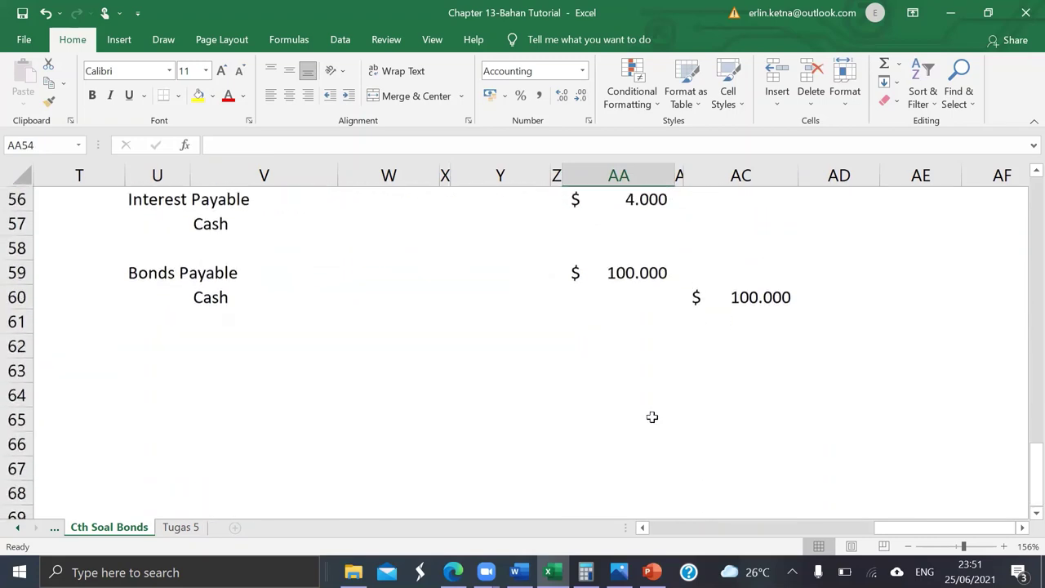
click(618, 272)
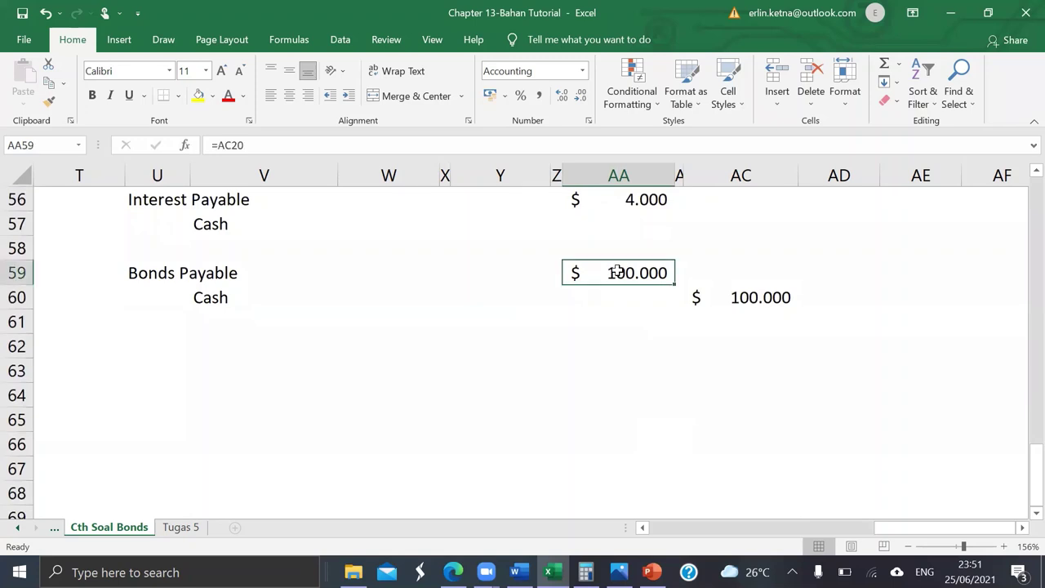
scroll(618, 272, up, 1)
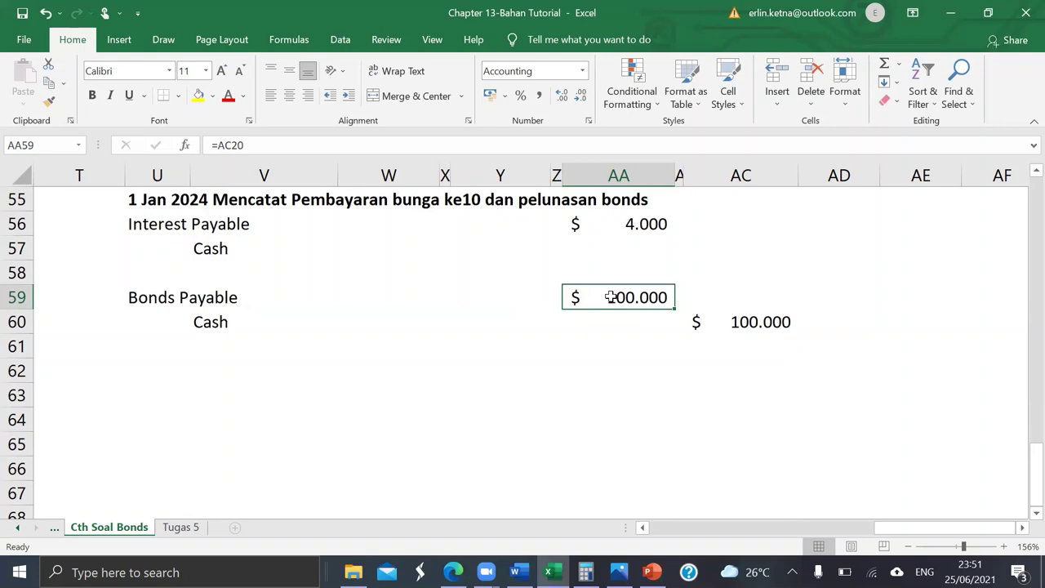
Step: Review the 31 Des 2019 accrual entry's heading in U31 and its Interest Expense, Bonds Payable and Interest Payable accounts
scroll(611, 297, up, 8)
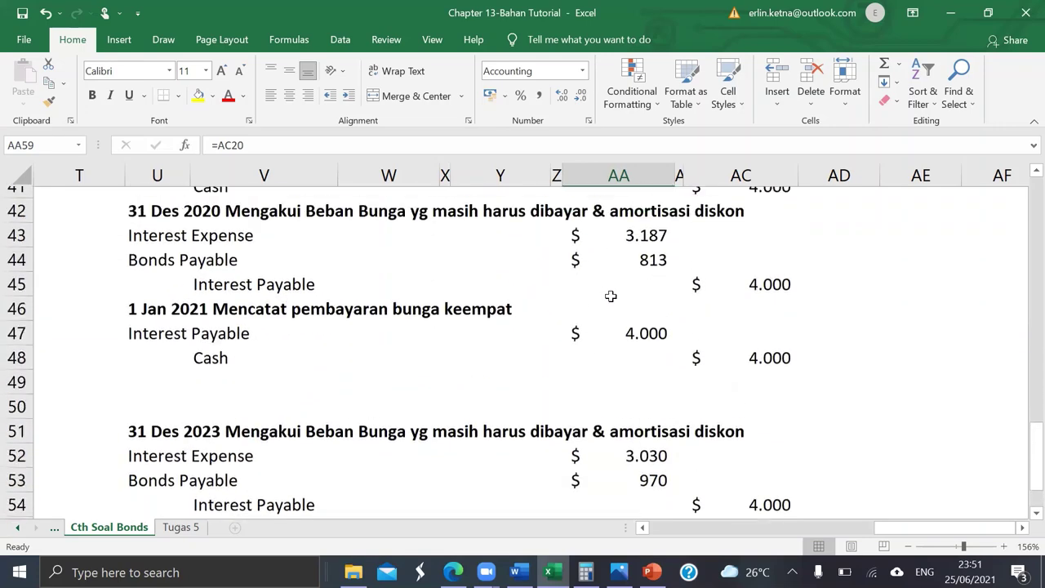
scroll(610, 297, up, 3)
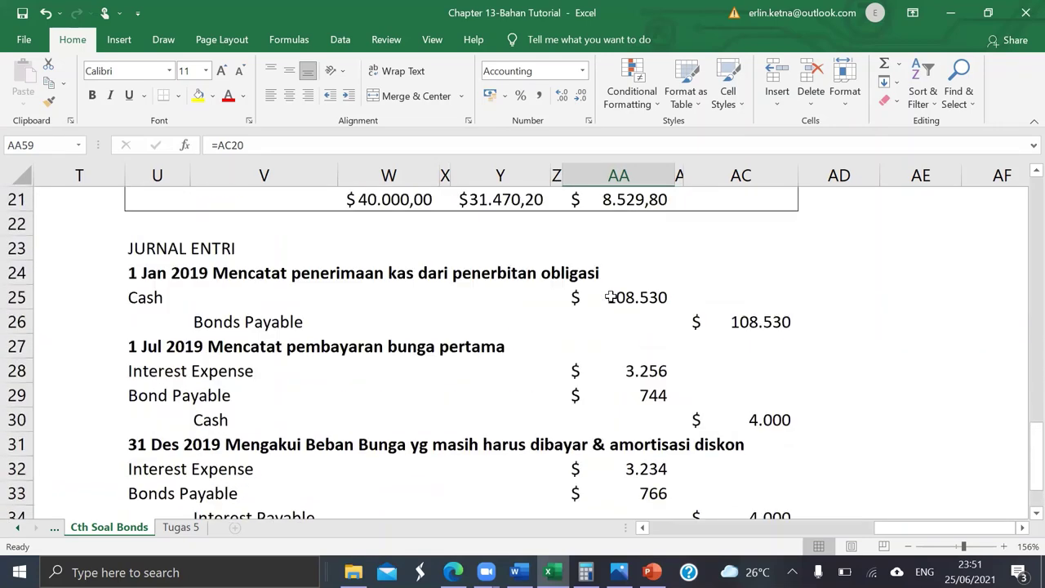
click(177, 468)
scroll(175, 467, down, 1)
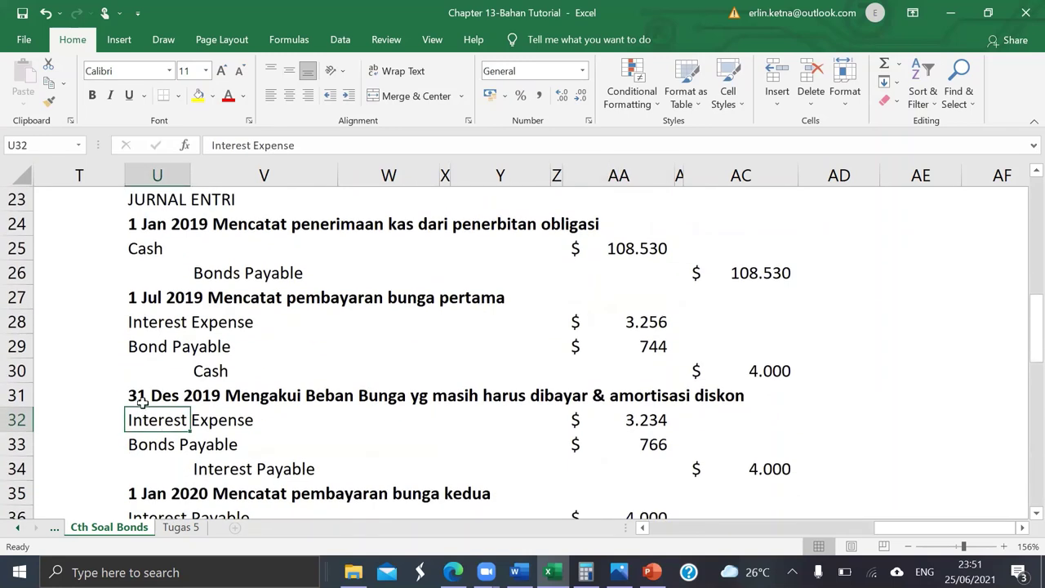
click(142, 400)
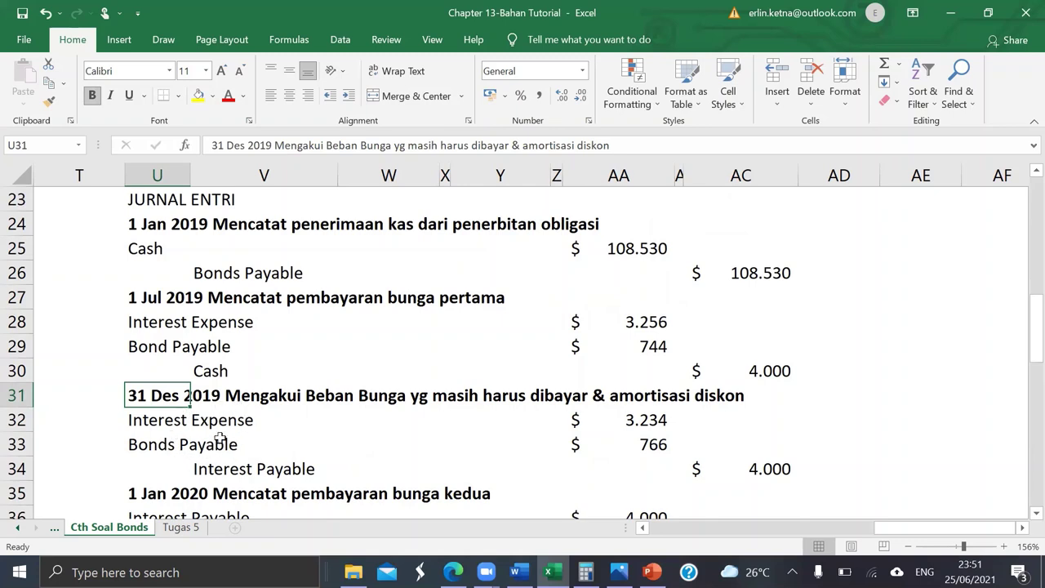
click(221, 438)
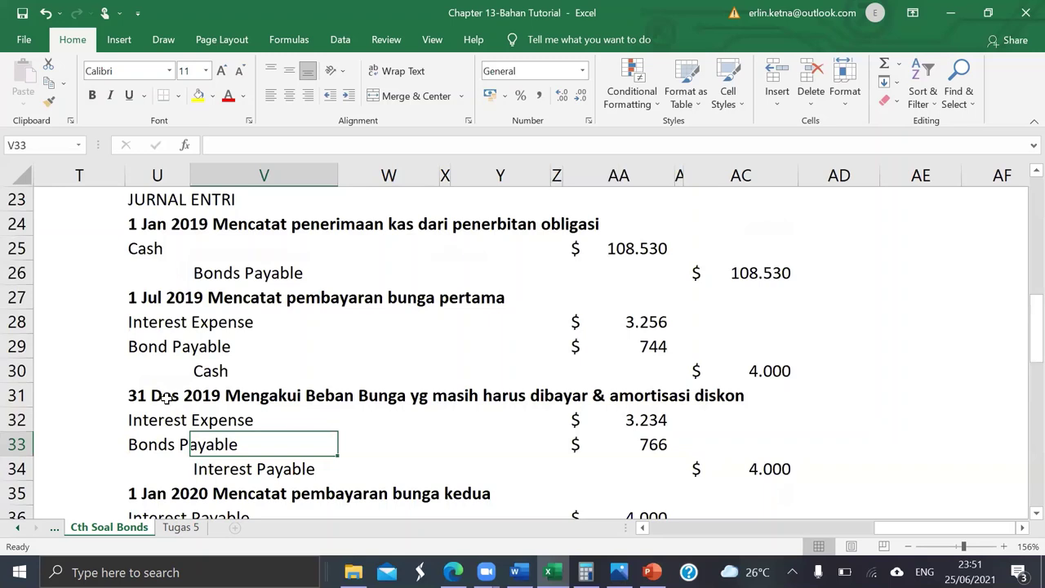
click(167, 398)
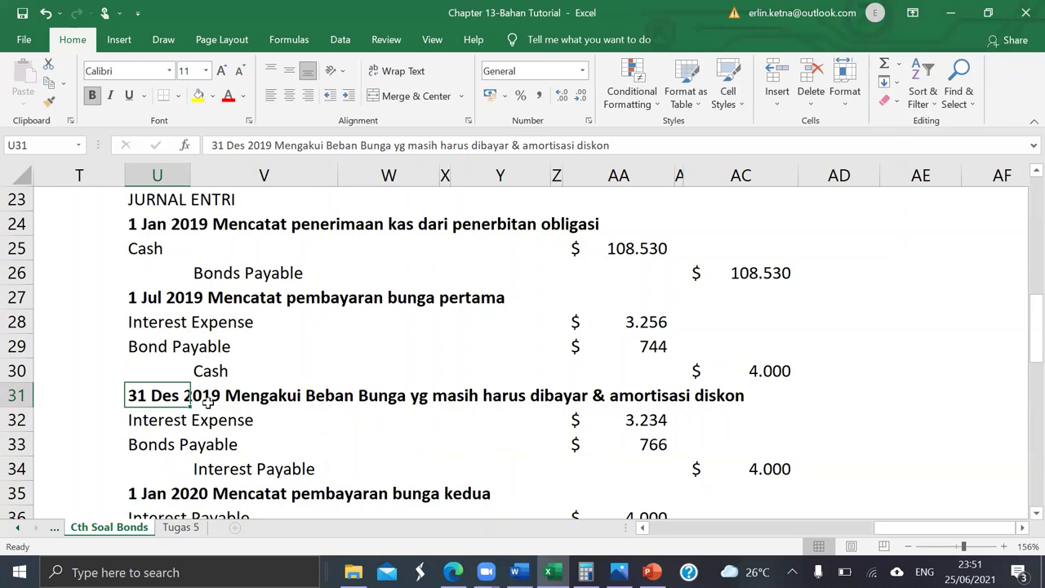
click(134, 420)
click(175, 446)
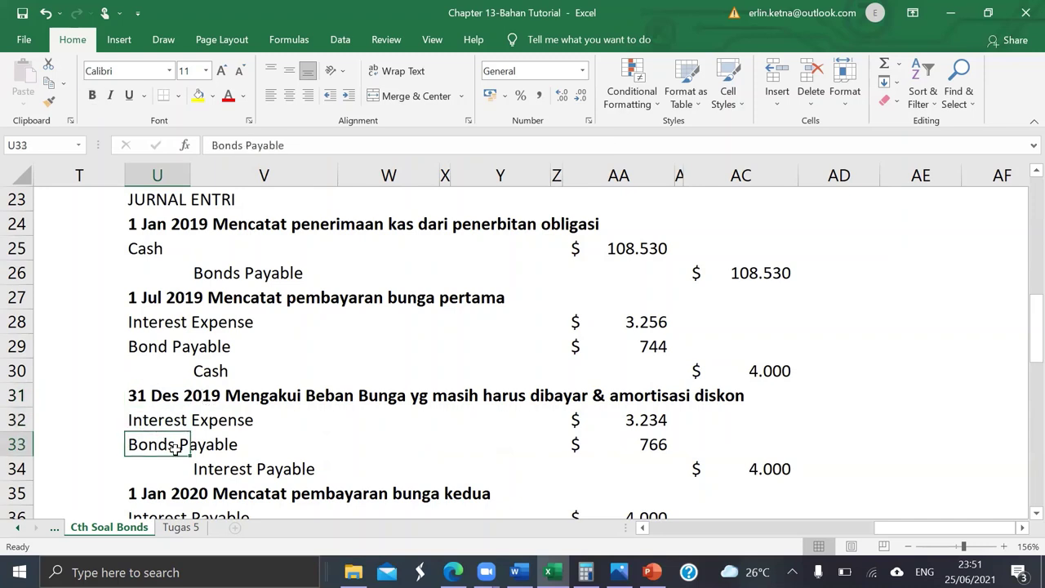
scroll(174, 448, down, 1)
click(236, 443)
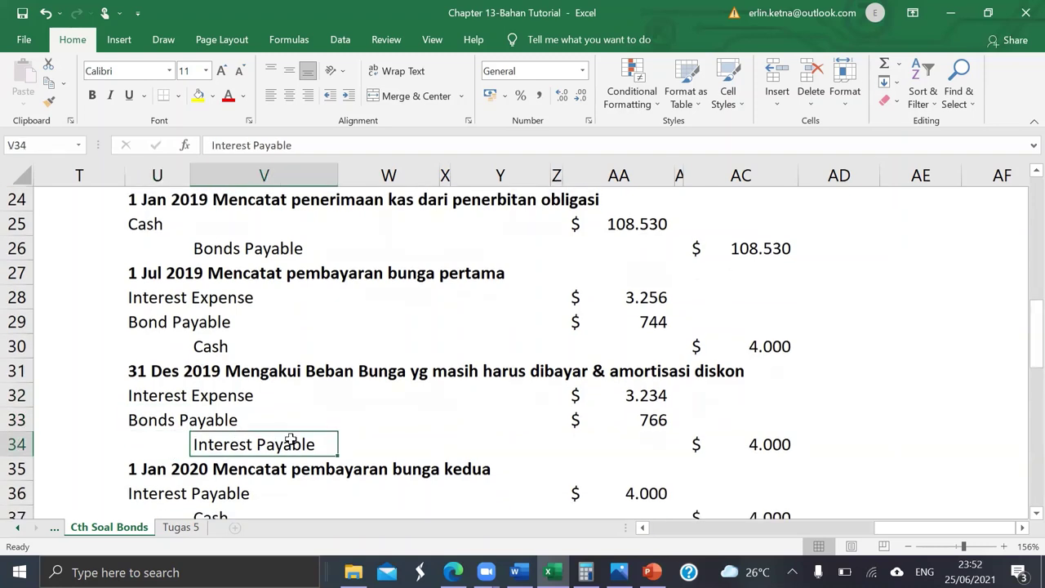
Step: Check the Interest Payable and Cash lines of the 1 Jan 2020 second interest payment entry, including the credit in AC37
scroll(289, 439, down, 1)
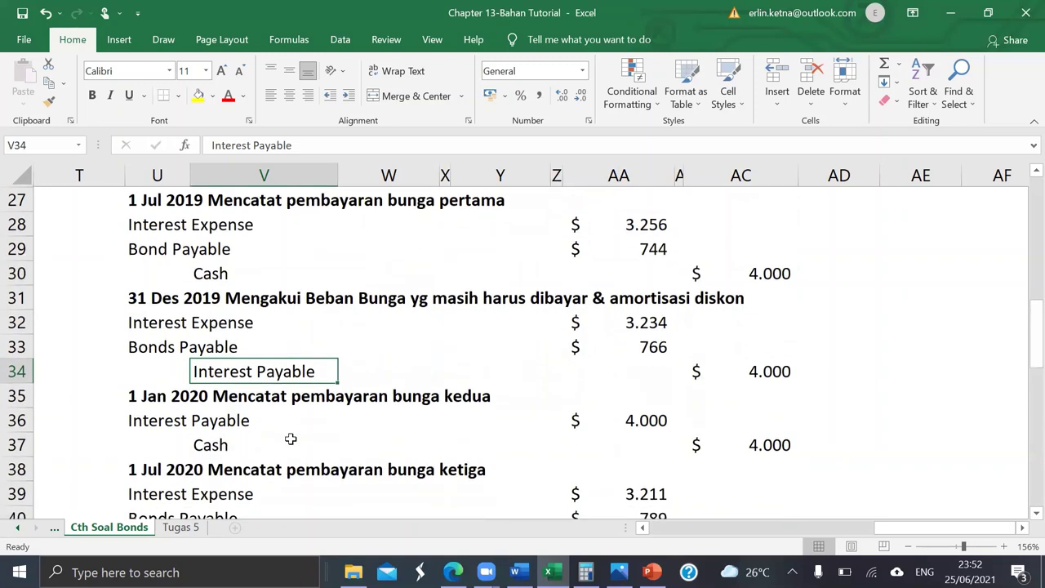
click(143, 420)
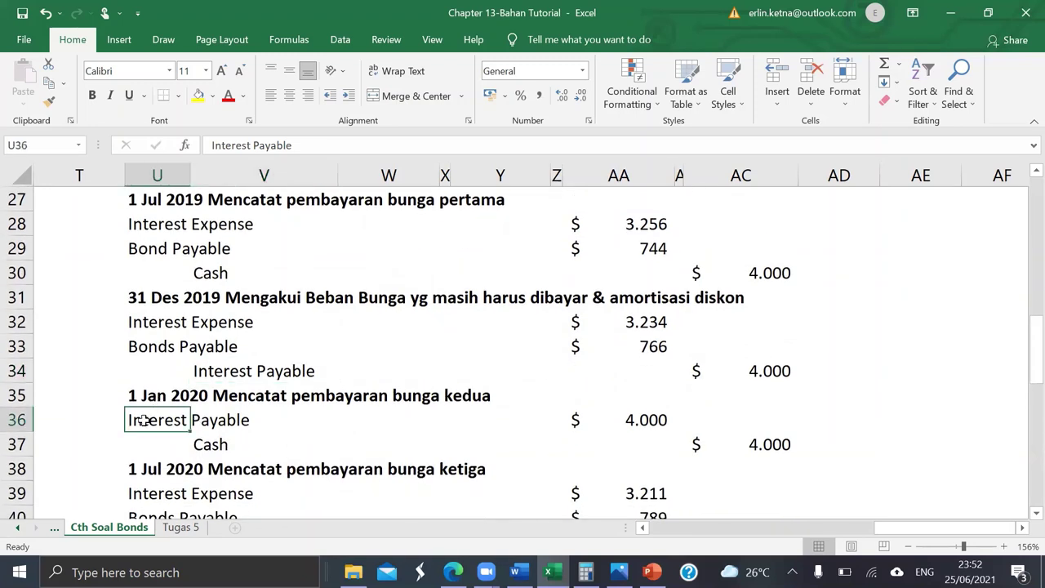
click(199, 447)
click(729, 438)
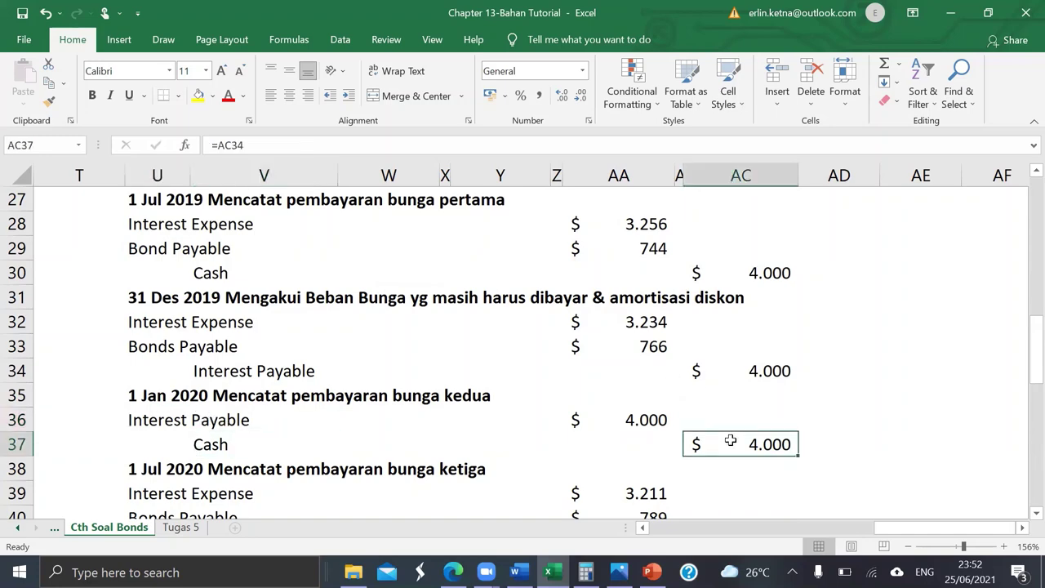
Step: Review the premium bond's journal entries through 1 Jan 2024, including the final Interest Payable account in U56
scroll(730, 440, down, 3)
scroll(730, 440, down, 6)
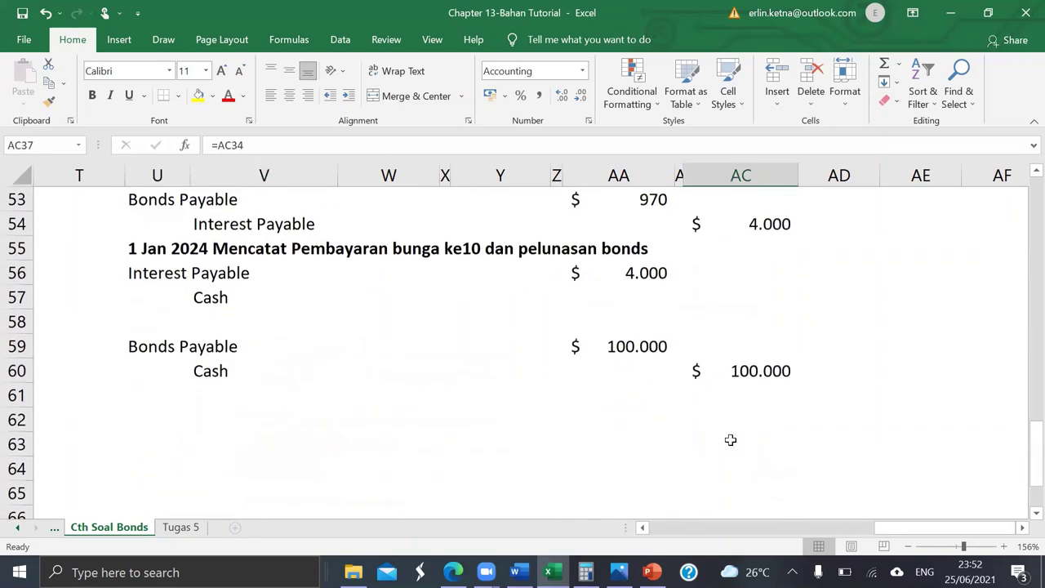
click(184, 272)
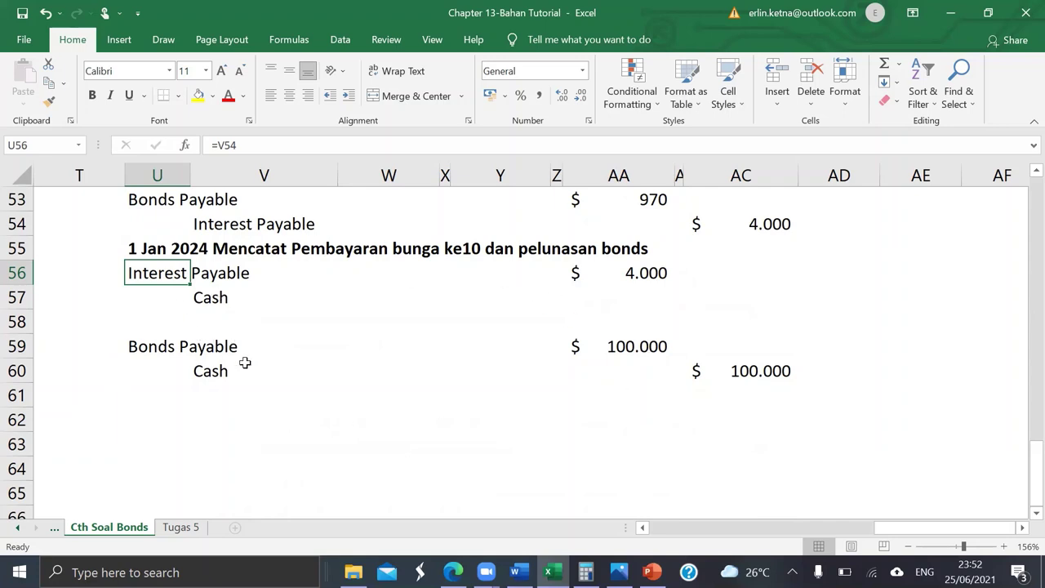
scroll(245, 363, up, 10)
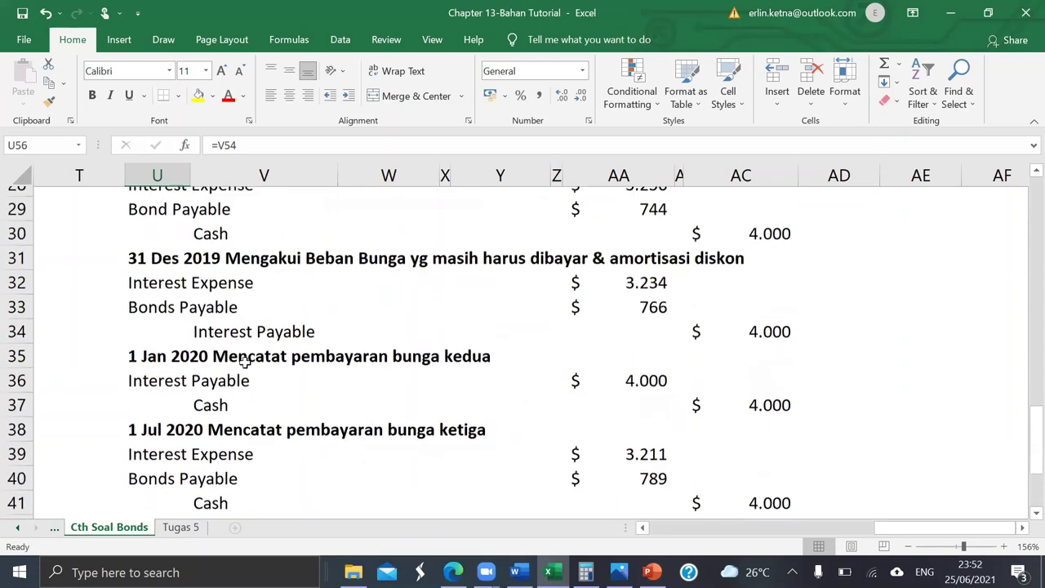
scroll(245, 362, up, 3)
scroll(245, 363, down, 6)
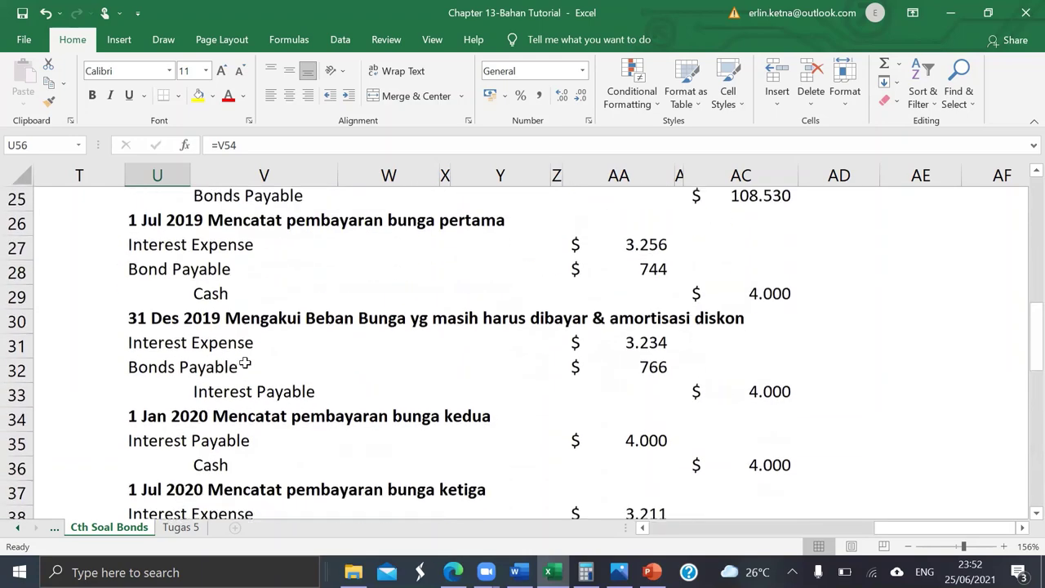
scroll(245, 362, down, 1)
scroll(245, 363, down, 2)
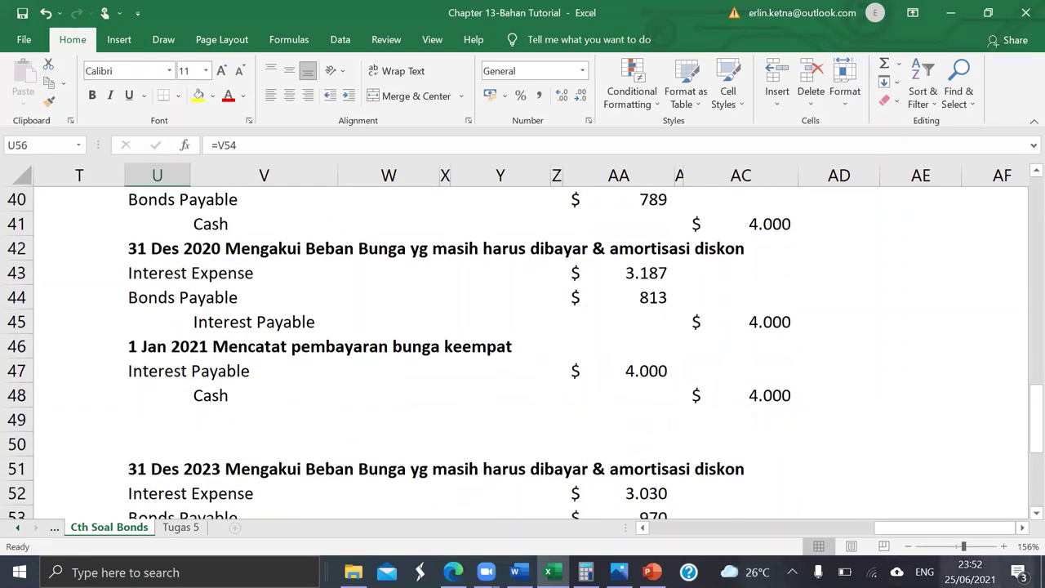
Step: Compare the journal entries and schedules of the par, discount and premium bonds side by side
click(941, 545)
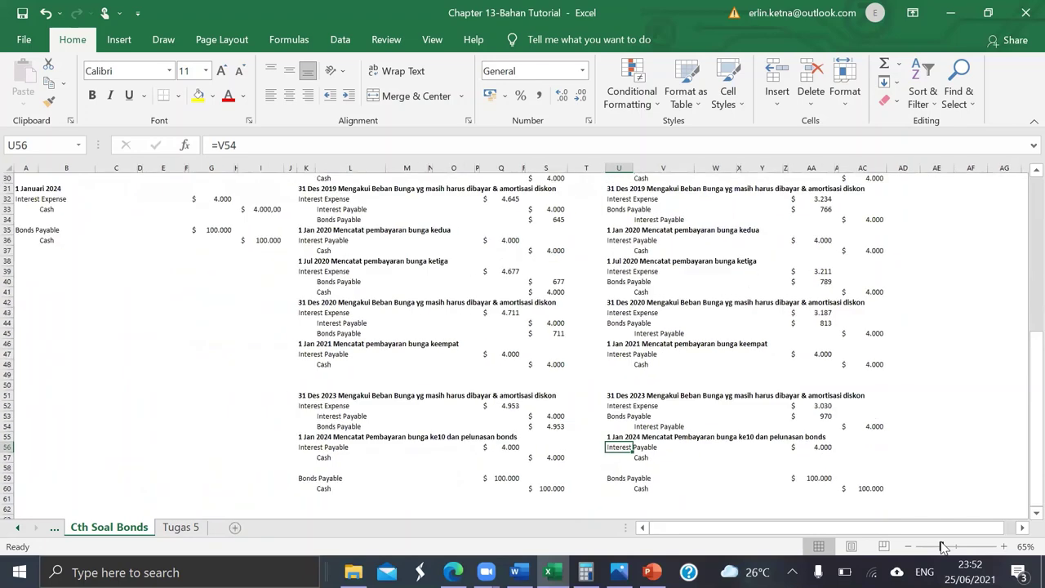
scroll(927, 383, up, 6)
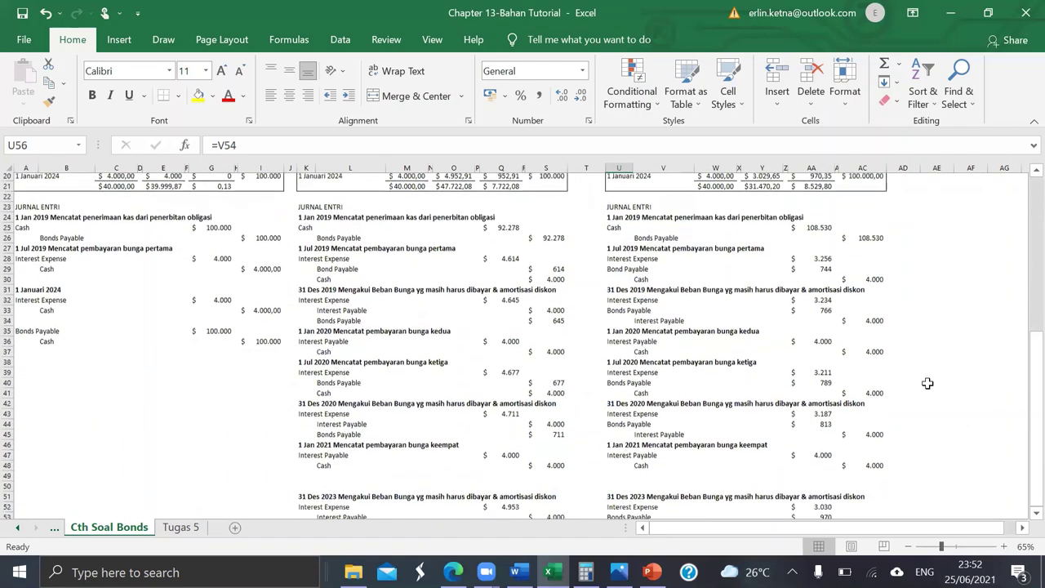
scroll(928, 383, down, 7)
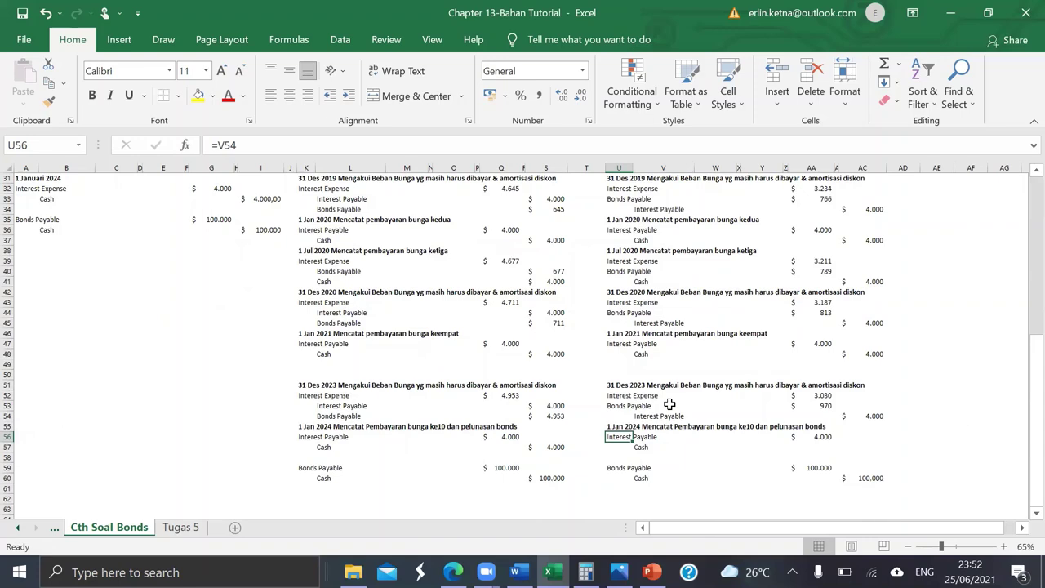
scroll(669, 404, up, 10)
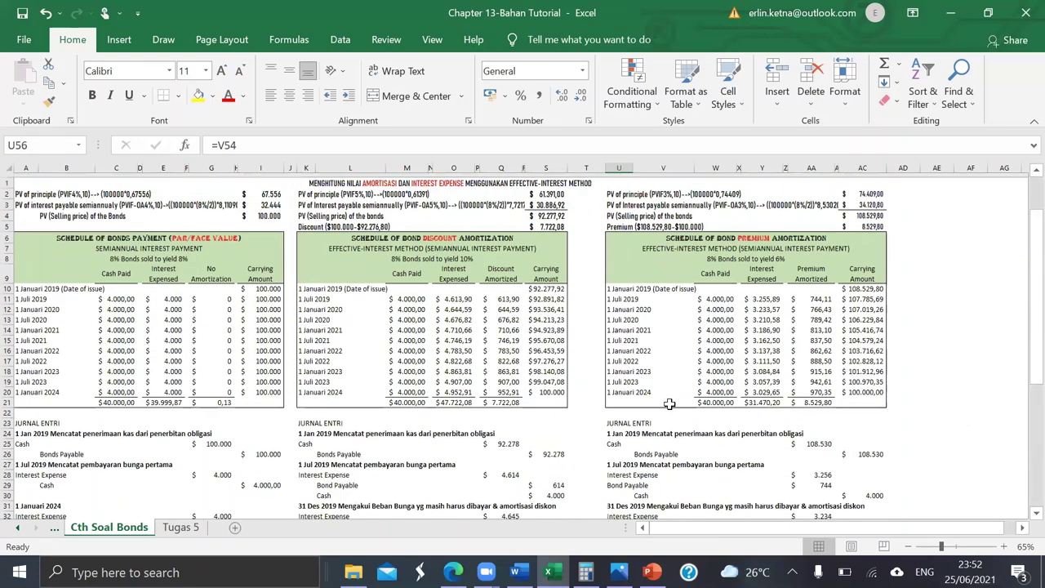
Step: Widen column S of the discount schedule so its carrying amounts fit
click(962, 546)
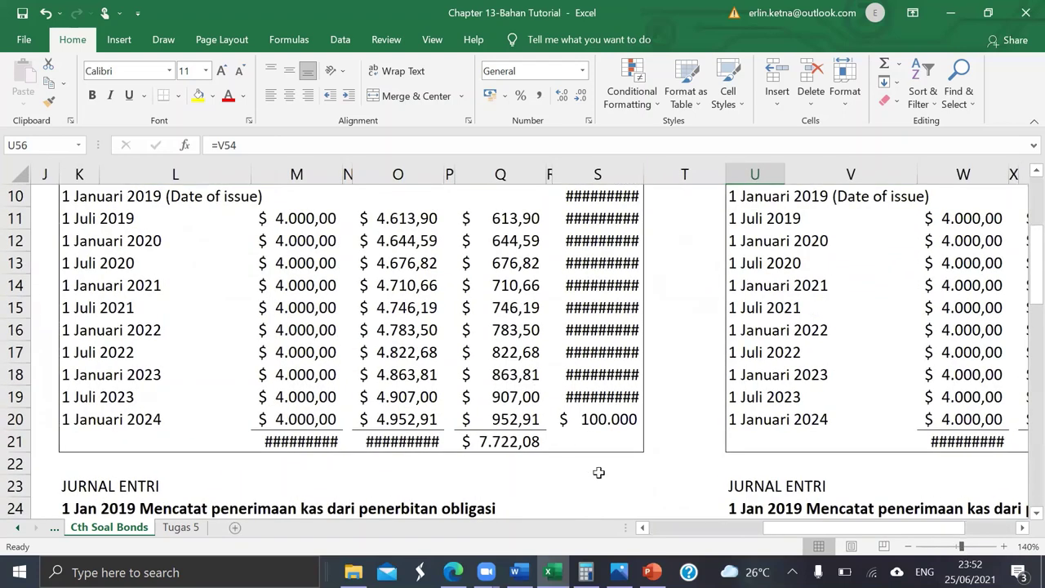
click(598, 475)
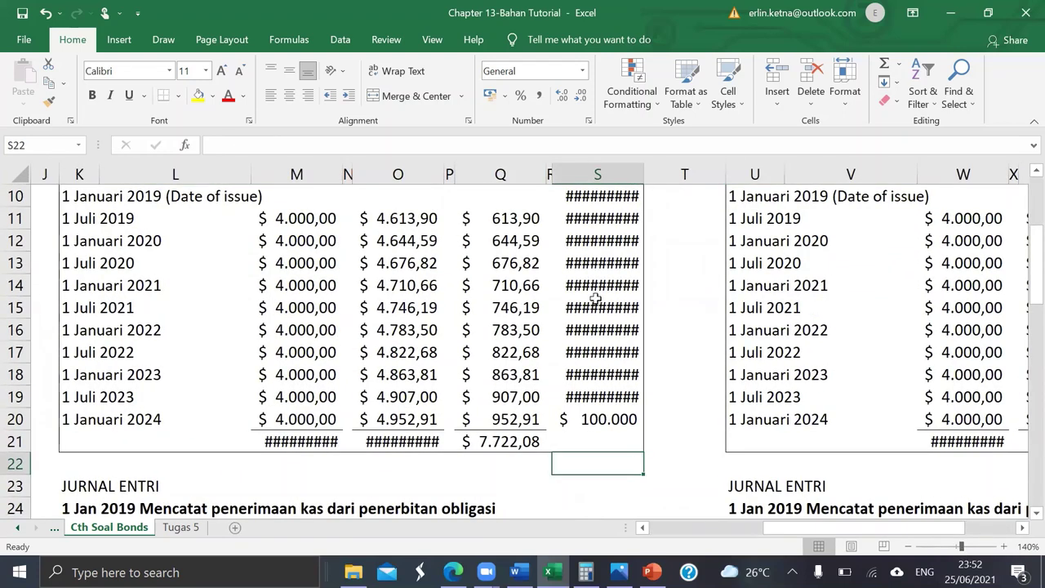
click(644, 175)
scroll(506, 237, up, 3)
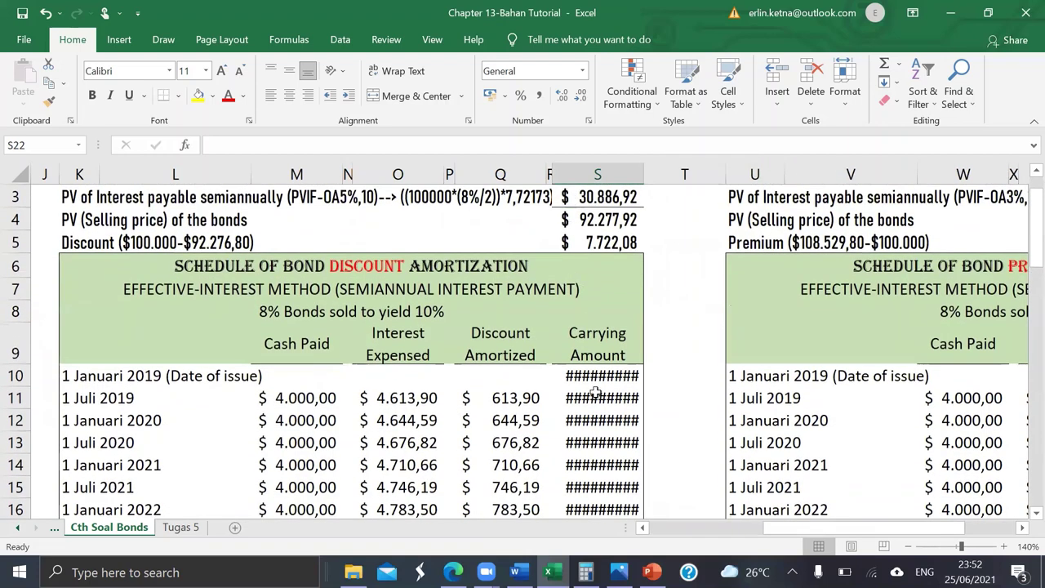
click(596, 392)
drag(644, 176, 655, 176)
Step: Compare the opening carrying amounts of the par, discount and premium schedules in I10, S10 and AC10
scroll(525, 364, left, 5)
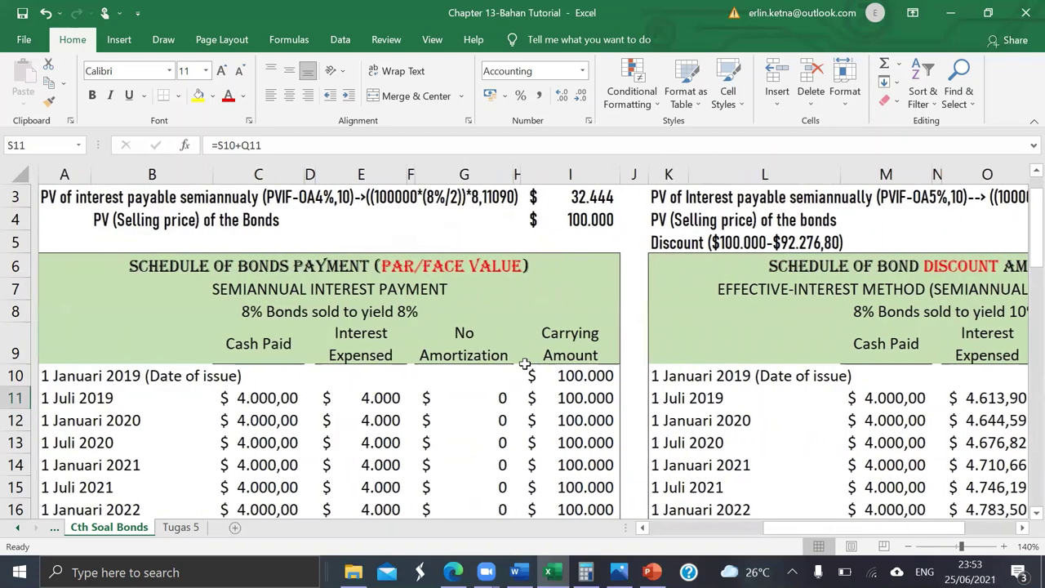
scroll(525, 364, right, 1)
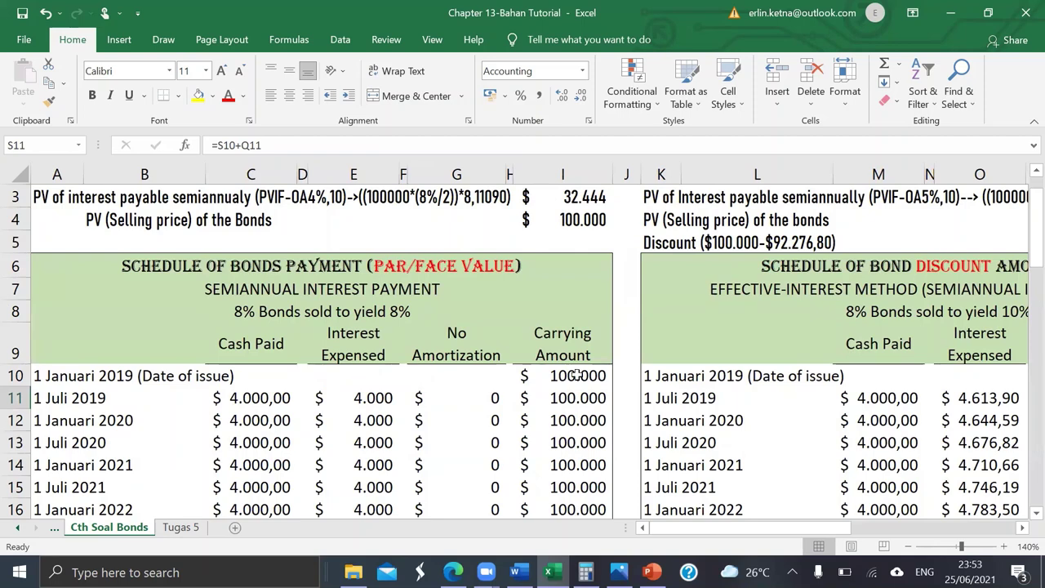
click(571, 376)
scroll(572, 375, down, 1)
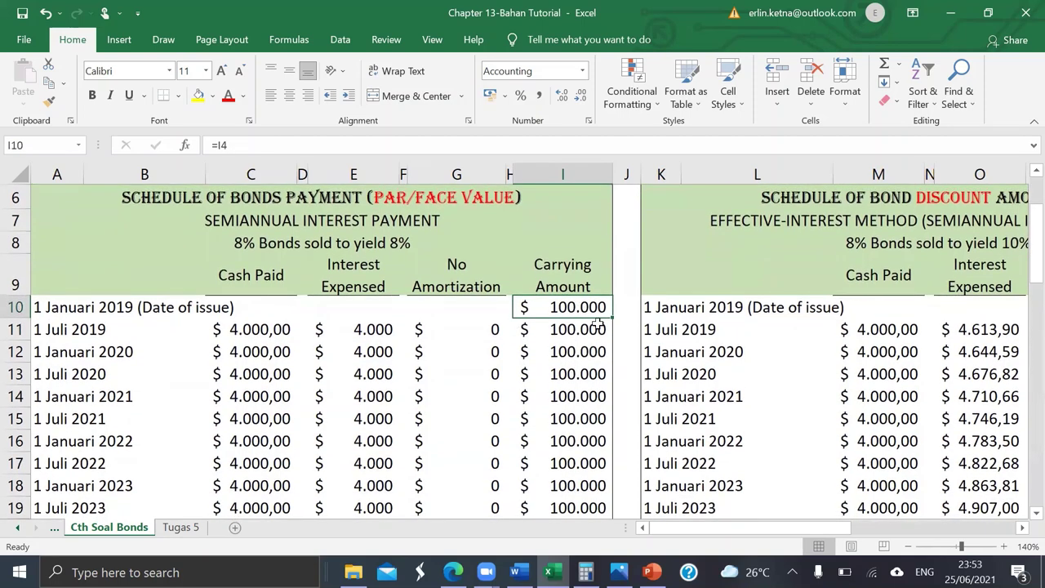
scroll(978, 374, right, 5)
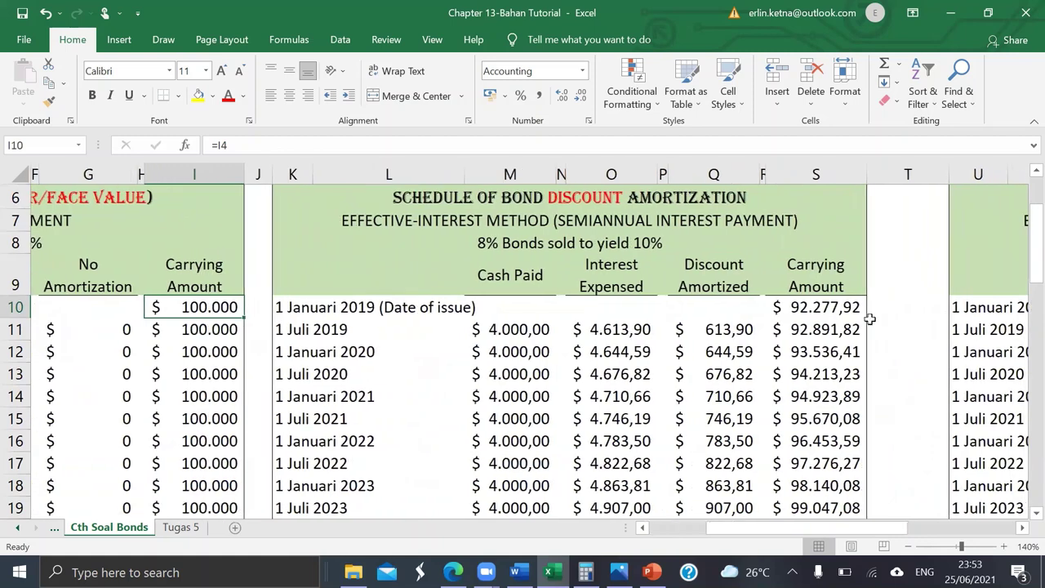
click(823, 306)
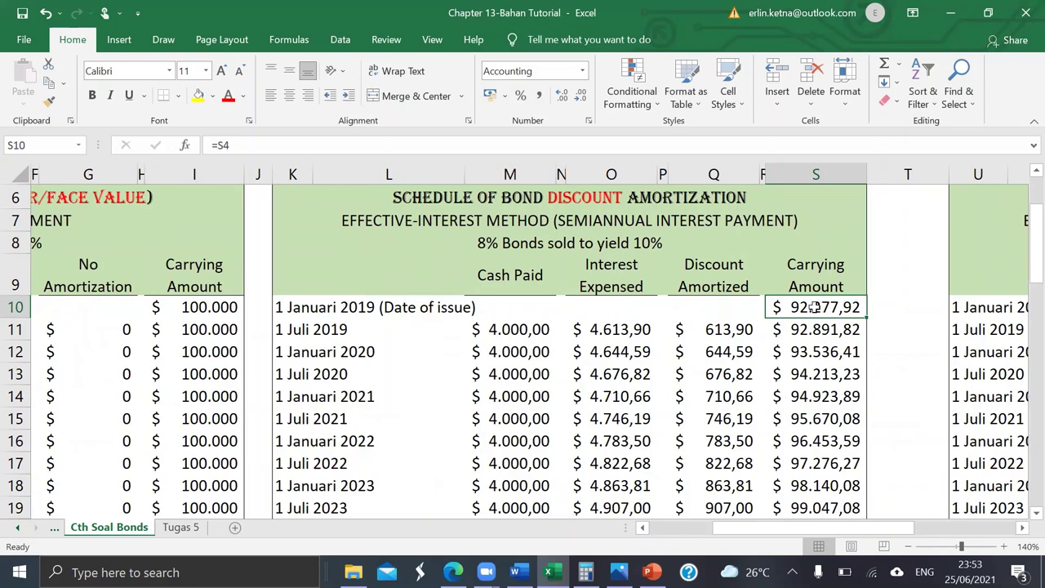
scroll(814, 307, right, 8)
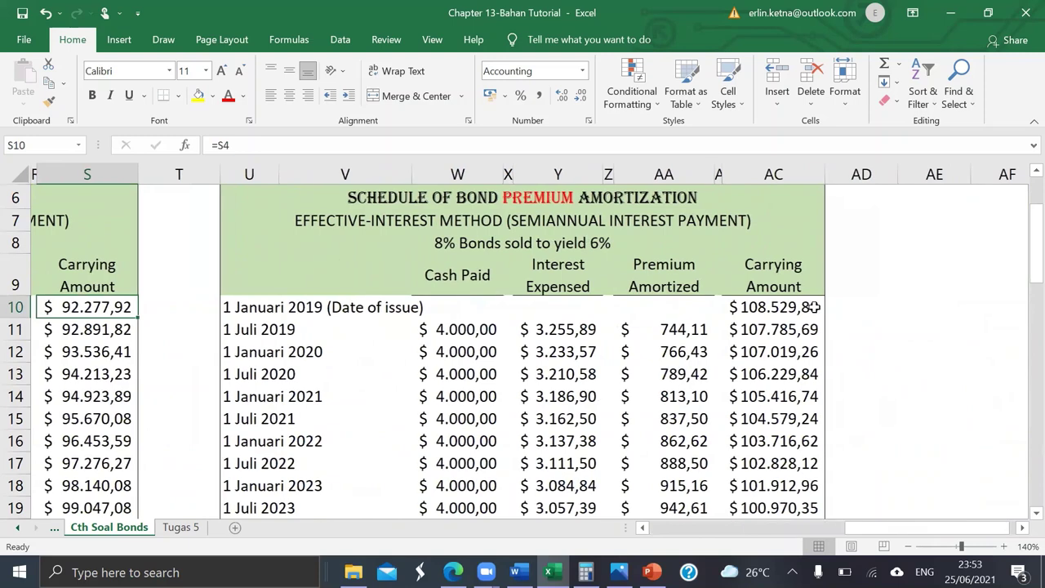
click(765, 307)
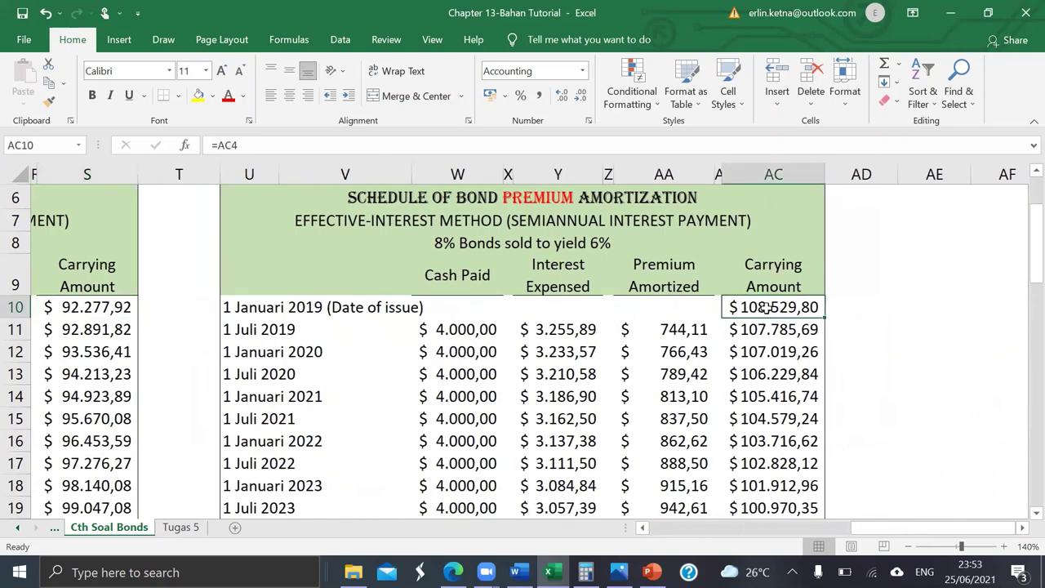
Step: Compare the interest columns across the three schedules and inspect the par schedule's Interest Expensed formula in E12
scroll(767, 307, down, 1)
scroll(776, 307, up, 1)
scroll(788, 307, left, 8)
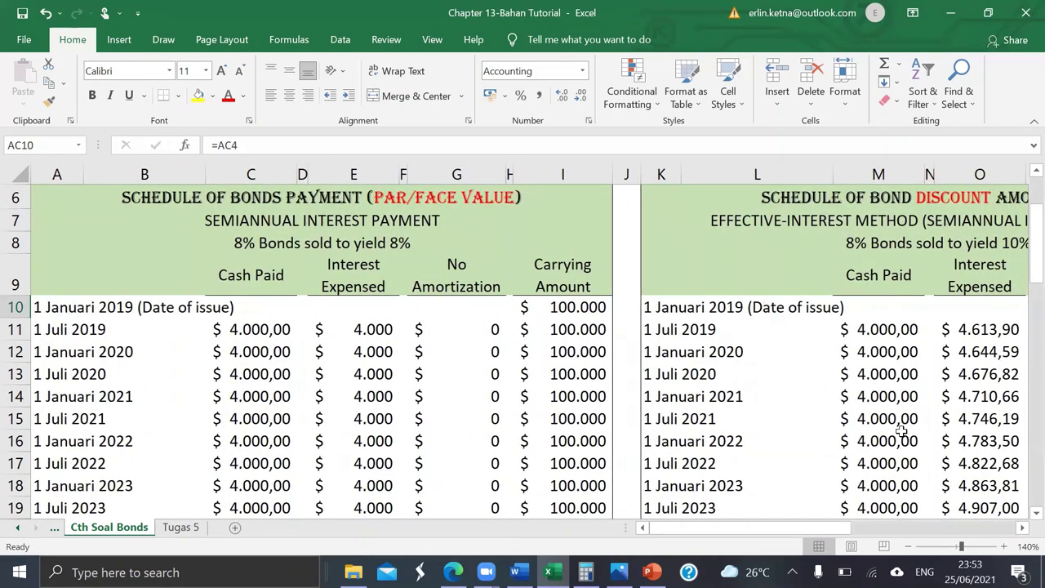
scroll(901, 432, right, 6)
scroll(901, 431, right, 3)
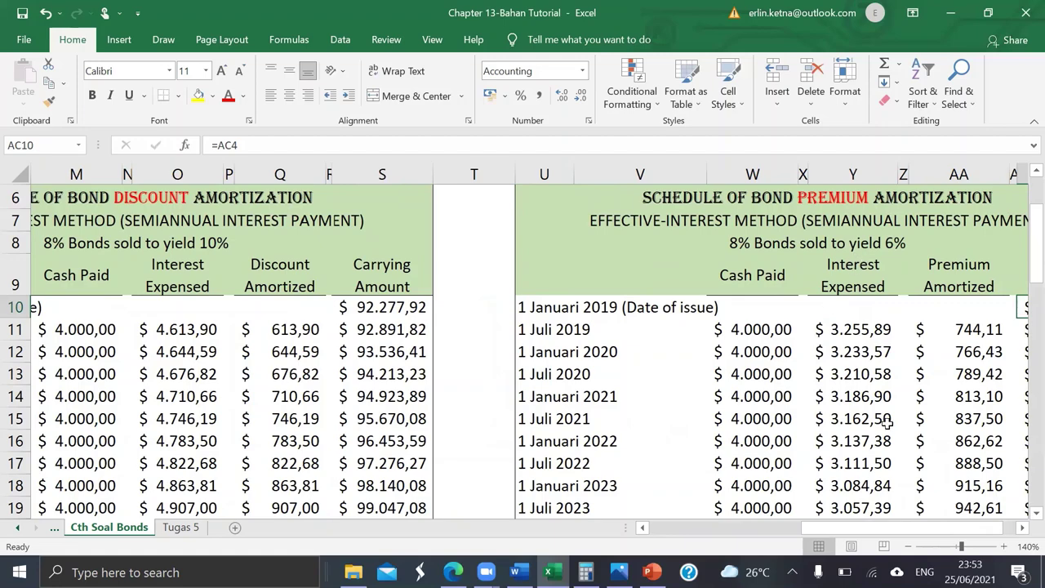
scroll(886, 422, right, 2)
scroll(886, 422, left, 6)
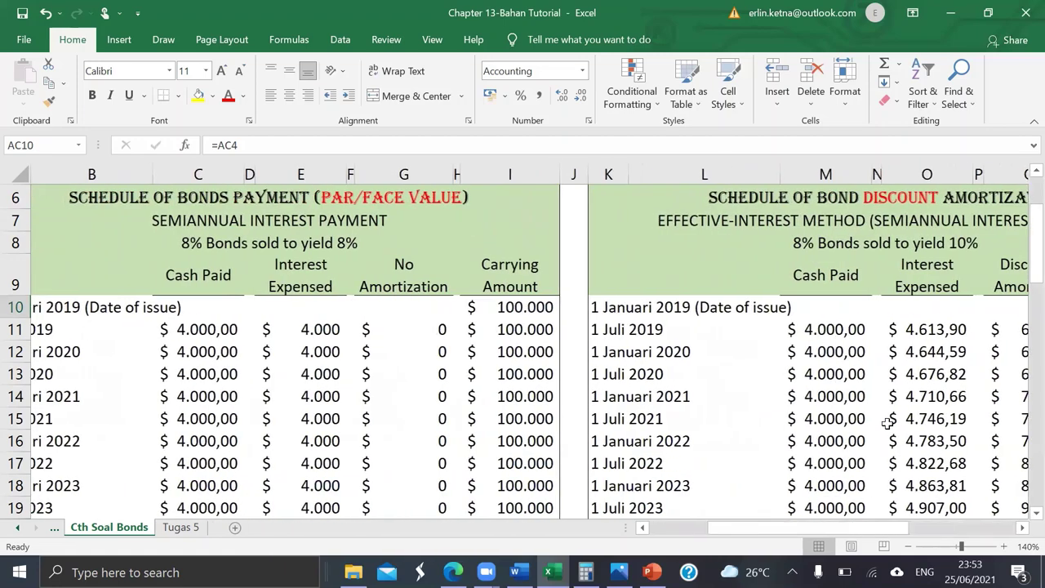
scroll(887, 422, left, 1)
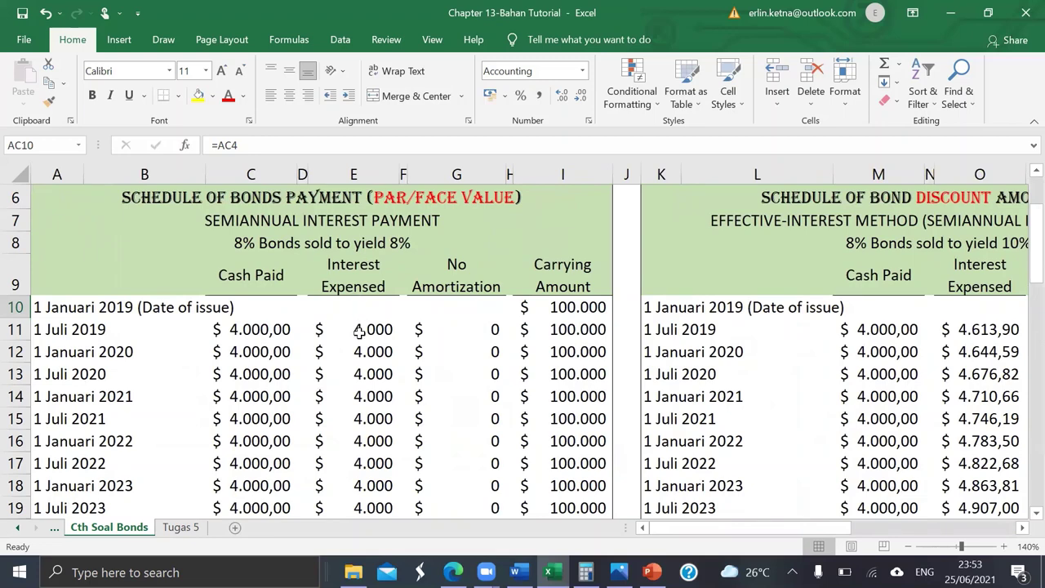
click(350, 353)
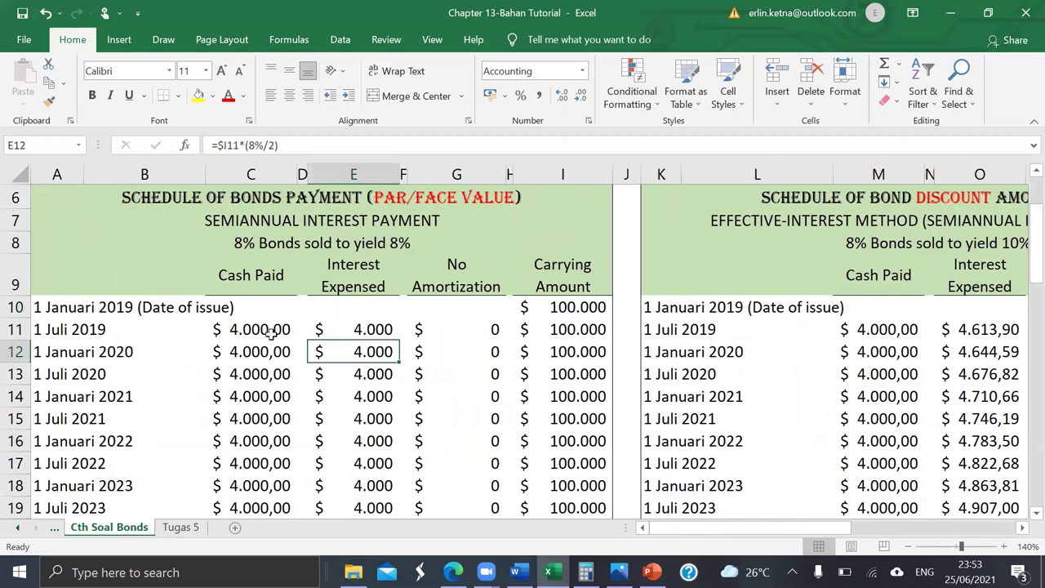
Step: Select the par bond's 1 Jul 2019 first interest payment entry in A27:I29 for review
scroll(272, 332, down, 3)
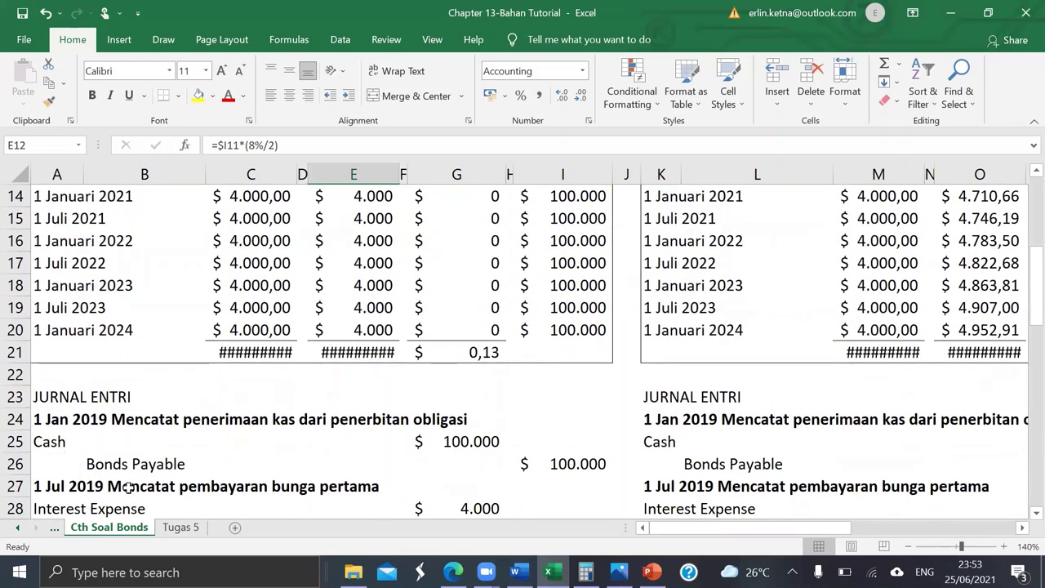
scroll(73, 457, down, 1)
click(69, 447)
key(shift+Down)
key(shift+Down)
key(shift+Right)
key(shift+Right)
key(shift+Right)
key(shift+Right)
key(shift+Right)
key(shift+Right)
key(shift+Right)
key(shift+Right)
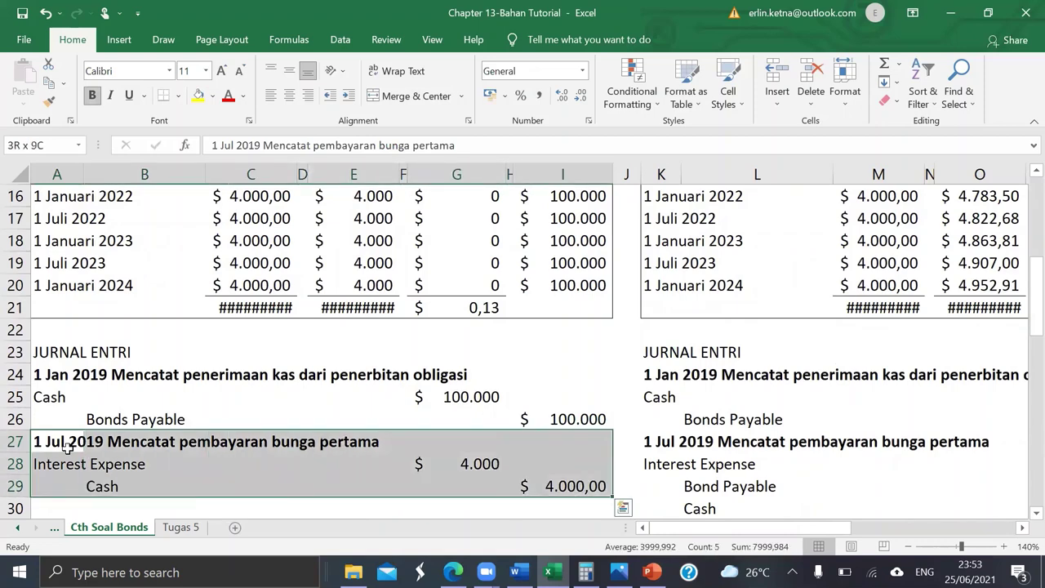
Step: Examine the discount schedule beside the par schedule, checking the Cash Paid formula in M16
scroll(69, 441, up, 4)
click(403, 387)
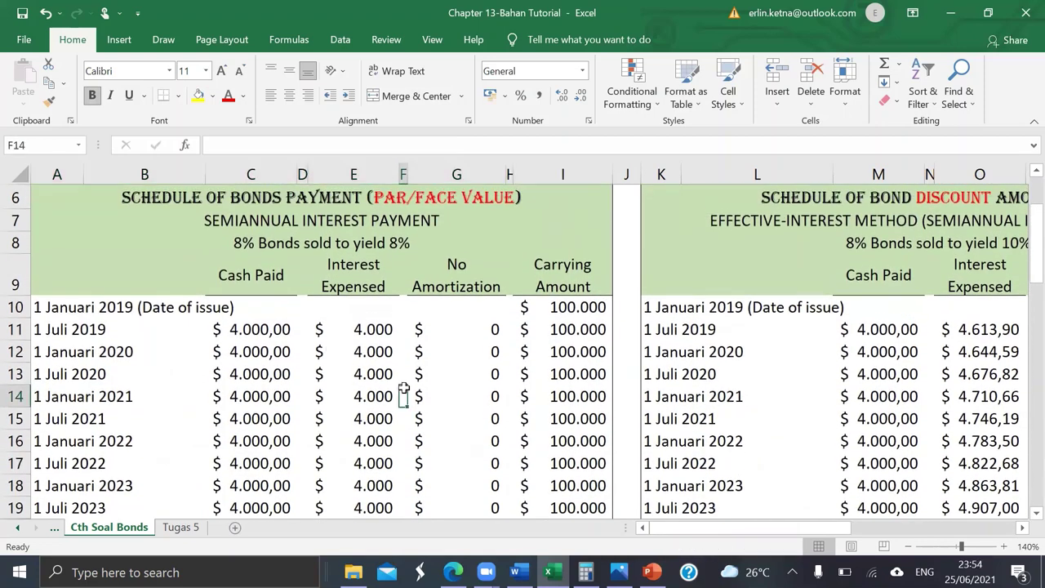
scroll(403, 387, right, 5)
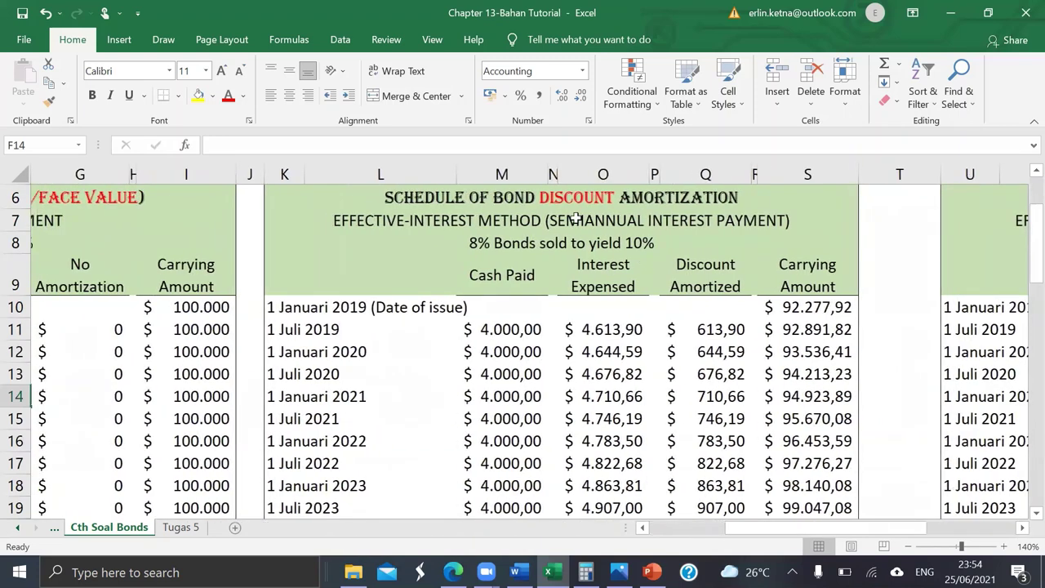
scroll(576, 217, up, 1)
scroll(575, 217, down, 1)
click(494, 436)
scroll(494, 431, down, 2)
scroll(493, 432, up, 2)
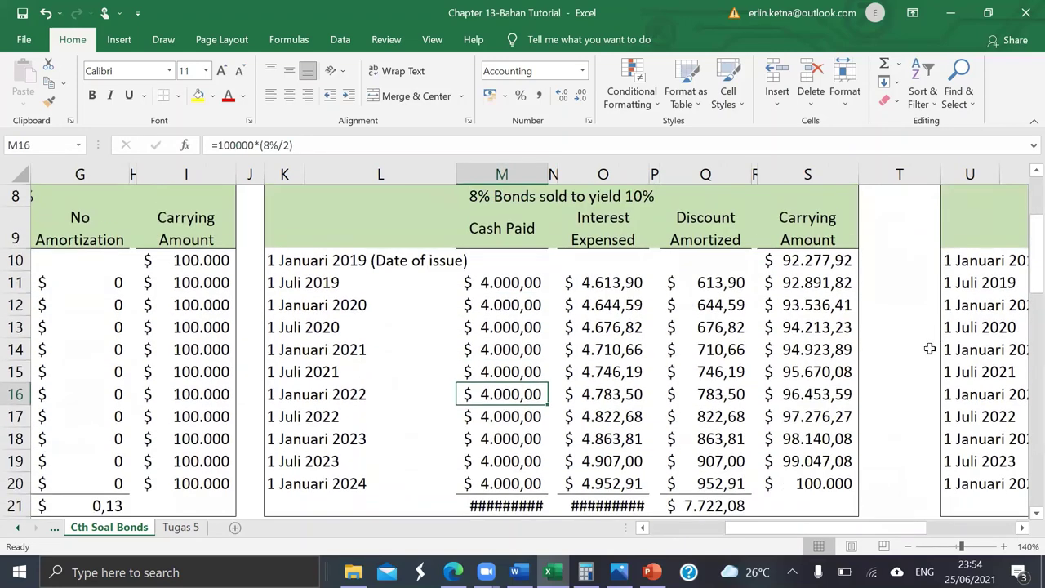
scroll(876, 368, right, 3)
scroll(877, 369, left, 2)
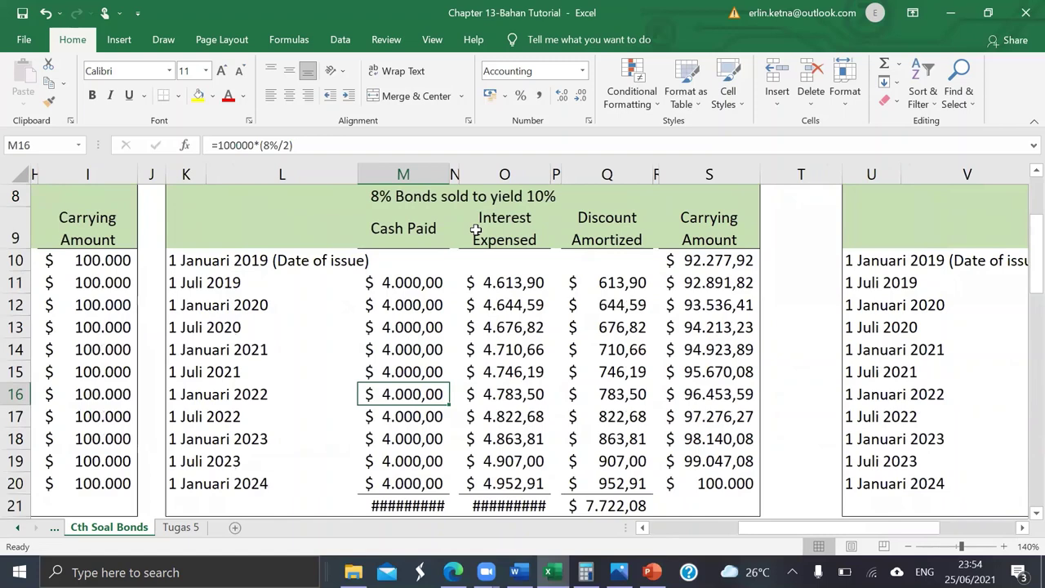
Step: Inspect the discount schedule's Interest Expensed formulas in O12 and O11 against the par schedule's interest
click(526, 241)
click(510, 304)
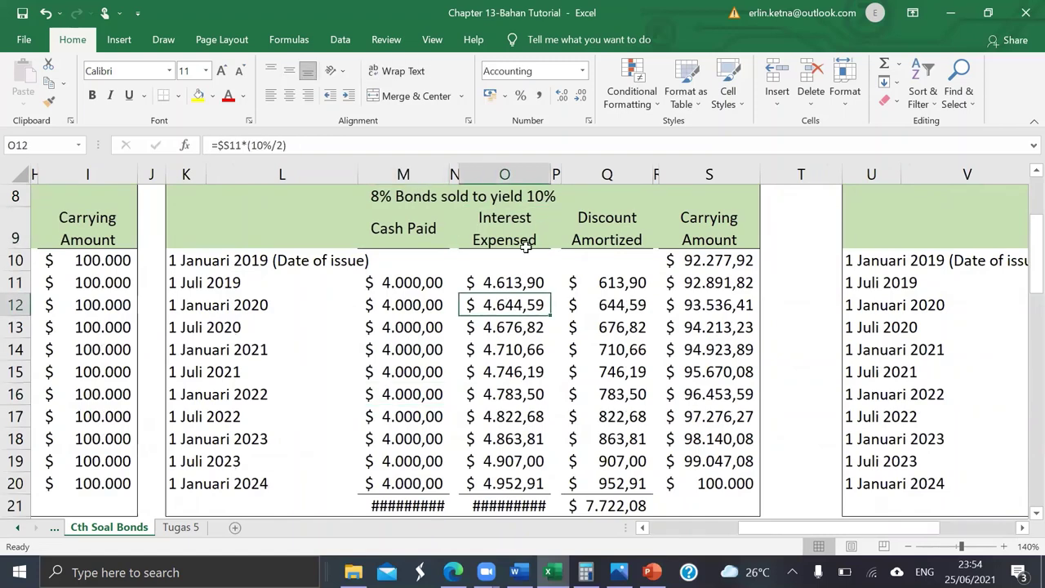
scroll(394, 327, left, 5)
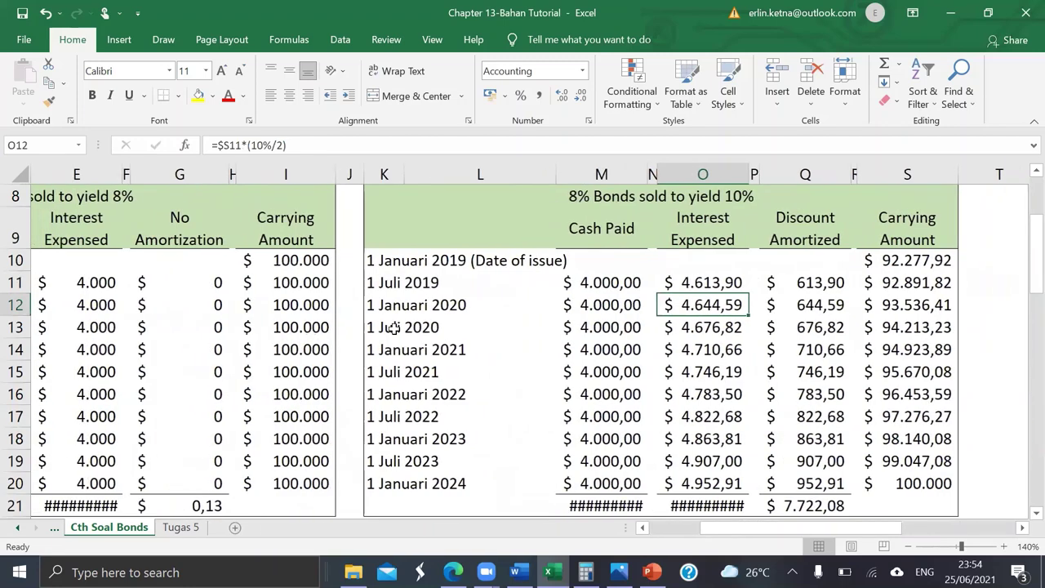
scroll(189, 303, up, 1)
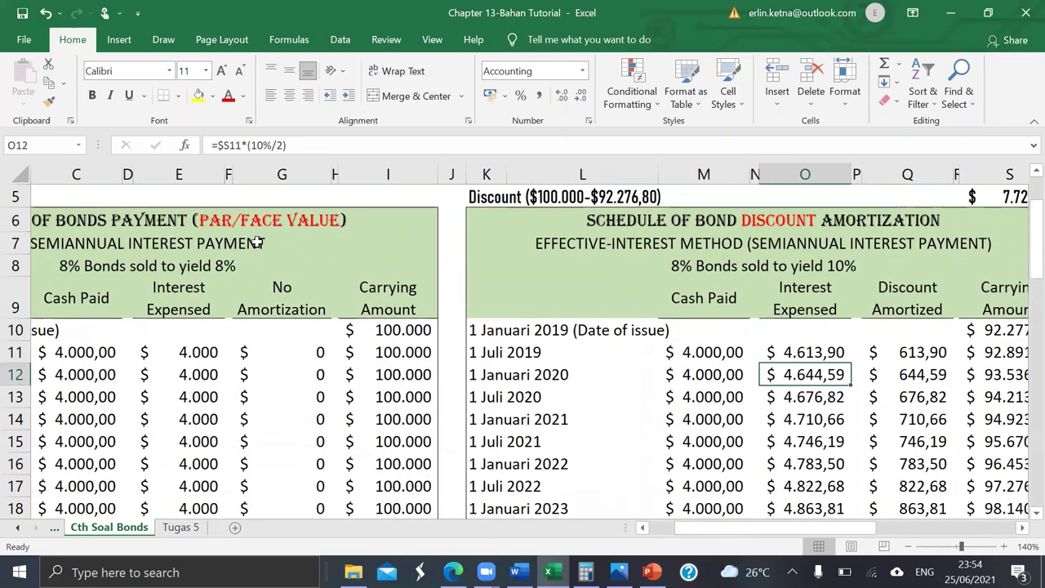
scroll(680, 291, right, 5)
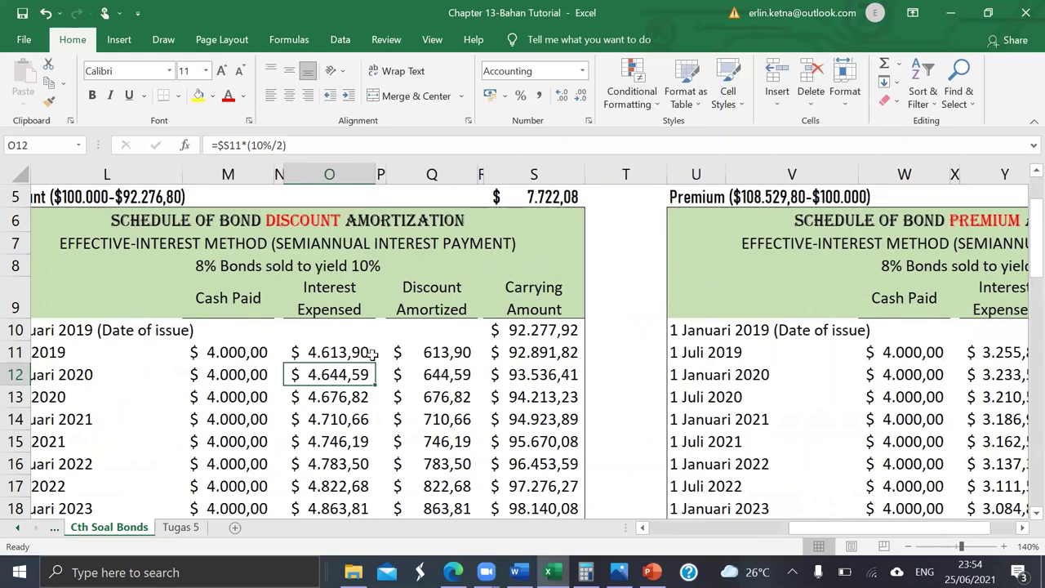
click(339, 352)
scroll(339, 351, down, 1)
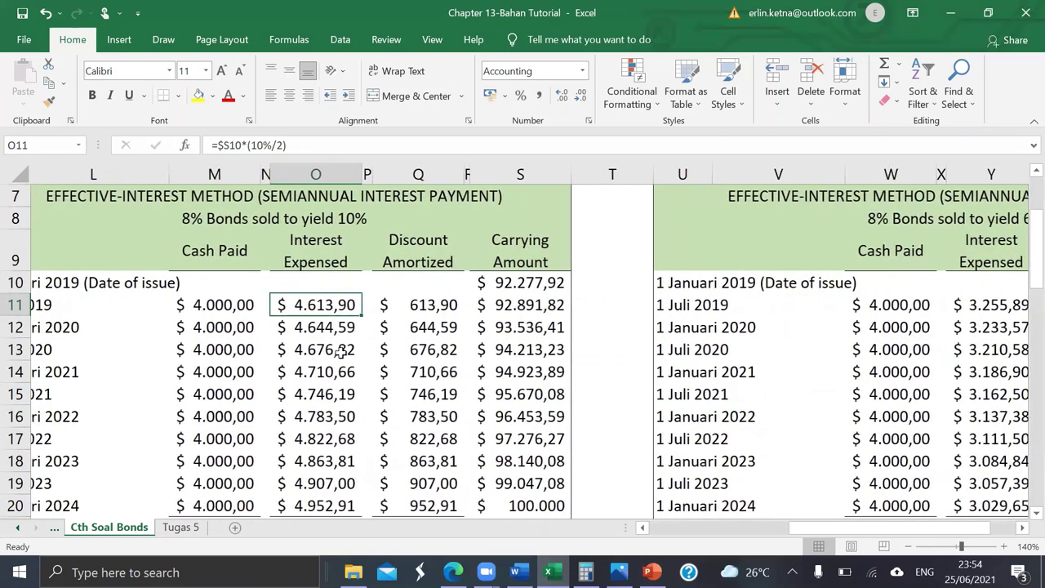
Step: Inspect the premium schedule's Interest Expensed formula in Y12 and the neighbouring Premium Amortized and Carrying Amount columns
click(855, 333)
scroll(853, 333, right, 3)
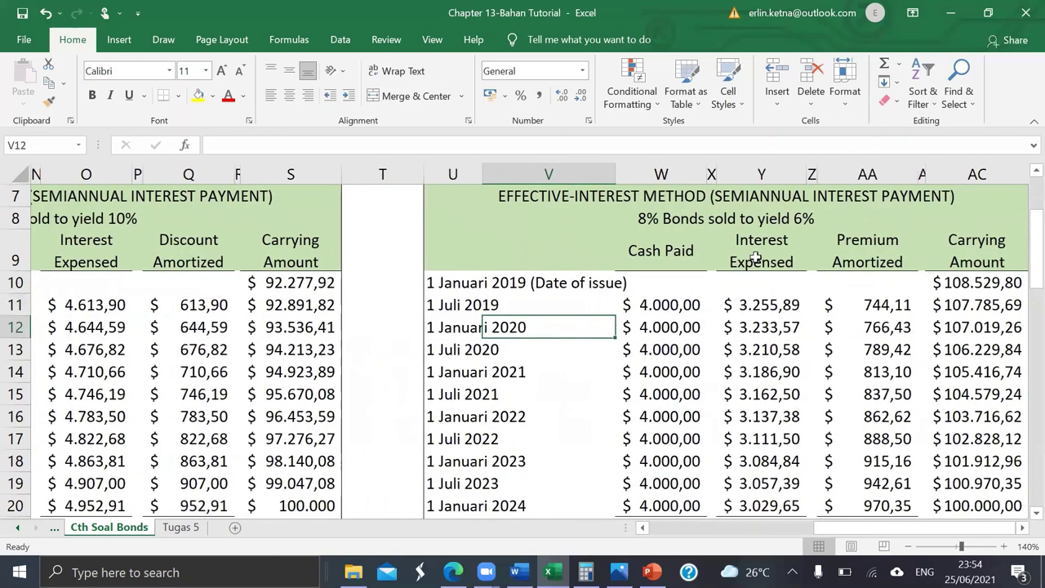
click(767, 327)
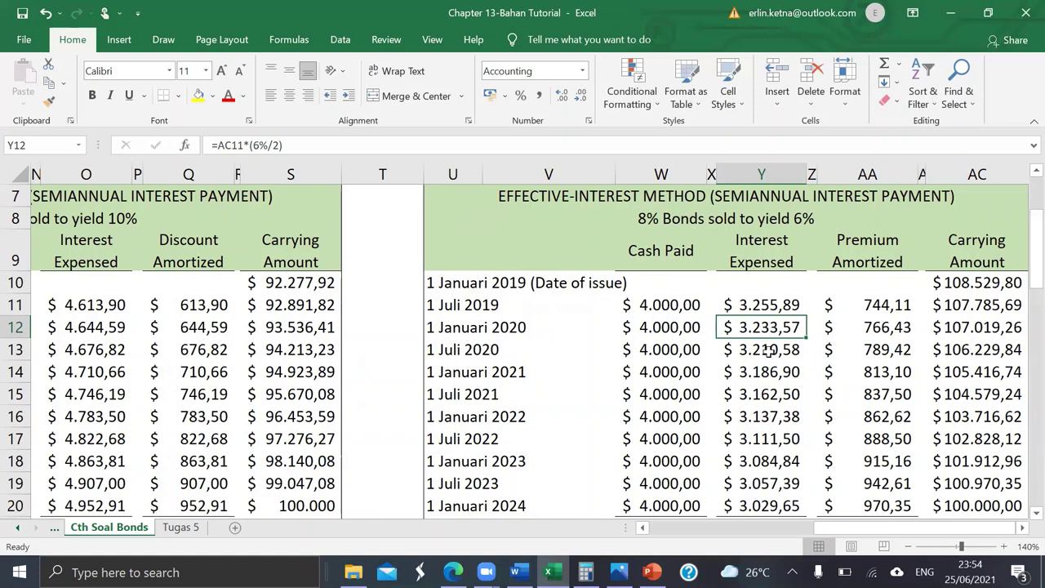
scroll(769, 349, right, 2)
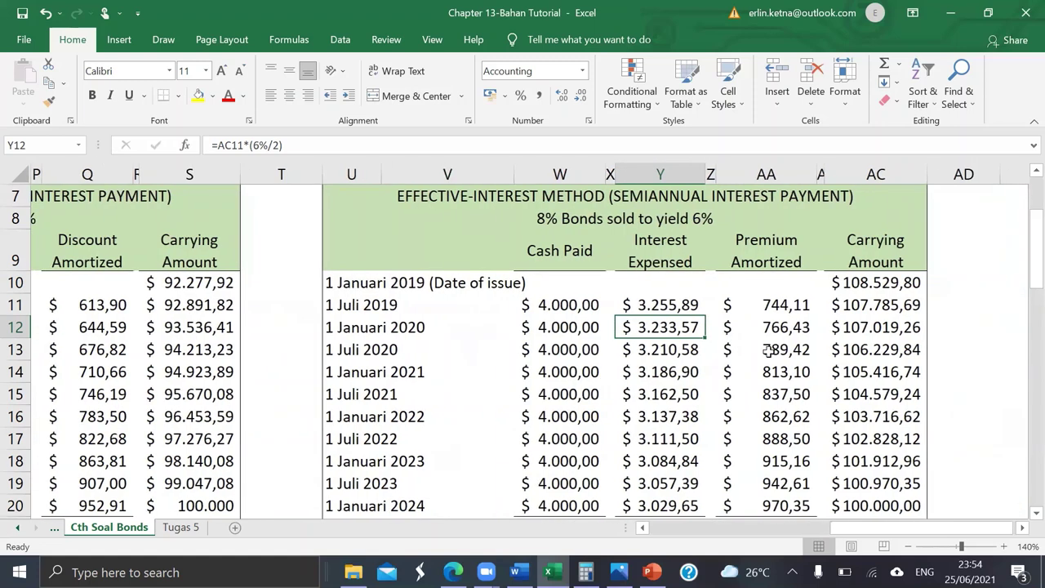